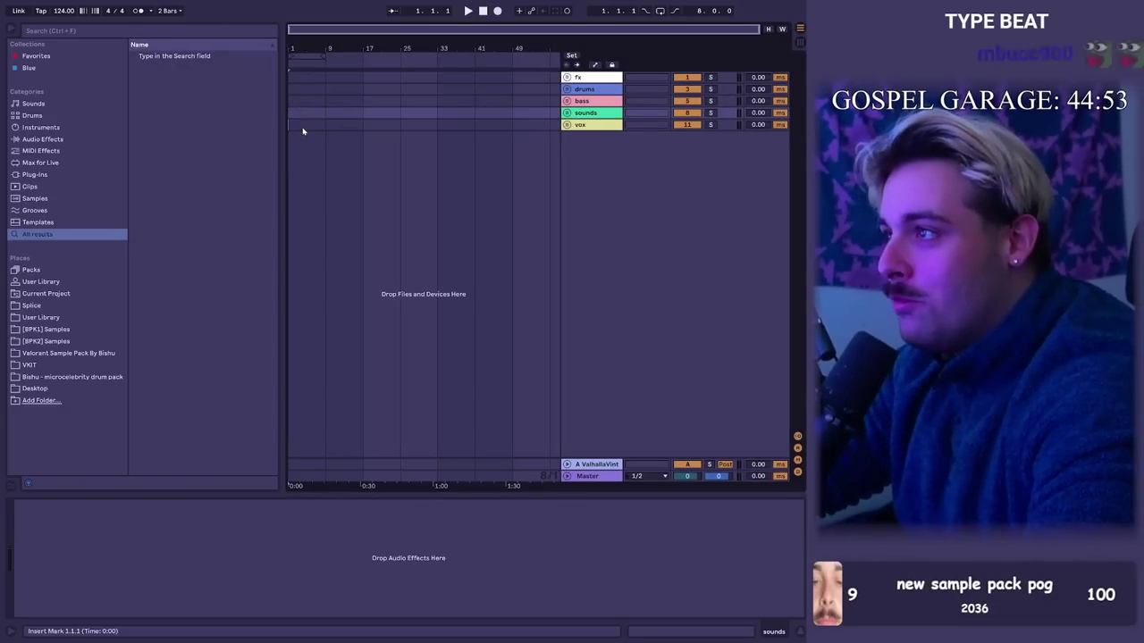
Step: Save the set under a new name and duplicate the ukg_drm130_mello_full clip on its drum track
key(ctrl+shift+s)
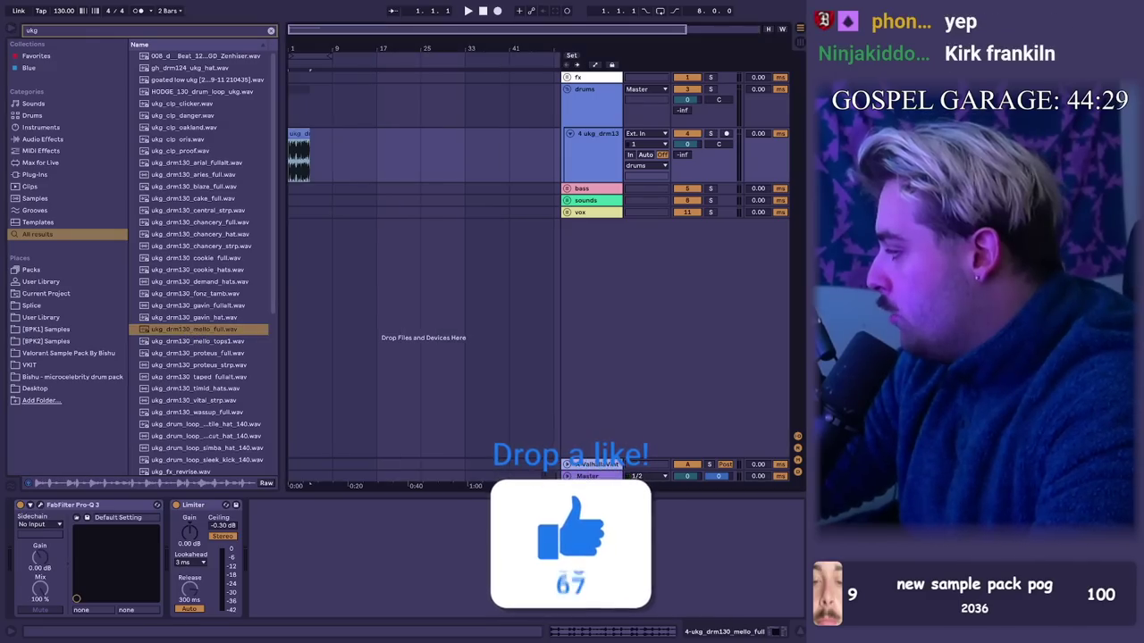
key(alt+Tab)
key(alt+Tab)
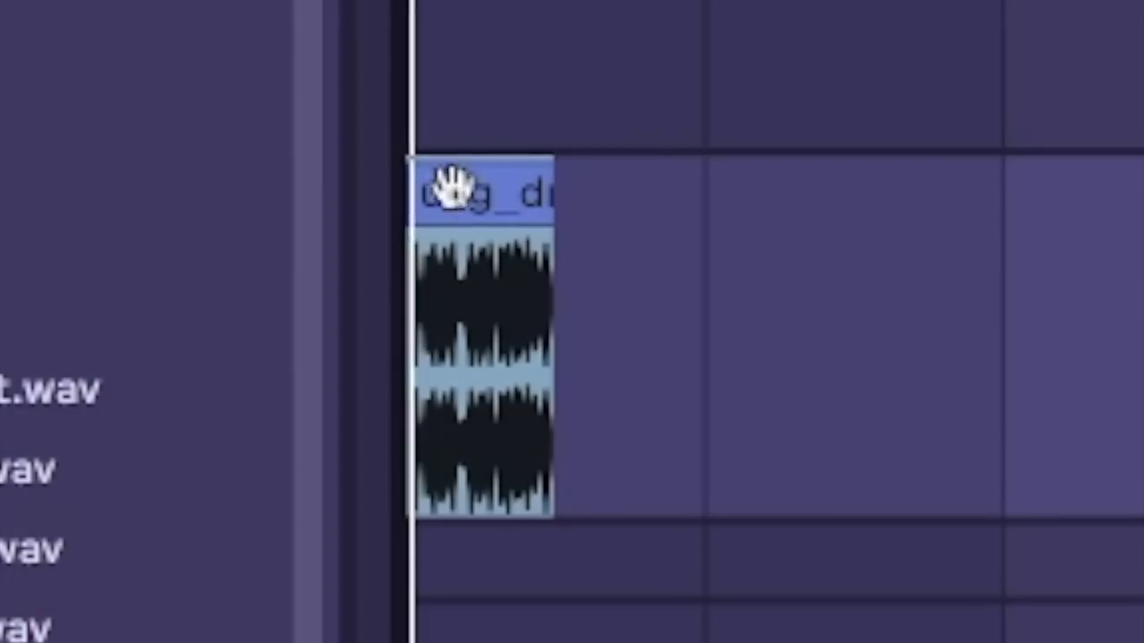
key(ctrl+d)
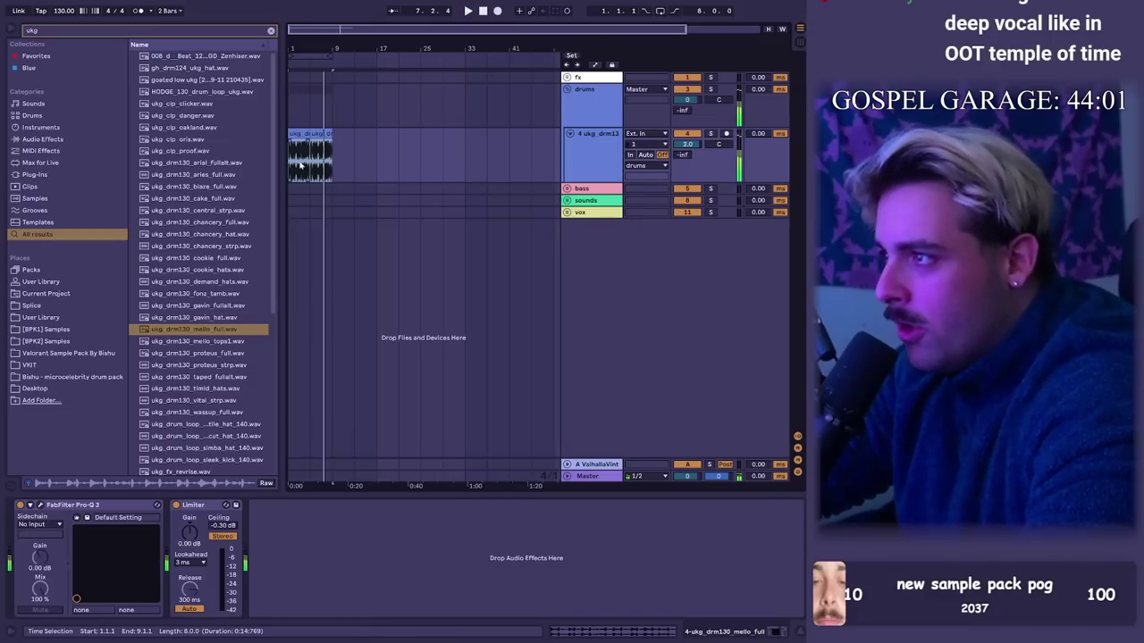
Step: Switch to Splice, download the SOULSURPLUS_reverence_melodic_loop_10 sample from the gospel results, and place it in the Ableton Live set
key(space)
key(super)
click(148, 633)
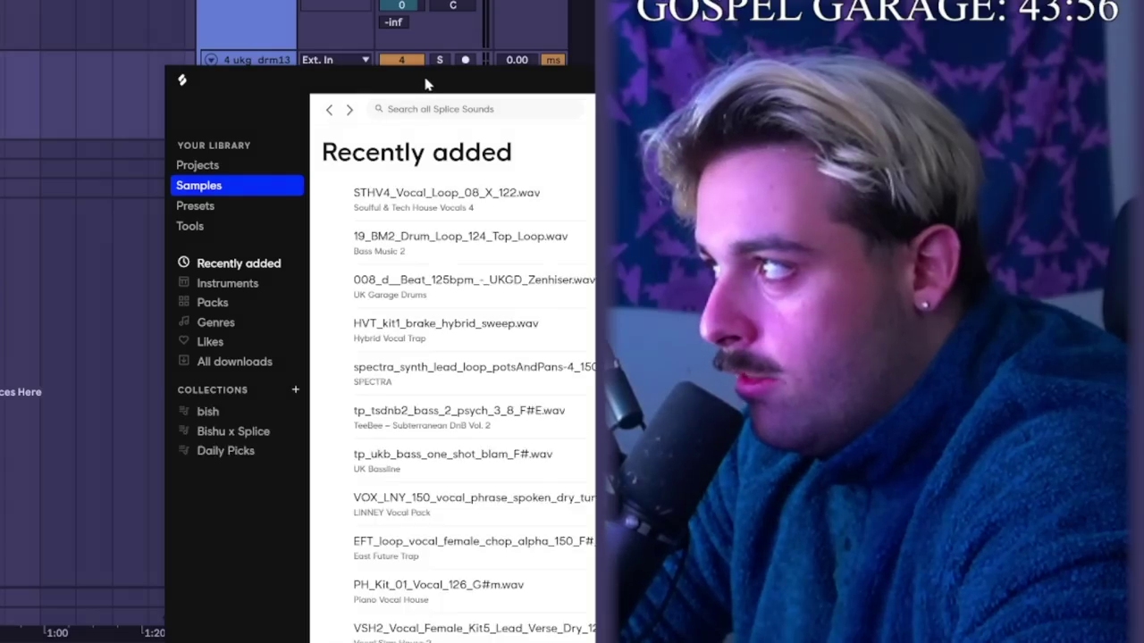
drag(426, 84, 0, 54)
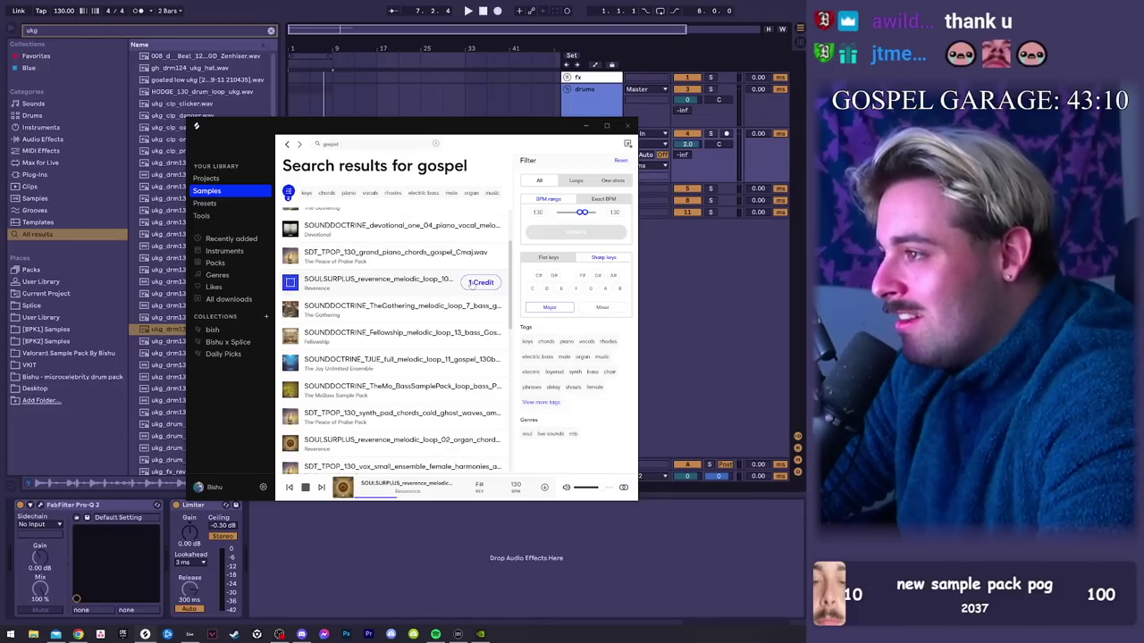
click(470, 283)
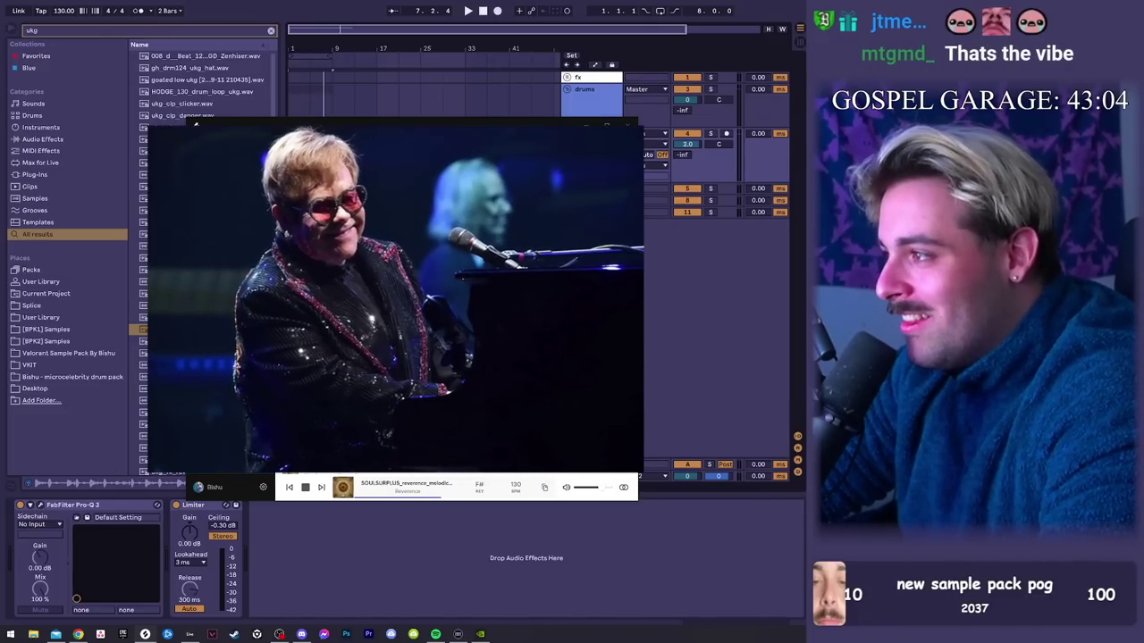
drag(336, 277, 459, 263)
key(alt+Tab)
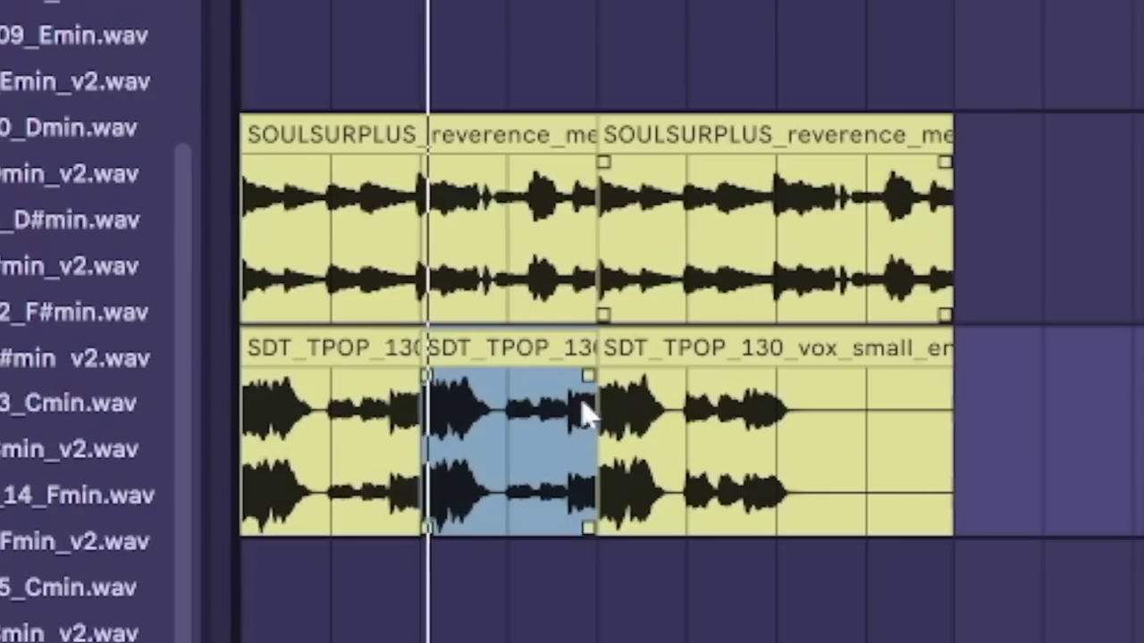
Step: Duplicate the two short SDT_TPOP_130 vocal clips so they also run under the second SOULSURPLUS clip
shift+click(299, 353)
key(ctrl+d)
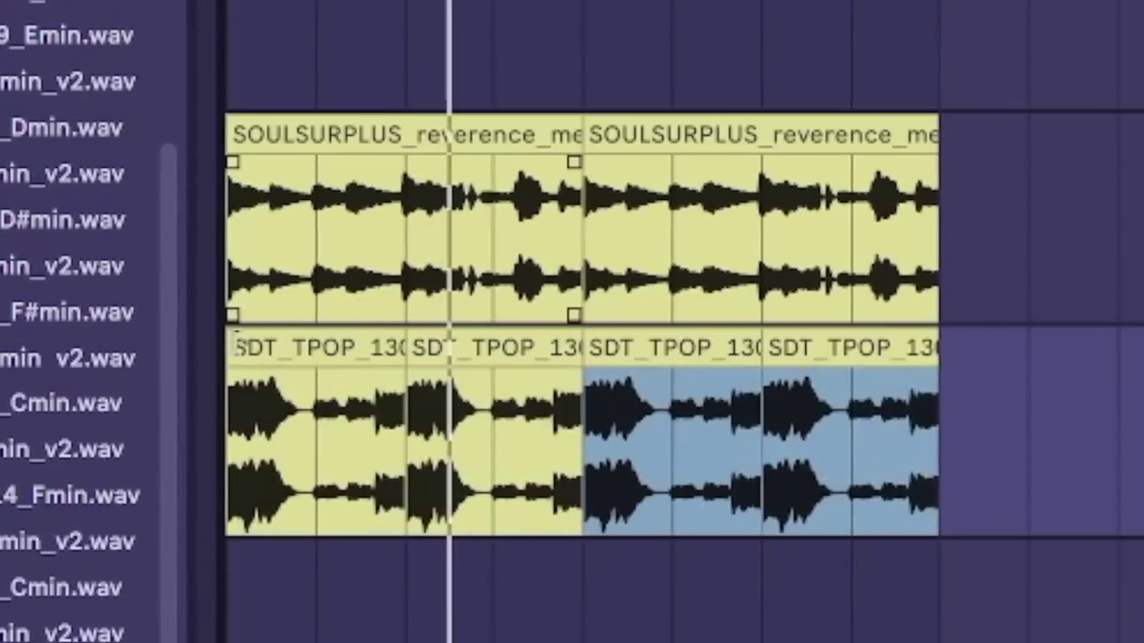
shift+click(542, 339)
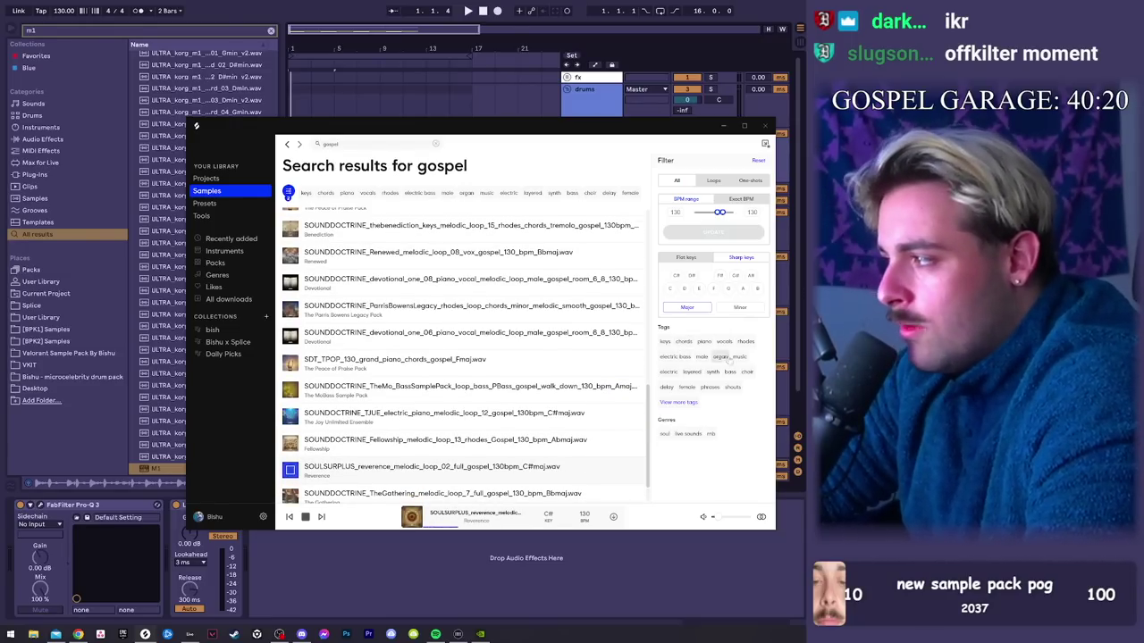
Step: Download SOULSURPLUS_reverence_melodic_loop_02_full_gospel_130bpm_C#maj.wav from the Splice gospel results
scroll(340, 314, down, 5)
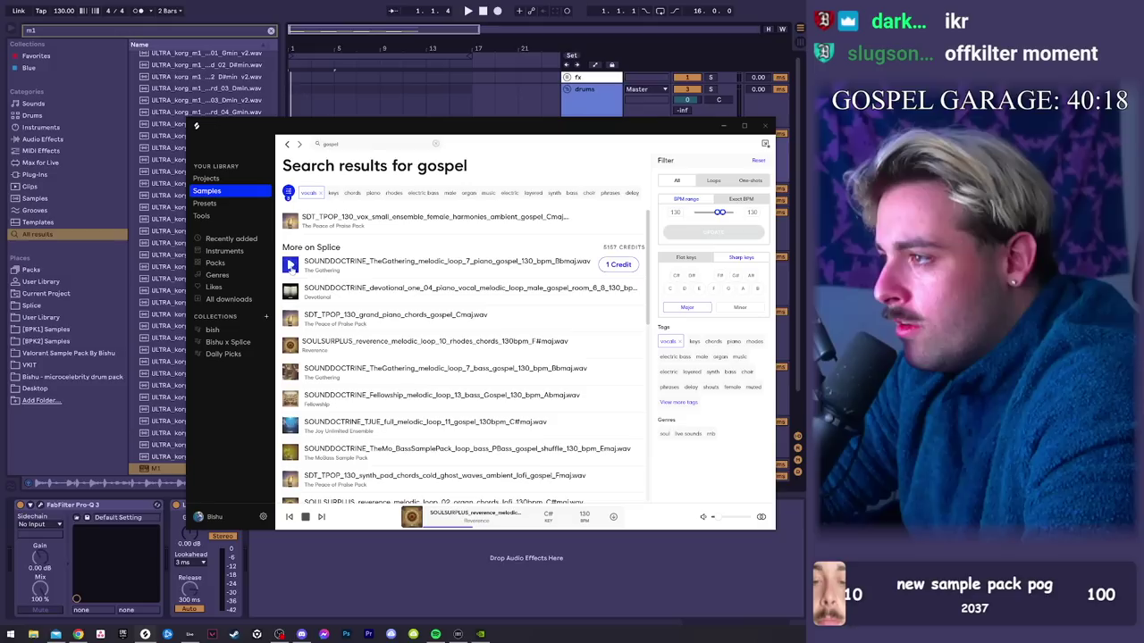
click(613, 518)
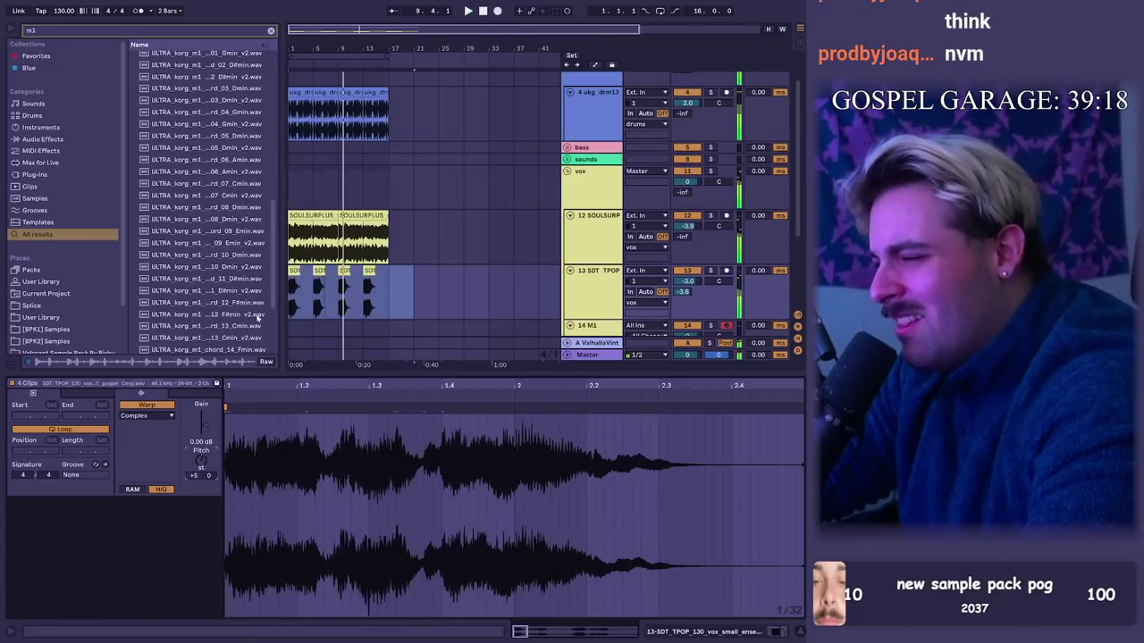
Step: Delete the M1 track's MIDI clip content from bar 3 to bar 5
key(shift+Tab)
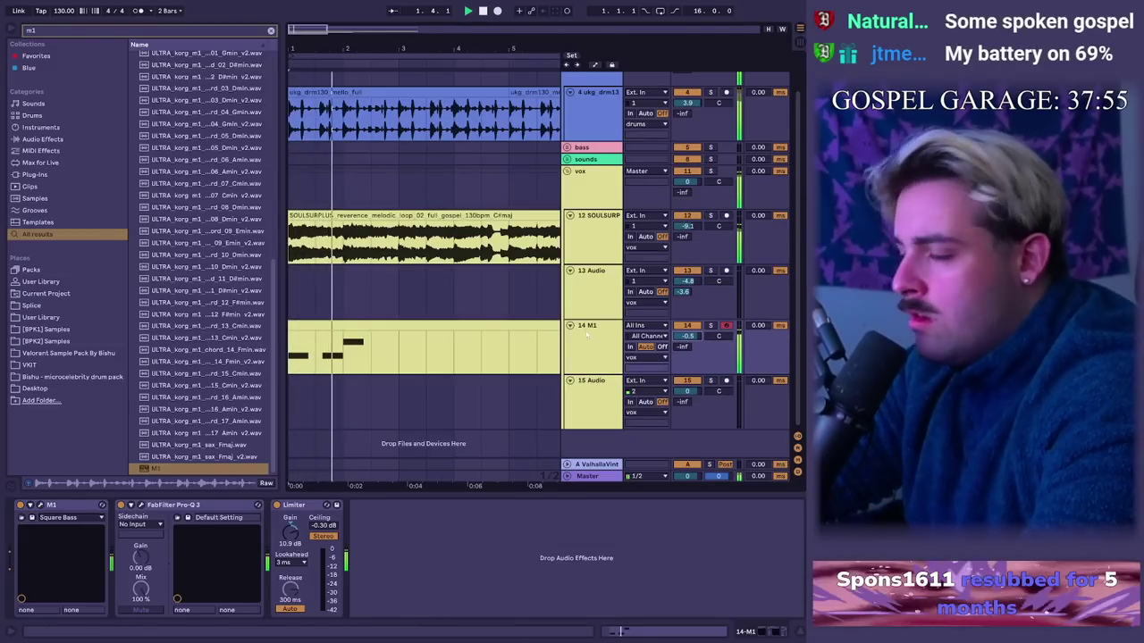
double_click(341, 360)
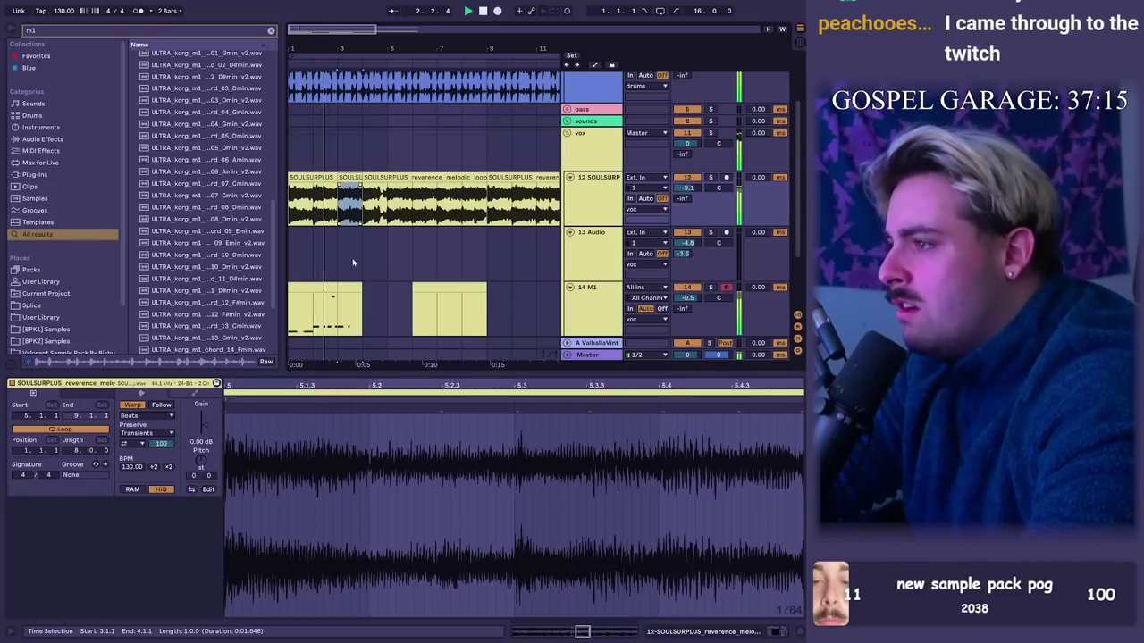
drag(336, 295, 379, 323)
key(Delete)
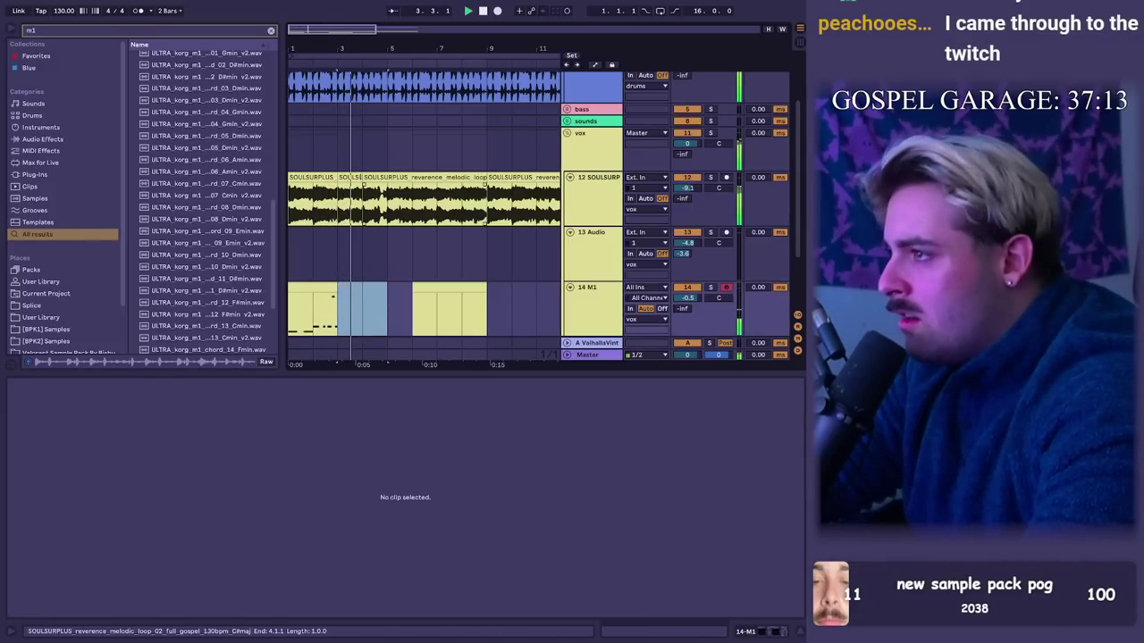
Step: Copy the one-bar section at bar 6 of the SOULSURPLUS loop and paste it at bar 4 of the same track
click(356, 178)
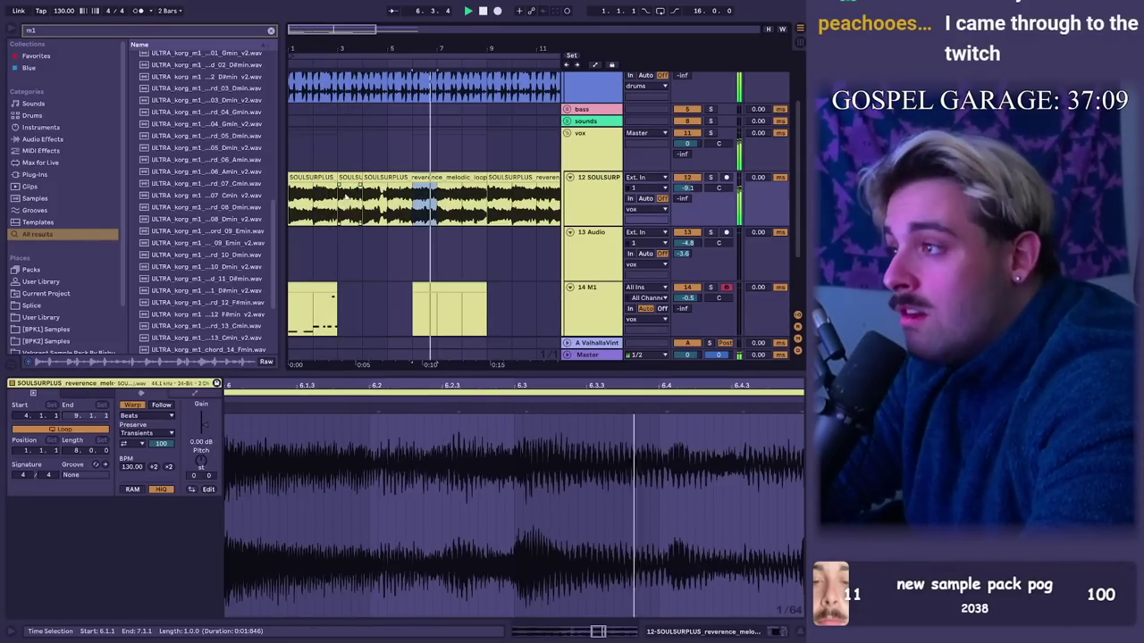
click(337, 206)
key(space)
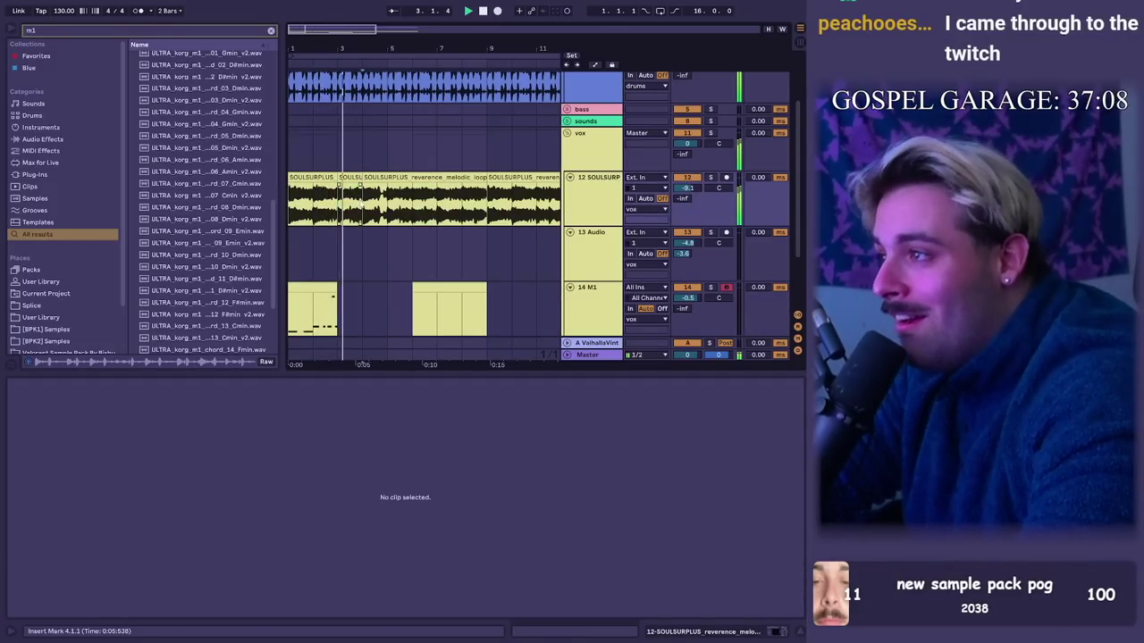
key(ctrl+v)
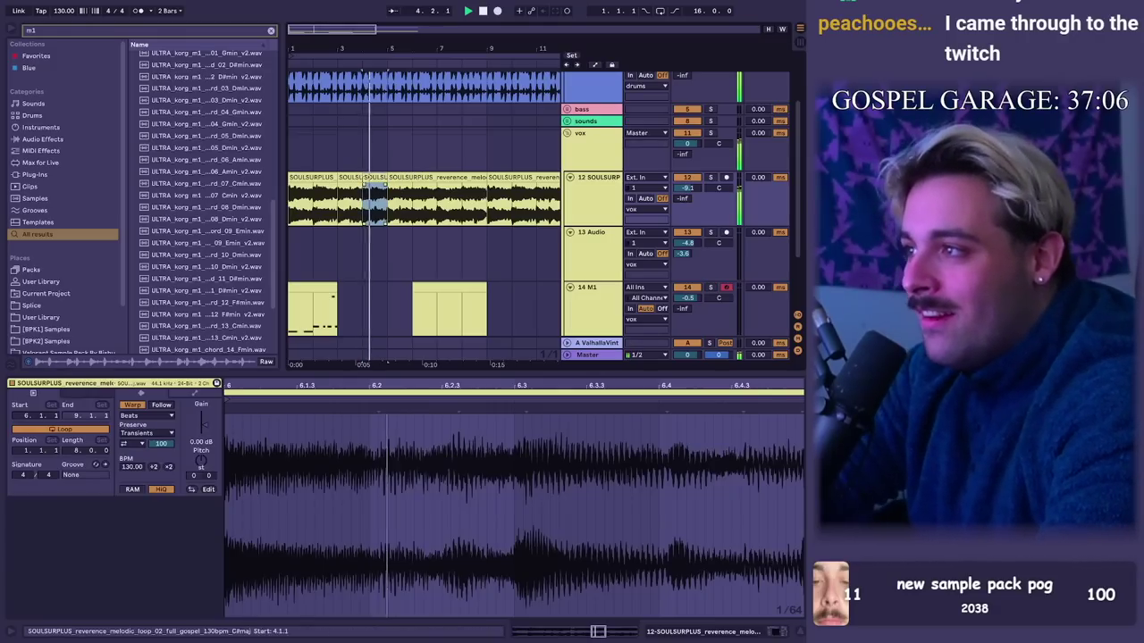
Step: Duplicate bars 1 to 5 of the SOULSURPLUS track directly after themselves
click(388, 206)
drag(388, 313, 287, 312)
drag(387, 204, 244, 197)
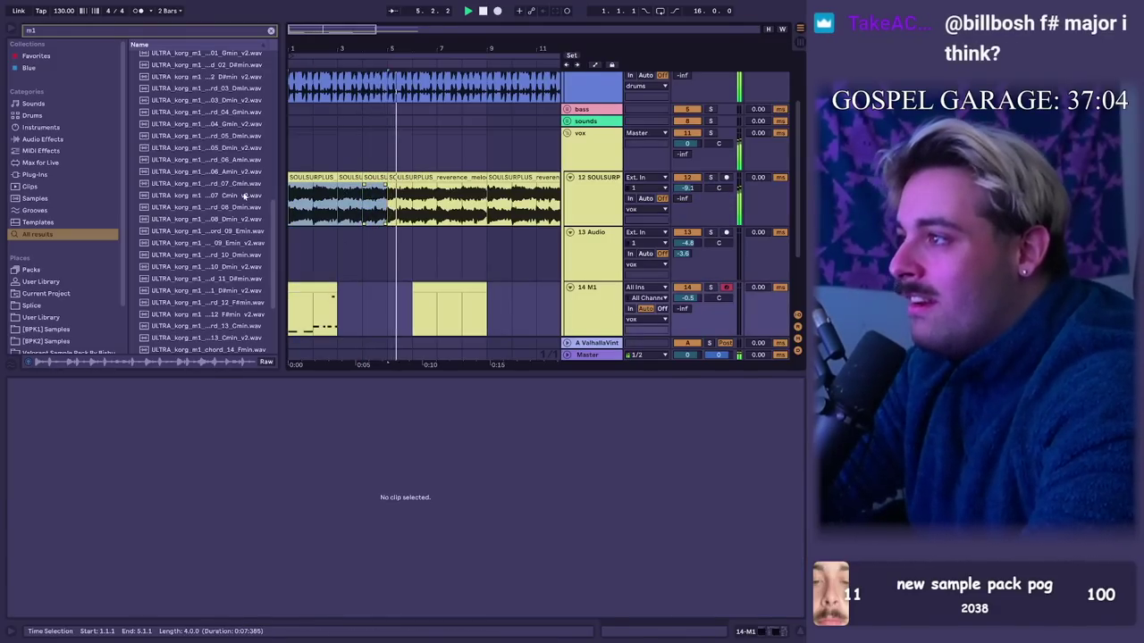
key(ctrl+d)
Step: Copy the M1 clip at bar 1 to bar 5 and delete the leftover M1 clip that ends at bar 9
click(316, 287)
key(ctrl+c)
click(397, 304)
key(ctrl+v)
key(space)
click(465, 289)
key(Delete)
Step: Narrow the arrangement grid and duplicate the M1 MIDI part from bars 1 to 5 directly after itself
click(308, 317)
key(ctrl+1)
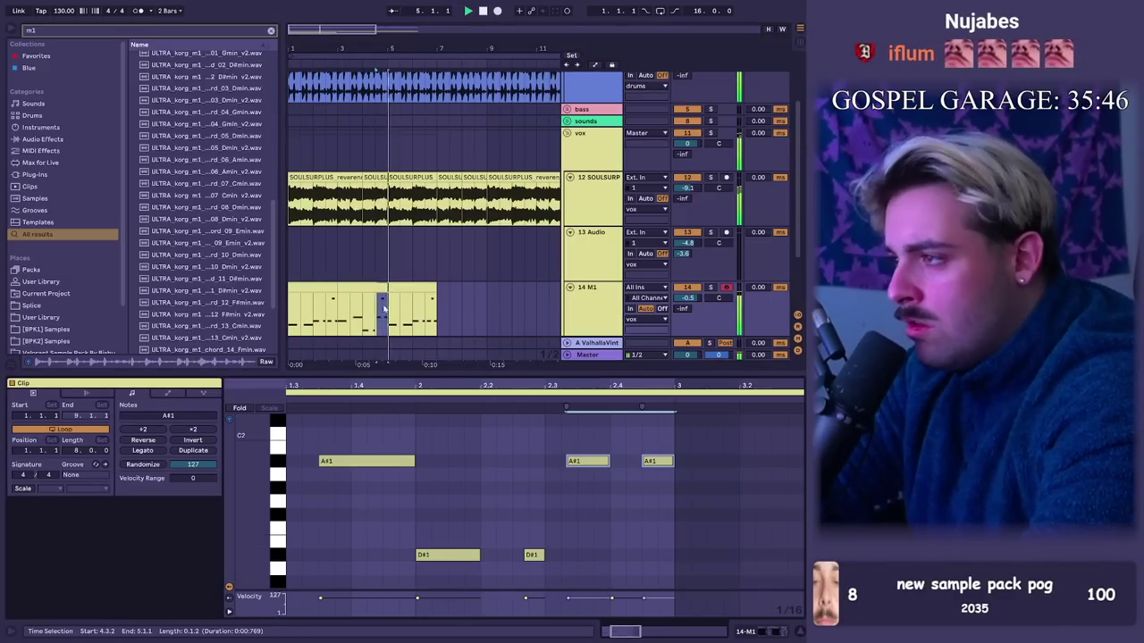
click(379, 289)
drag(385, 306, 200, 296)
key(ctrl+d)
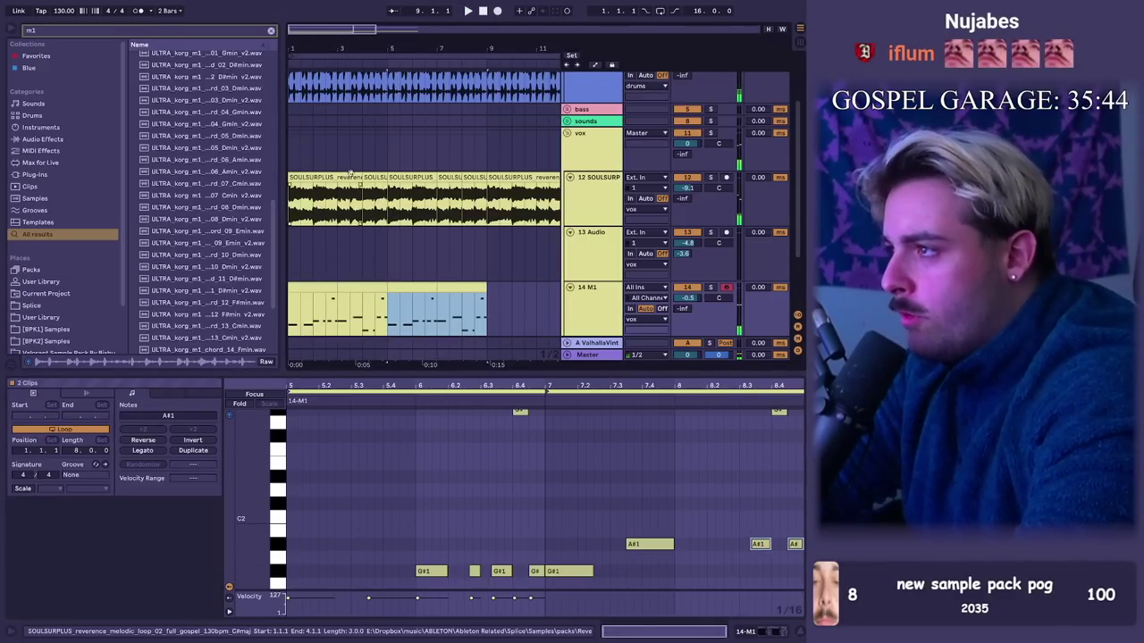
Step: Duplicate the opening SOULSURPLUS clips spanning bars 1 to 5 directly after themselves
click(336, 178)
key(space)
shift+click(376, 178)
key(ctrl+d)
drag(421, 48, 315, 47)
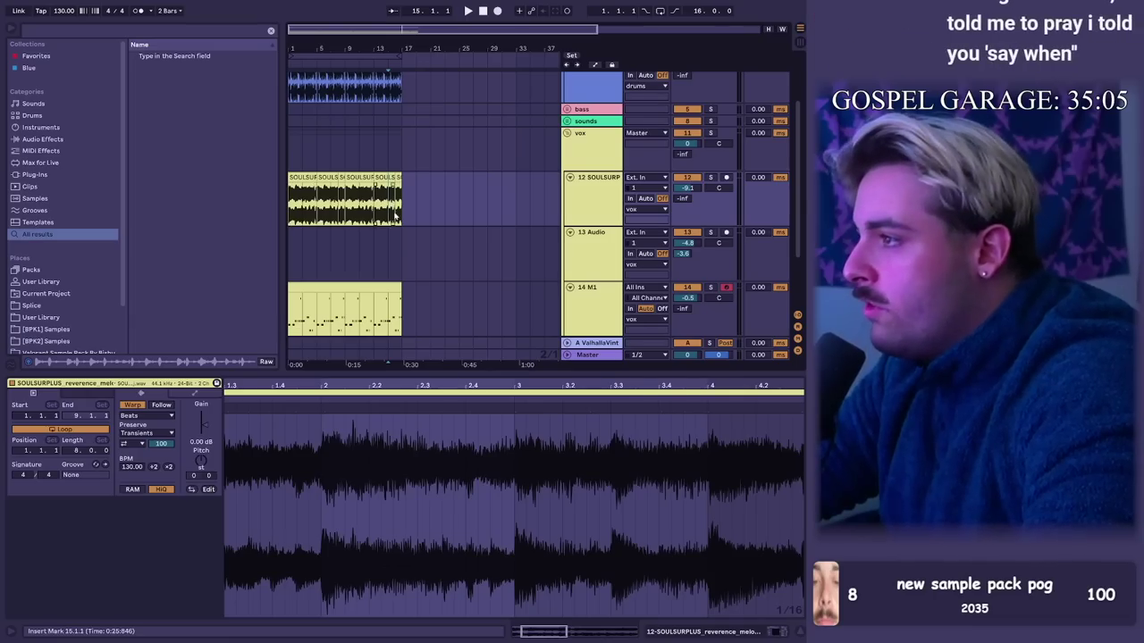
Step: From the Splice gospel vocal results, place SOUNDOCTRINE_TJUE_choir_melodic_loop_11_gospel_130bpm_C#maj on audio track 13
key(alt+Tab)
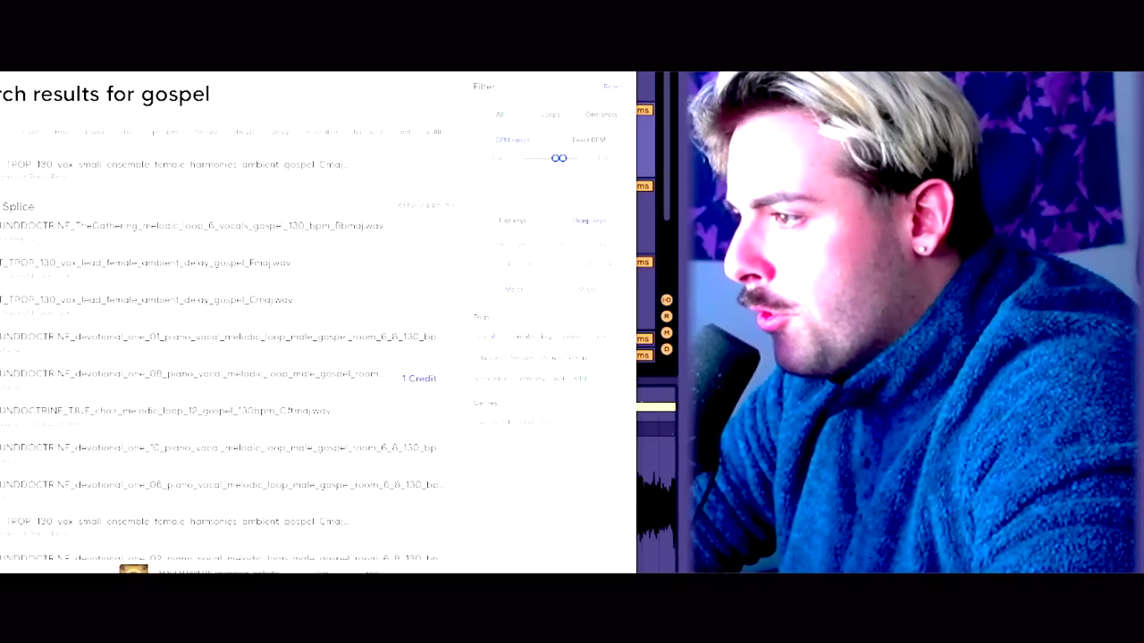
scroll(224, 339, down, 5)
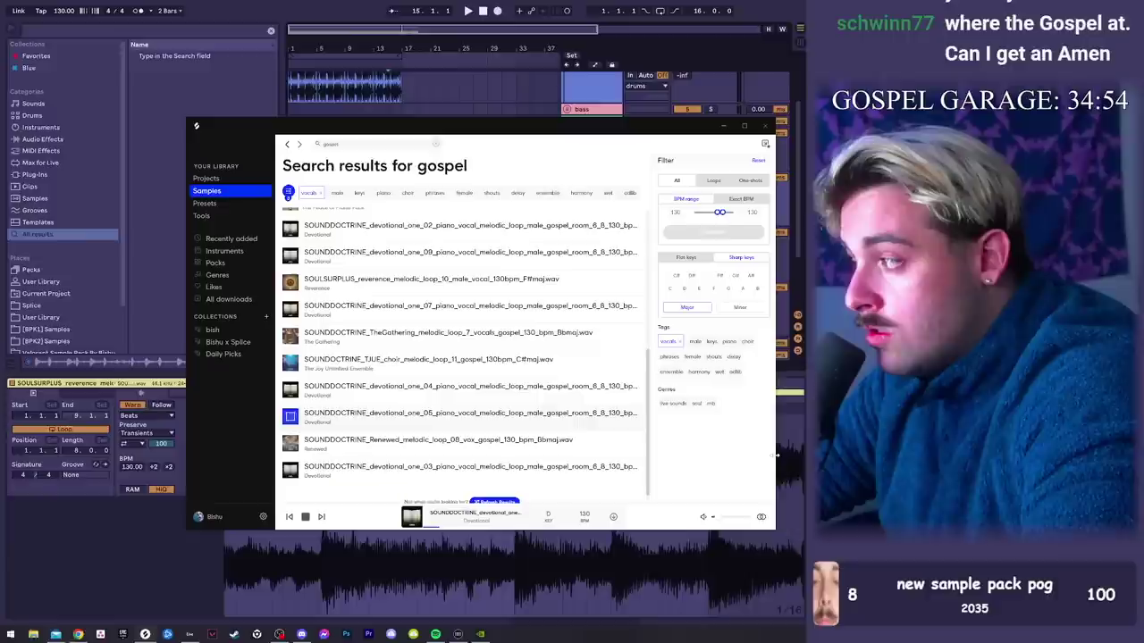
drag(776, 454, 923, 454)
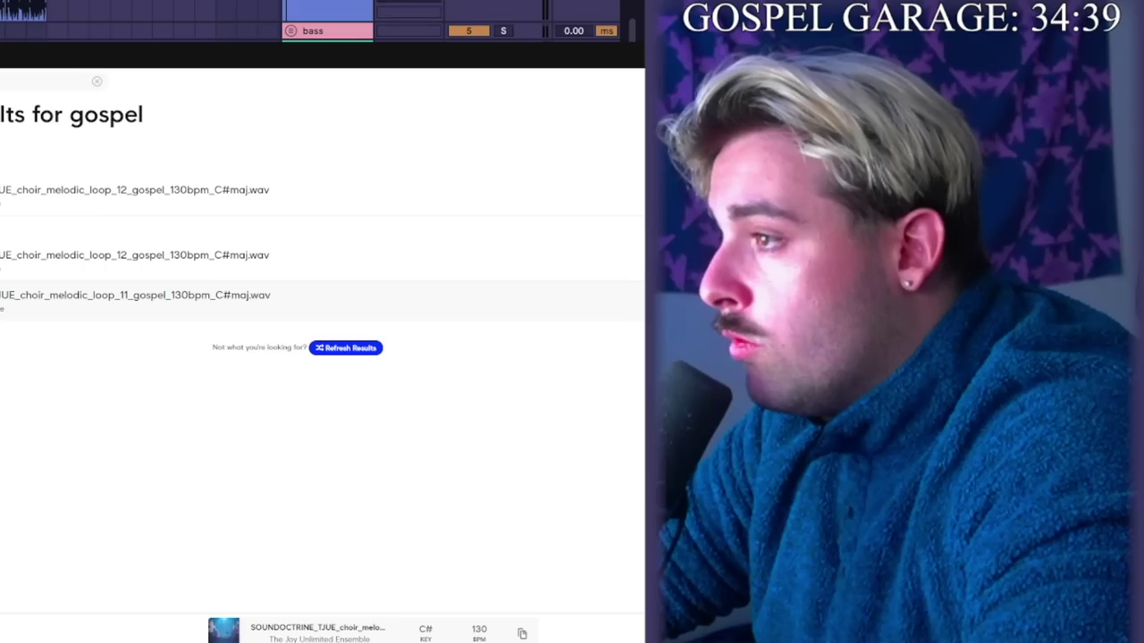
drag(429, 221, 304, 303)
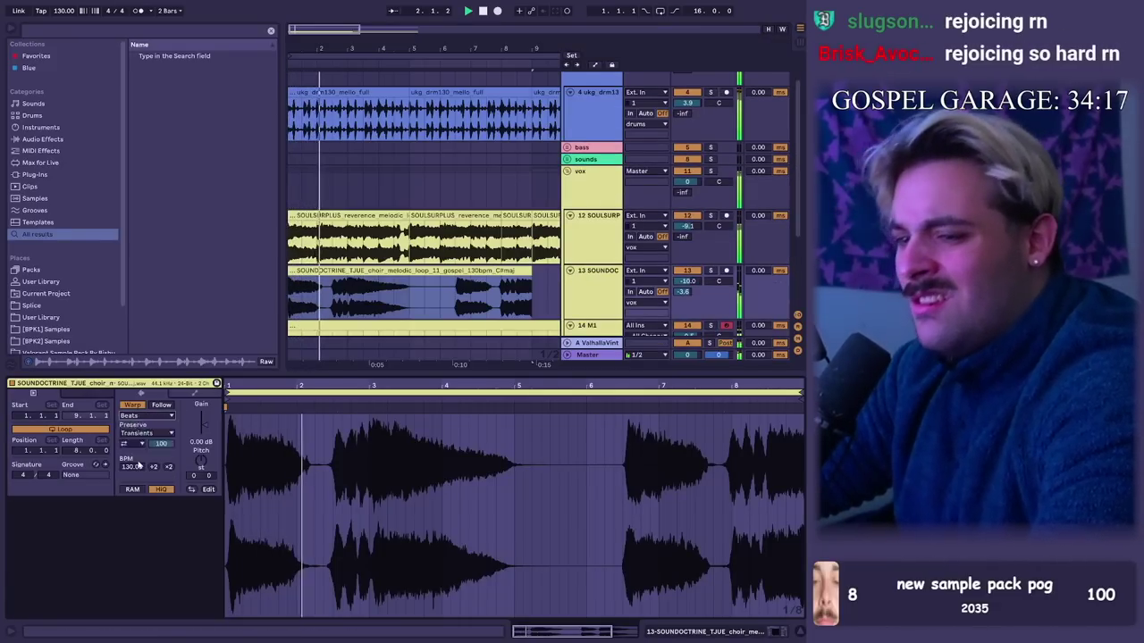
Step: Duplicate the first four bars of the choir loop on track 13
click(139, 463)
key(shift+Tab)
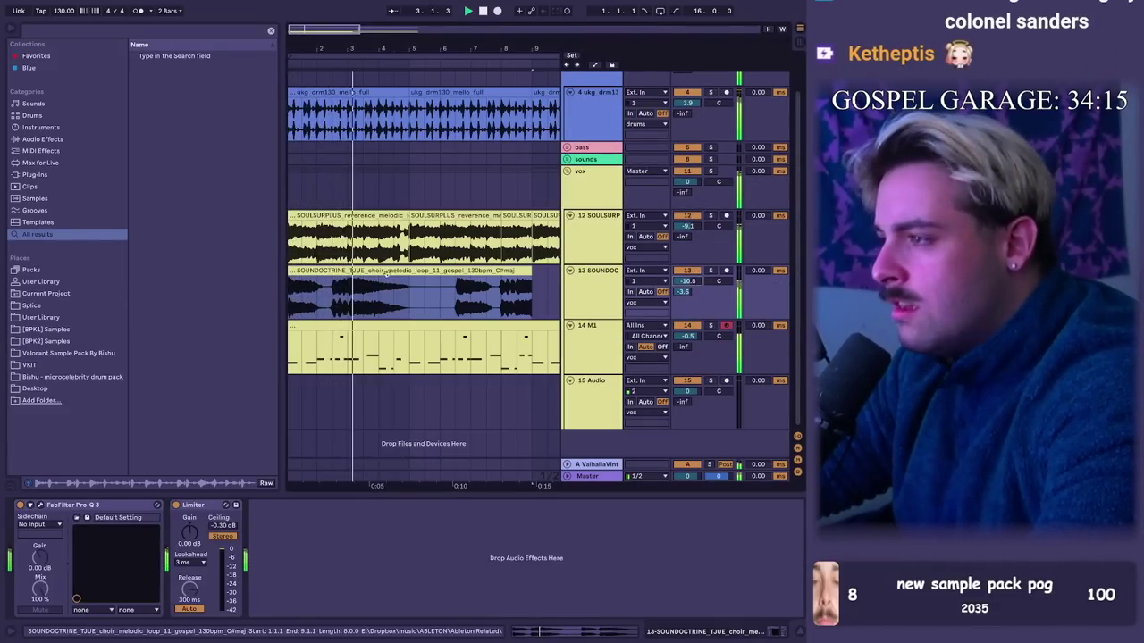
click(425, 283)
shift+click(415, 292)
key(ctrl+d)
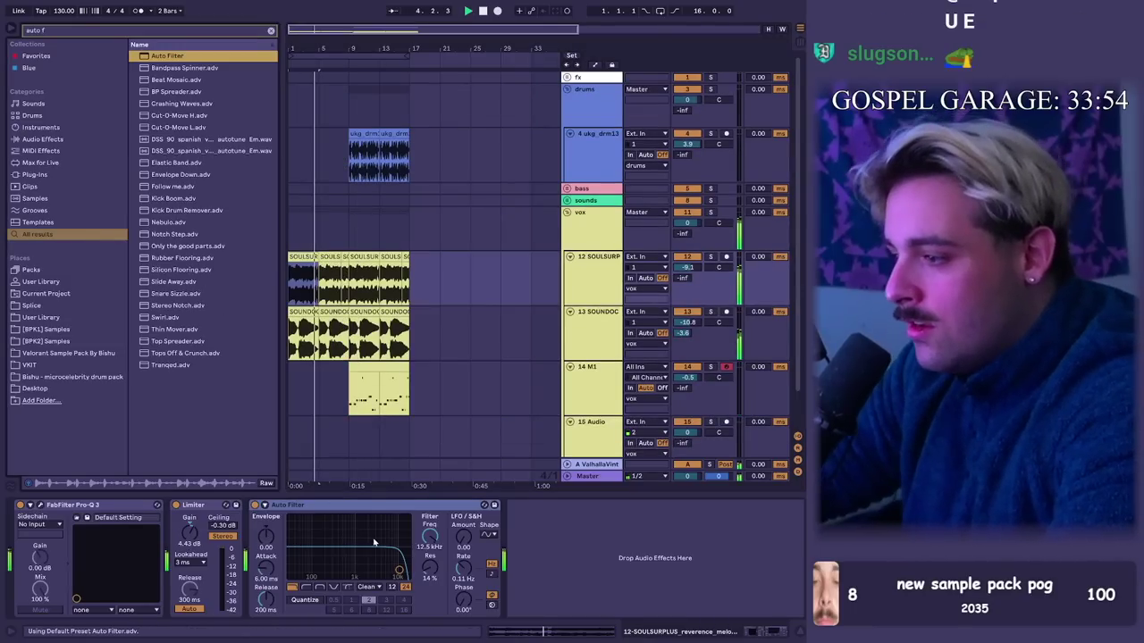
Step: Automate the SOULSURP track's Auto Filter frequency to rise from about 301 Hz at bar 1 until bar 9, dropping after the last clip
key(a)
click(289, 291)
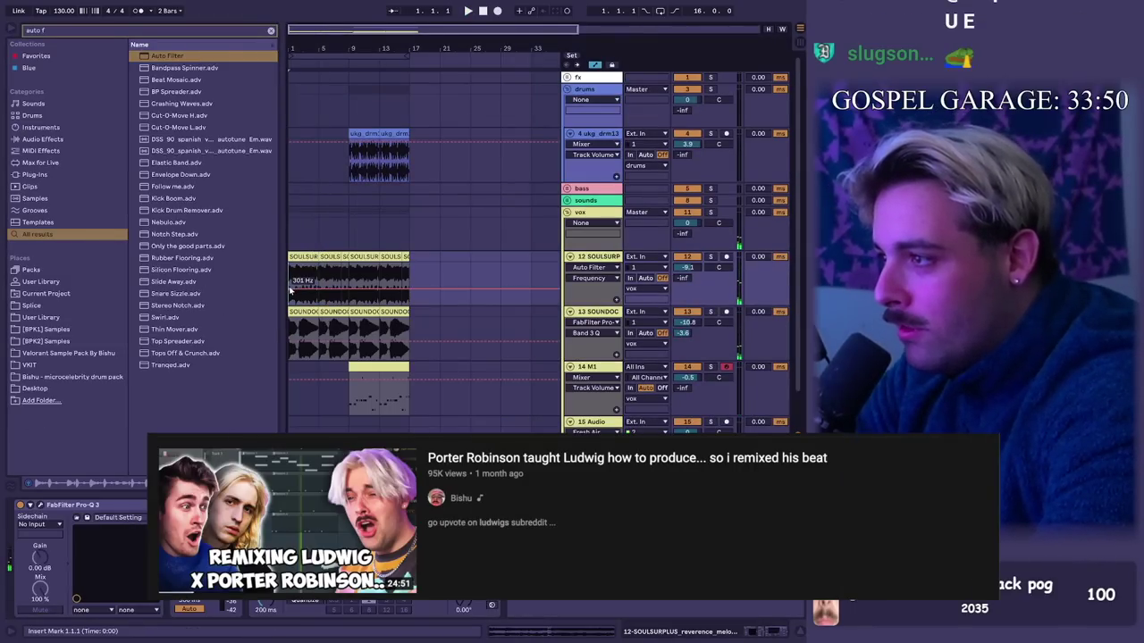
drag(349, 289, 348, 262)
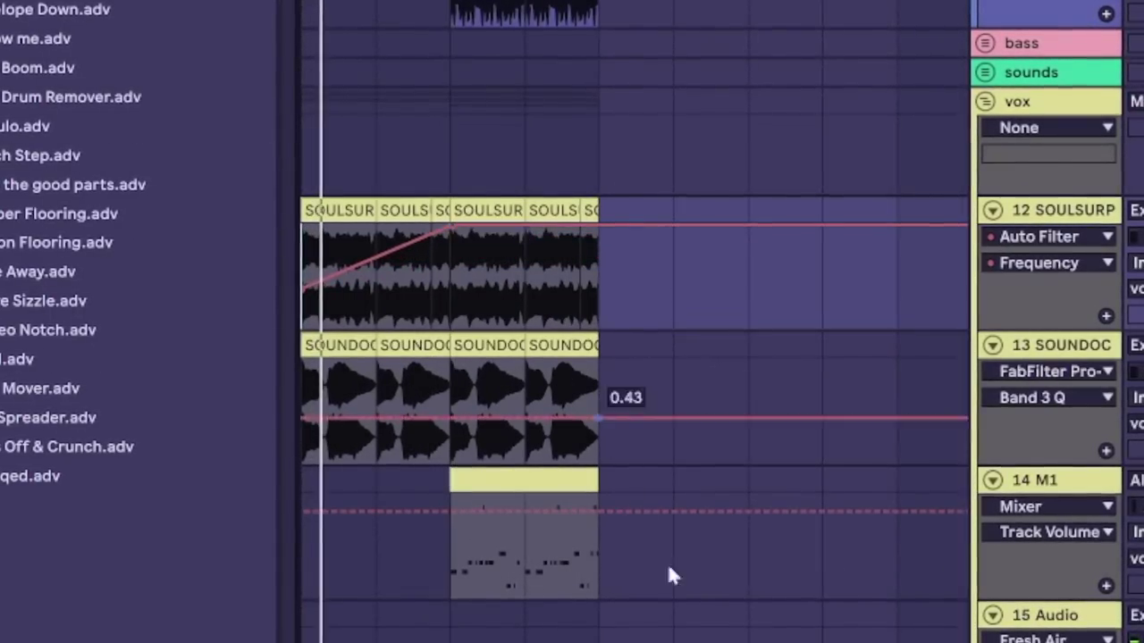
click(697, 639)
click(386, 296)
drag(418, 295, 418, 324)
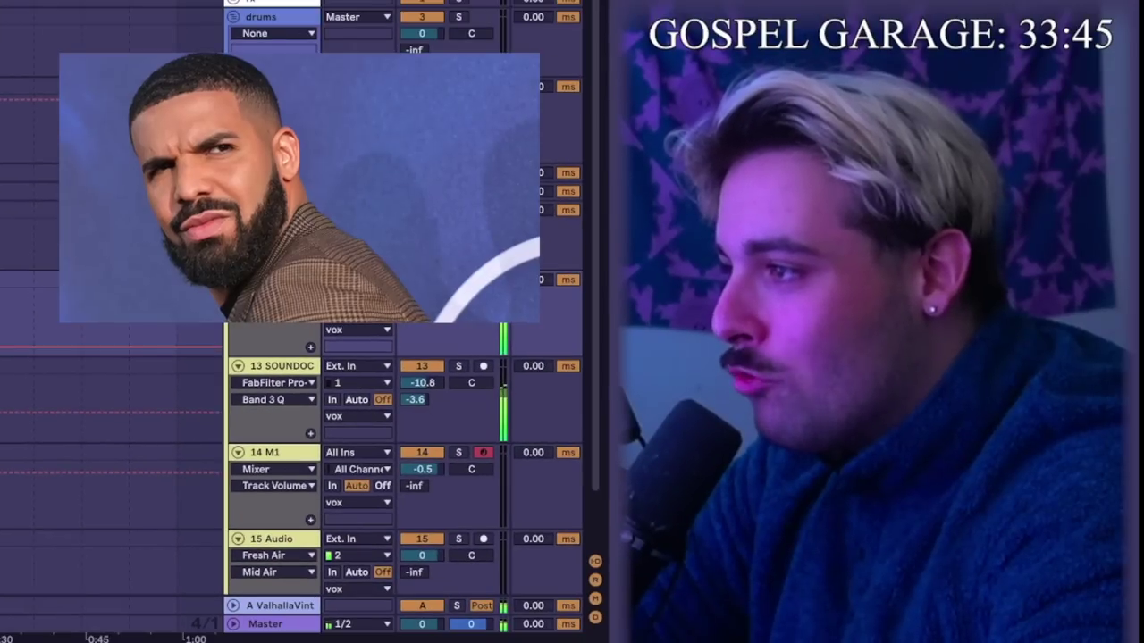
key(a)
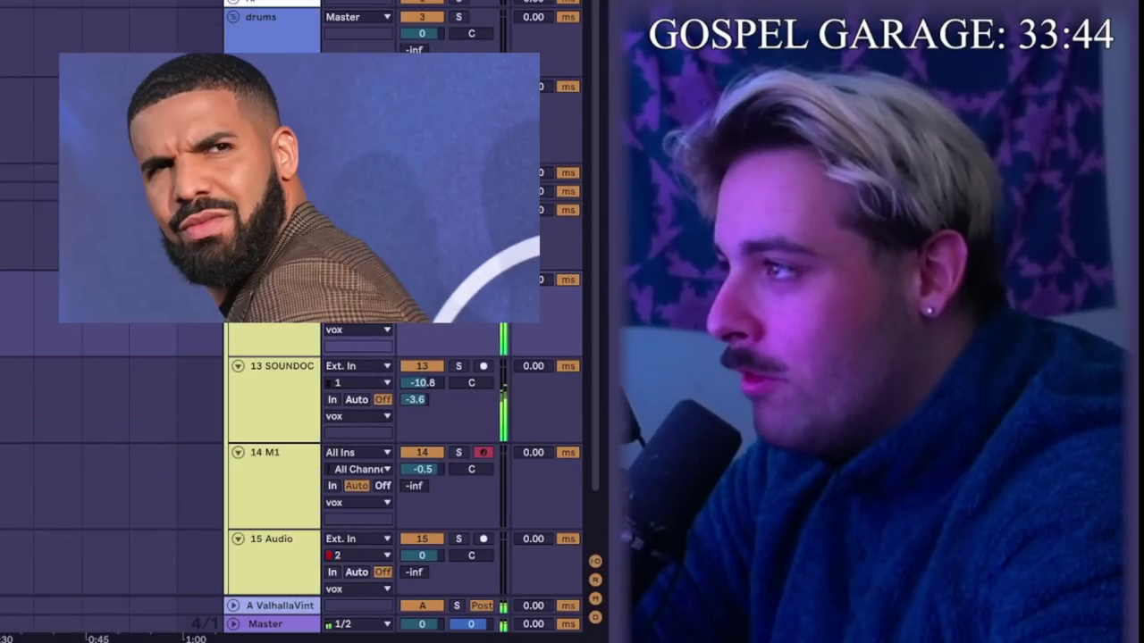
Step: Switch away from Live to fetch the preacherericthomas_spoken_word sample for the arrangement
click(29, 120)
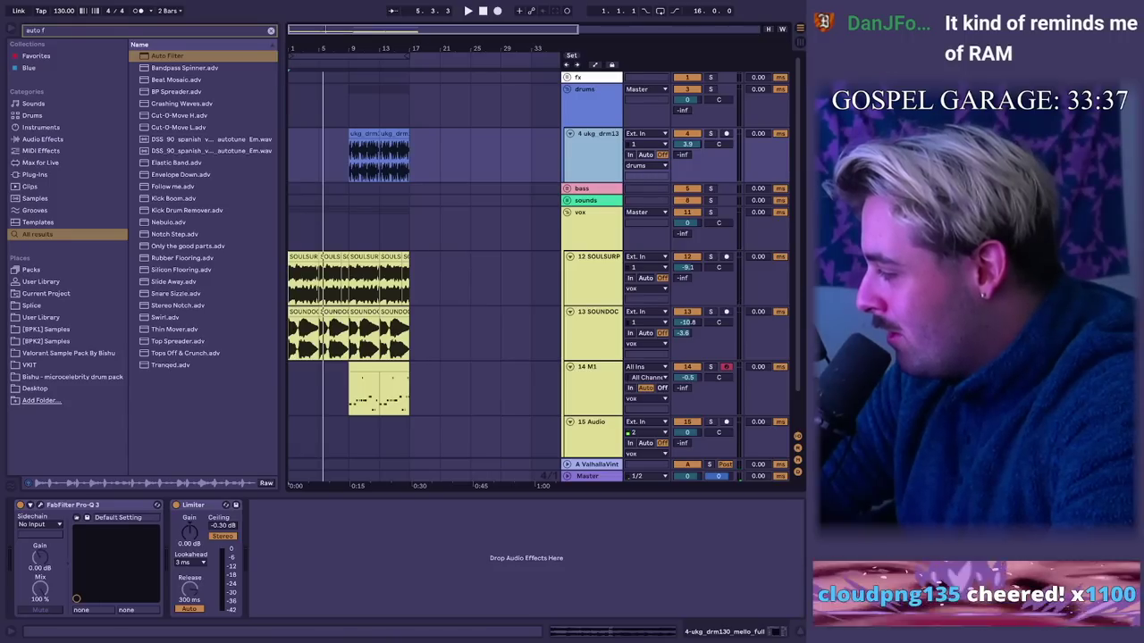
key(alt+Tab)
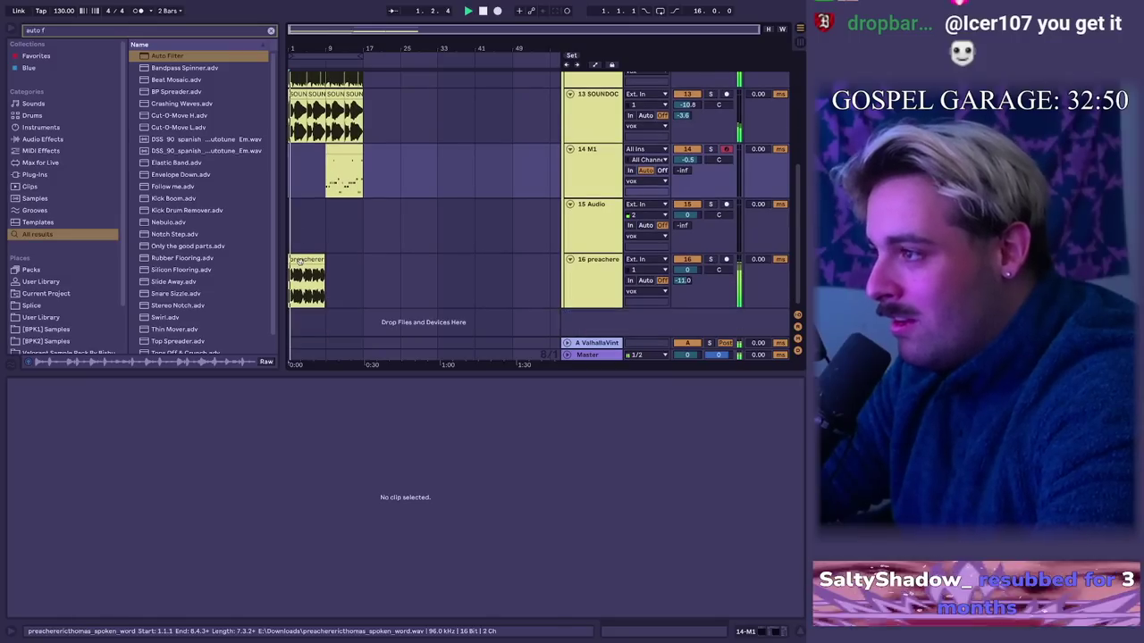
Step: Add a low cut and a high cut to the preacher spoken-word track in FabFilter Pro-Q 3
click(300, 261)
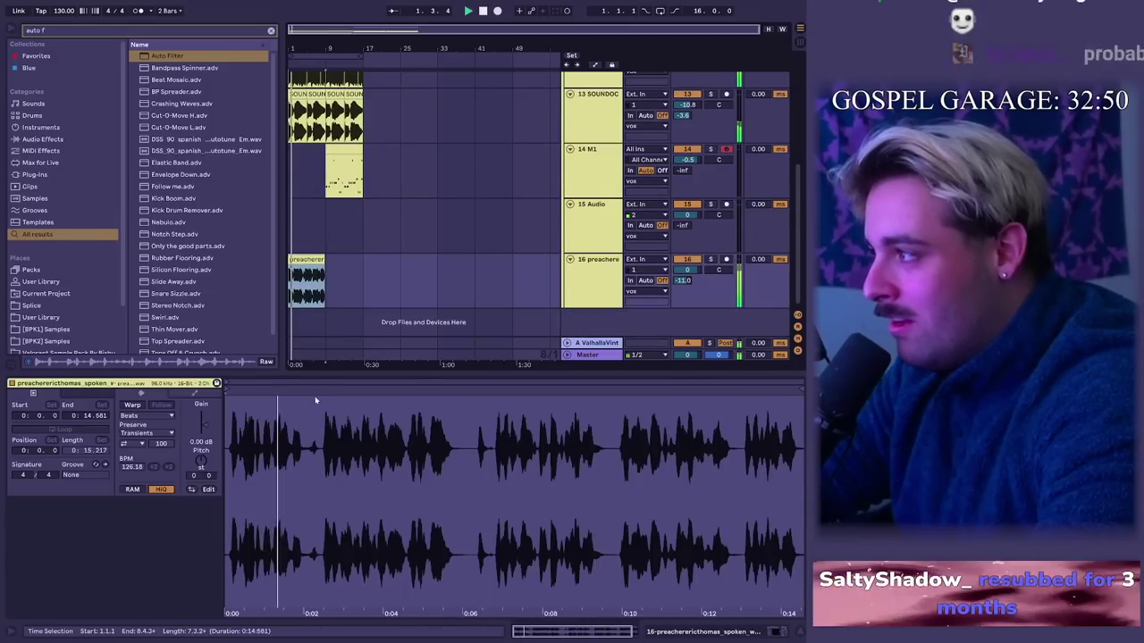
key(shift+Tab)
click(40, 506)
drag(155, 271, 298, 285)
drag(568, 271, 534, 275)
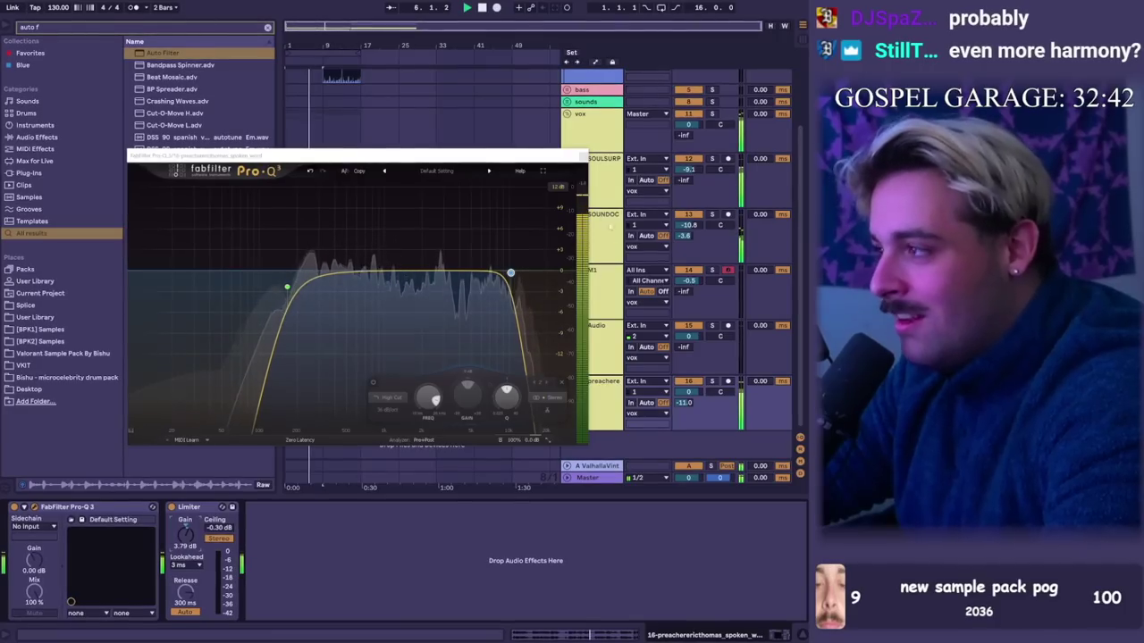
Step: Readjust the low cut, lower the high cut's frequency on the preacher track's Pro-Q 3, and close the equalizer window
click(286, 288)
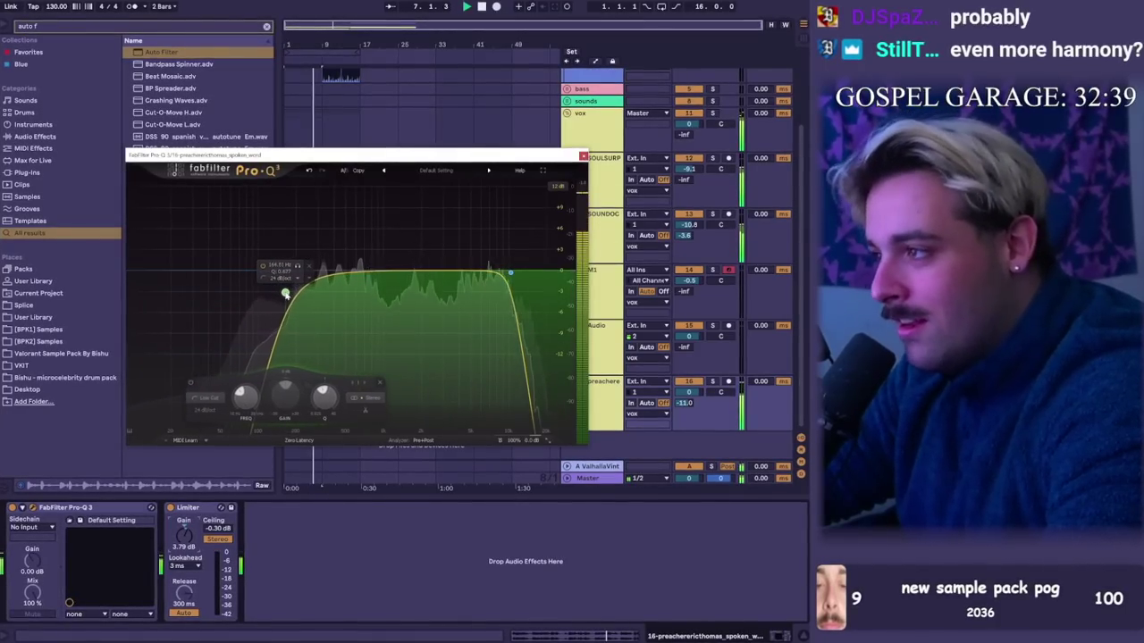
drag(510, 273, 468, 263)
click(584, 155)
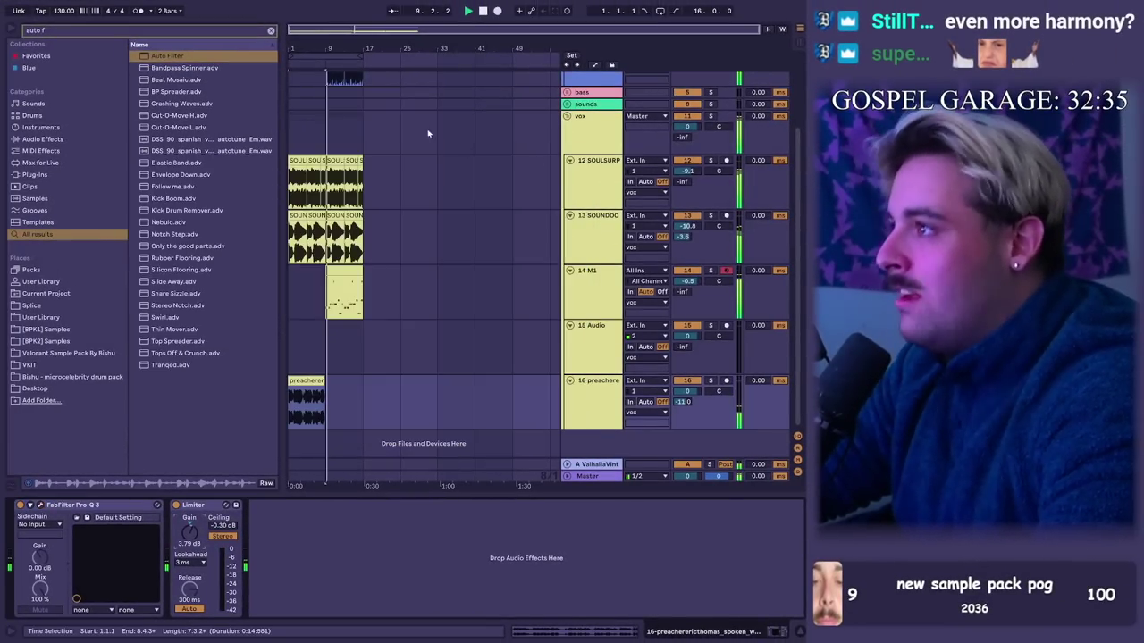
drag(318, 43, 346, 98)
scroll(368, 300, up, 3)
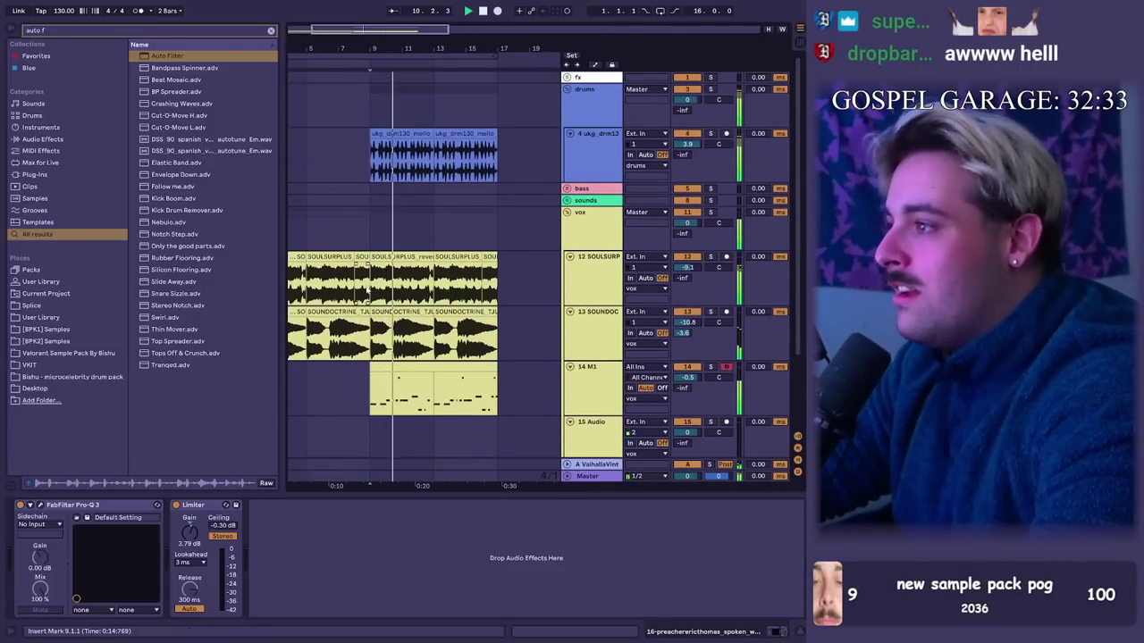
drag(489, 285, 495, 284)
drag(367, 47, 365, 68)
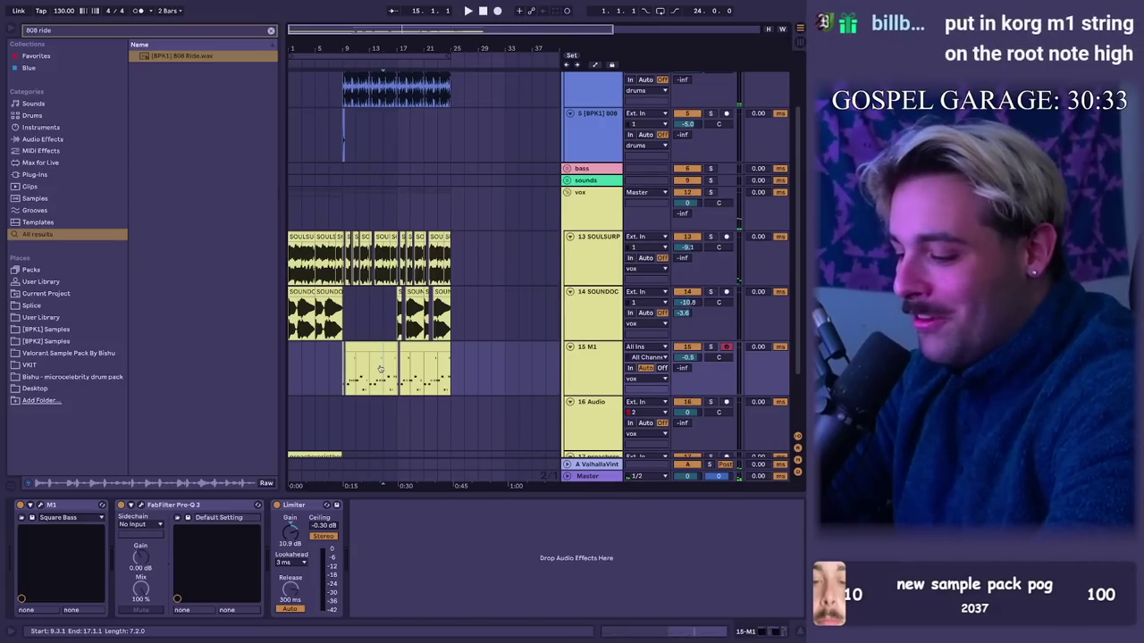
click(380, 369)
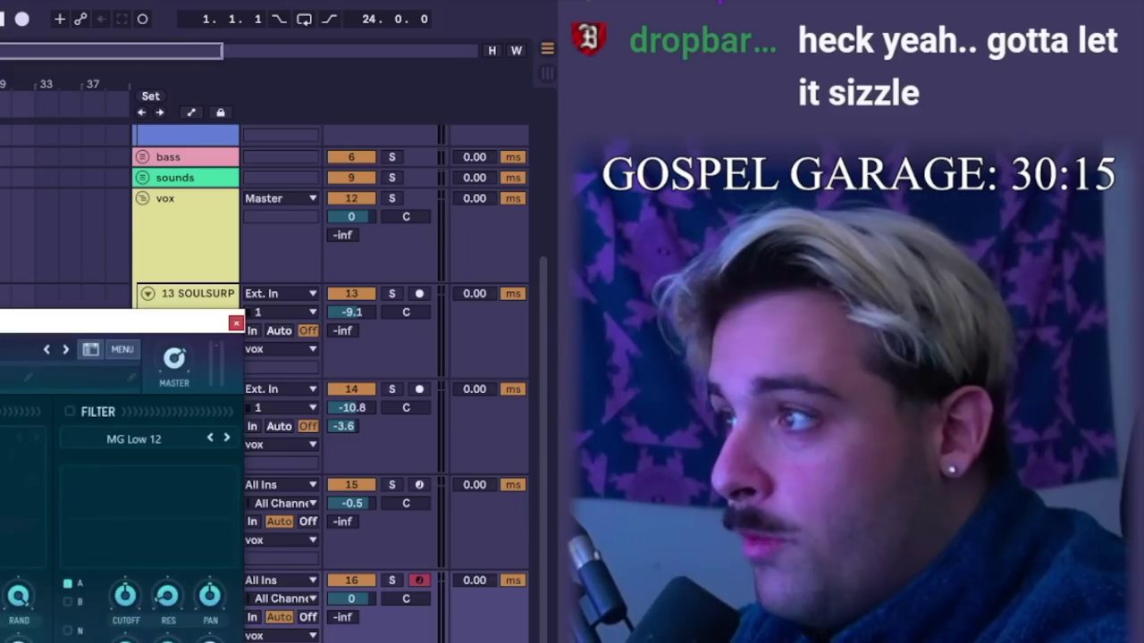
click(54, 194)
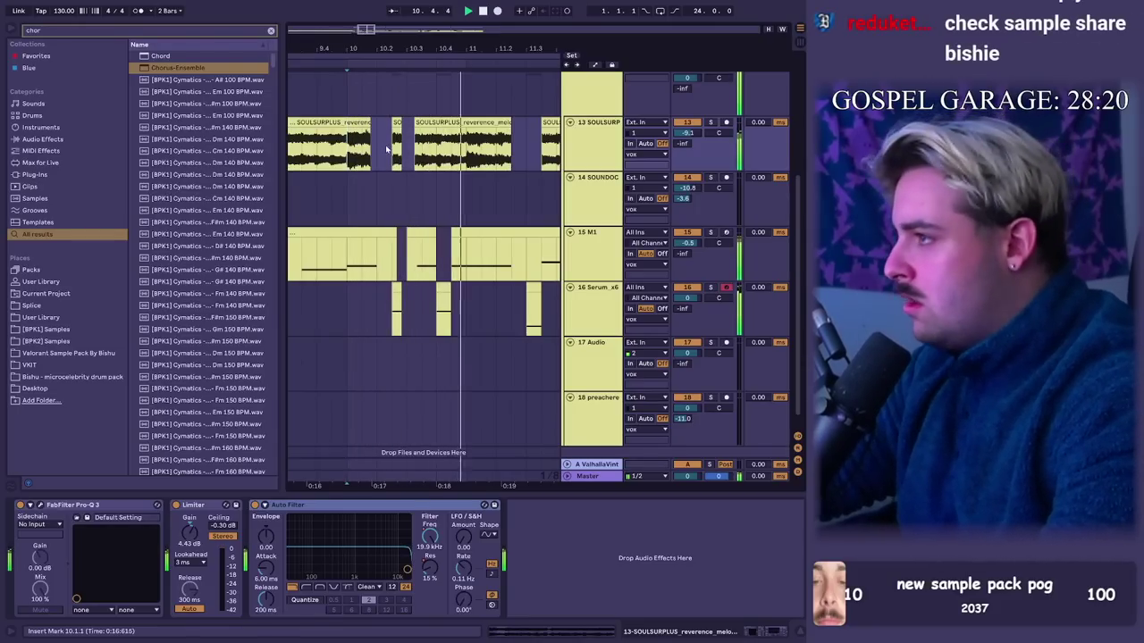
Step: Delete the Serum clip around beat 10.4, listen to the passage, and select the Serum track's range across about bars 8 to 12
drag(466, 309, 438, 308)
key(Delete)
click(407, 260)
key(space)
drag(491, 62, 361, 14)
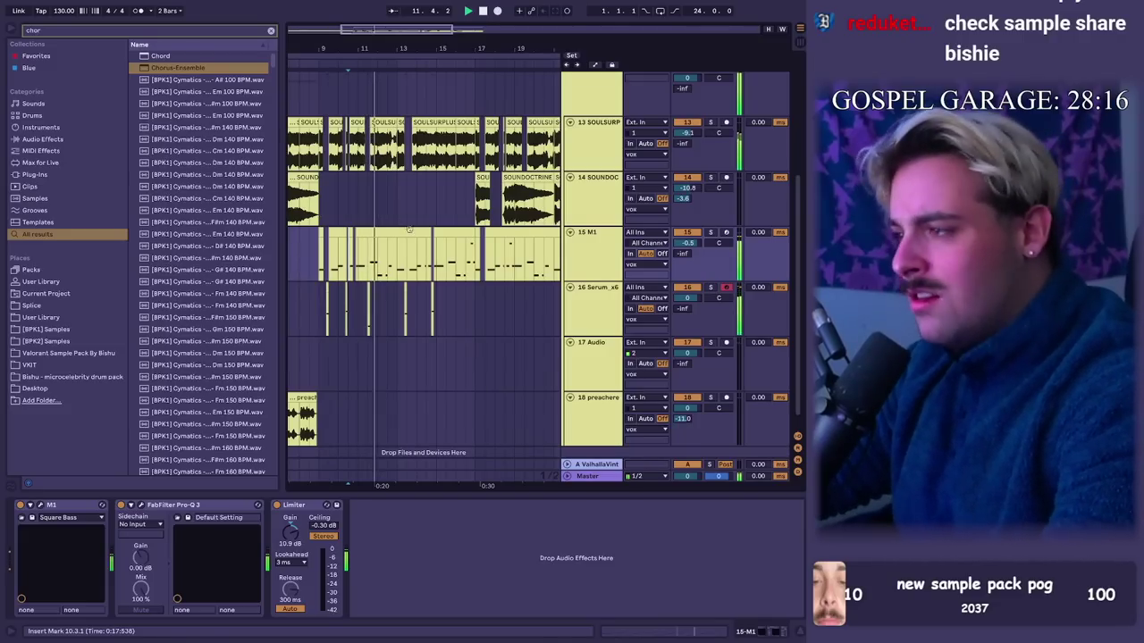
click(376, 306)
drag(400, 310, 300, 313)
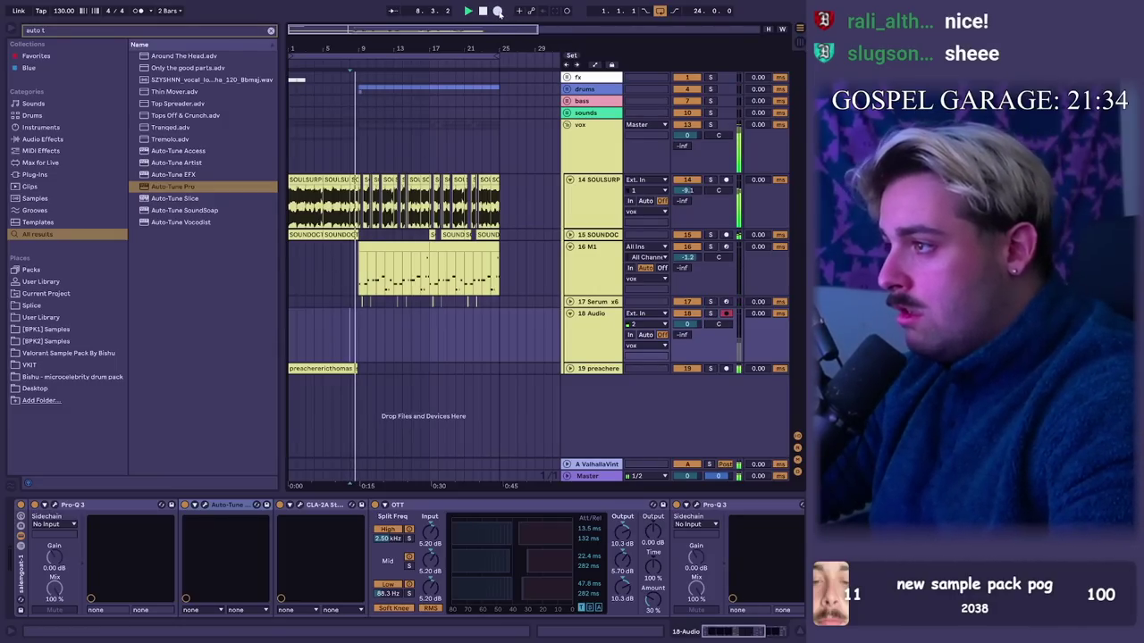
Step: Record the first vocal phrases onto the armed Audio track 18, starting just before bar 9
click(499, 10)
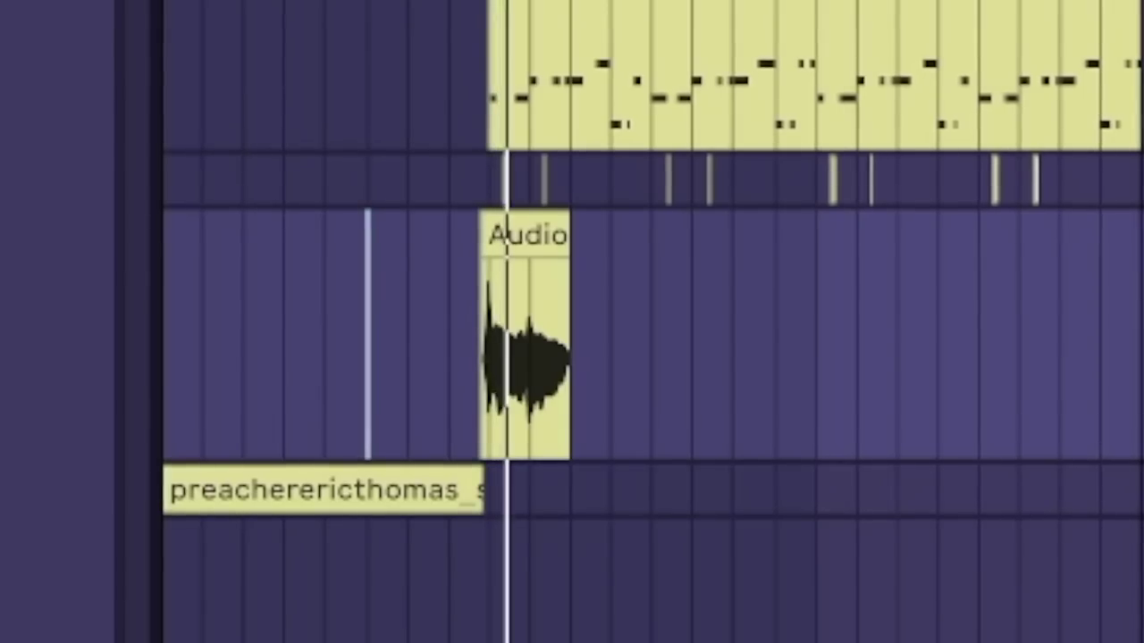
click(482, 299)
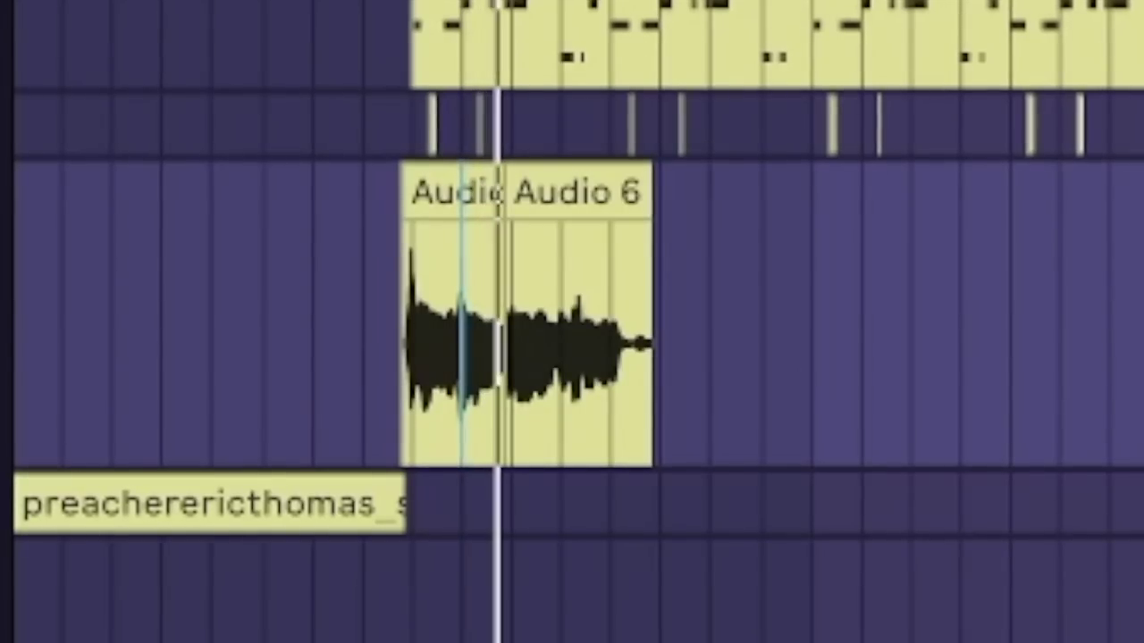
drag(542, 2, 542, 90)
mouse_move(409, 224)
mouse_down()
mouse_move(434, 217)
mouse_move(411, 225)
mouse_move(420, 232)
mouse_up()
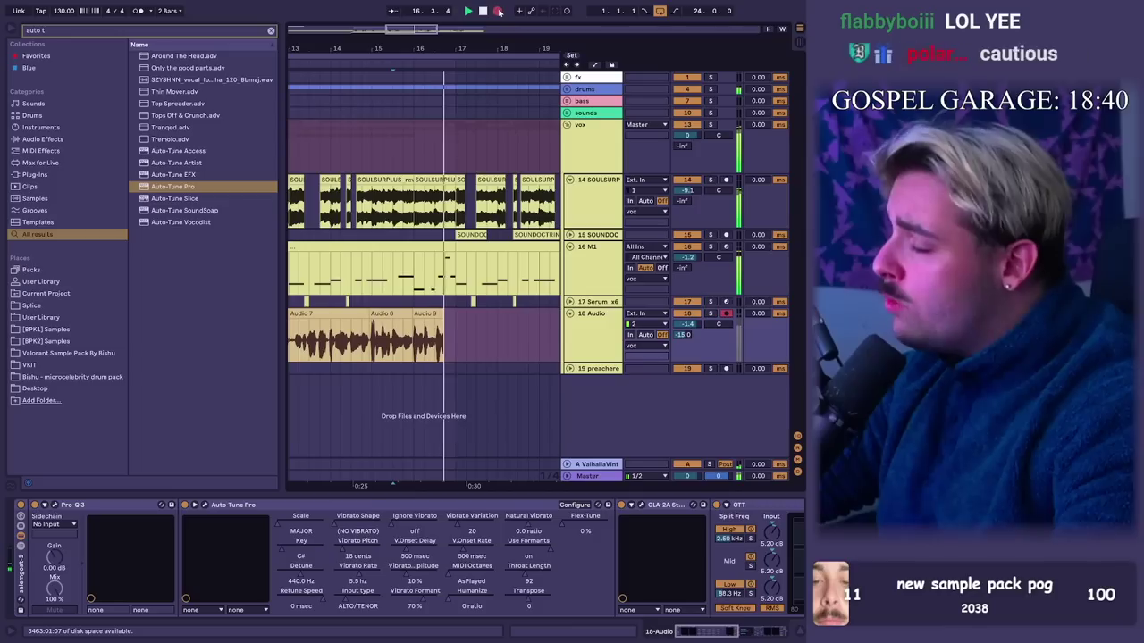
Step: End the vocal take after bar 16, play it back, and set Audio track 18's volume to 0 dB
key(space)
key(space)
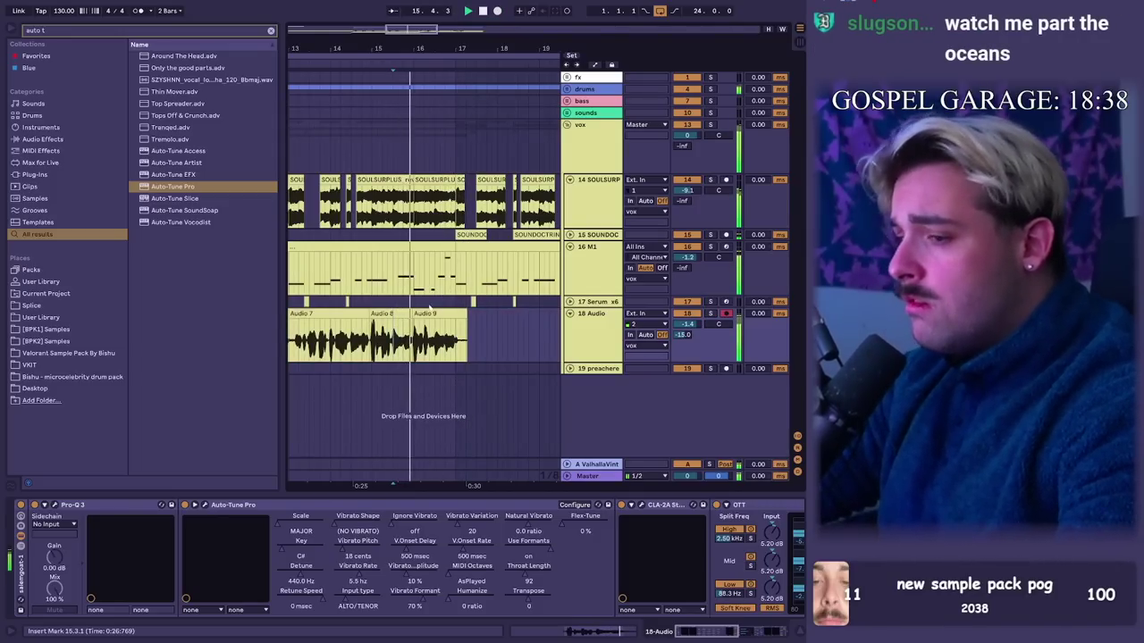
drag(444, 49, 440, 16)
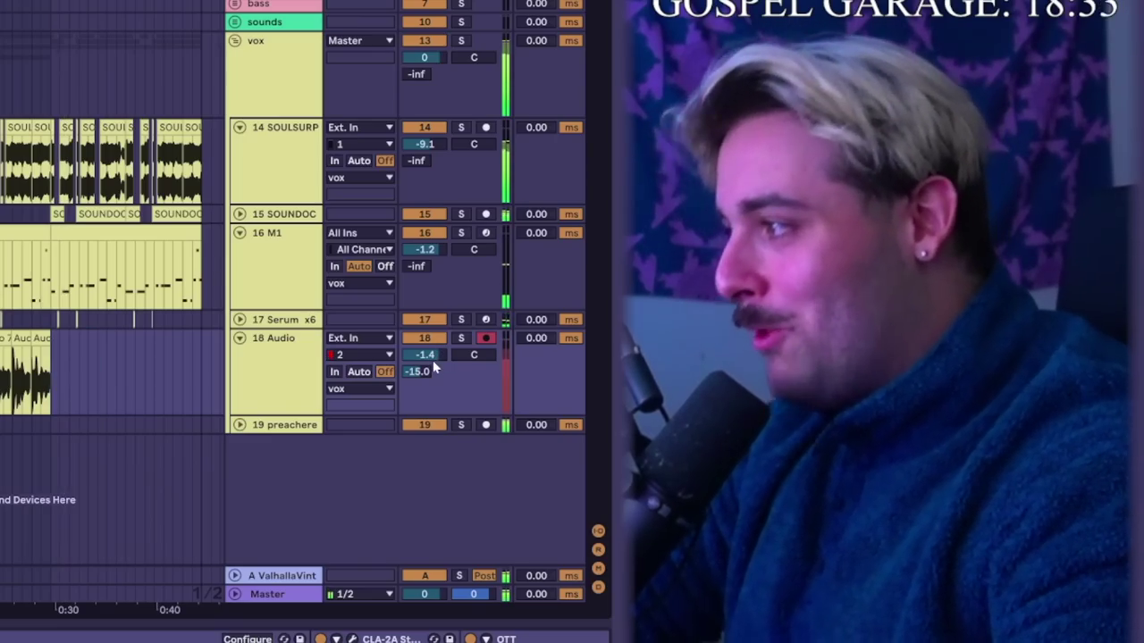
drag(691, 325, 690, 315)
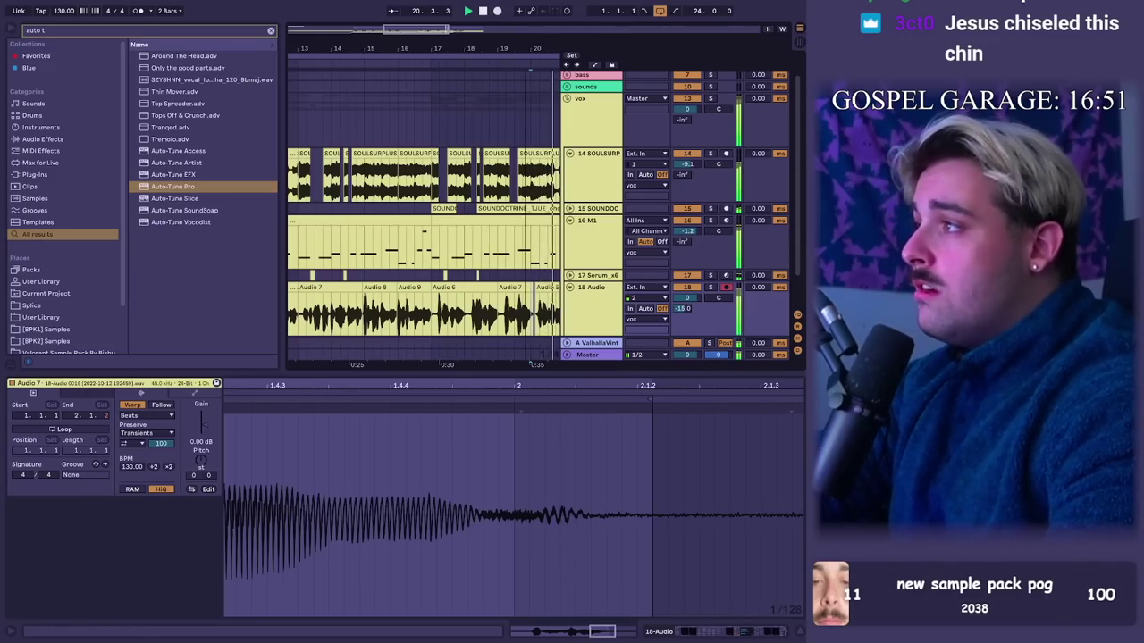
Step: Record the remaining vocal phrases on Audio track 18 from about bar 21 to just past bar 25
scroll(403, 313, down, 3)
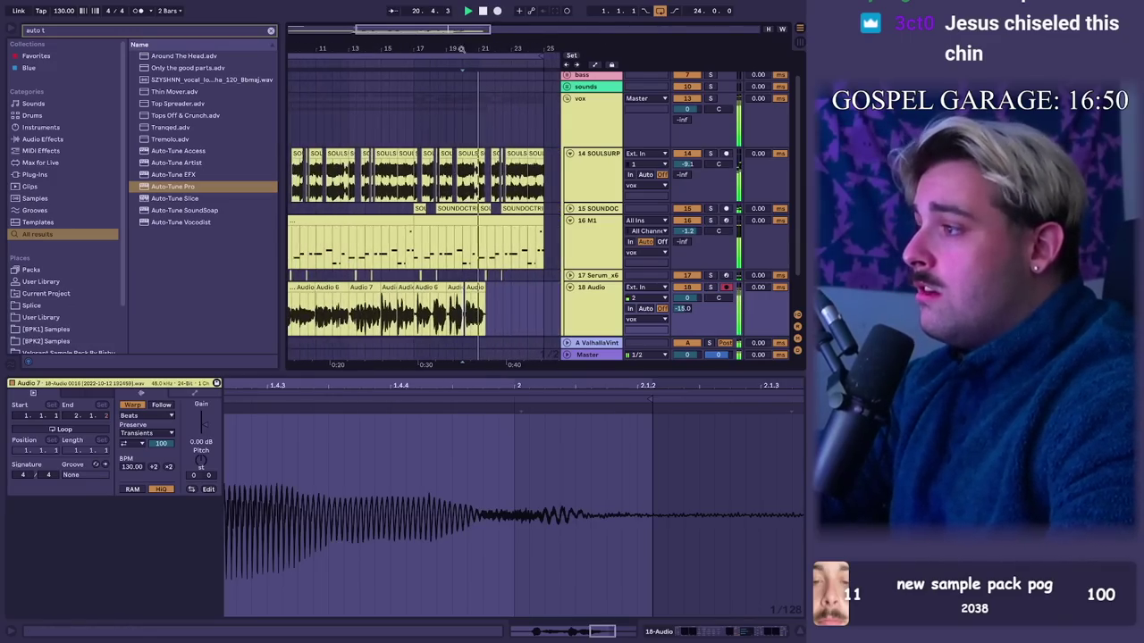
drag(495, 312, 484, 327)
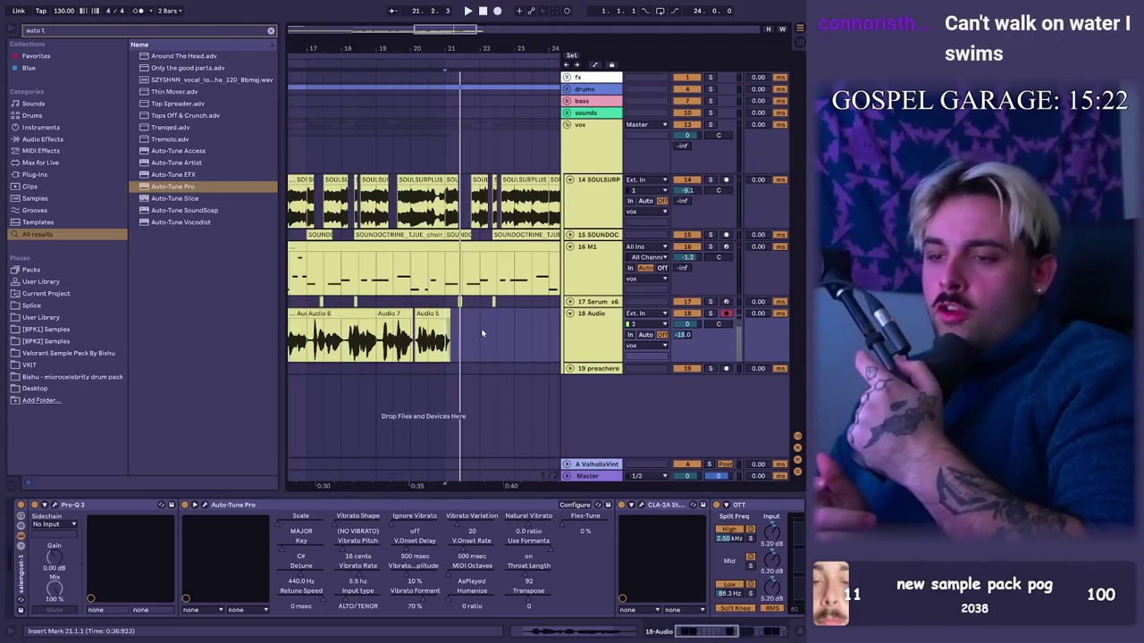
key(F9)
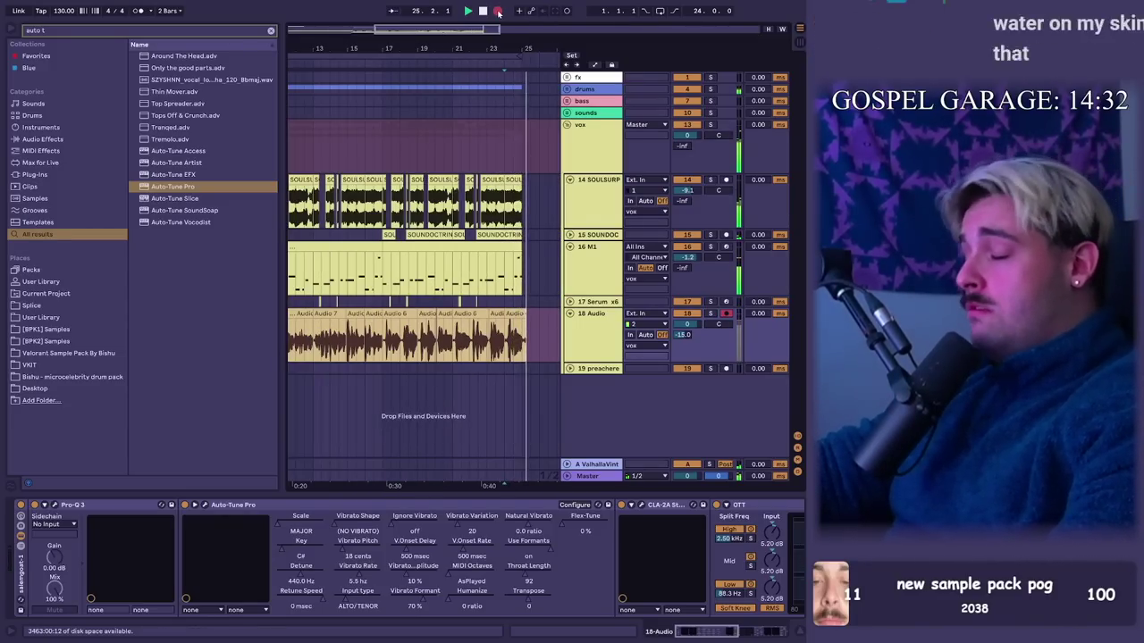
click(499, 11)
drag(525, 48, 486, 42)
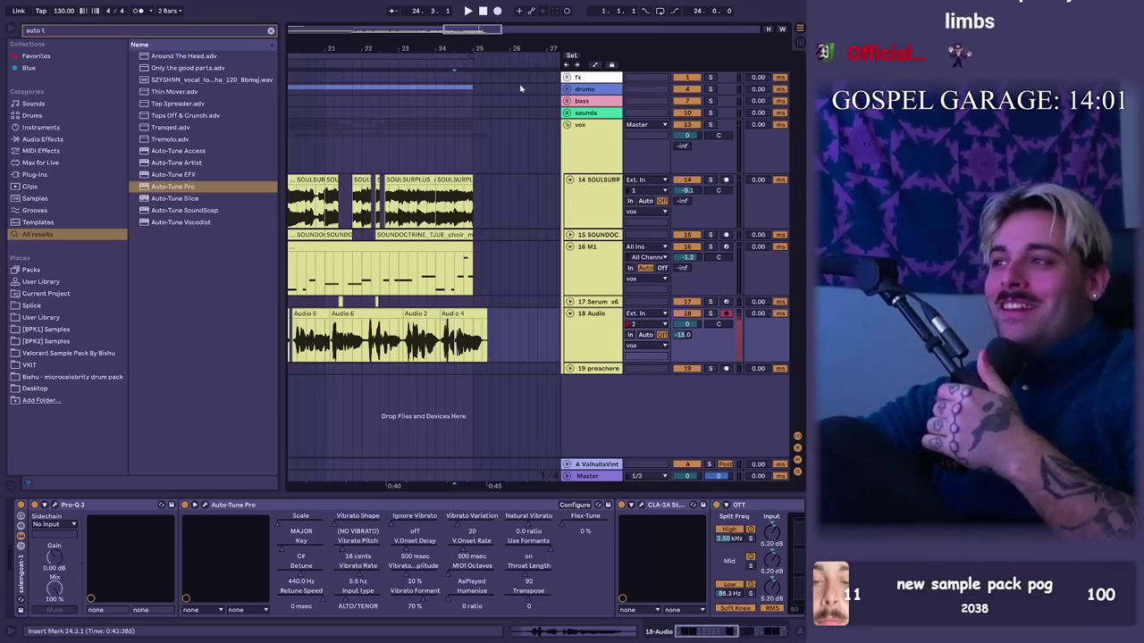
Step: Set the arrangement loop to start at bar 1 and run for 26 bars
key(w)
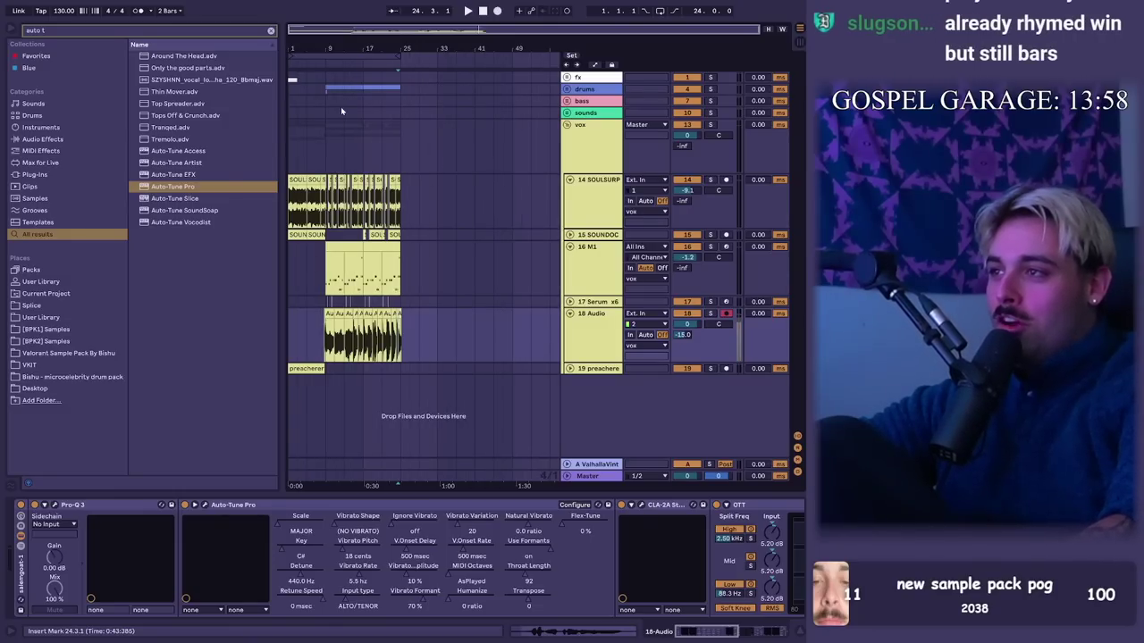
click(341, 102)
click(455, 151)
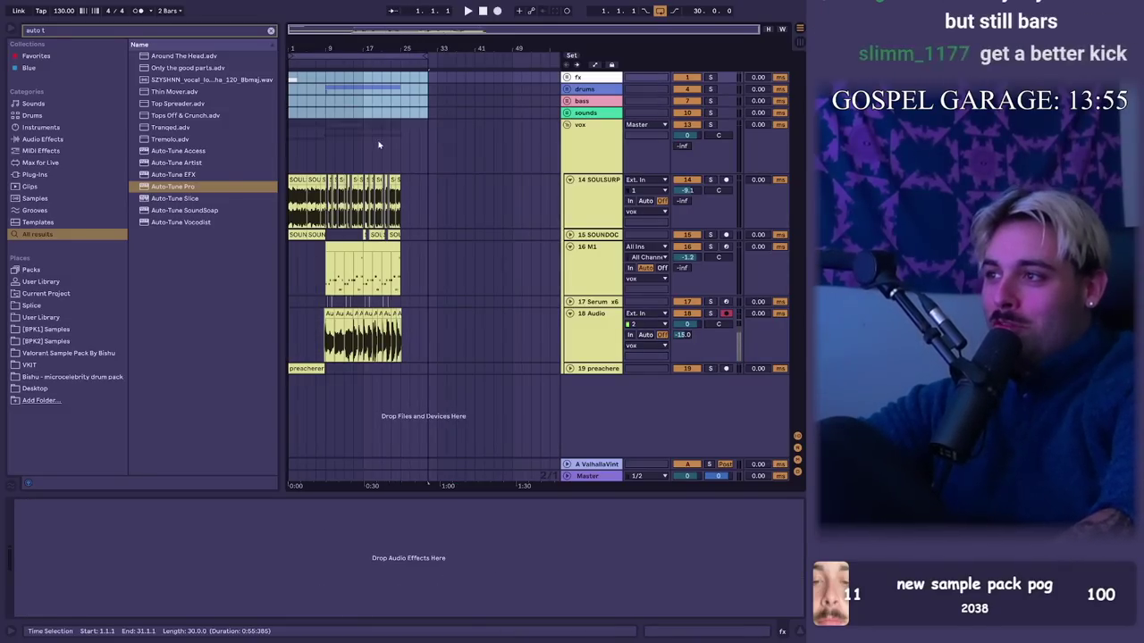
click(363, 147)
click(424, 56)
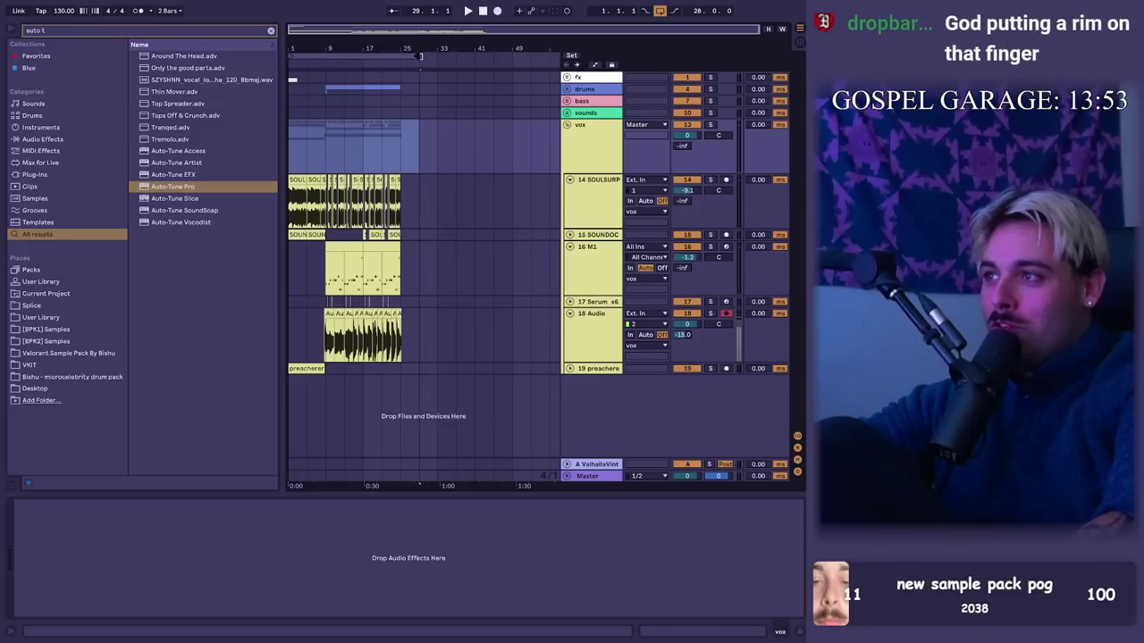
drag(410, 153, 290, 154)
scroll(381, 109, up, 2)
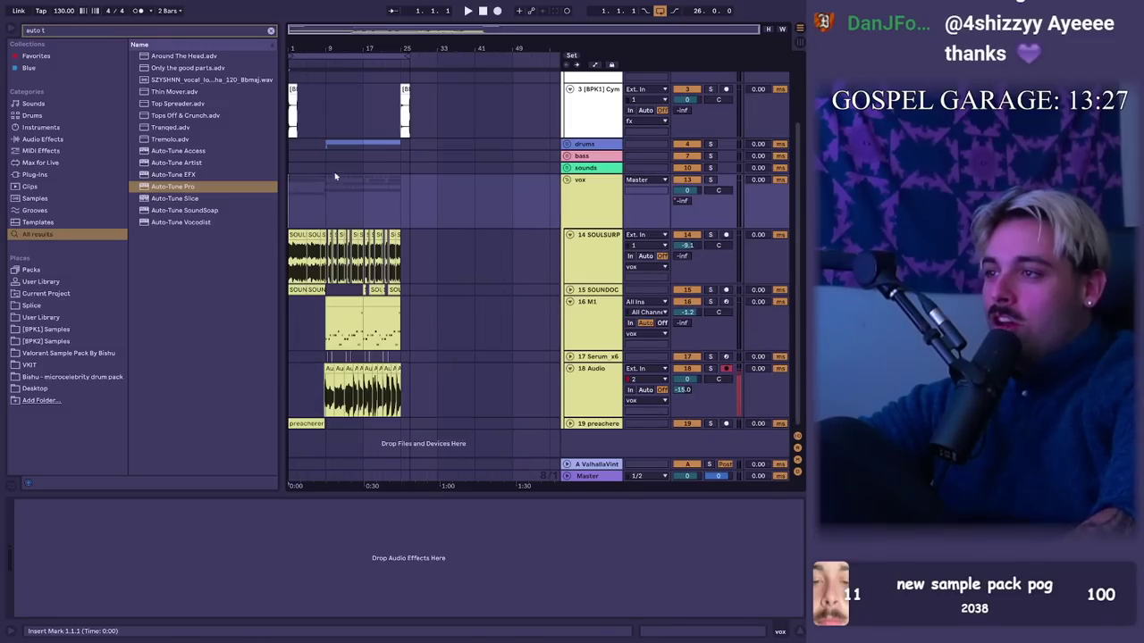
Step: Fold all the track groups in the arrangement and save the set
alt+click(566, 182)
key(ctrl+s)
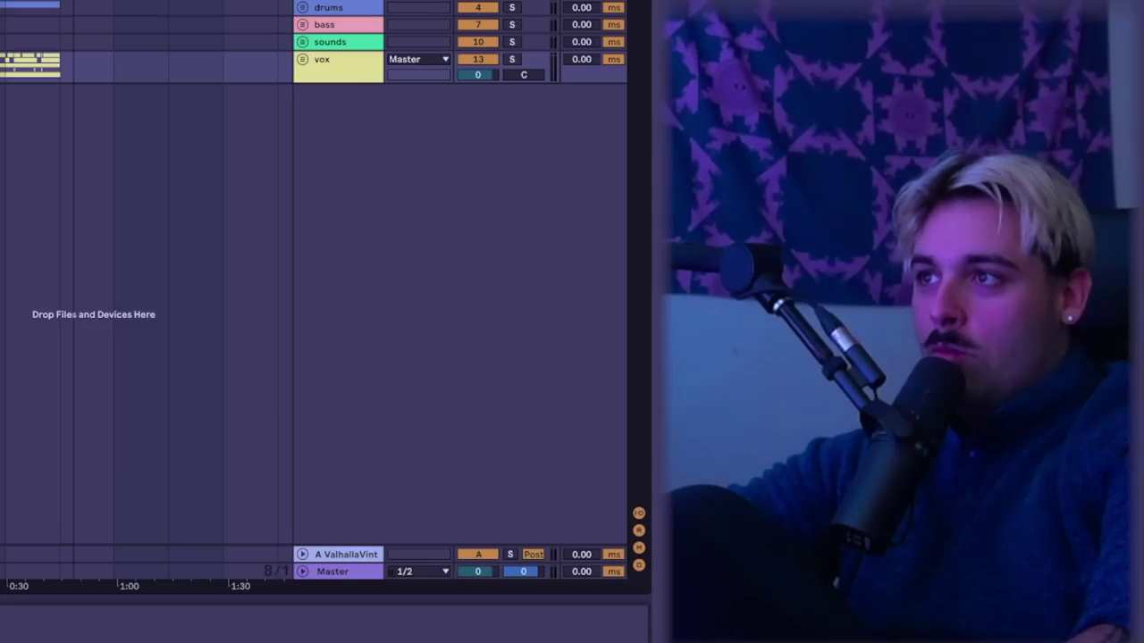
Step: Play the arrangement from bar 1 with the browser and device view hidden, unfolding the vox group, preacher track and drums group
drag(291, 48, 299, 494)
key(space)
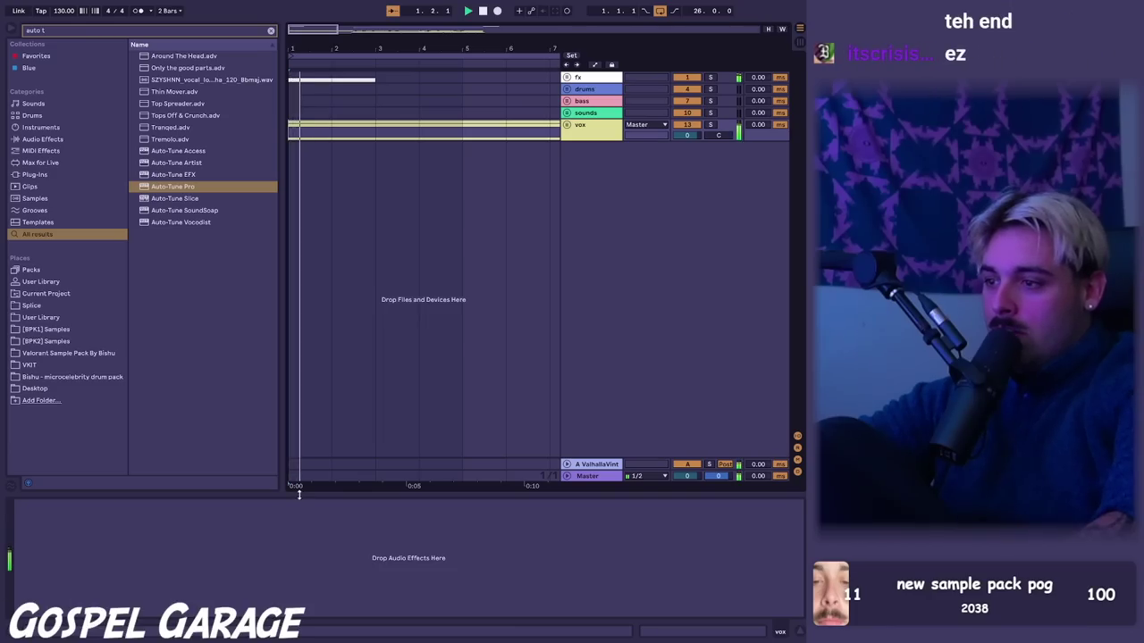
key(ctrl+alt+l)
key(ctrl+alt+b)
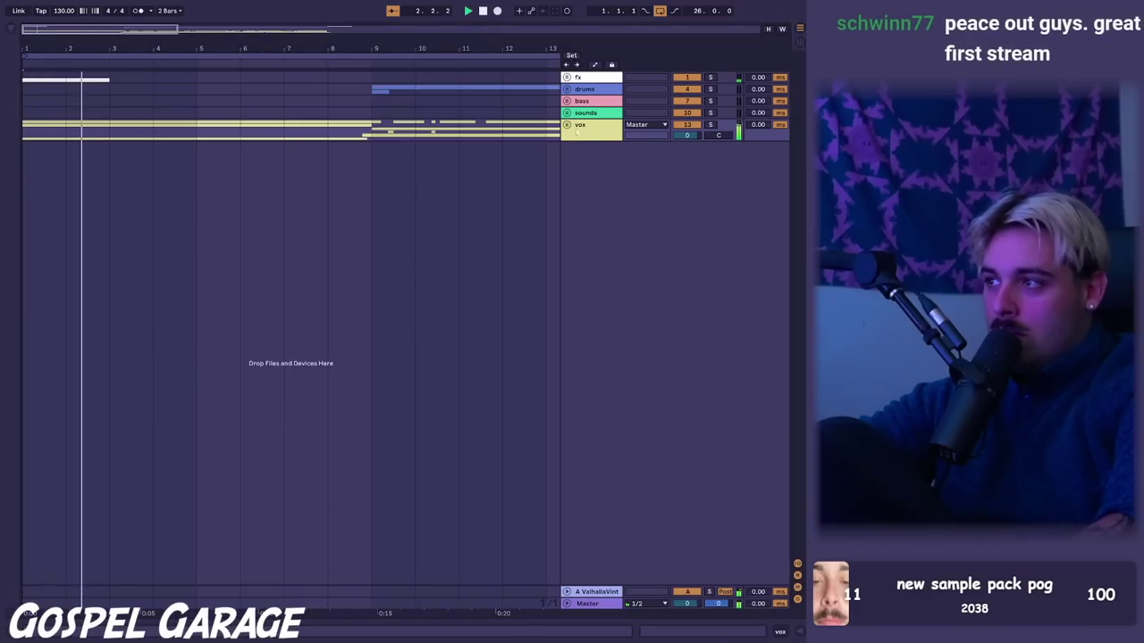
click(566, 124)
click(569, 368)
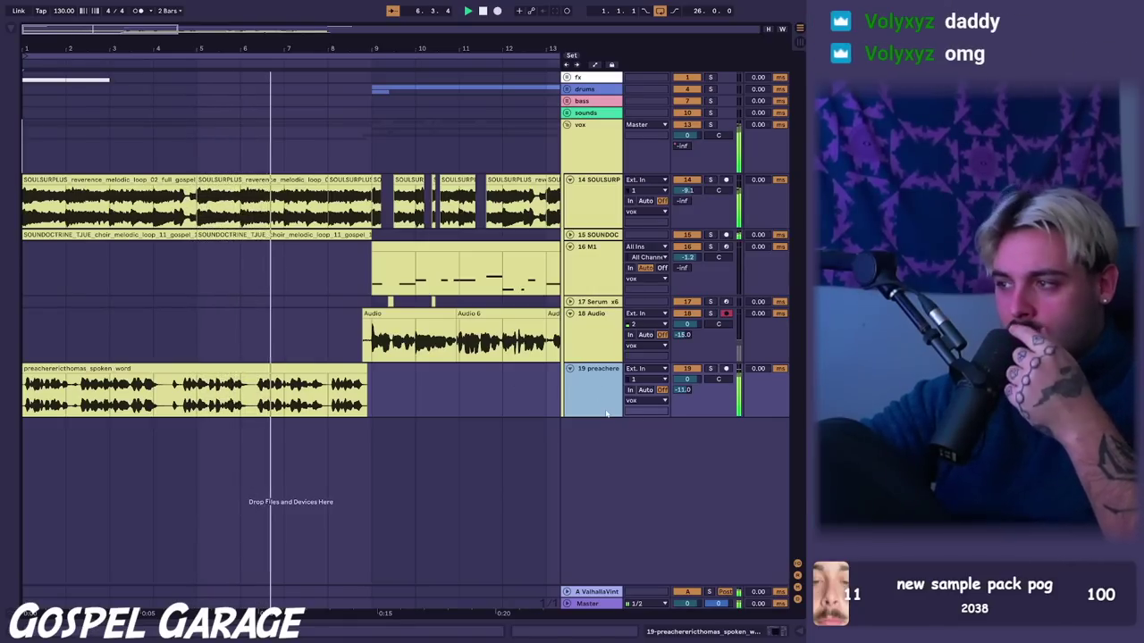
click(568, 90)
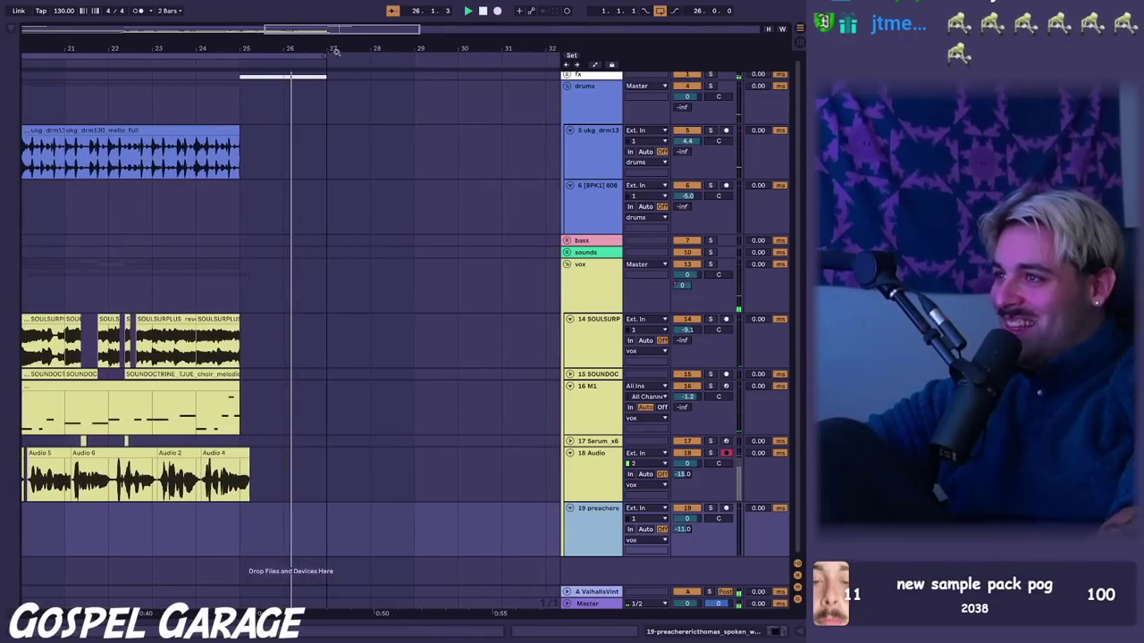
Step: Stop playback near the end of the track around bar 27 and save the set
drag(334, 50, 334, 15)
key(space)
key(ctrl+s)
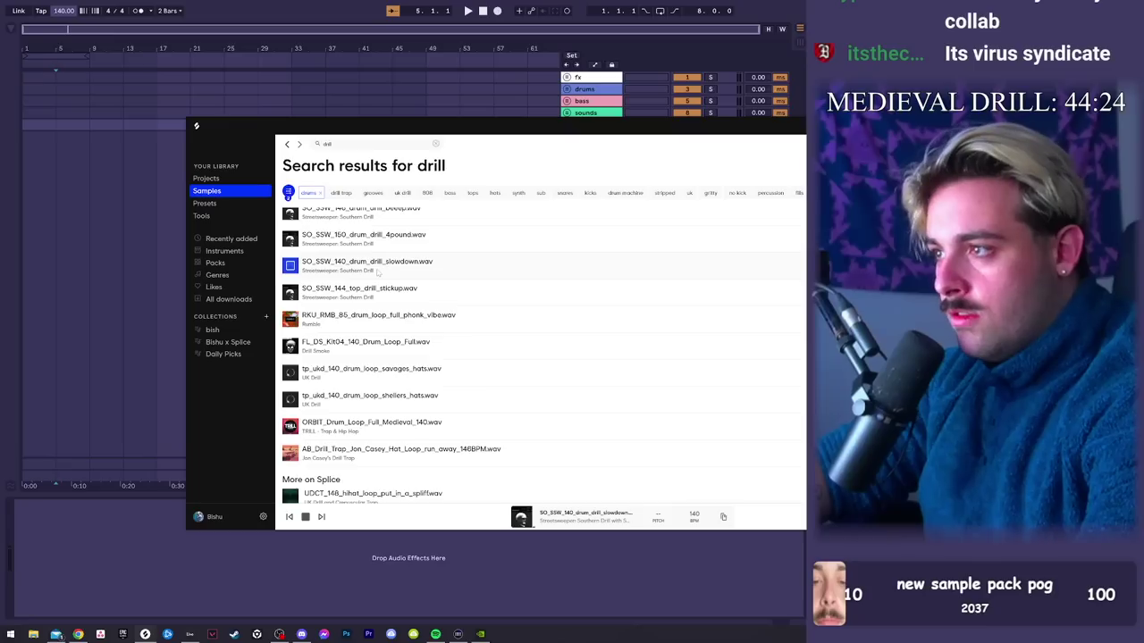
Step: Place the Splice loop SO_SSW_150_drum_drill_4pound.wav at bar 1 on a new track in the 140 BPM set
scroll(379, 276, up, 1)
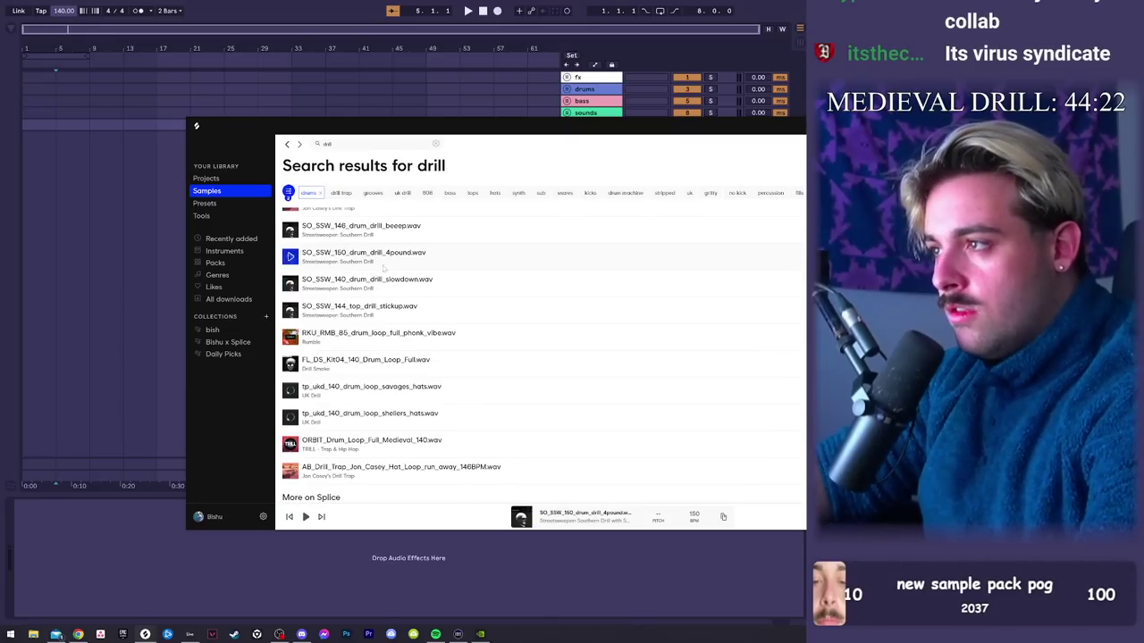
drag(387, 265, 21, 164)
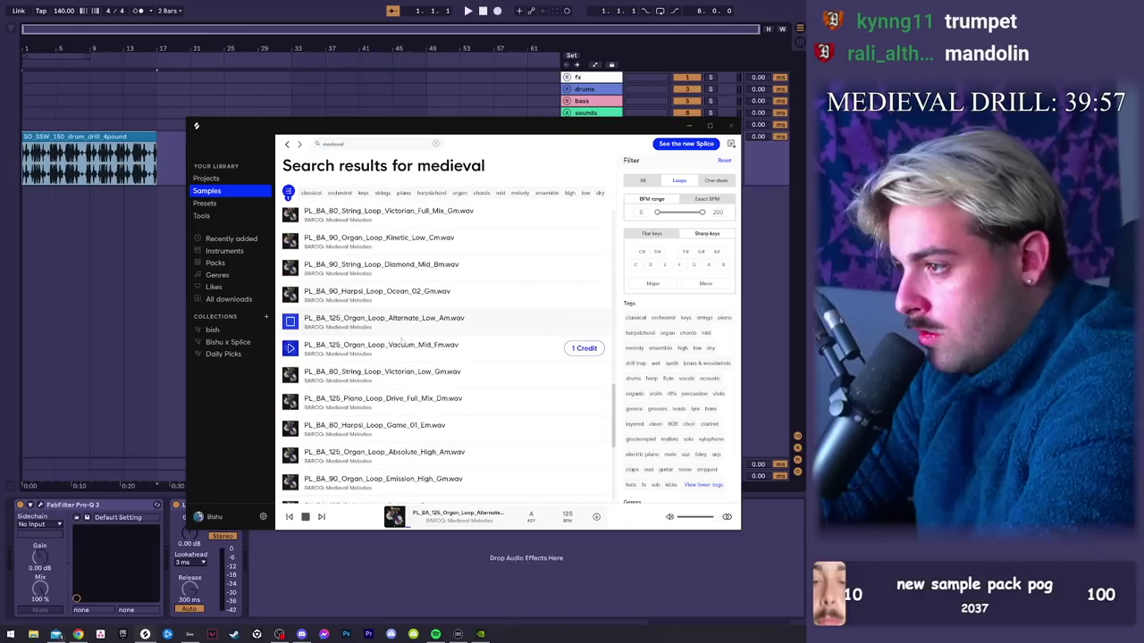
Step: Audition the medieval loops in Splice and place PL_BA_90_Harpsi_Loop_Ocean_02_Gm.wav at bar 1 on a new track below the drums
scroll(402, 340, up, 1)
key(Up)
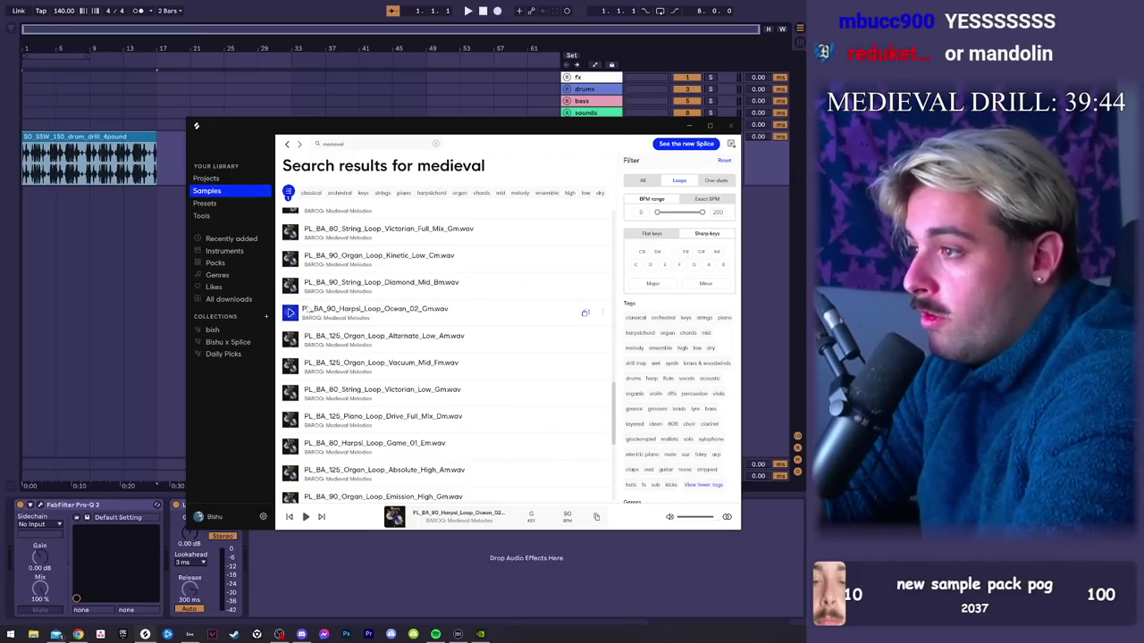
drag(320, 311, 71, 280)
Step: Play the drum and harpsichord loops together and set the harpsichord track's Limiter gain to 4.11 dB
key(space)
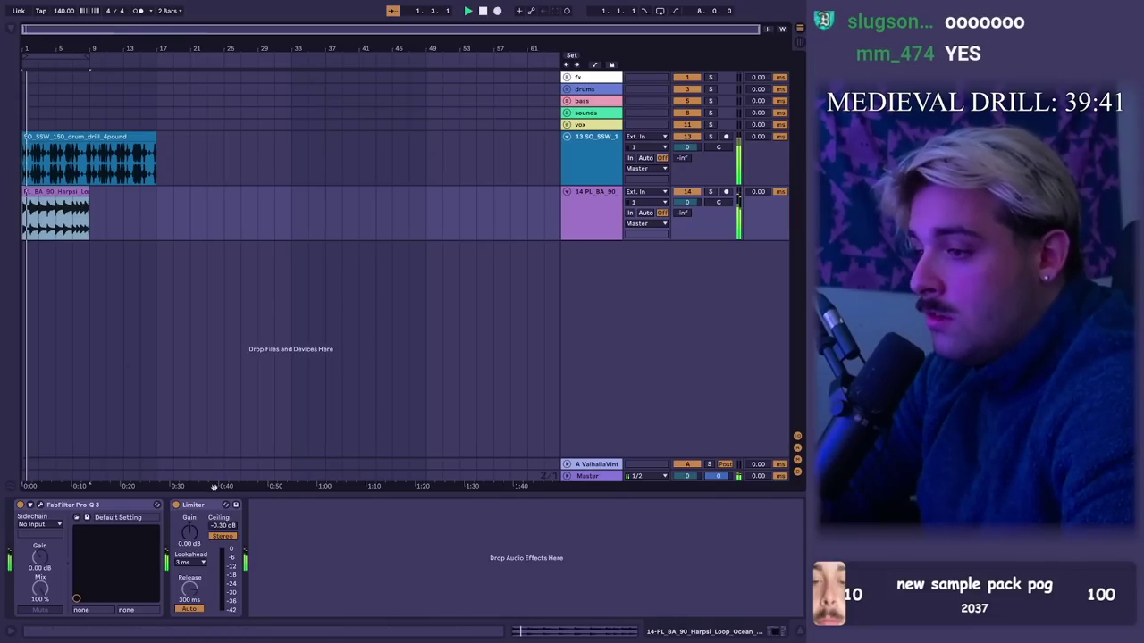
key(XF86AudioLowerVolume)
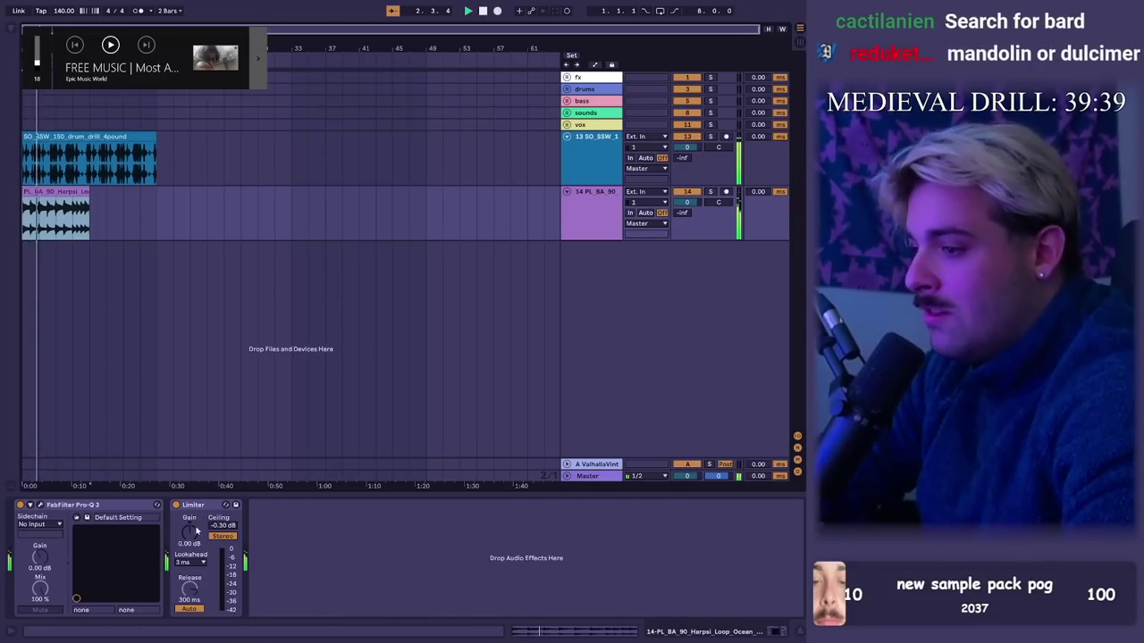
drag(191, 531, 191, 514)
Step: Duplicate the harpsichord clip directly after itself and open both copies in the clip view
click(46, 191)
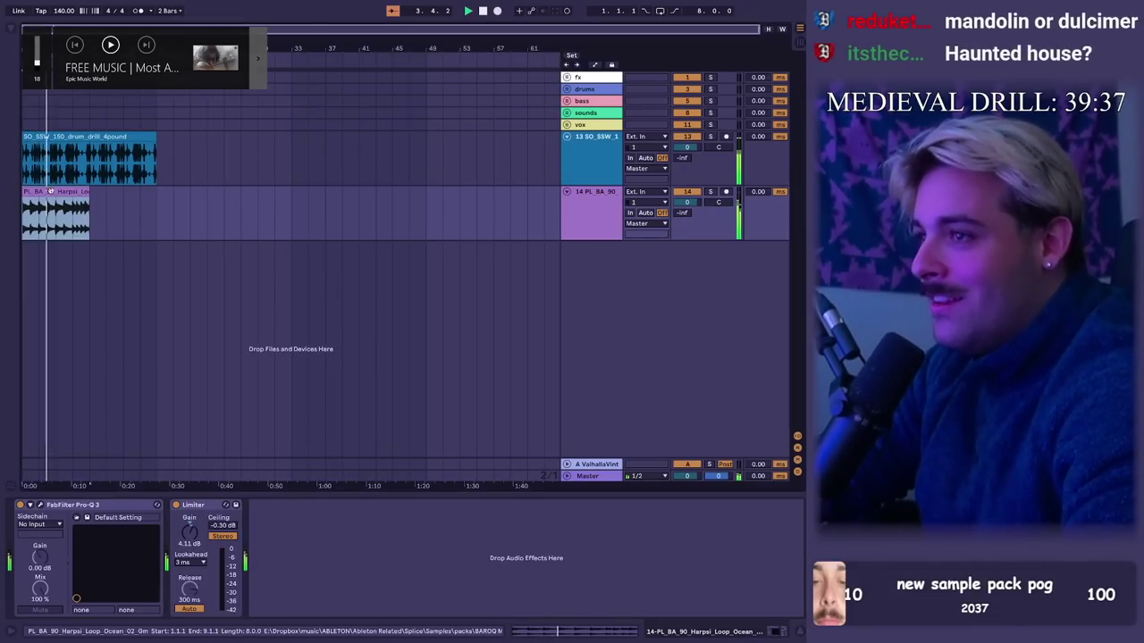
key(ctrl+d)
shift+double_click(48, 191)
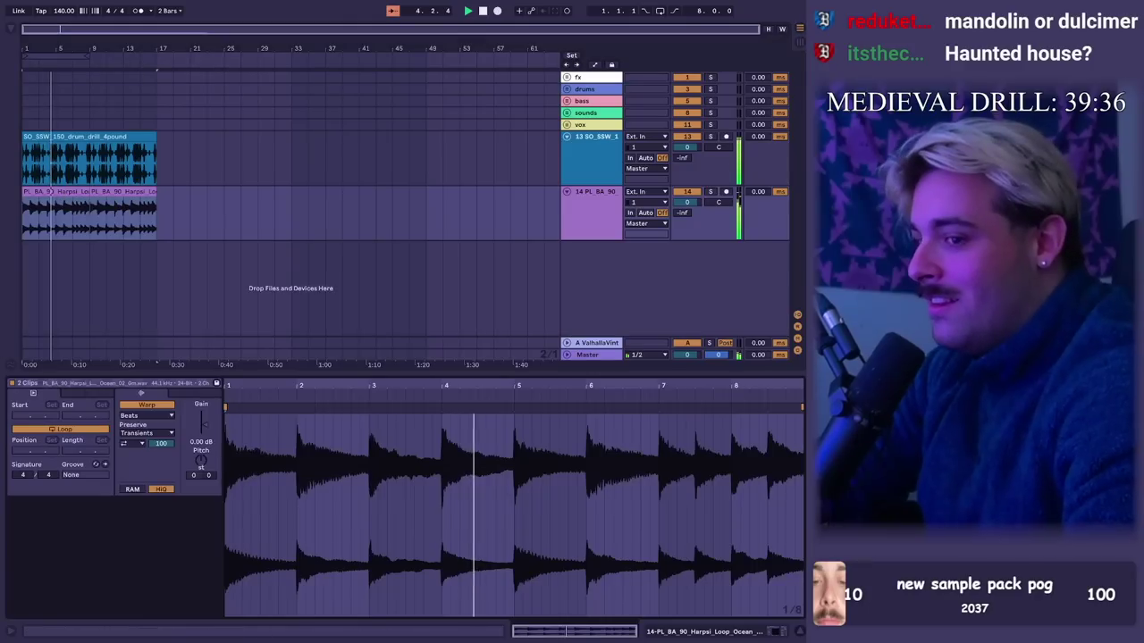
Step: Change the warp mode of both harpsichord clips and set the harpsichord track's volume to -3.1 dB
click(128, 417)
click(134, 459)
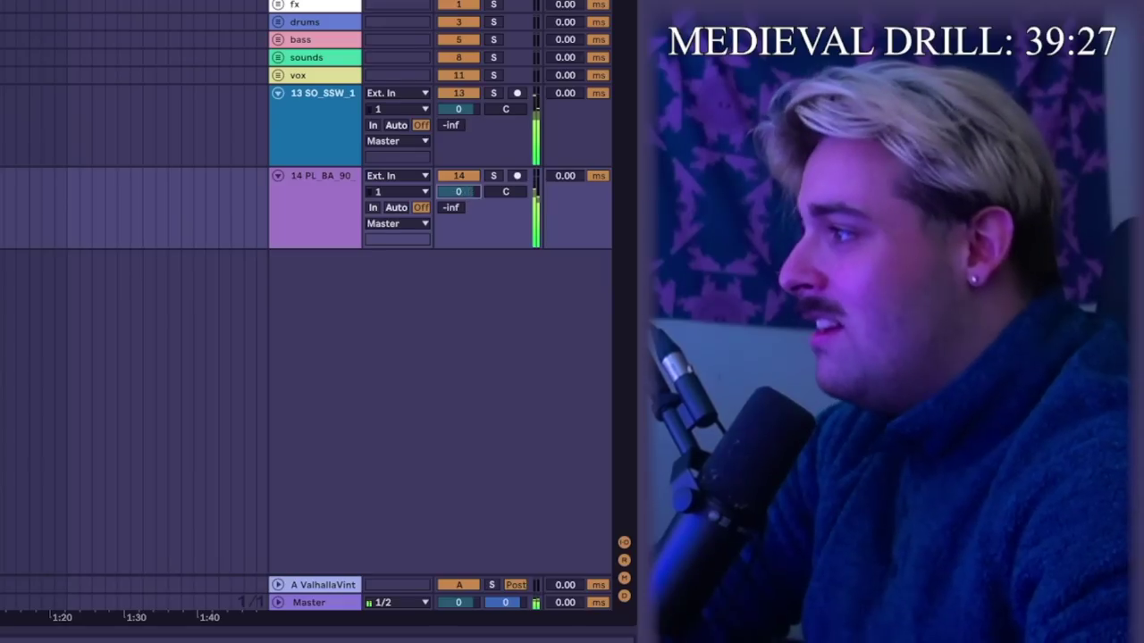
scroll(134, 322, up, 10)
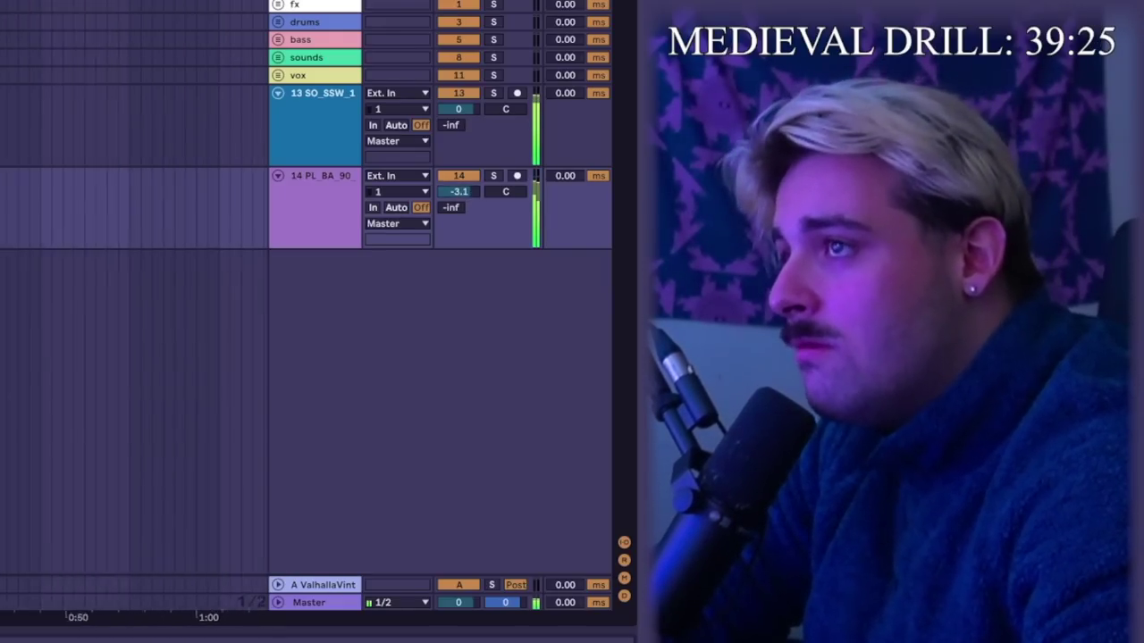
click(322, 125)
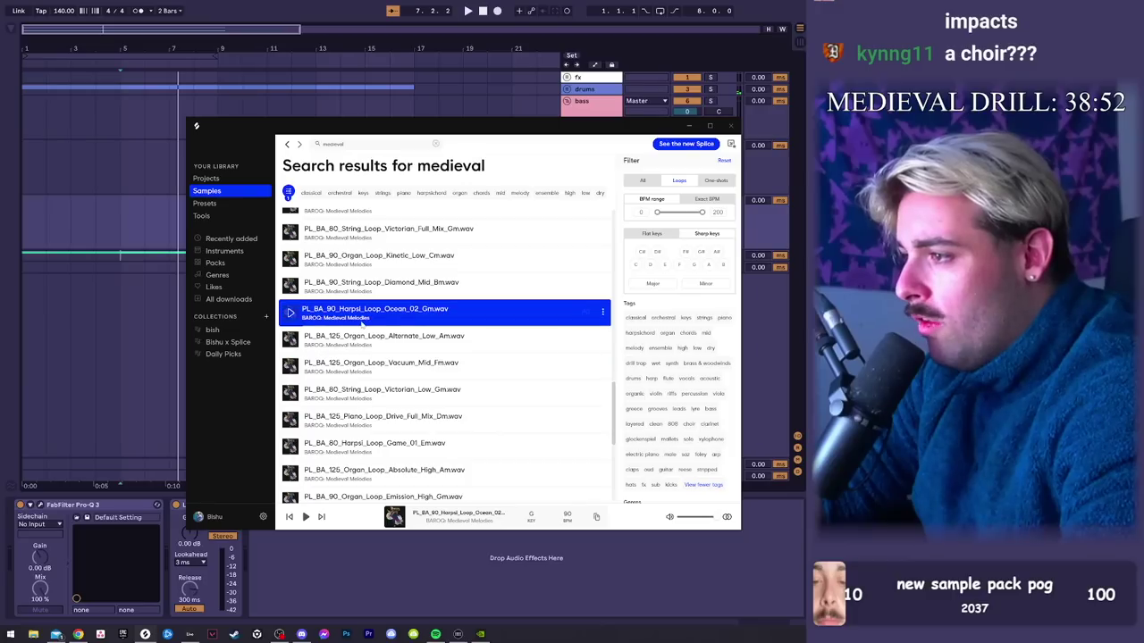
Step: Lower the Victorian string loop's low-cut frequency in Pro-Q 3, add a high-mid boost of about 1.5 dB, and move its track into the sounds group
scroll(394, 323, up, 2)
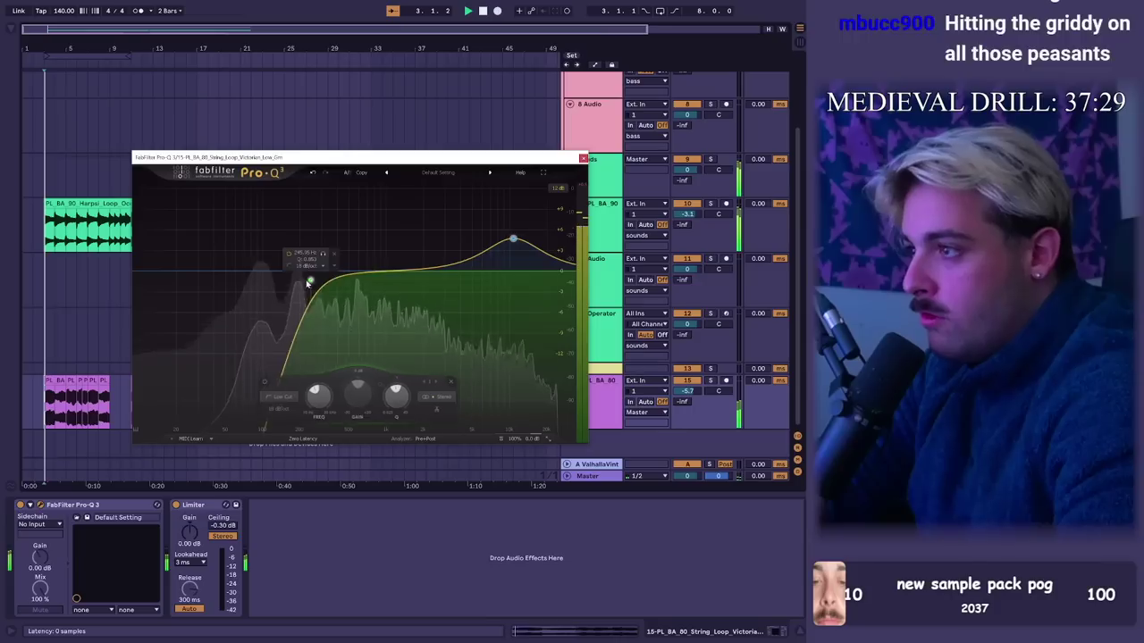
drag(312, 281, 278, 282)
drag(415, 269, 454, 260)
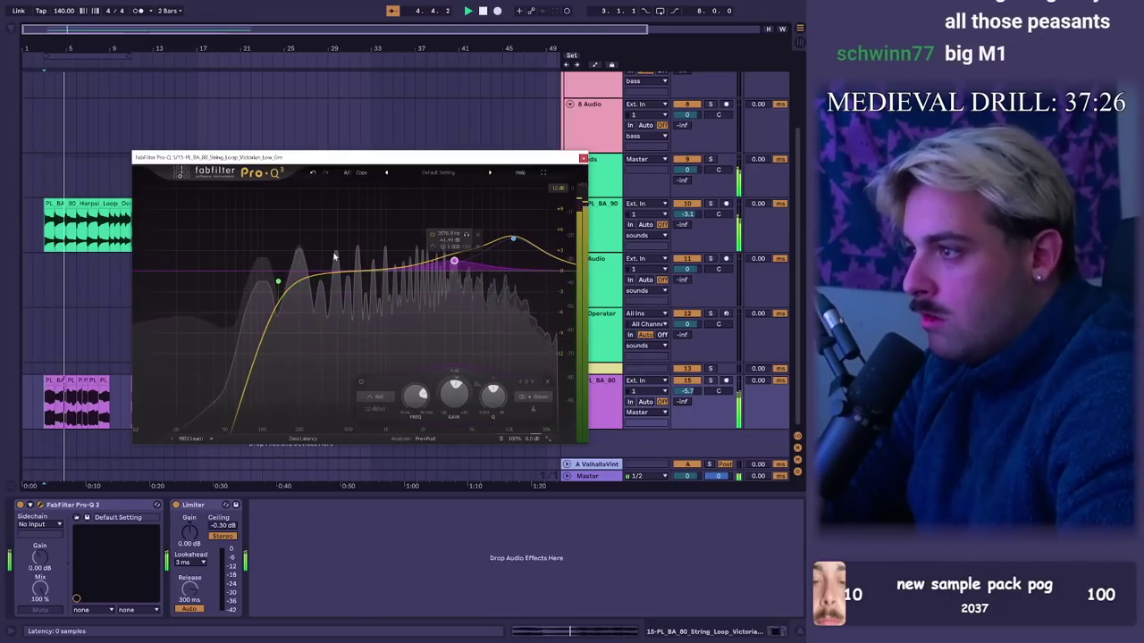
drag(278, 282, 268, 282)
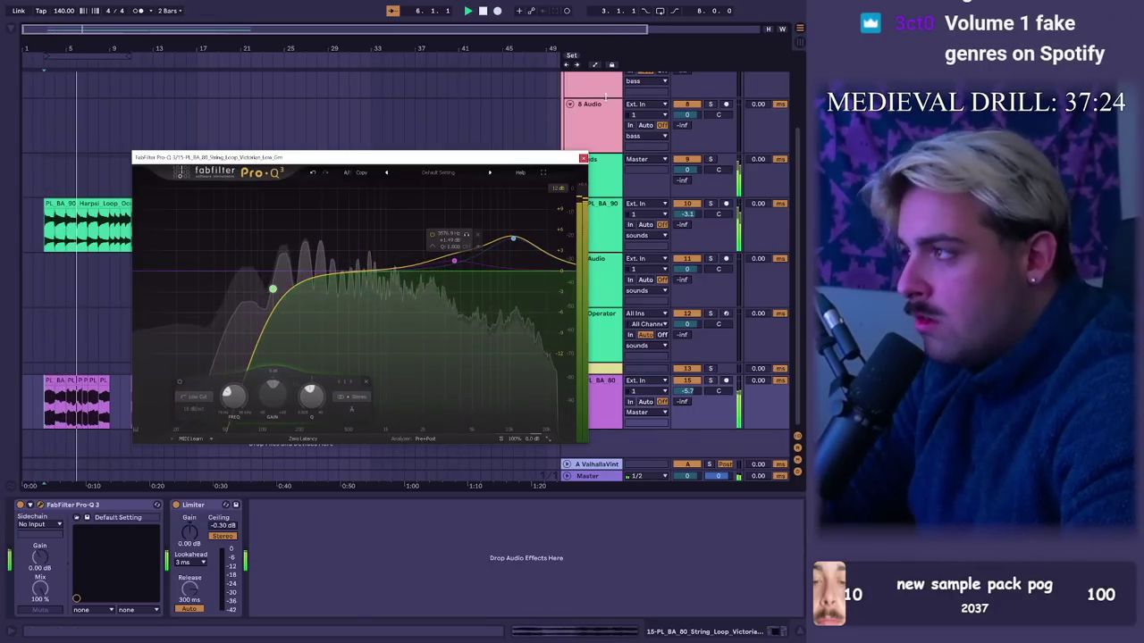
click(584, 158)
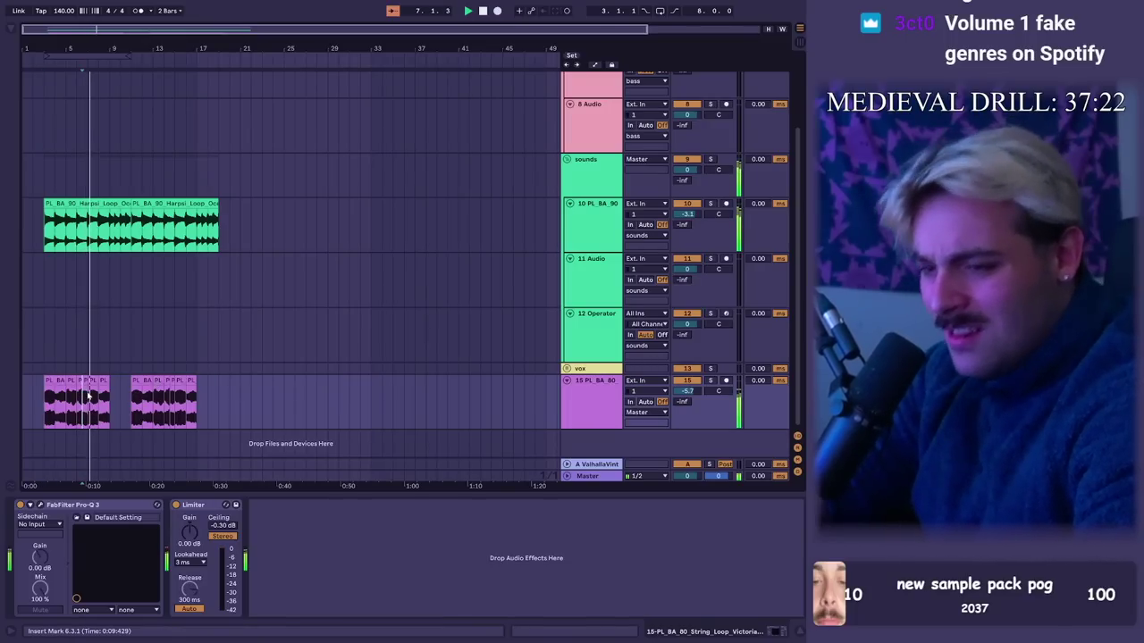
drag(594, 384, 585, 259)
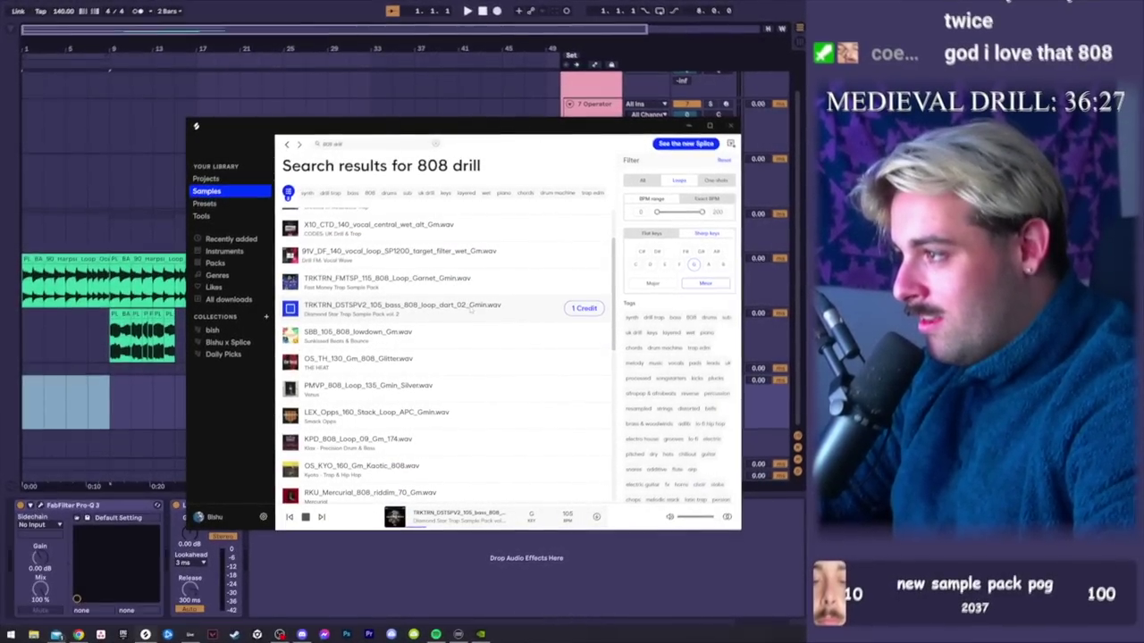
Step: Get TRKTRN_DSTSPV2_105_bass_808_loop_dart_02_Gmin.wav from Splice and place it at bar 1 on a new track in the Ableton Live set
click(586, 308)
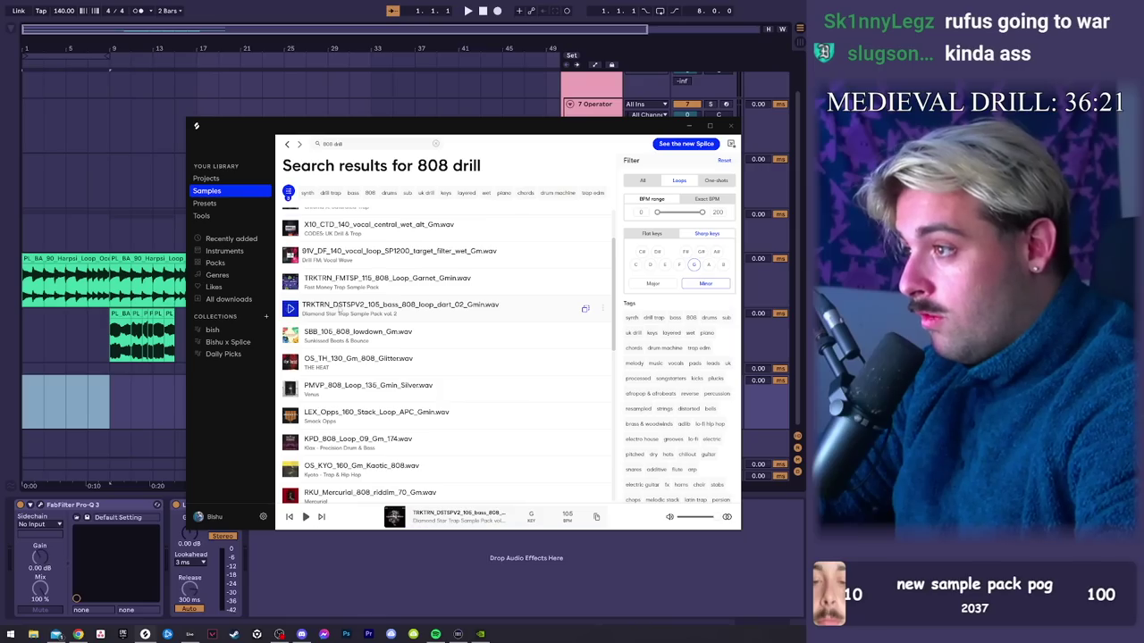
drag(385, 308, 18, 411)
key(space)
Step: Open the 808 bass clip and set its warp mode to Complex
double_click(31, 381)
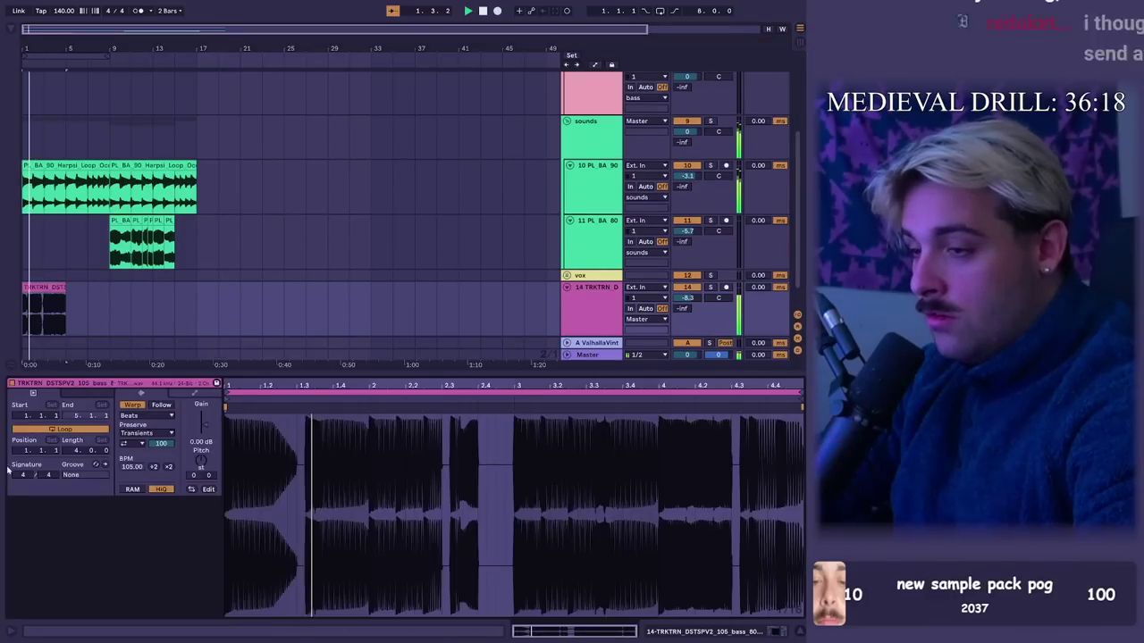
click(147, 415)
click(143, 452)
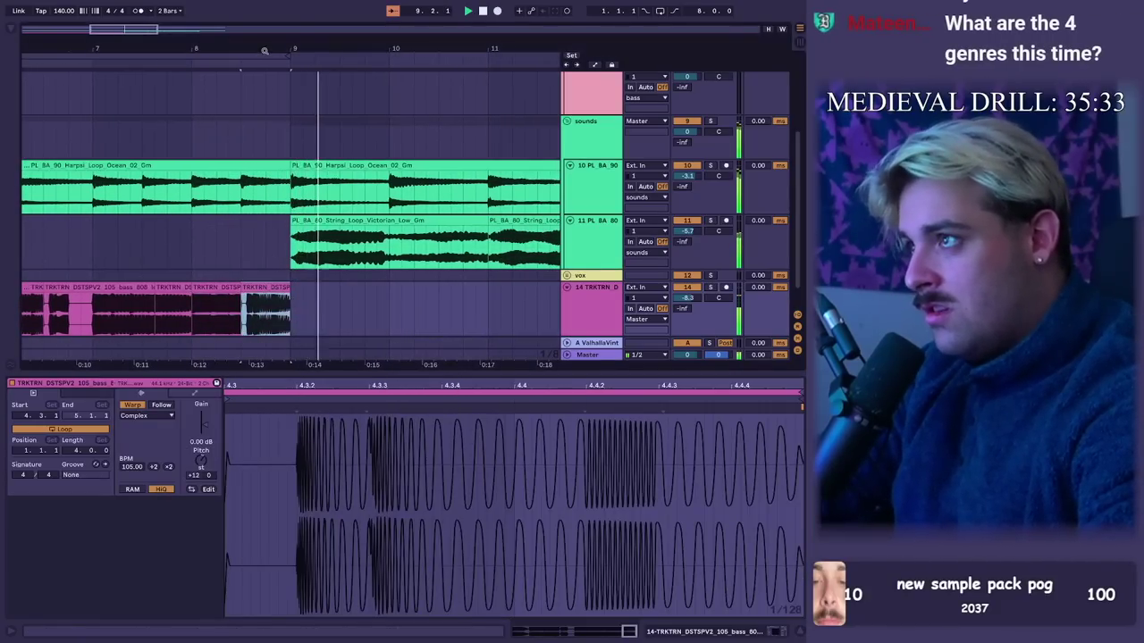
Step: Check the chopped 808 slices after bar 5 in the clip view and select all slices from bar 5 to bar 9
scroll(166, 140, down, 3)
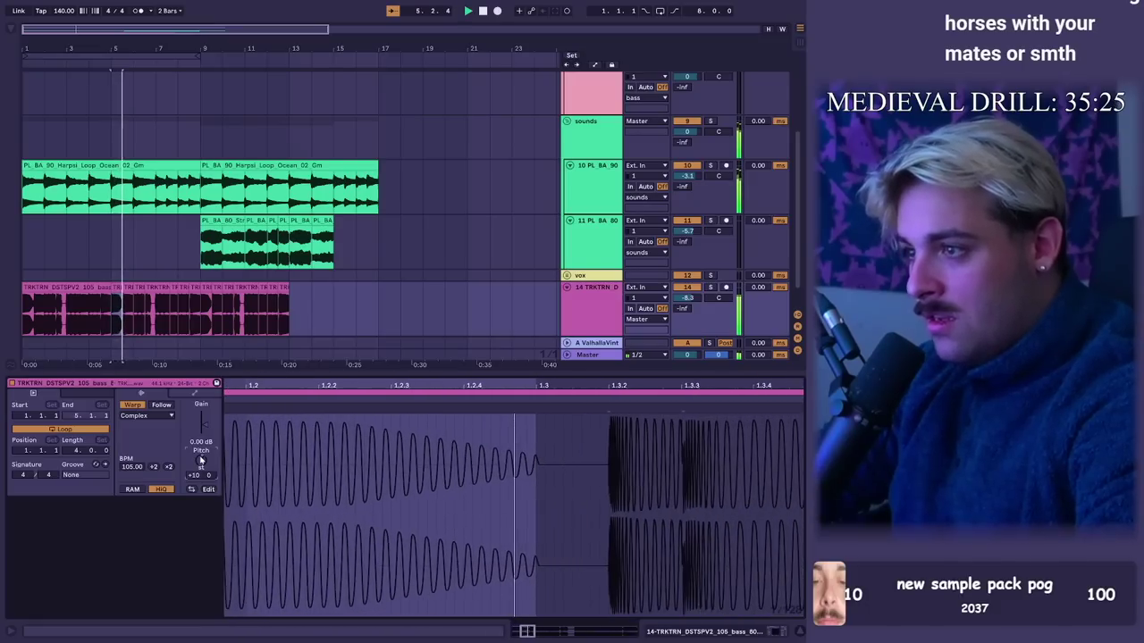
click(126, 289)
click(139, 288)
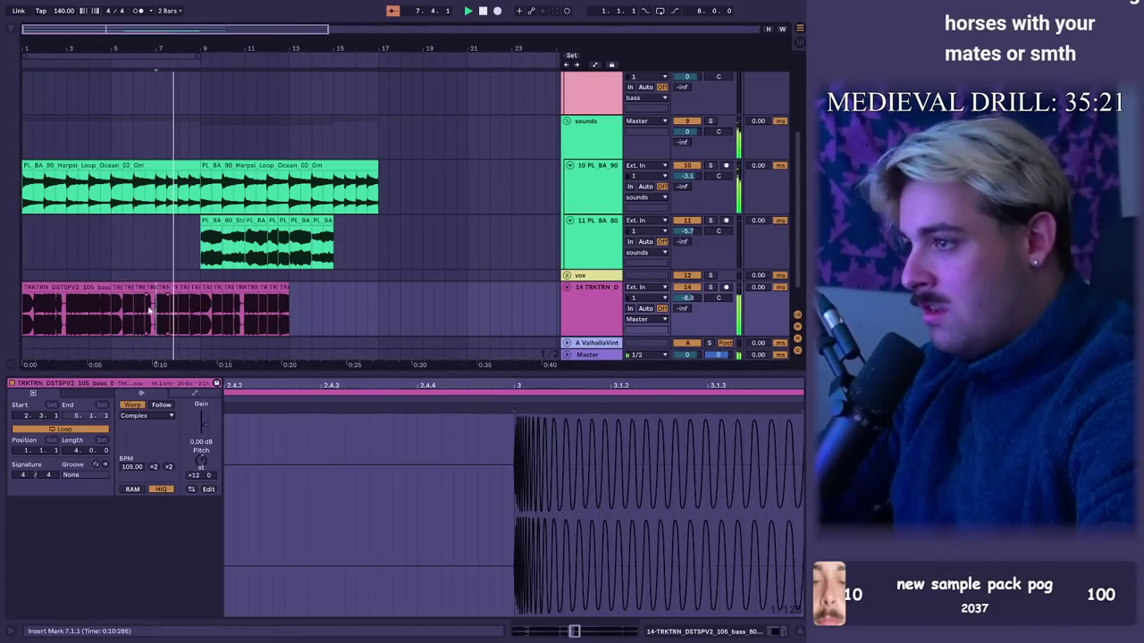
click(117, 288)
shift+click(182, 290)
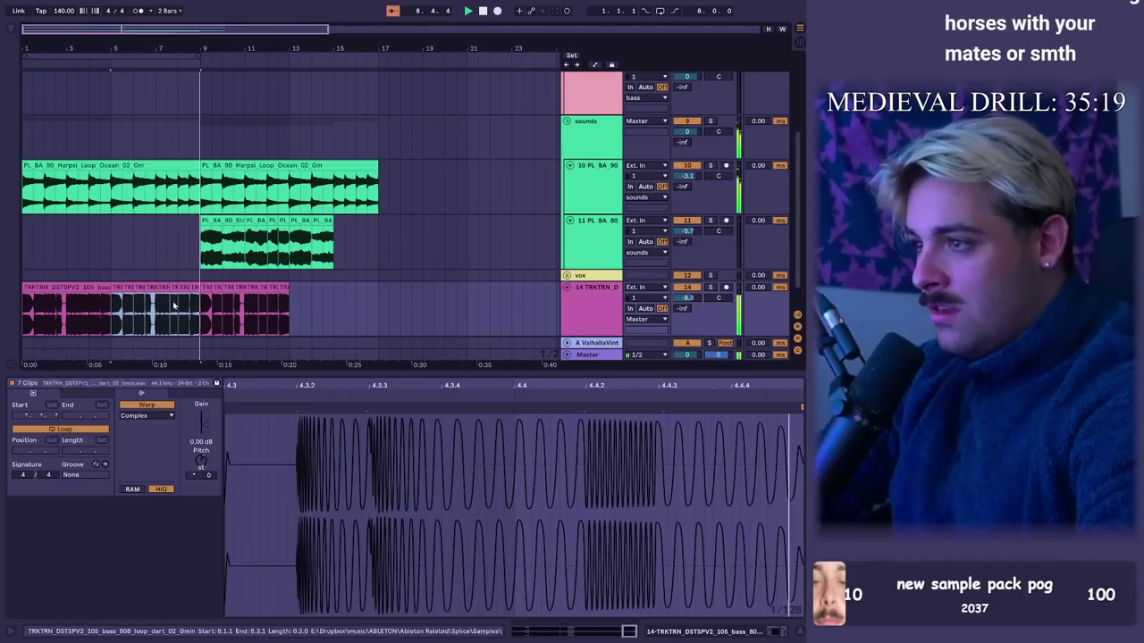
Step: Find CamelCrusher in the browser and add it to the 808 bass track's device chain
key(shift+Tab)
key(ctrl+f)
text(camel)
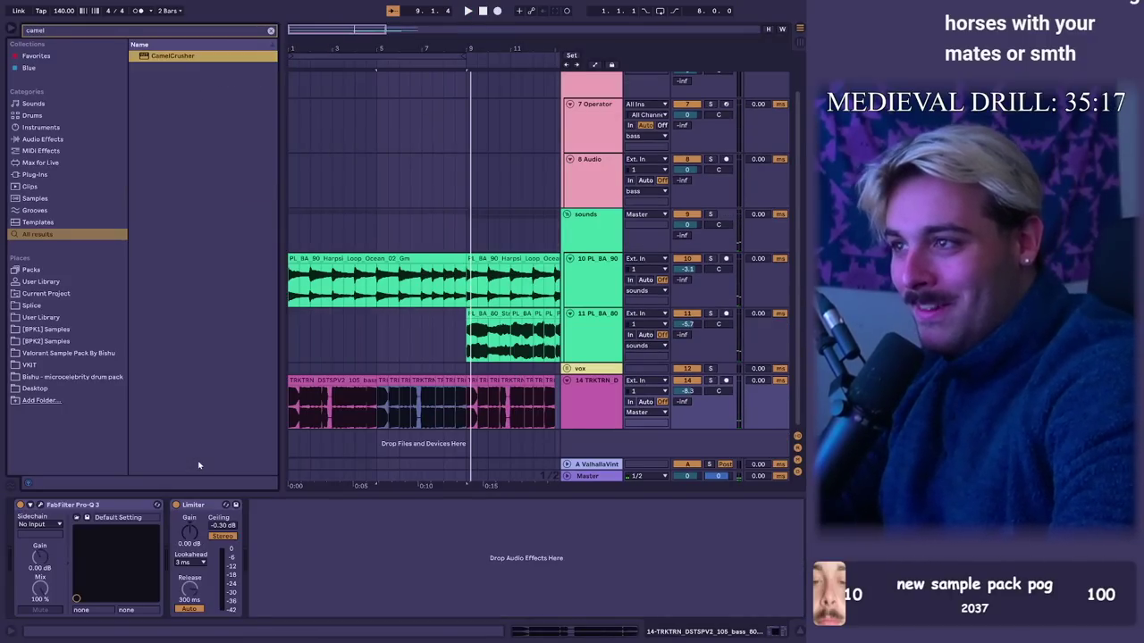
key(Return)
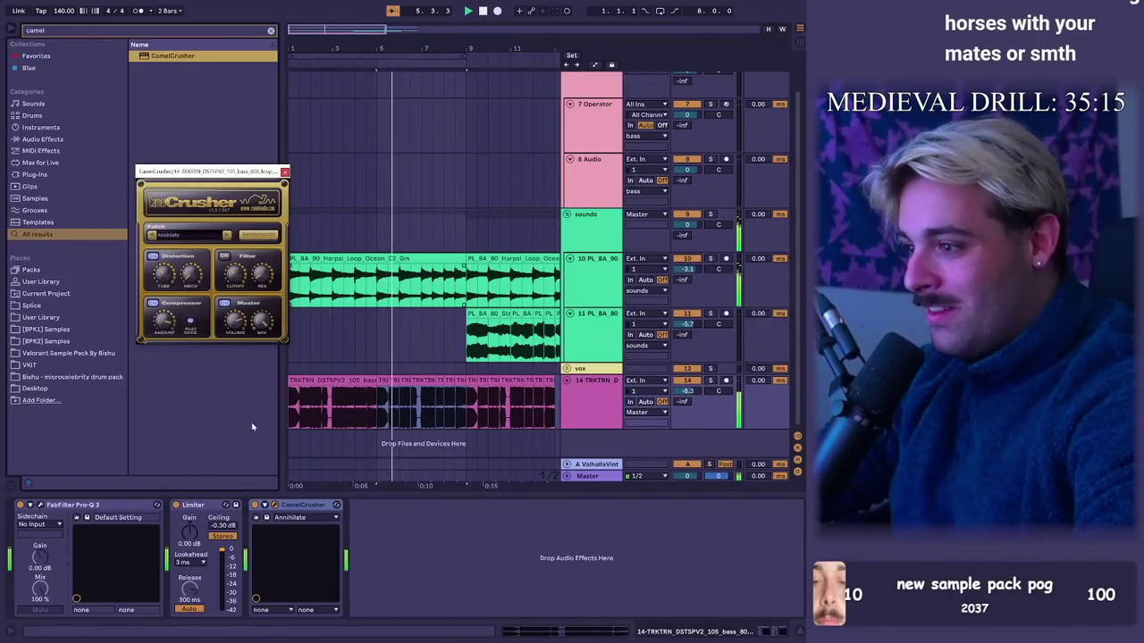
Step: Search the browser for "imager" and close the CamelCrusher window
key(ctrl+f)
text(image)
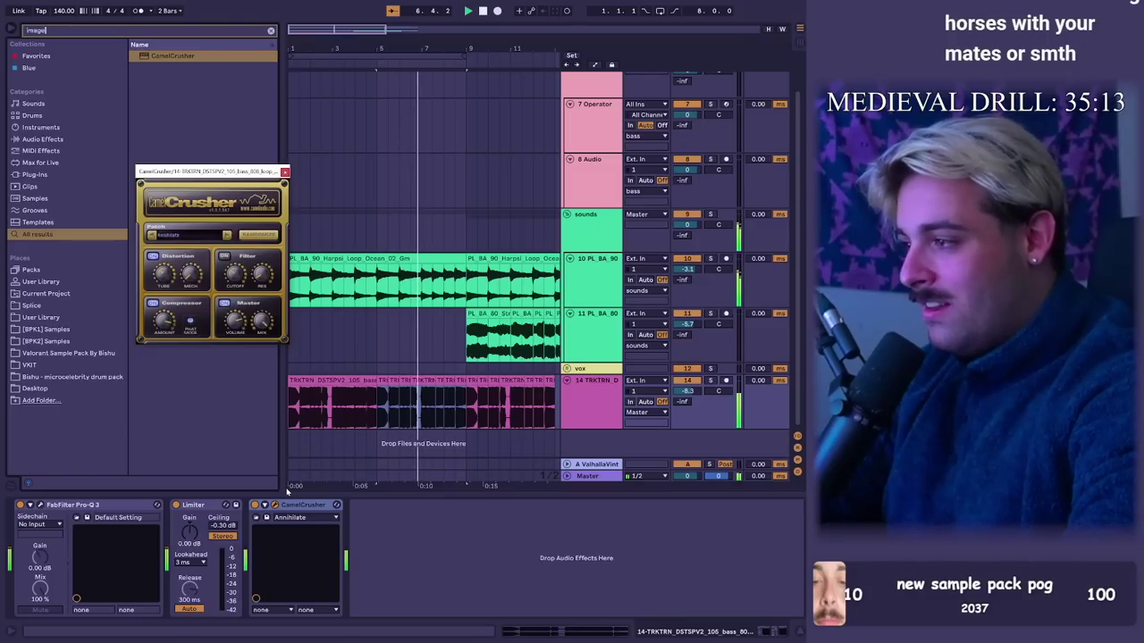
text(r)
click(285, 172)
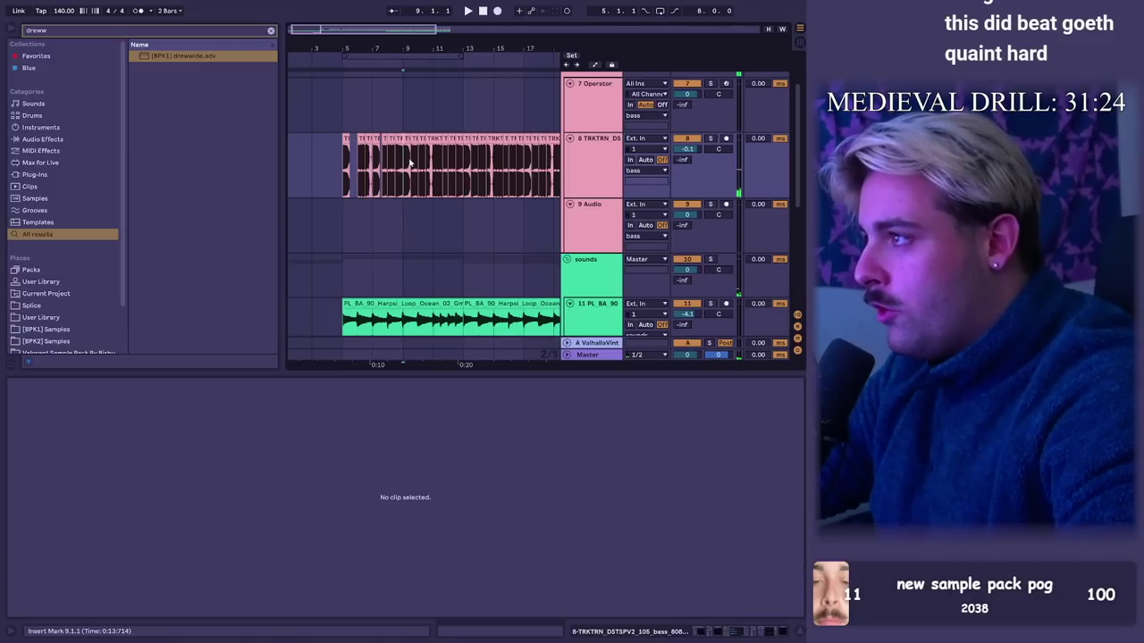
click(413, 164)
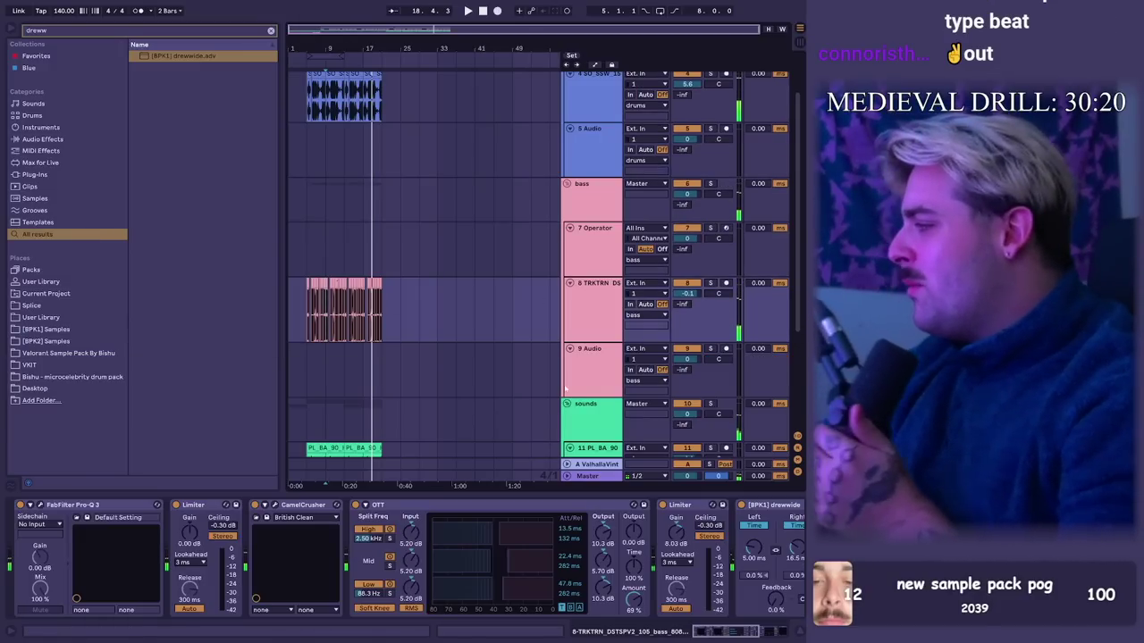
scroll(425, 375, down, 3)
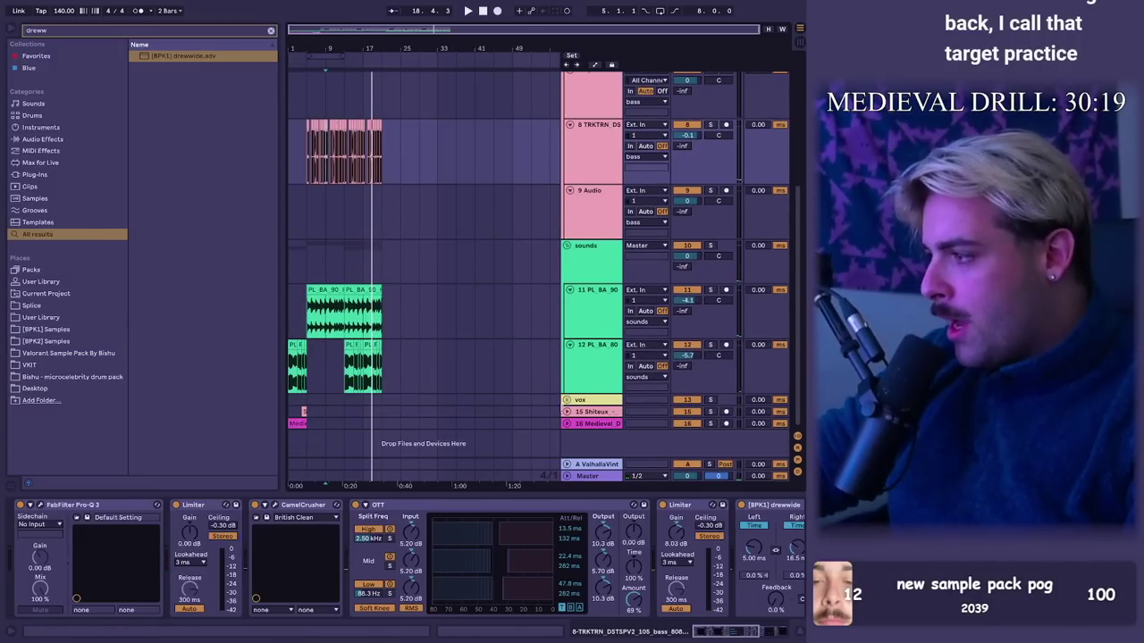
key(ctrl+t)
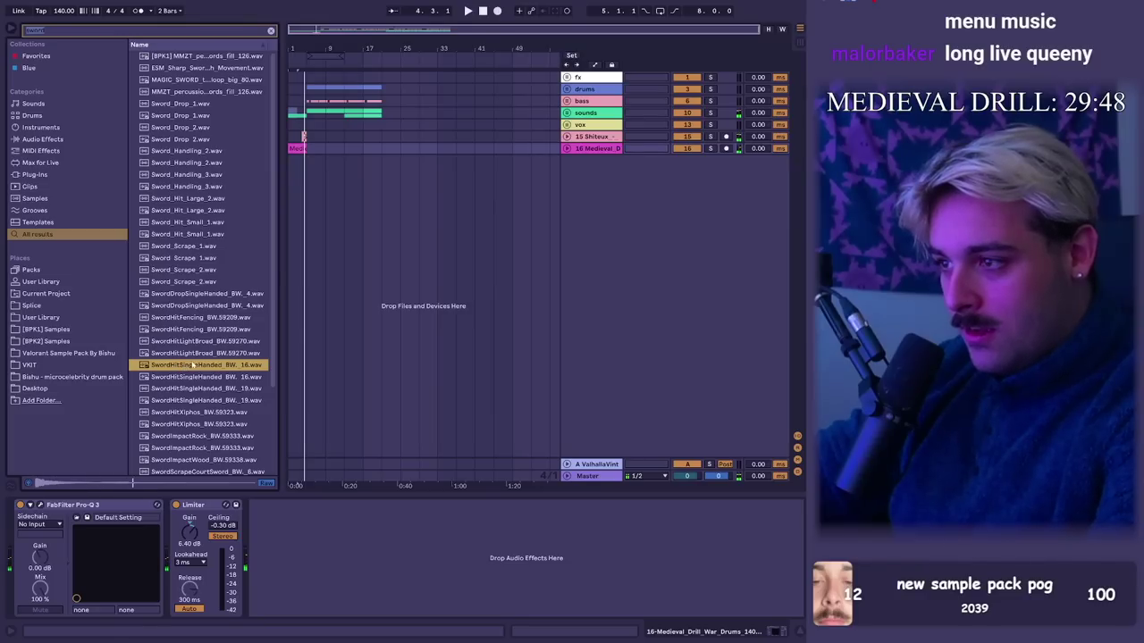
Step: Unfold the drums group, layer a SwordHitSingleHanded sample at 5.3 on its empty audio track, and audition another sword hit
click(567, 90)
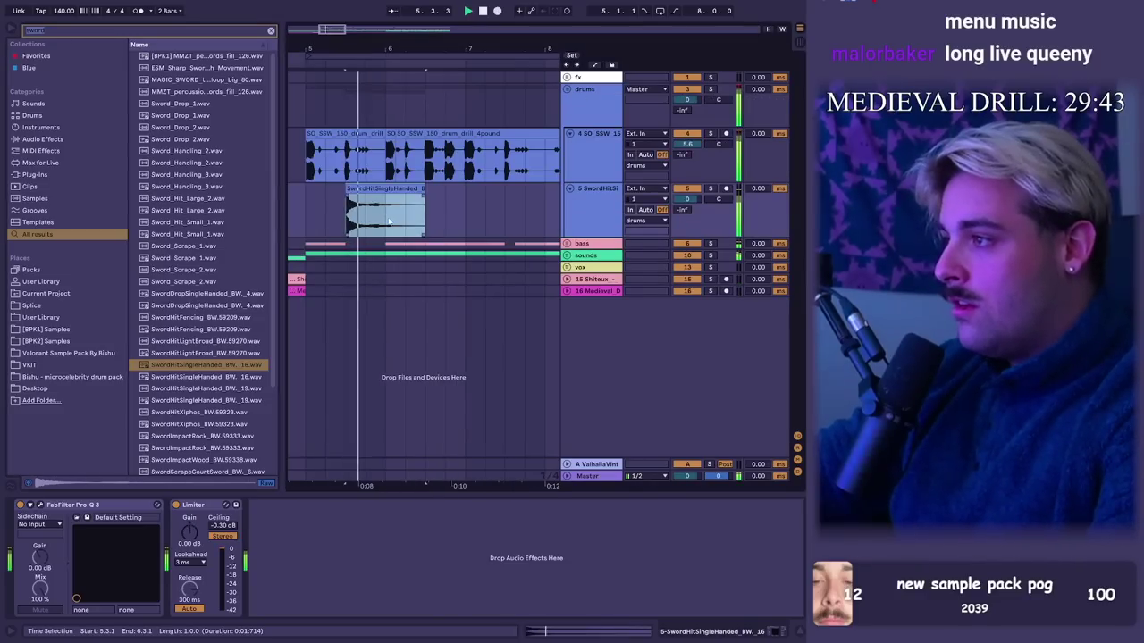
click(183, 389)
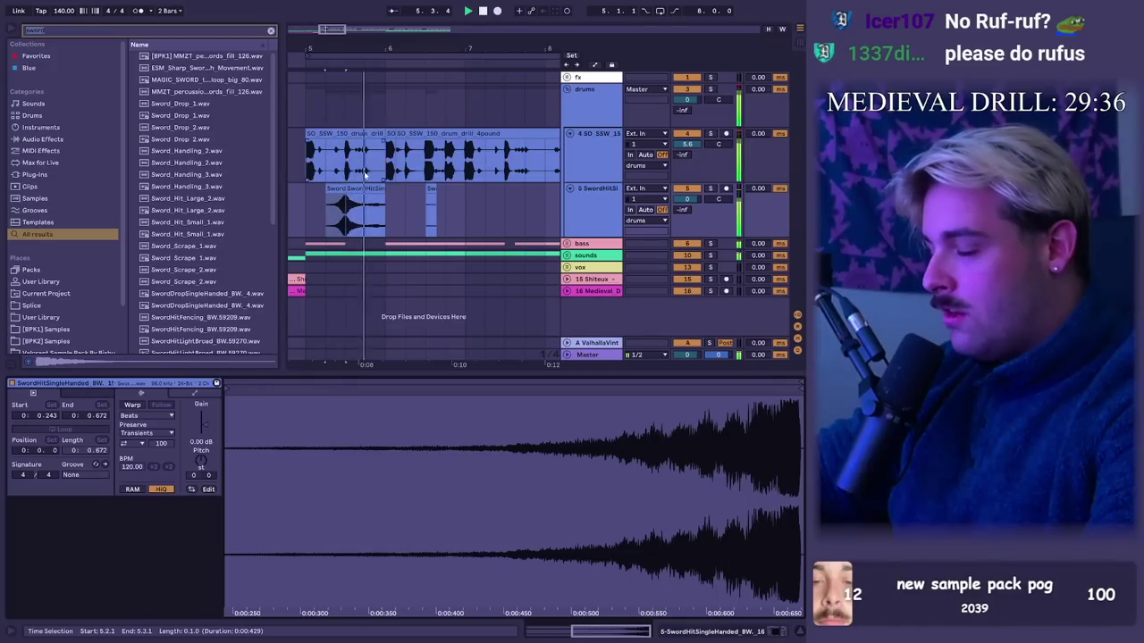
Step: Add the [BPK1] drewwide preset to the sword hit track and lower that track's volume during playback
key(shift+Tab)
key(space)
key(ctrl+f)
text(dreww)
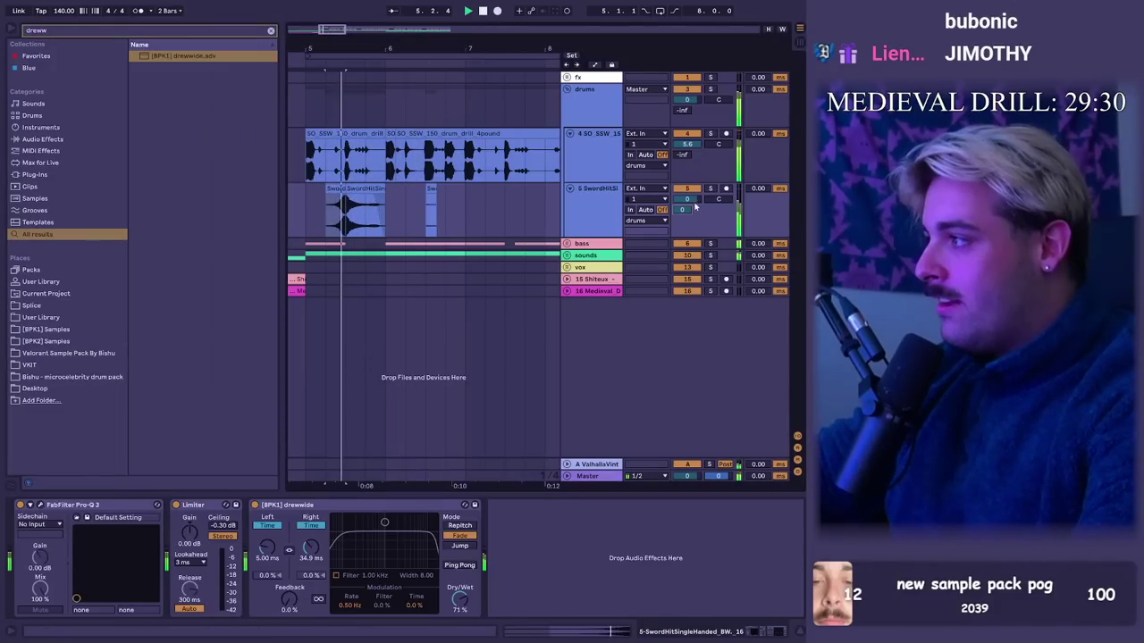
drag(693, 200, 693, 207)
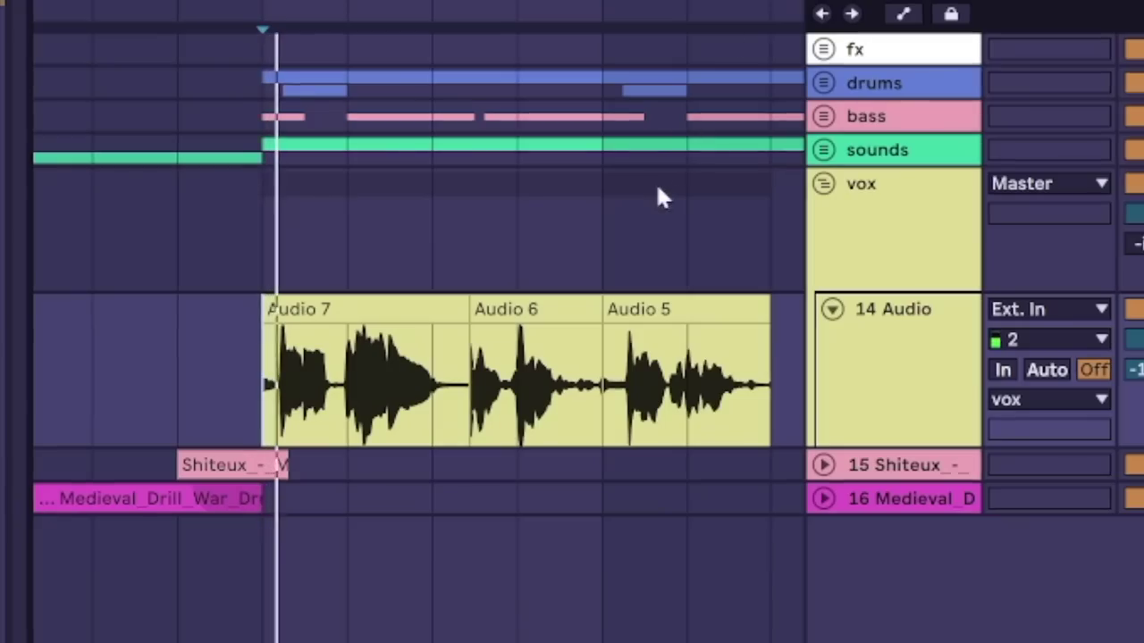
Step: Set the vocal track's volume to 1.6 dB and record a doubling take from bar 5 on a duplicate of the track
click(929, 394)
click(1136, 340)
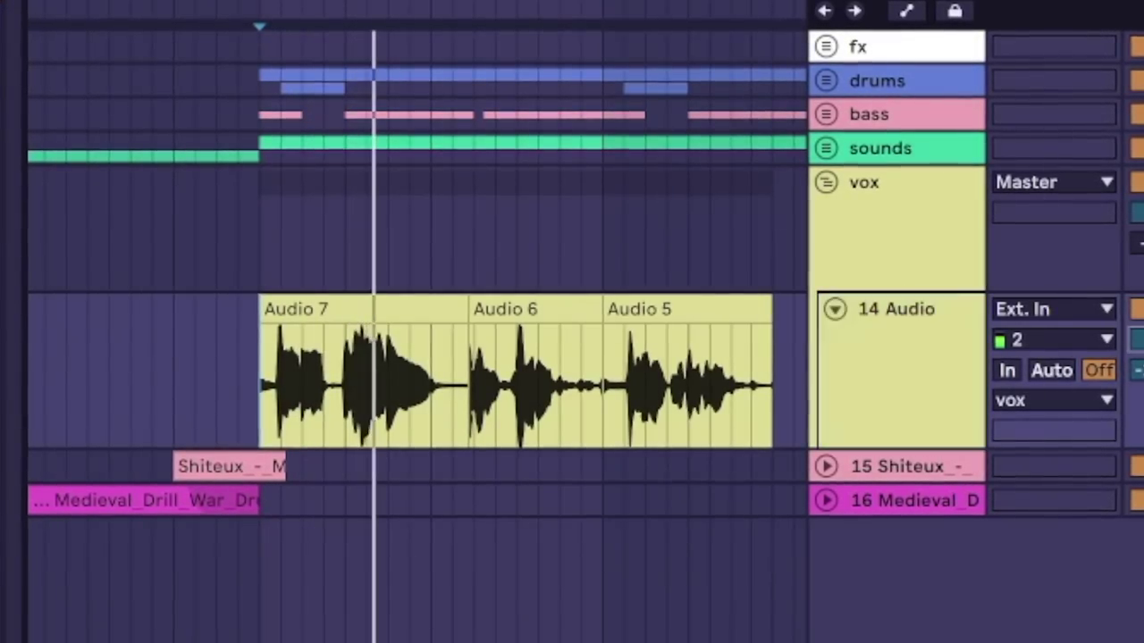
click(917, 391)
click(497, 10)
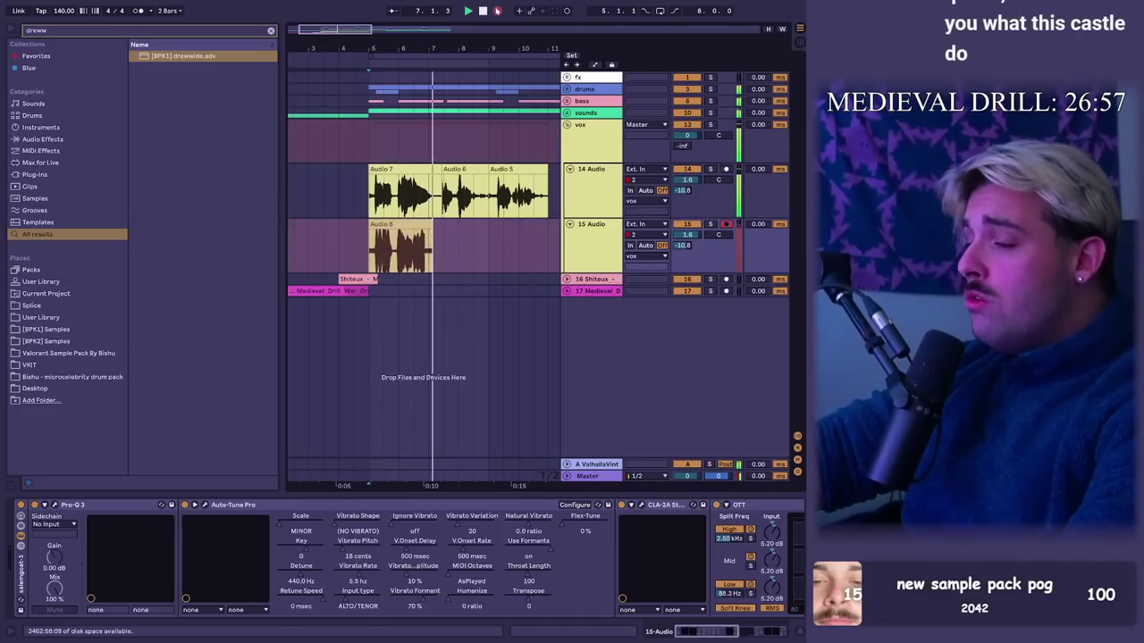
key(space)
key(space)
Step: Set the doubling vocal track's volume to -4.5 dB and trim the clips on both vocal tracks after the first line
drag(687, 235, 687, 247)
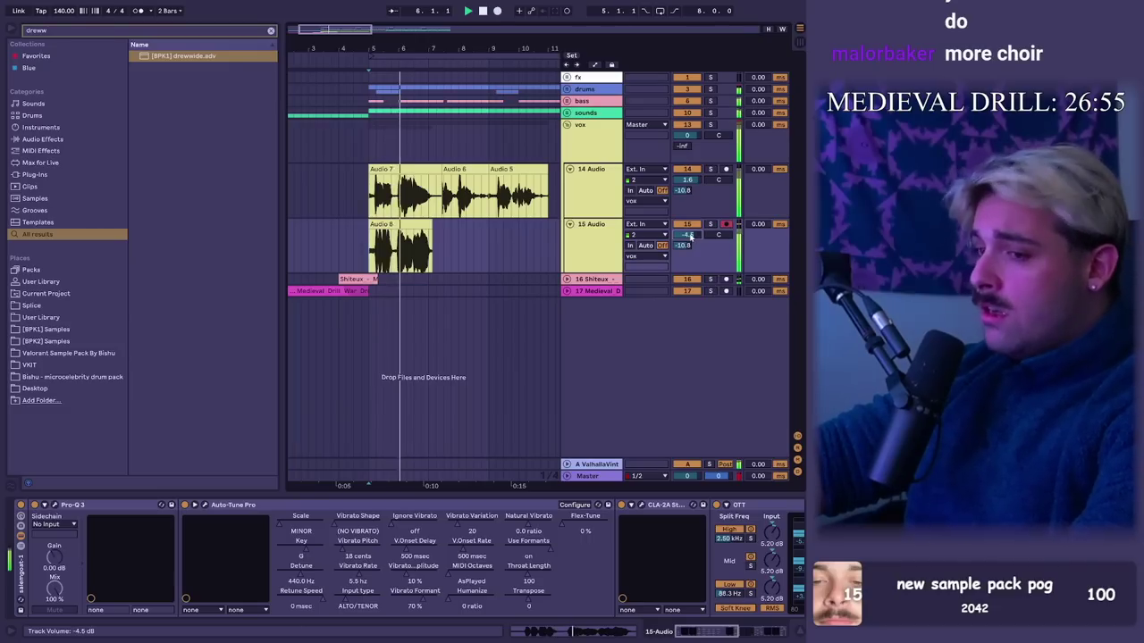
drag(429, 248, 460, 236)
drag(558, 198, 527, 198)
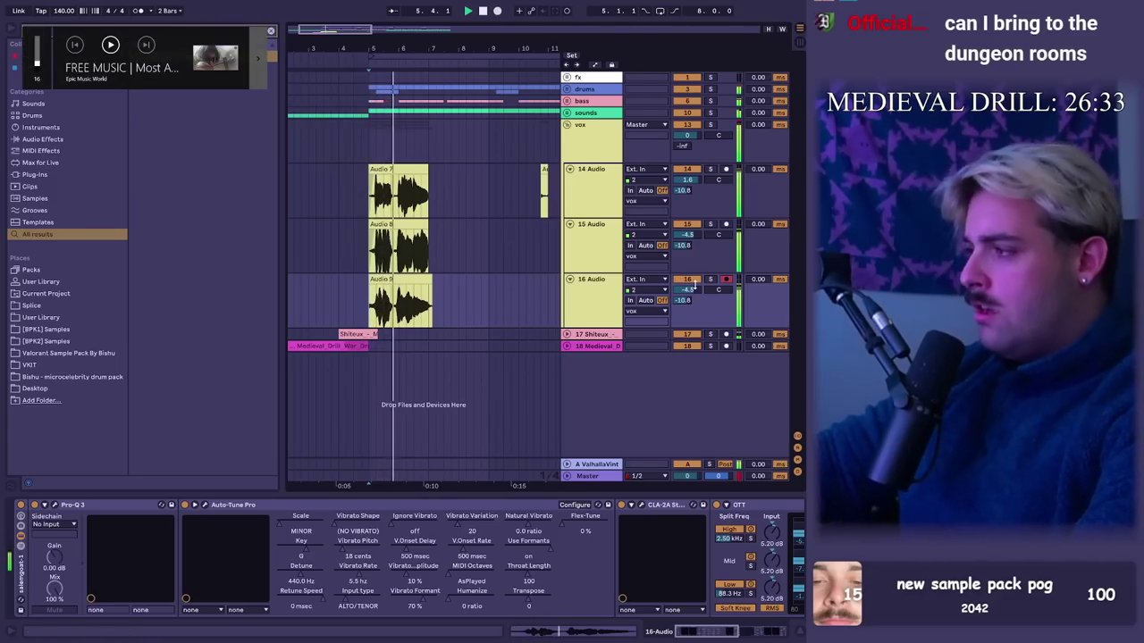
Step: Set the third vocal track's volume to -9.0 dB and trim the tail of its take to match the others
drag(686, 290, 685, 297)
drag(431, 305, 444, 305)
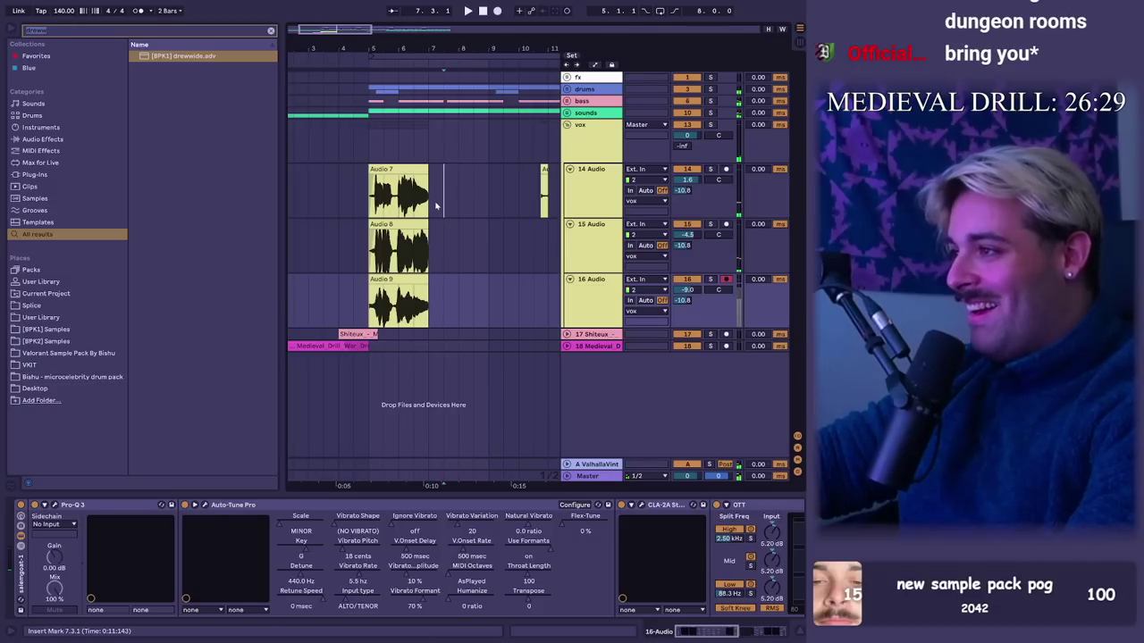
Step: Select the gap after the first line on the lead vocal track and start recording the next line
drag(437, 205, 430, 205)
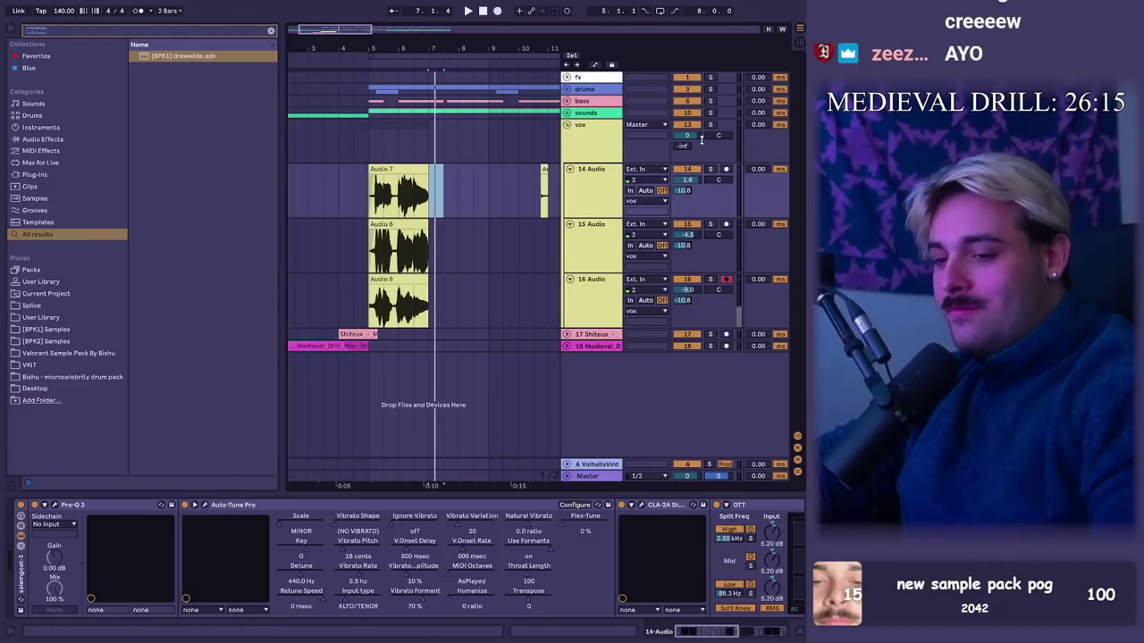
drag(489, 305, 472, 260)
drag(89, 323, 5, 80)
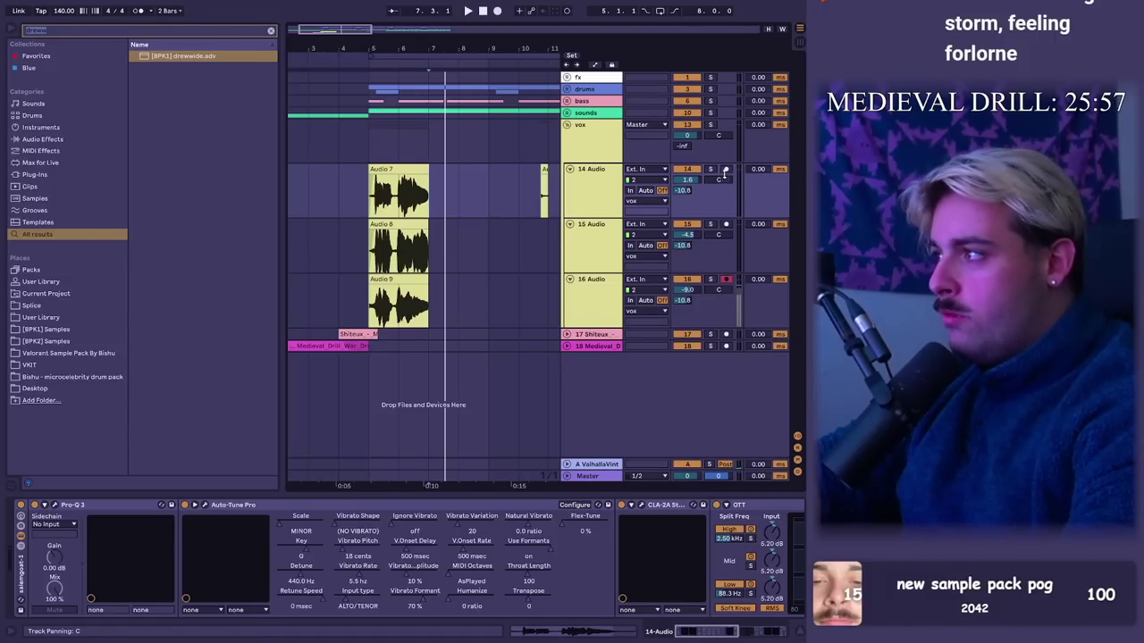
click(498, 11)
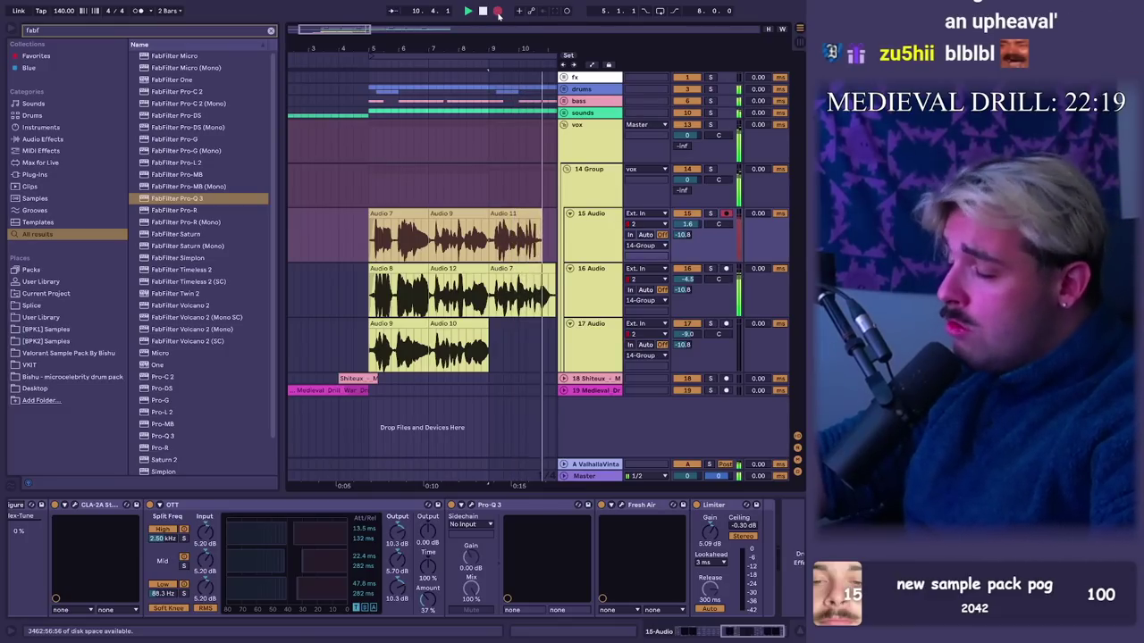
Step: Stop recording the lead vocal's third line, trim its tail at bar 11, and play the layered vocals back
key(space)
key(space)
drag(550, 243, 573, 244)
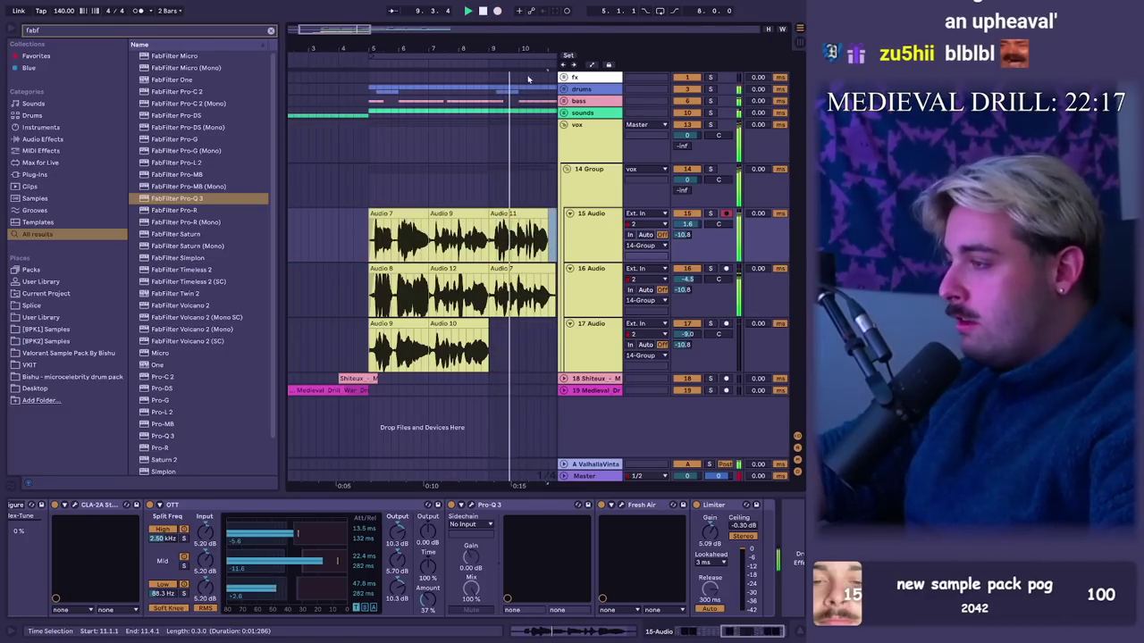
drag(528, 49, 484, 44)
click(452, 298)
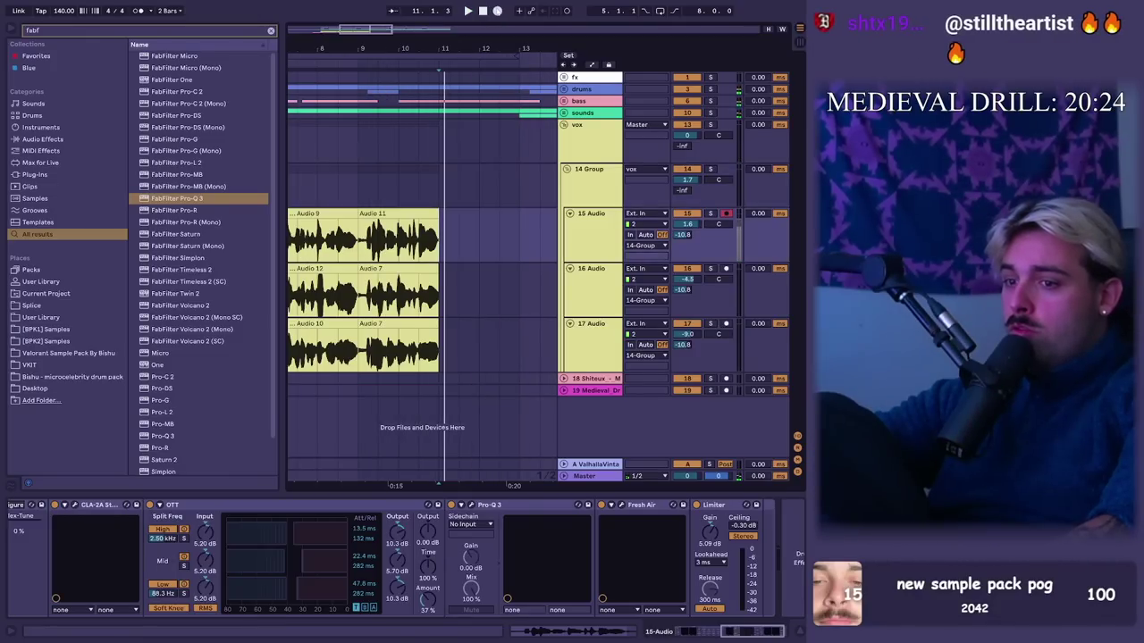
Step: Start recording the fourth line from bar 11 on the lead vocal track, and select the vocal group and its doubling track
click(495, 11)
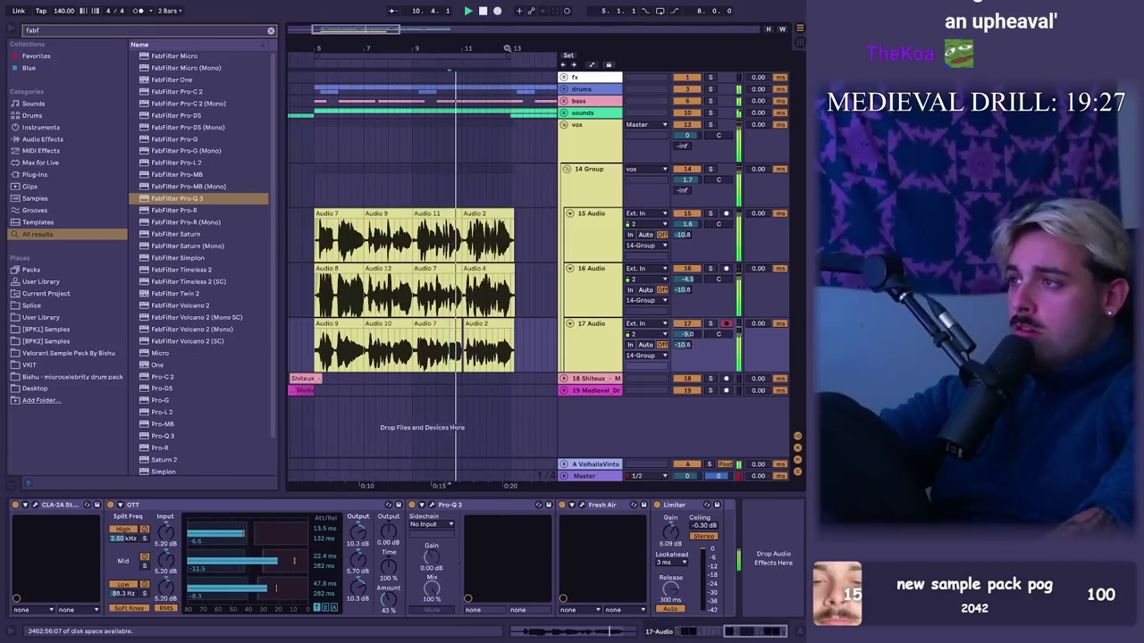
drag(413, 72, 413, 54)
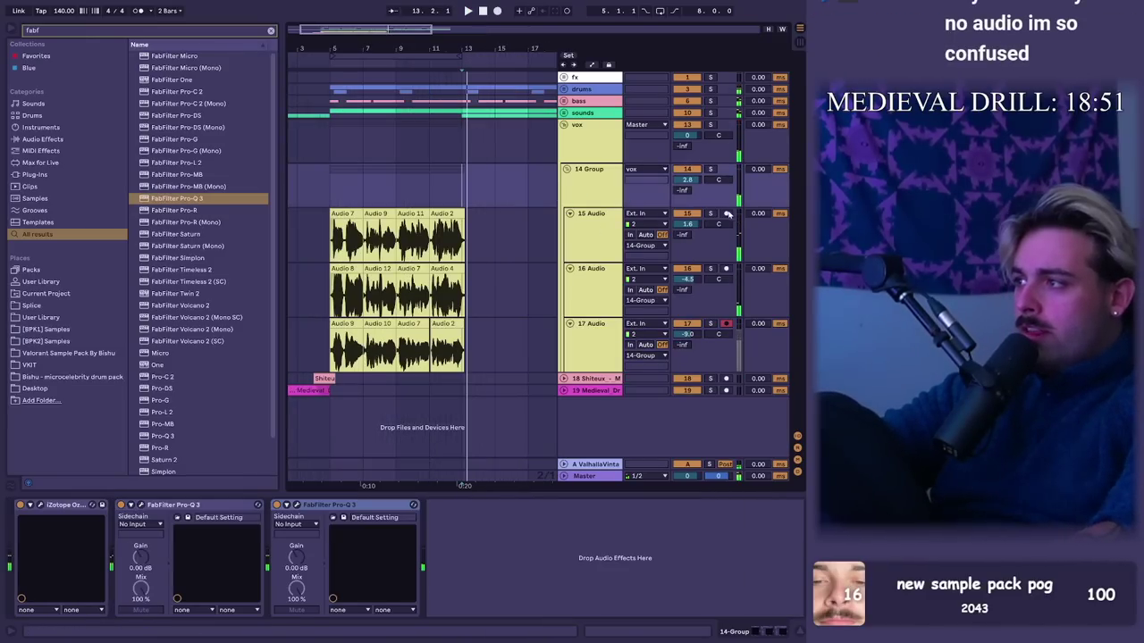
click(575, 175)
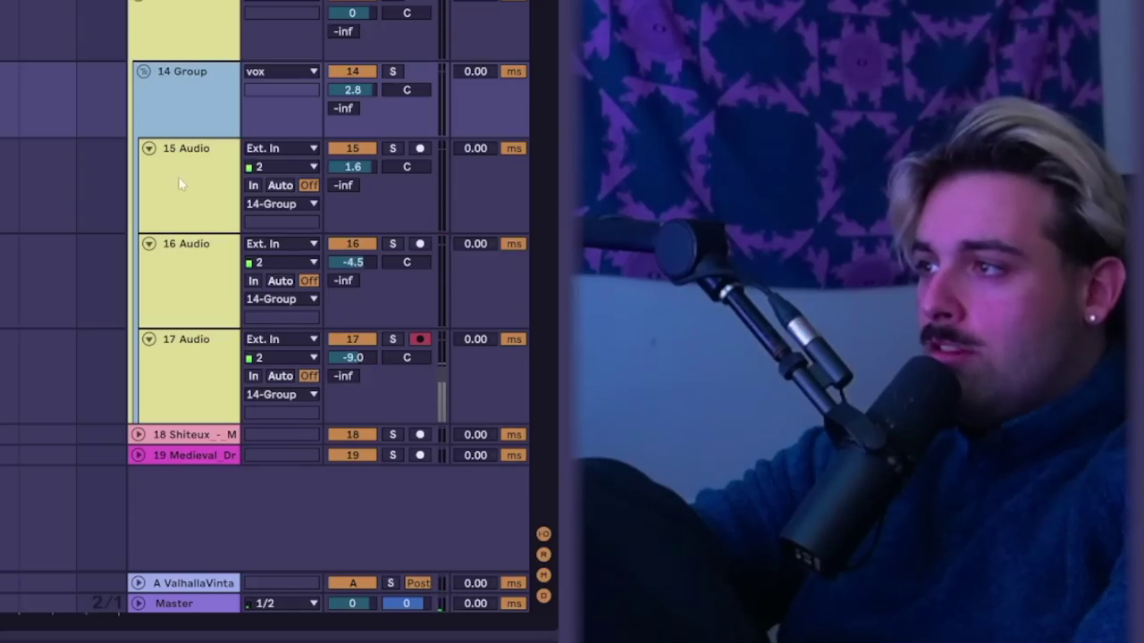
click(184, 268)
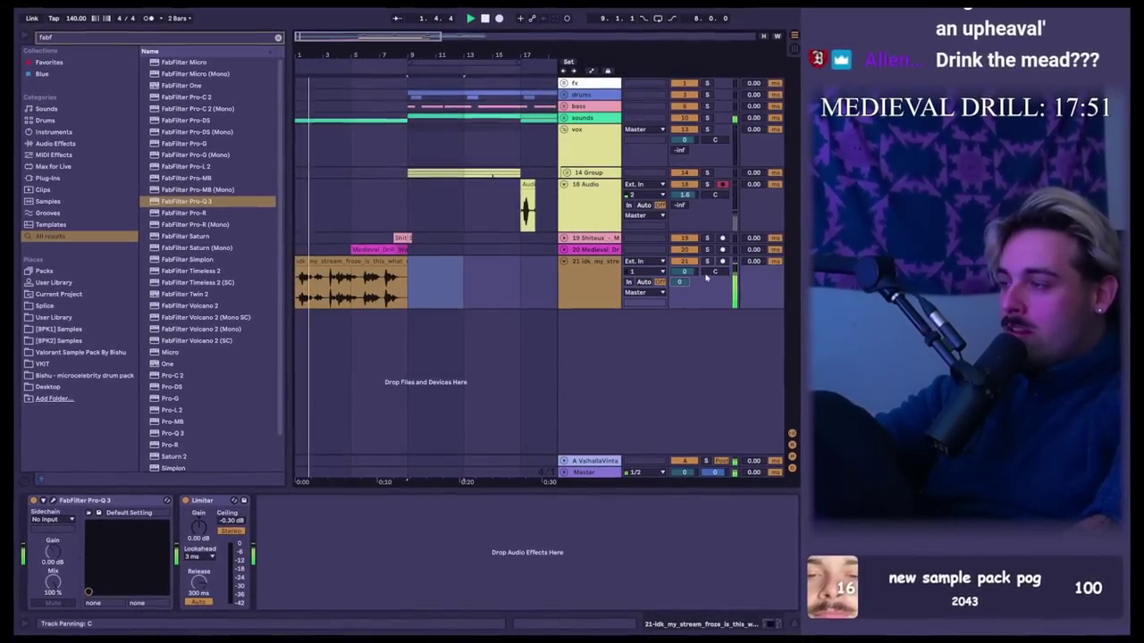
Step: Turn off warping for the spoken intro clip and close its clip view
double_click(368, 262)
click(155, 403)
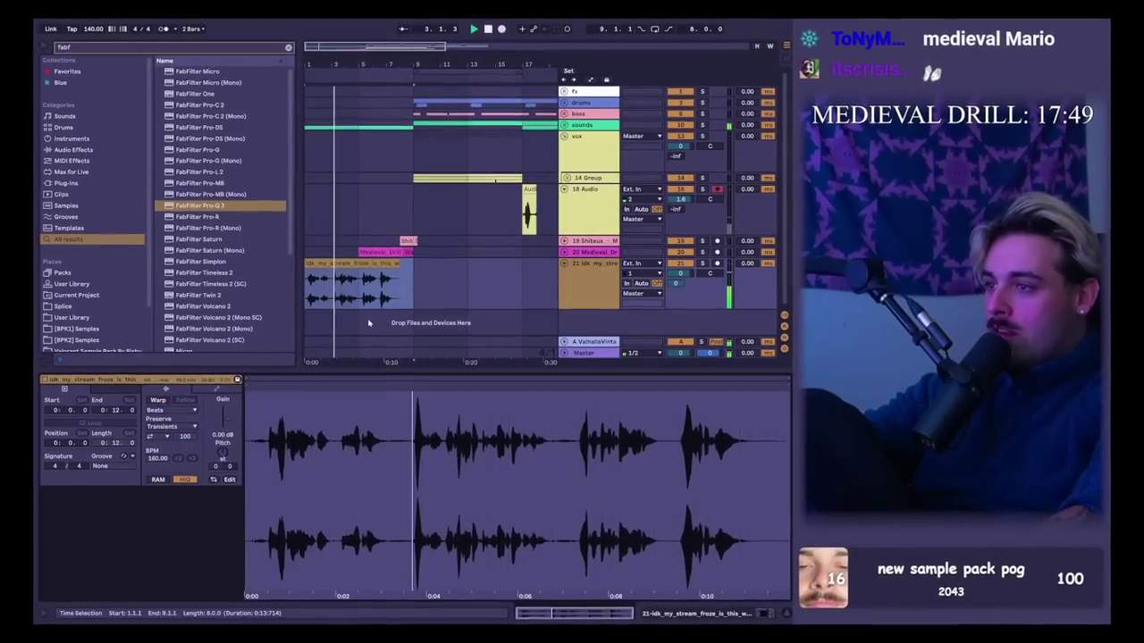
key(shift+Tab)
click(365, 264)
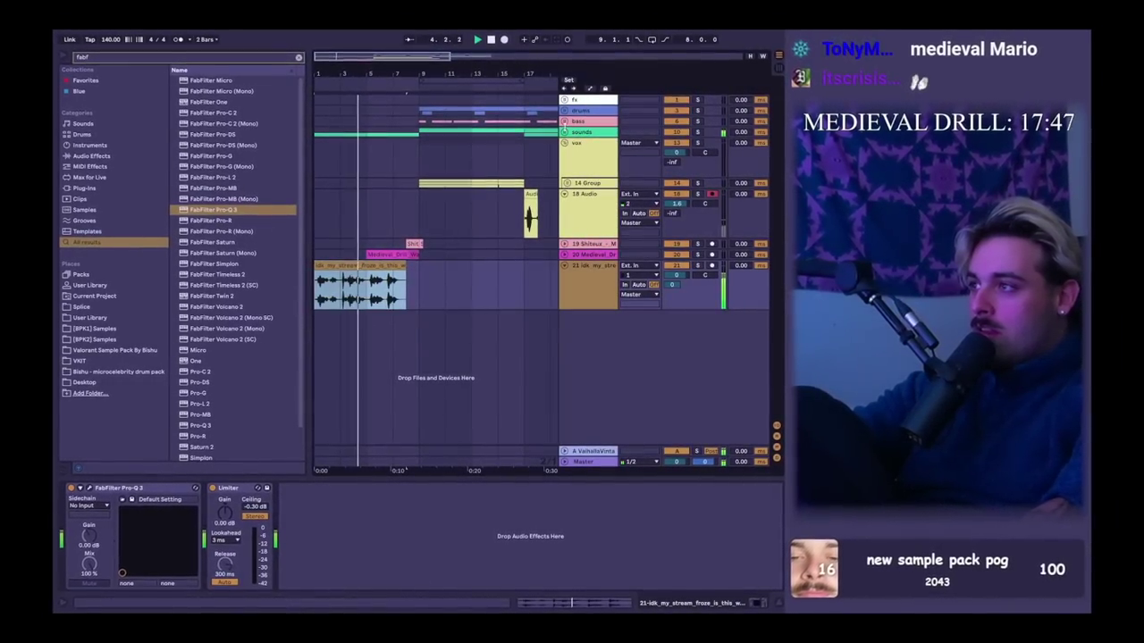
Step: Expand the sounds group and select the string loop between bars 5 and 9
click(564, 127)
click(367, 230)
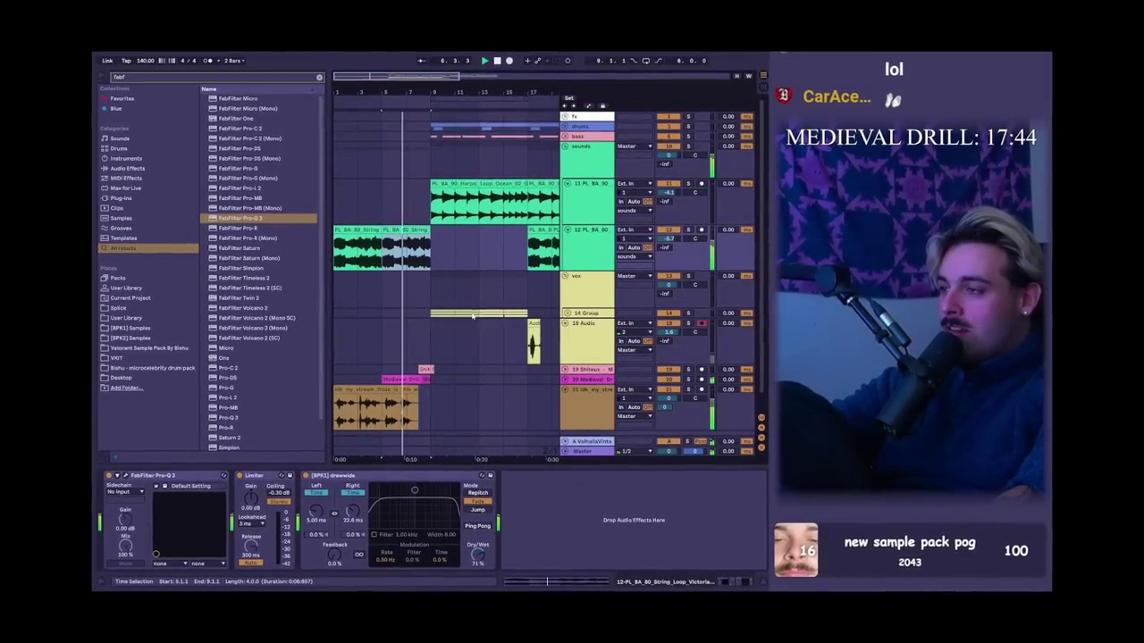
scroll(698, 397, down, 1)
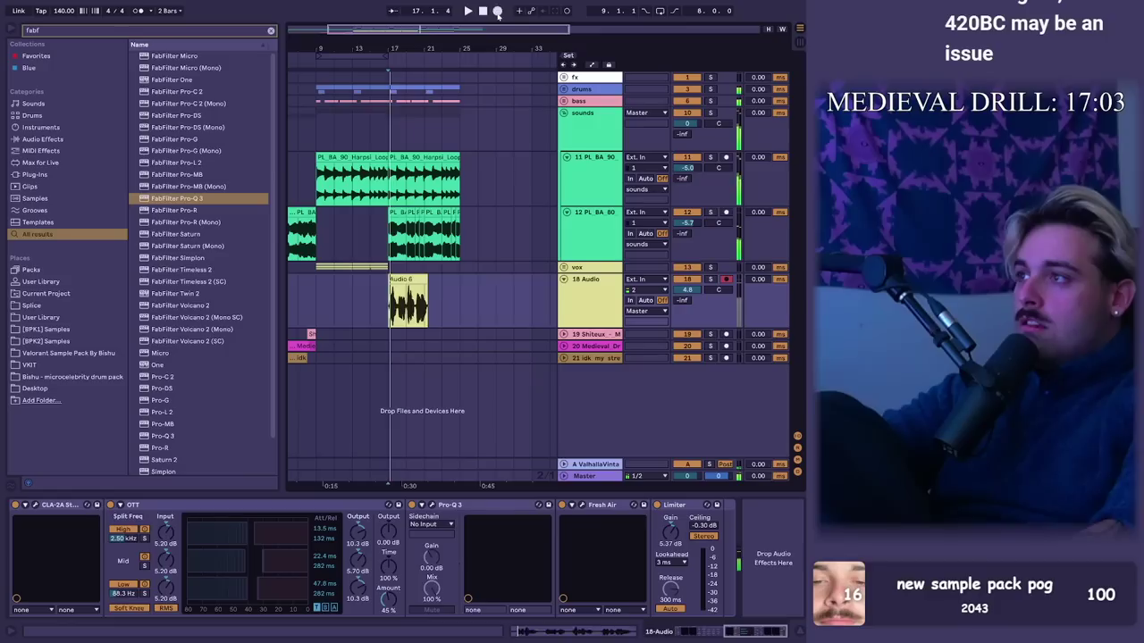
Step: Record the second verse line by line on the 18 Audio track, from bar 17 up to bar 25
click(498, 12)
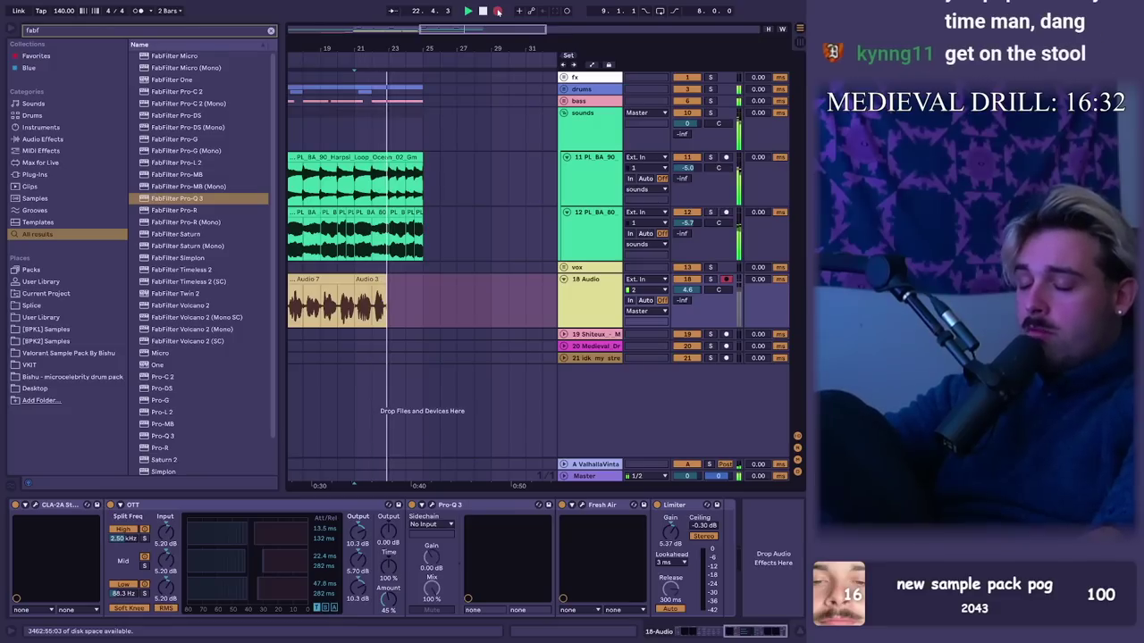
click(497, 11)
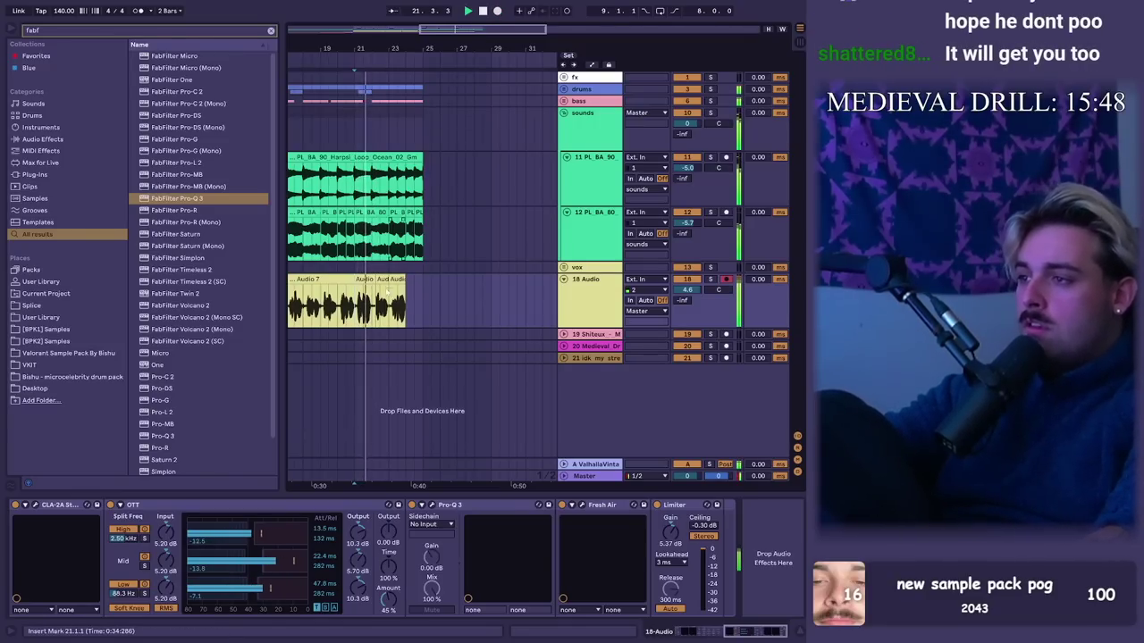
click(378, 284)
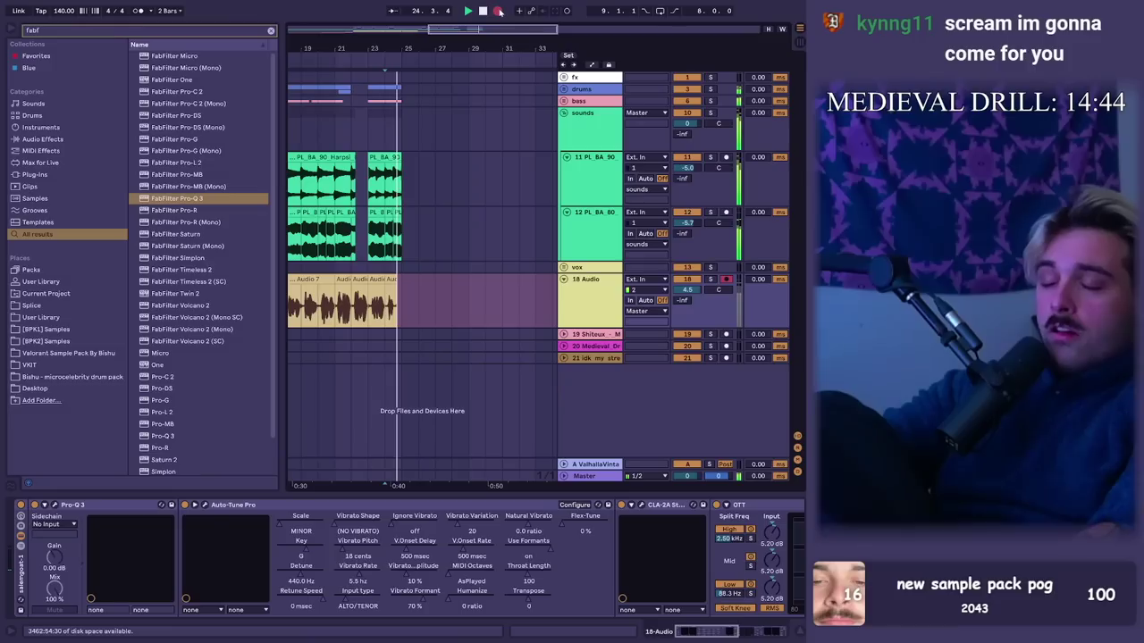
click(499, 11)
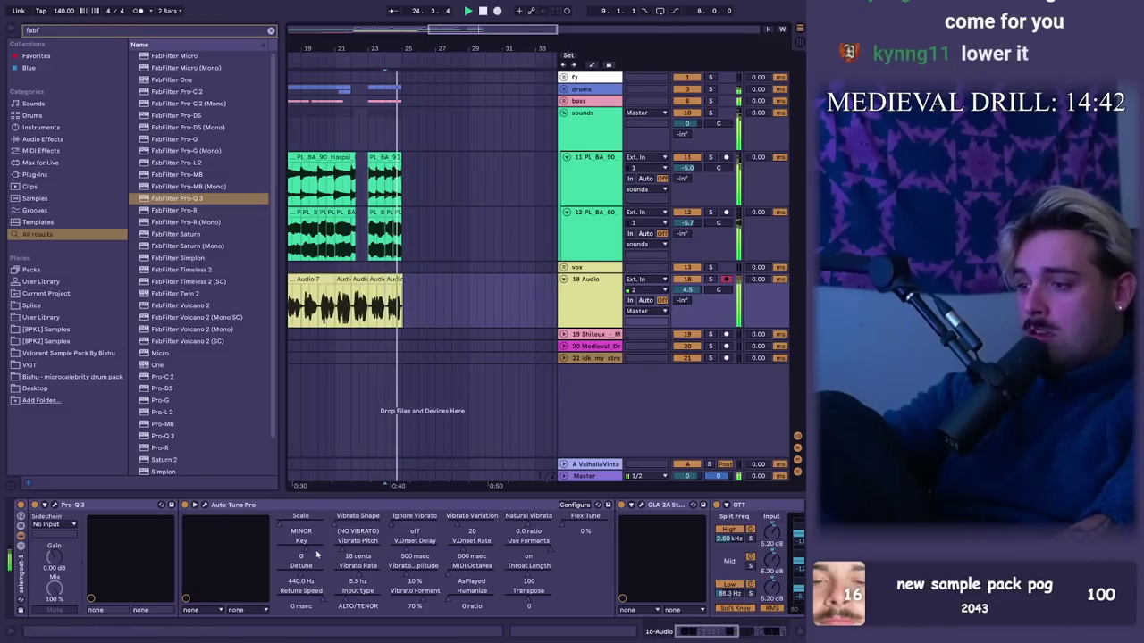
Step: Duplicate the instrumental section from bar 17 onward at bar 25 and delete the copied vocal clips on 18 Audio
ctrl+scroll(405, 294, down, 5)
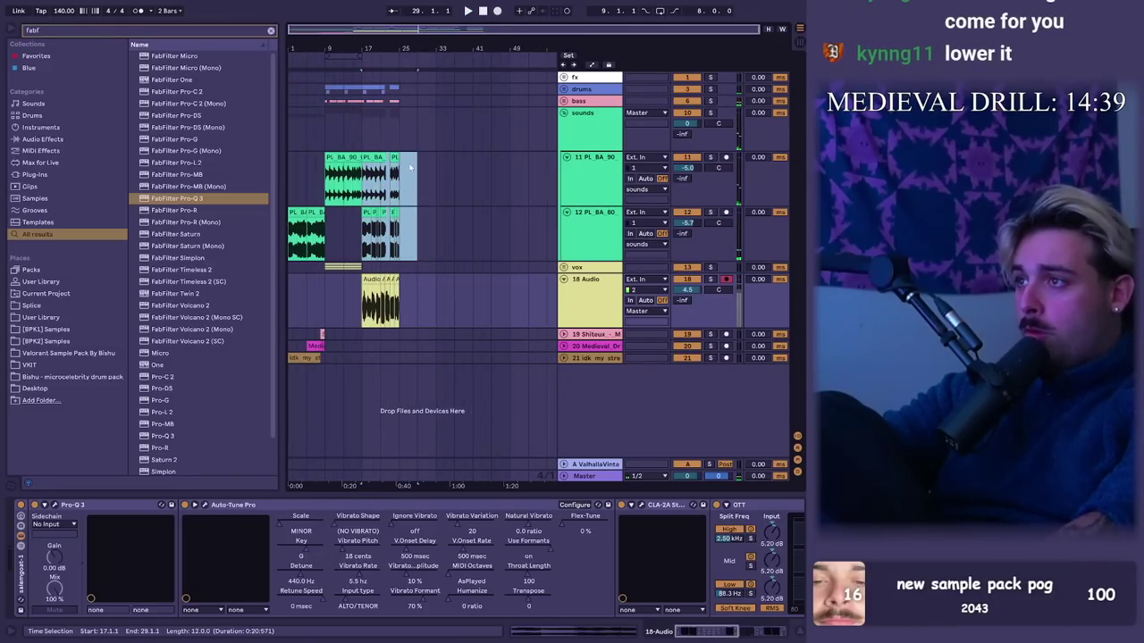
drag(411, 168, 400, 135)
key(ctrl+shift+d)
key(Delete)
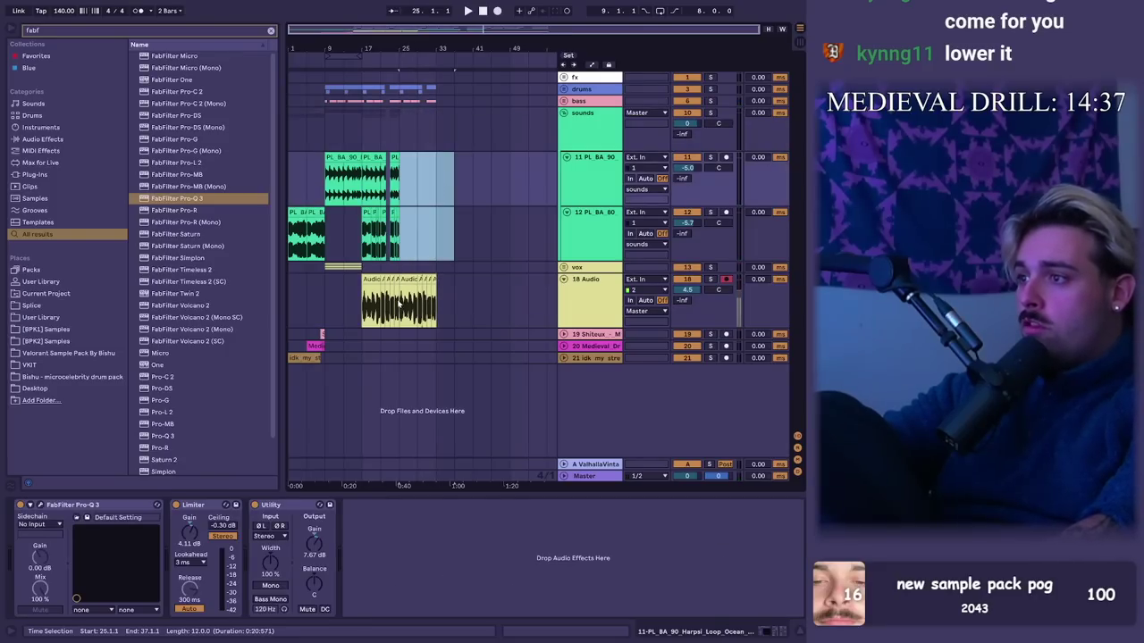
drag(399, 302, 473, 302)
key(Delete)
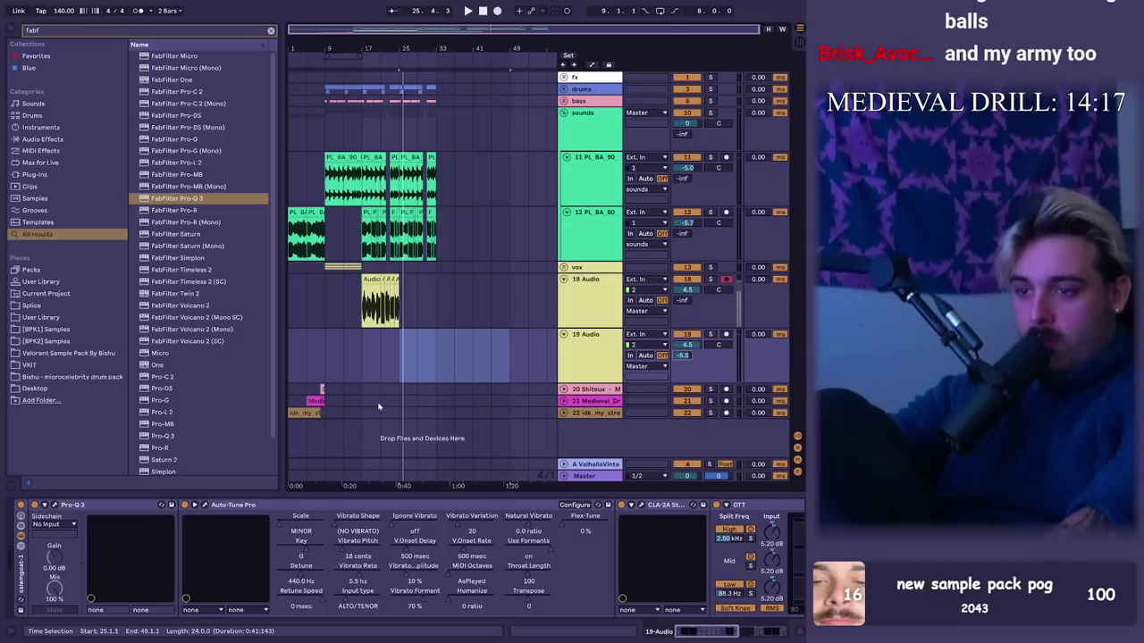
Step: Record the next vocal line on the 19 Audio track from bar 25 and toggle that track's record arm
click(403, 359)
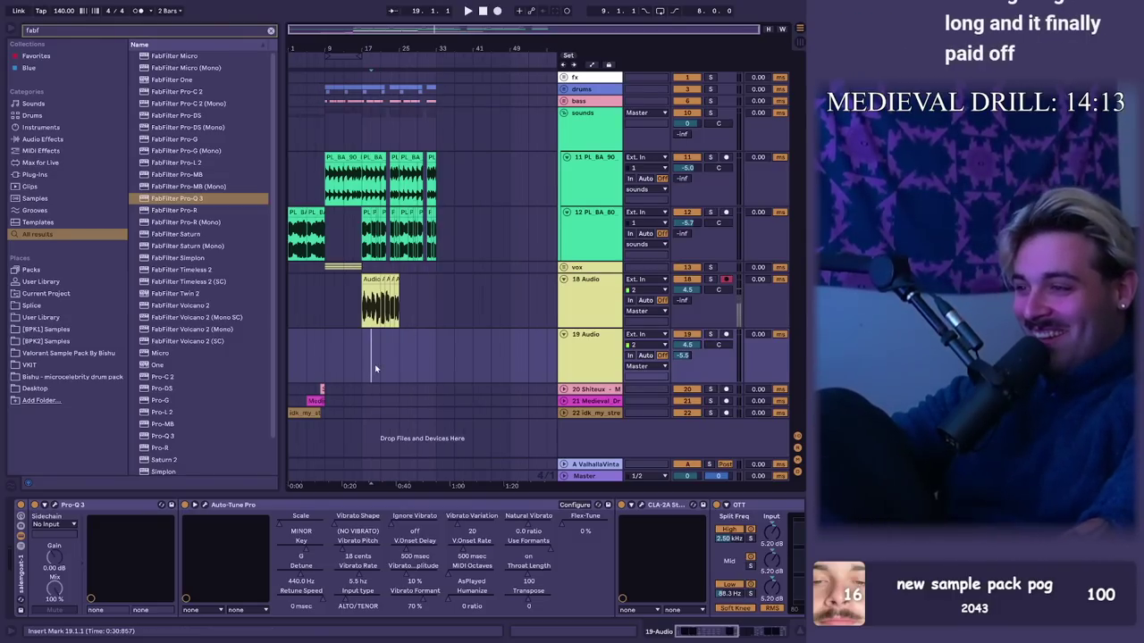
click(493, 13)
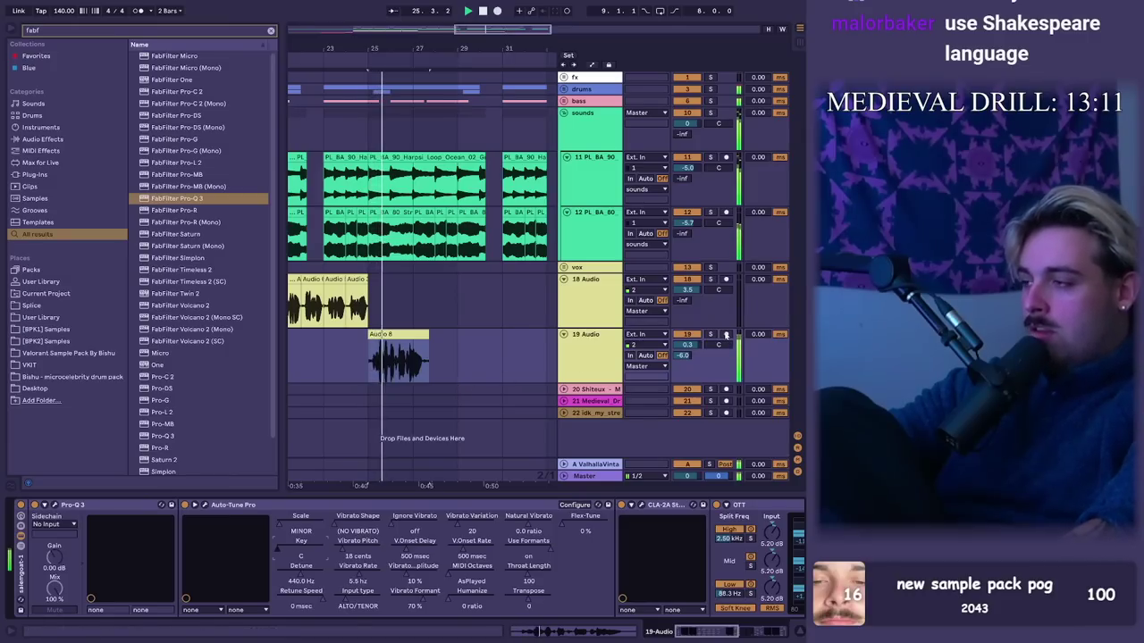
click(726, 335)
drag(368, 53, 347, 97)
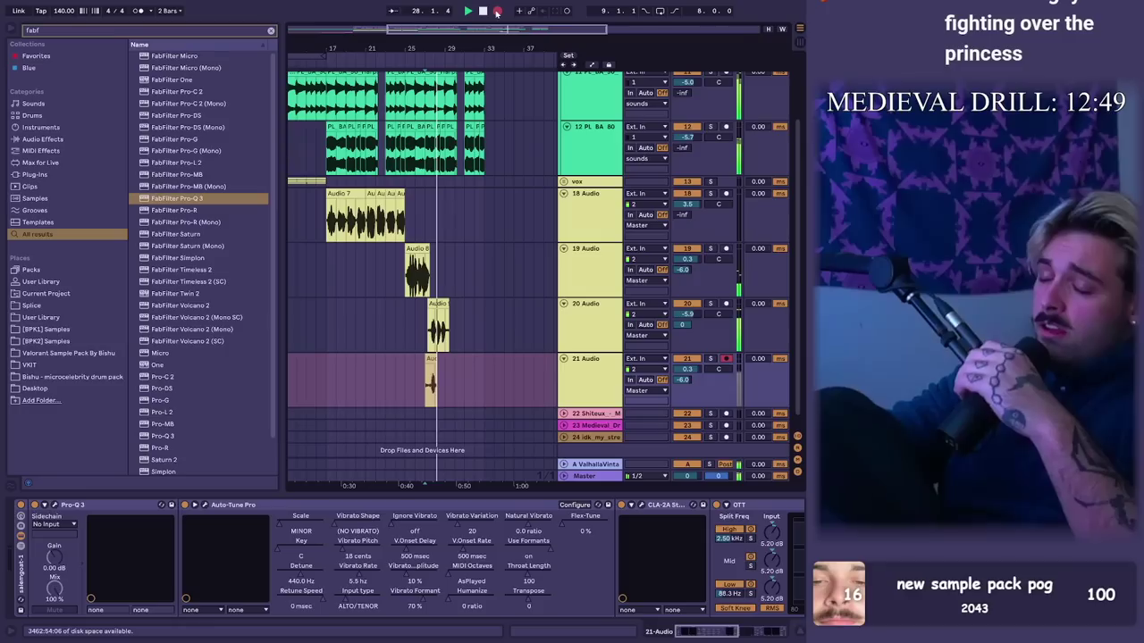
Step: Stop recording the doubled line on 21 Audio and trim the starts and tails of the 20 Audio and 21 Audio clips
key(space)
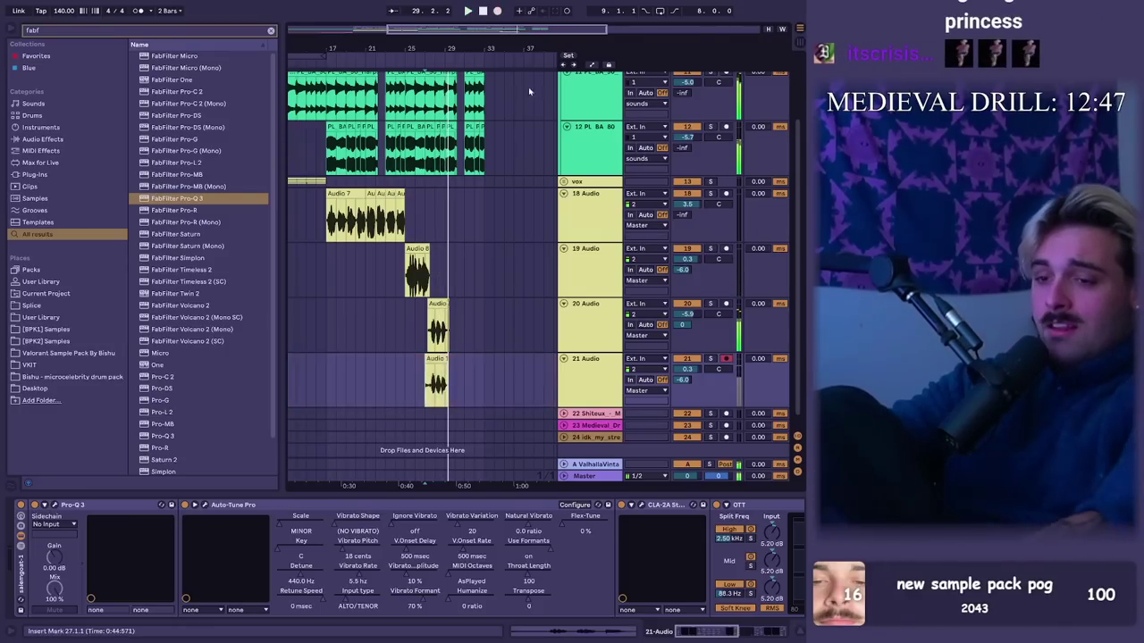
drag(424, 51, 430, 152)
drag(408, 384, 450, 384)
key(Delete)
drag(539, 391, 518, 346)
key(Delete)
key(space)
drag(429, 328, 449, 353)
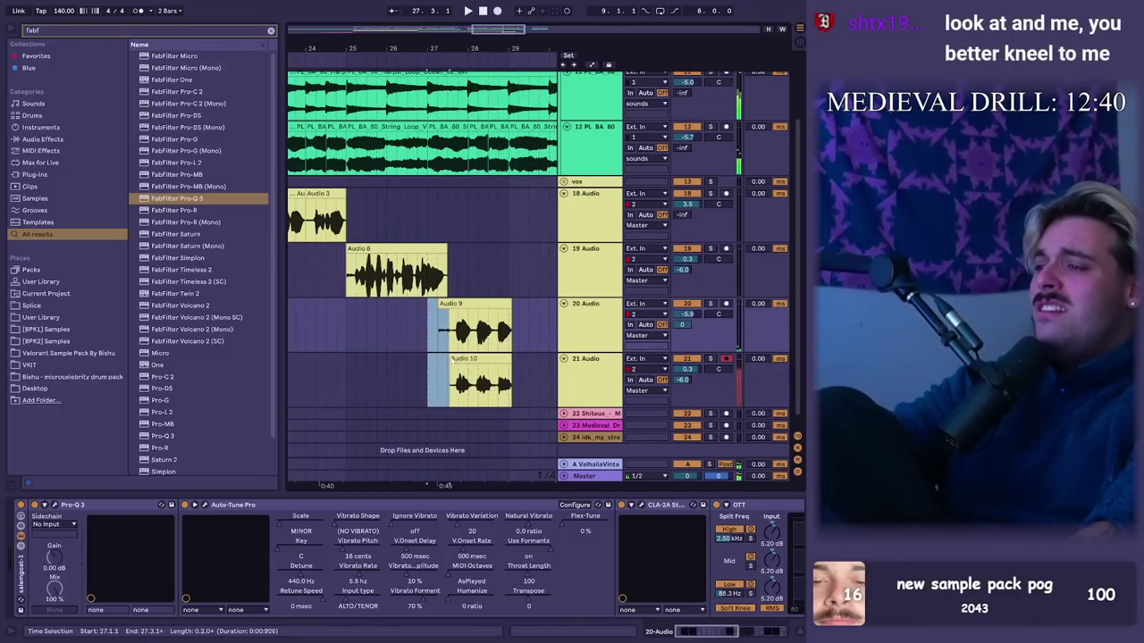
key(minus)
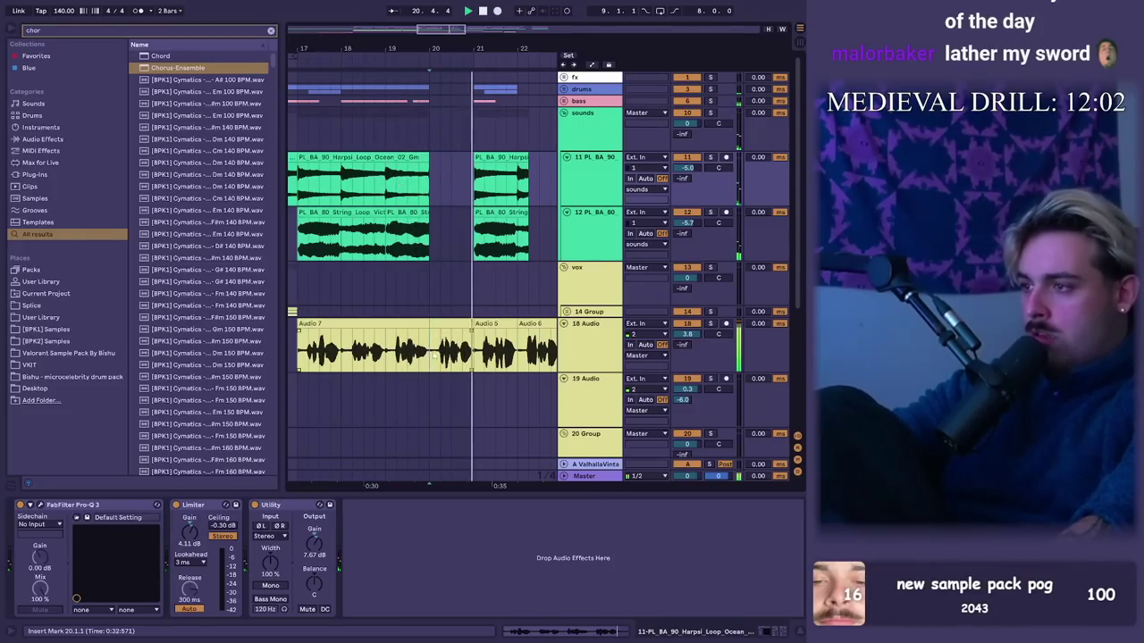
Step: Delete the short piece of vocal at bar 20 on 18 Audio and play the verse back
key(Delete)
drag(531, 65, 375, 34)
drag(457, 64, 376, 53)
scroll(381, 234, down, 2)
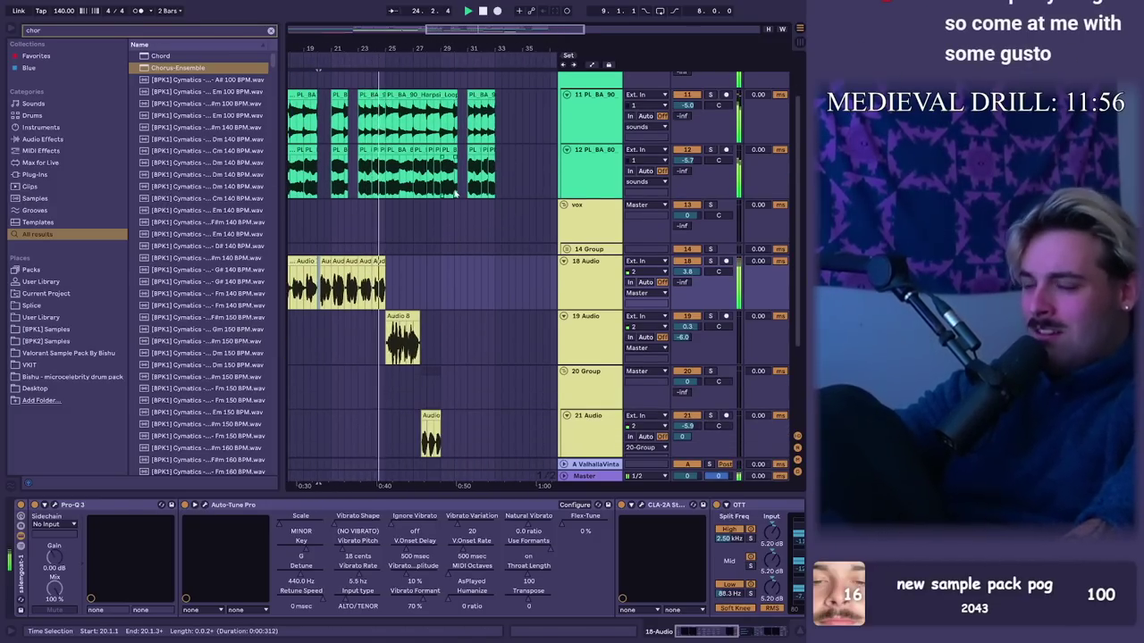
scroll(383, 235, up, 2)
scroll(383, 236, down, 2)
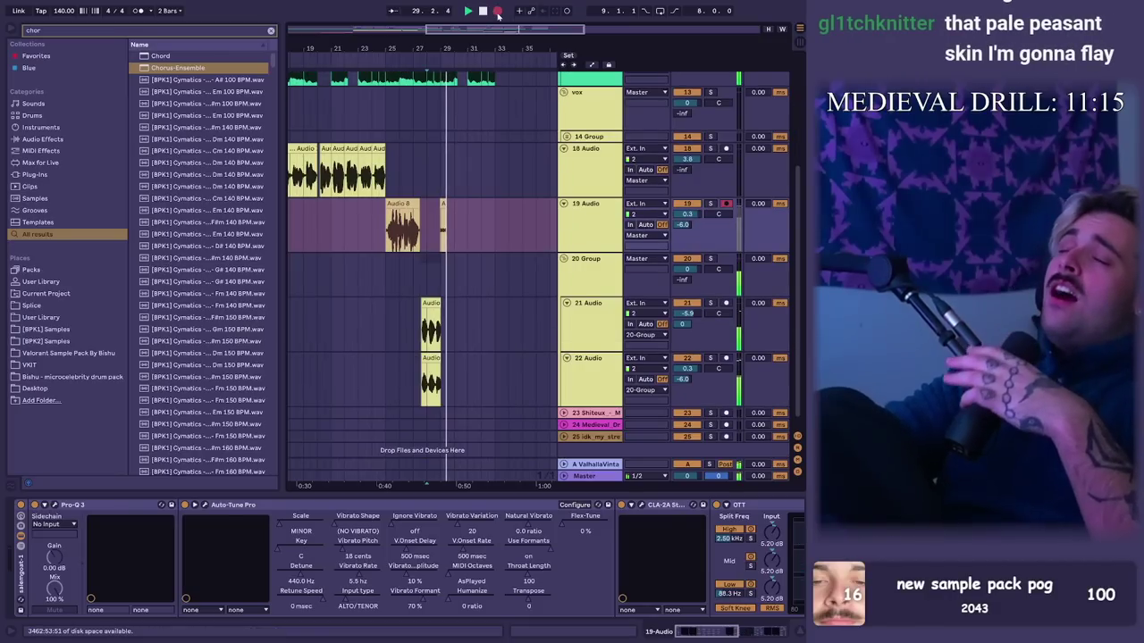
Step: Record the next line on 19 Audio from bar 29 and set the track's volume to 0 dB and reverb send to -3.7 dB
click(498, 10)
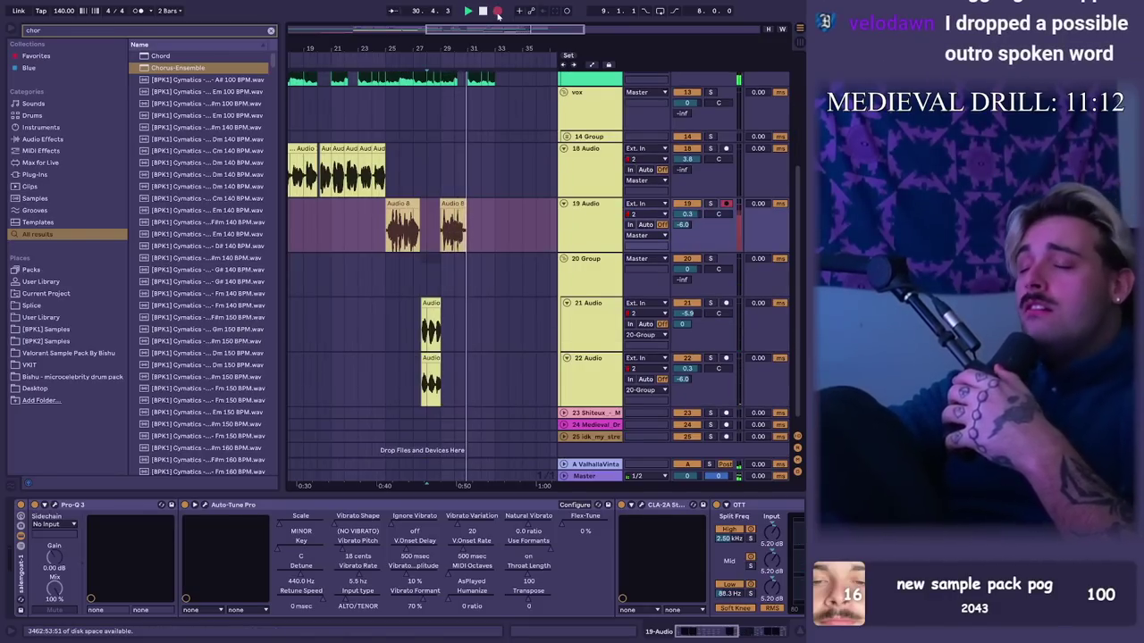
click(498, 11)
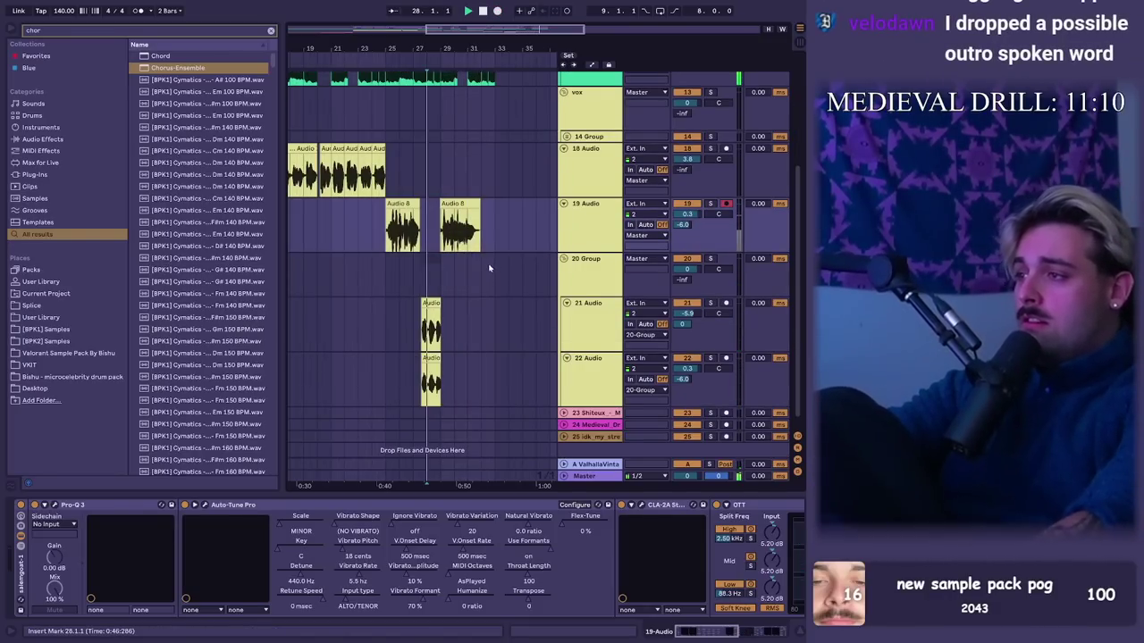
drag(681, 224, 686, 217)
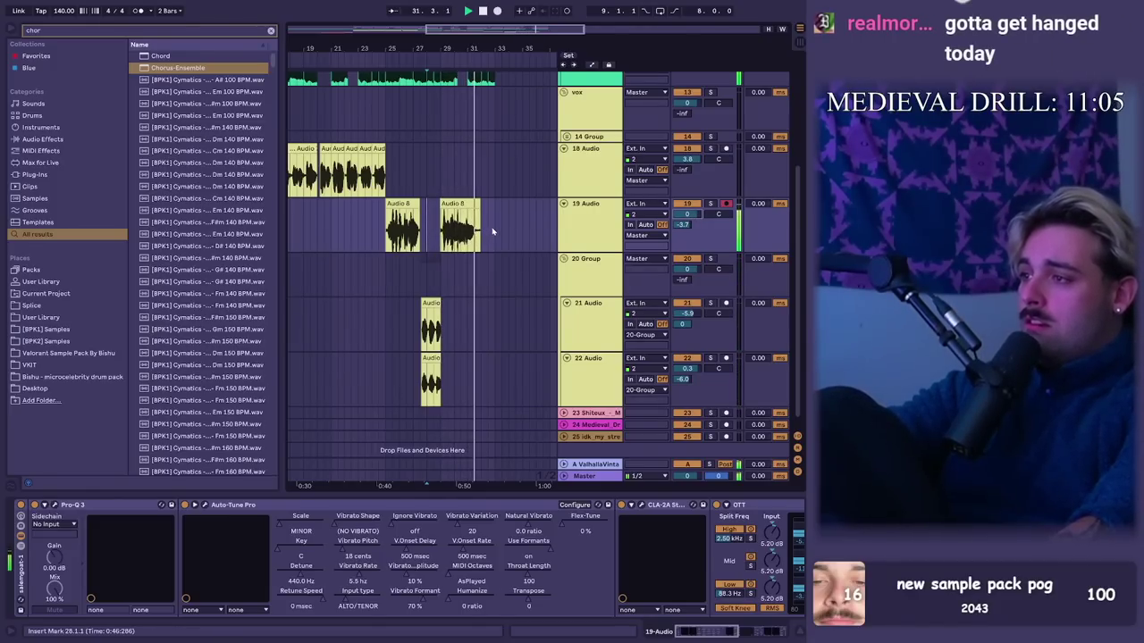
Step: Stop playback, place the insert point near bar 31 on 21 Audio, and save the project
key(space)
click(467, 312)
key(ctrl+s)
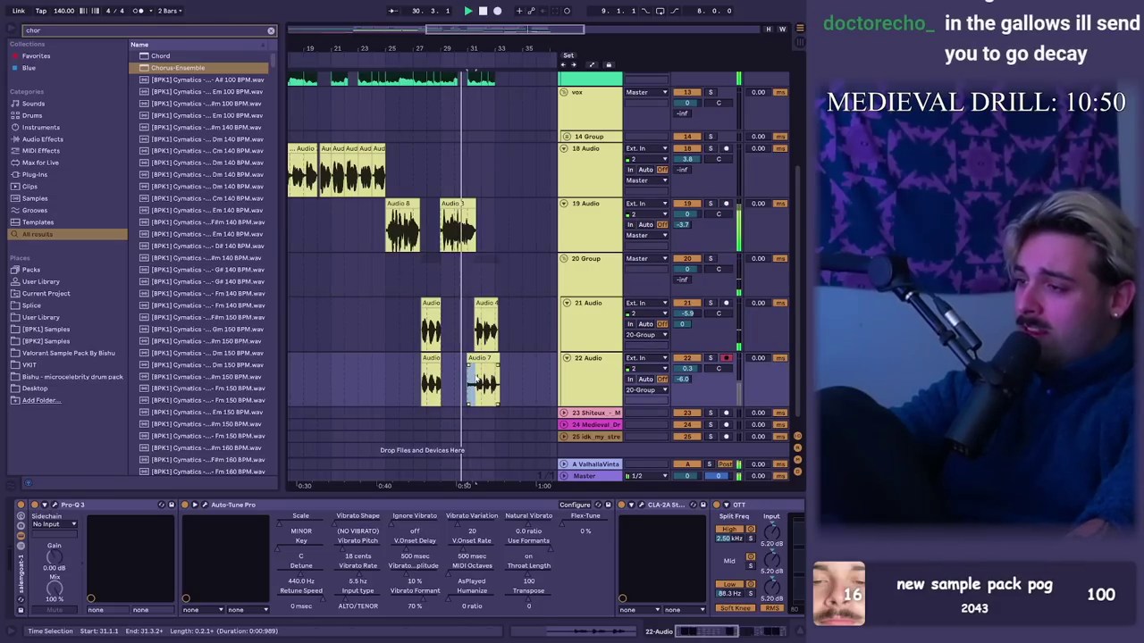
Step: Play the layered line from bar 30 and trim the tail of the 22 Audio take just after bar 33
click(454, 381)
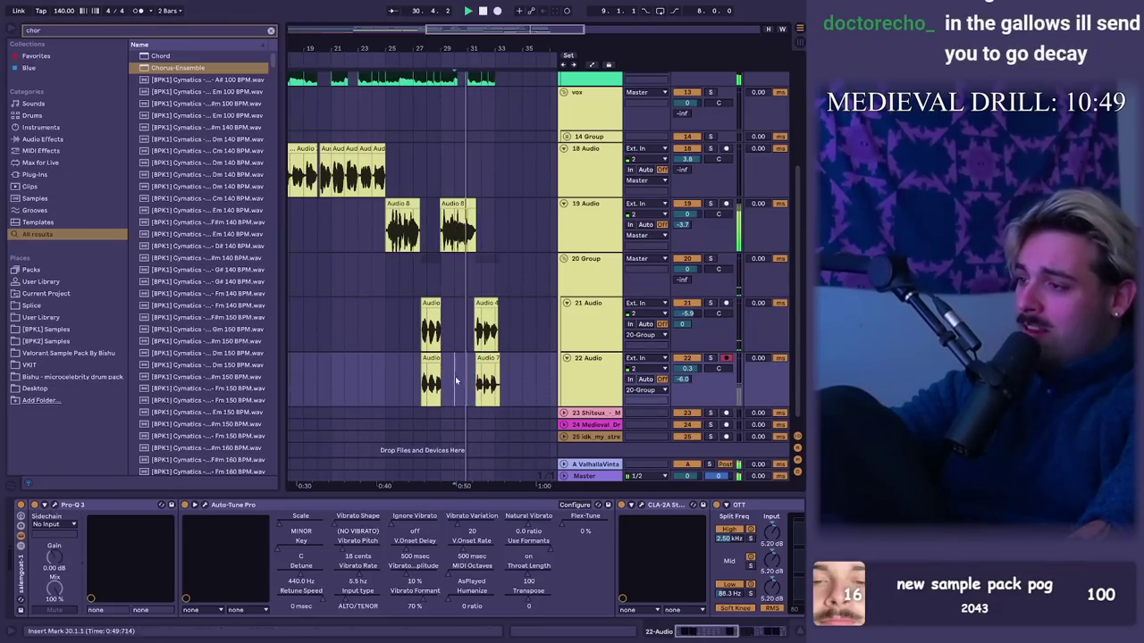
drag(500, 382, 497, 382)
key(Delete)
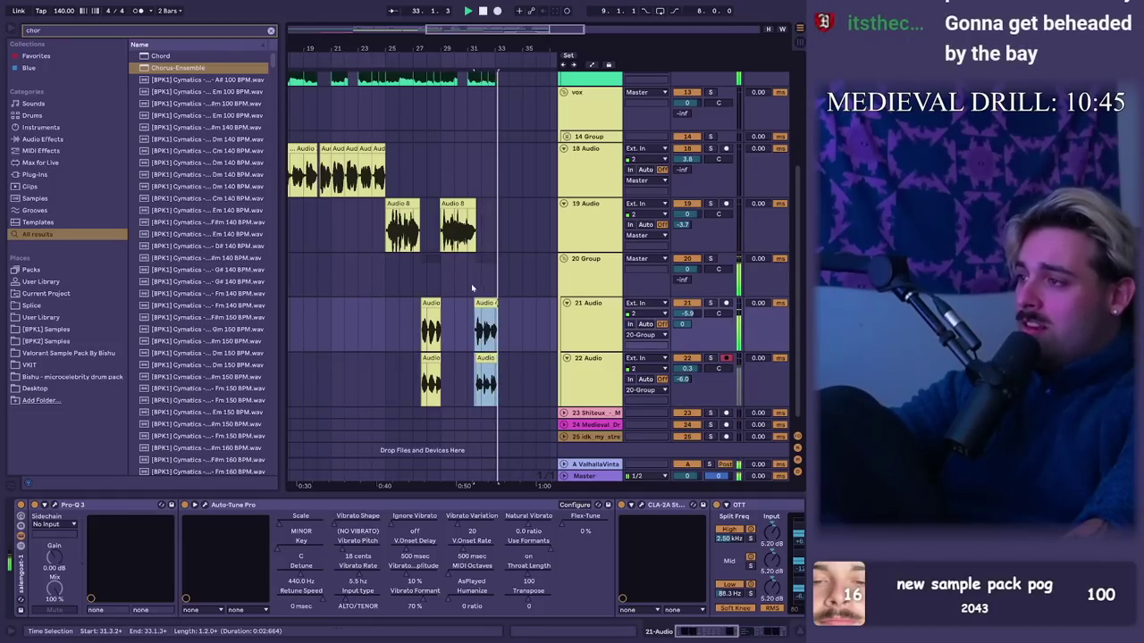
click(682, 281)
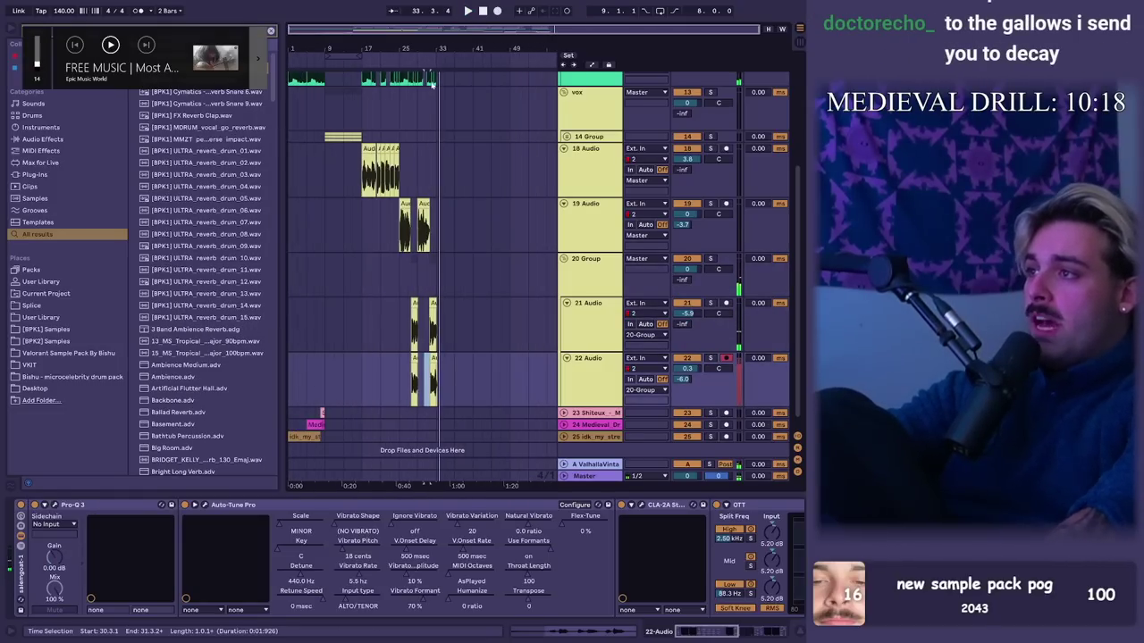
right_click(353, 200)
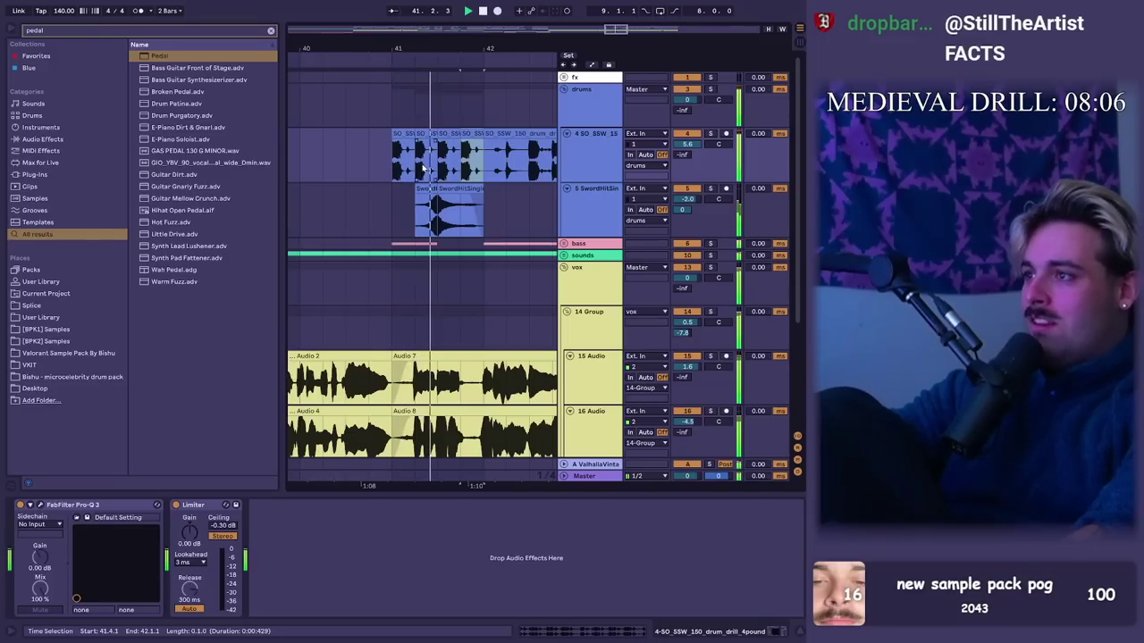
Step: Duplicate the one-beat drum slice from 41.4.1 repeatedly along the drum loop track up to 45.3.1
key(ctrl+d)
key(ctrl+d)
key(ctrl+d)
key(ctrl+d)
key(ctrl+d)
key(ctrl+d)
drag(444, 52, 464, 37)
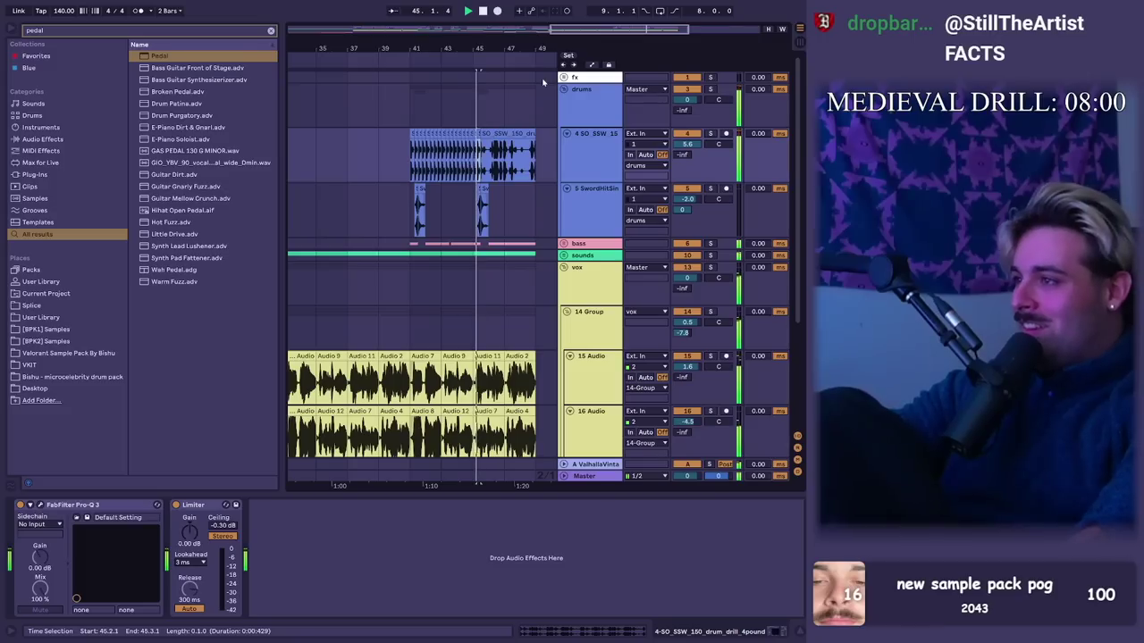
Step: Place the insert point before the final drum section on the drum loop track and expand the bass group
click(364, 167)
click(564, 243)
scroll(402, 199, down, 2)
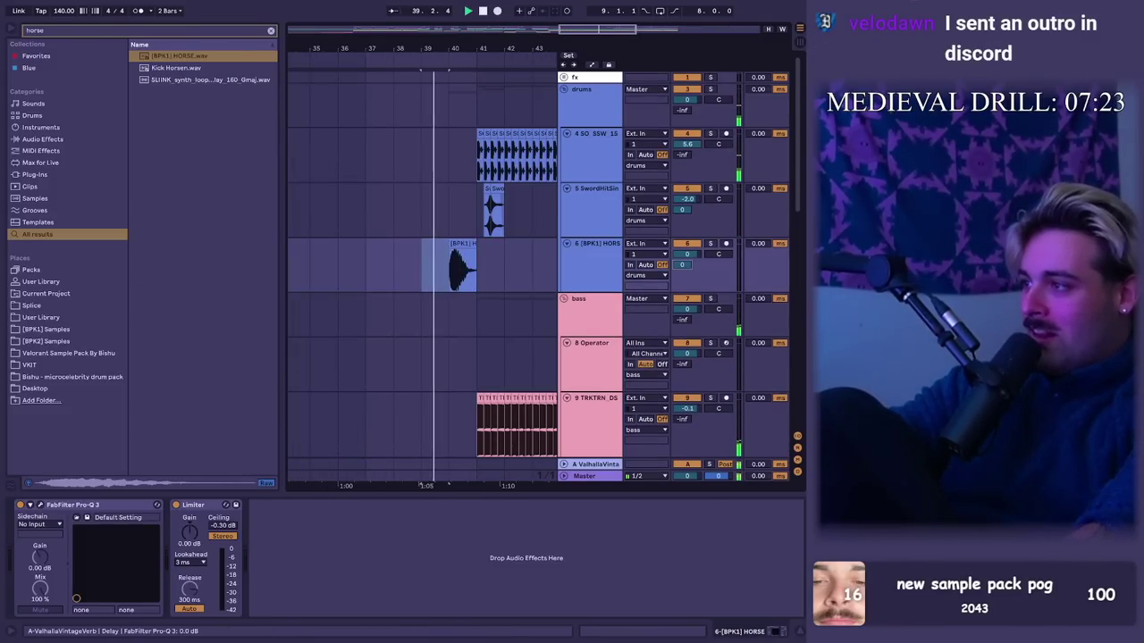
Step: Set the [BPK1] HORSE sample track's volume to -2.7 dB
drag(687, 255, 687, 260)
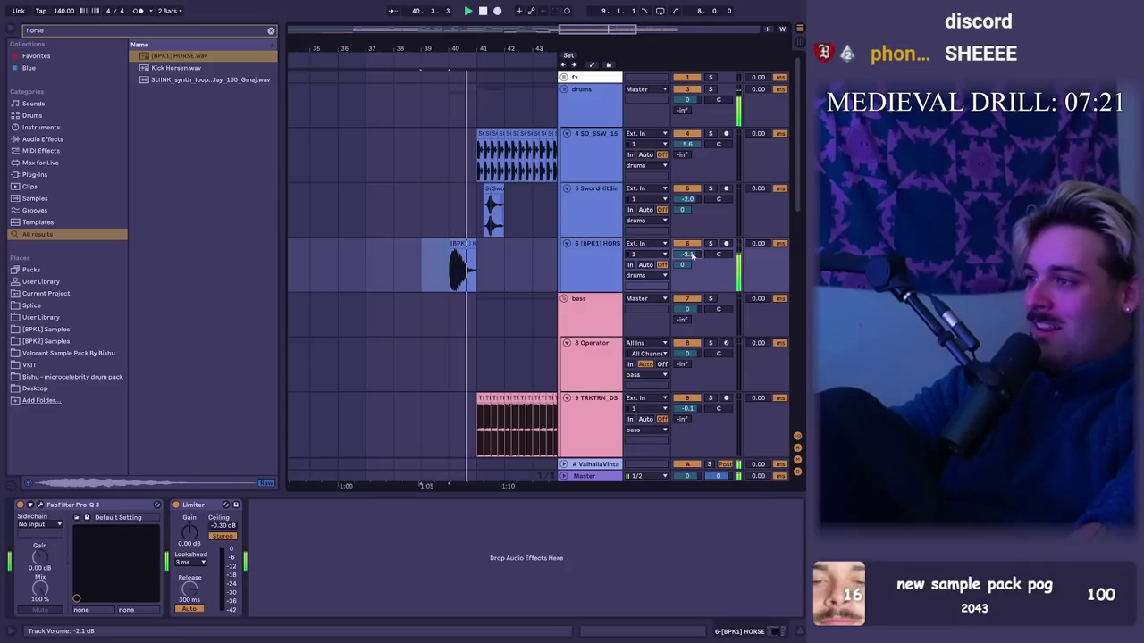
drag(488, 69, 489, 65)
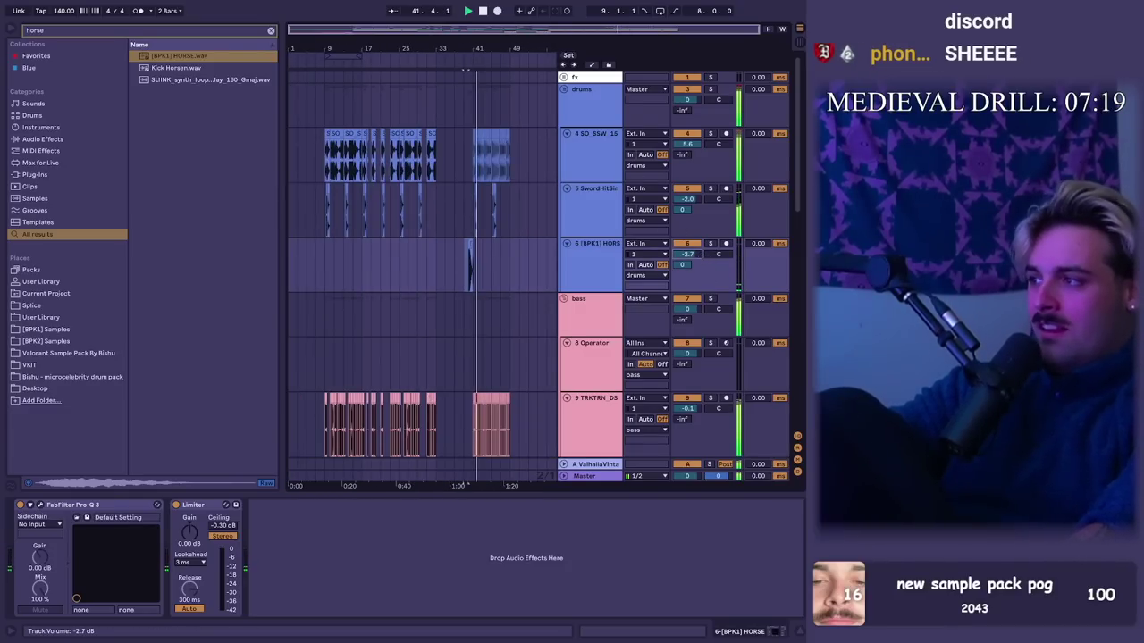
Step: Collapse the tracks inside the bass group and delete its empty Operator and Audio tracks
click(589, 336)
scroll(583, 328, down, 3)
alt+click(567, 231)
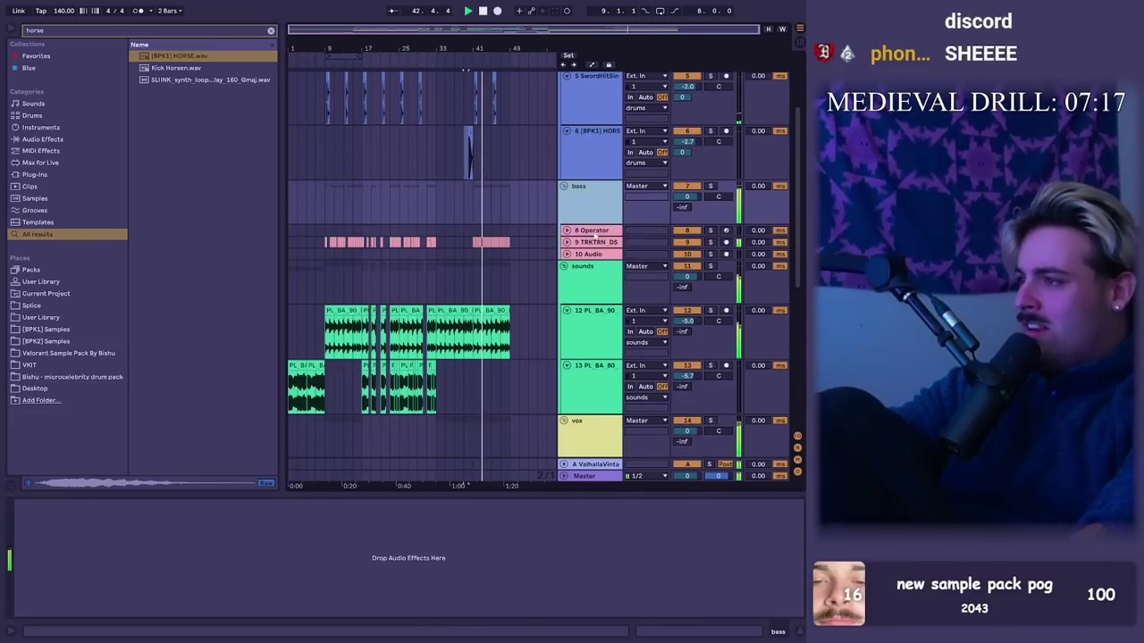
click(586, 231)
key(Delete)
click(586, 244)
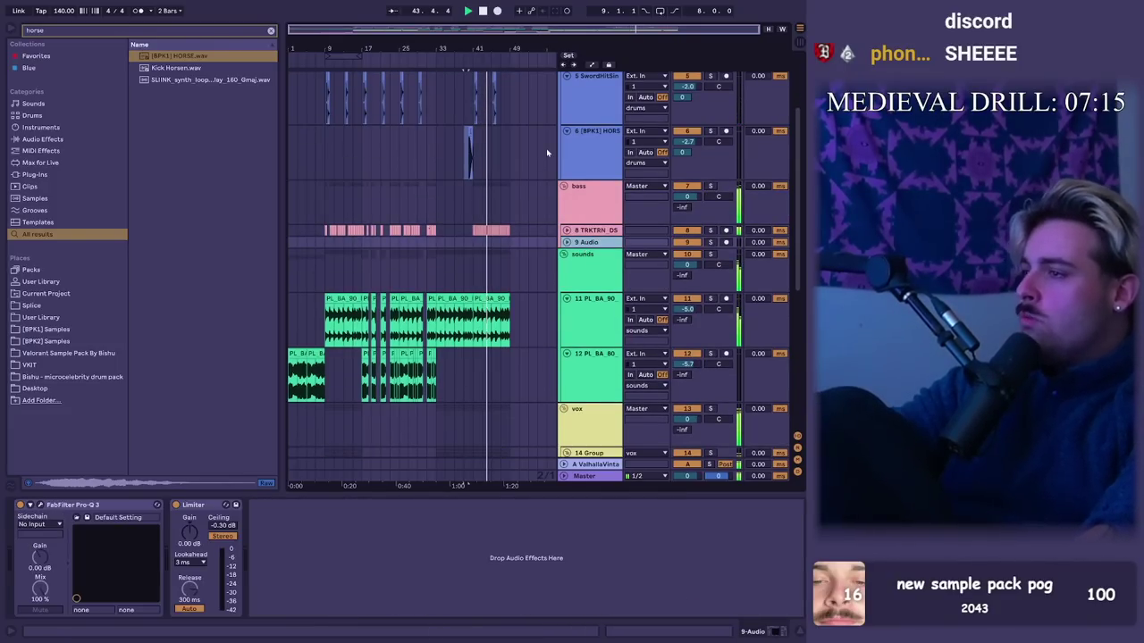
key(ctrl+z)
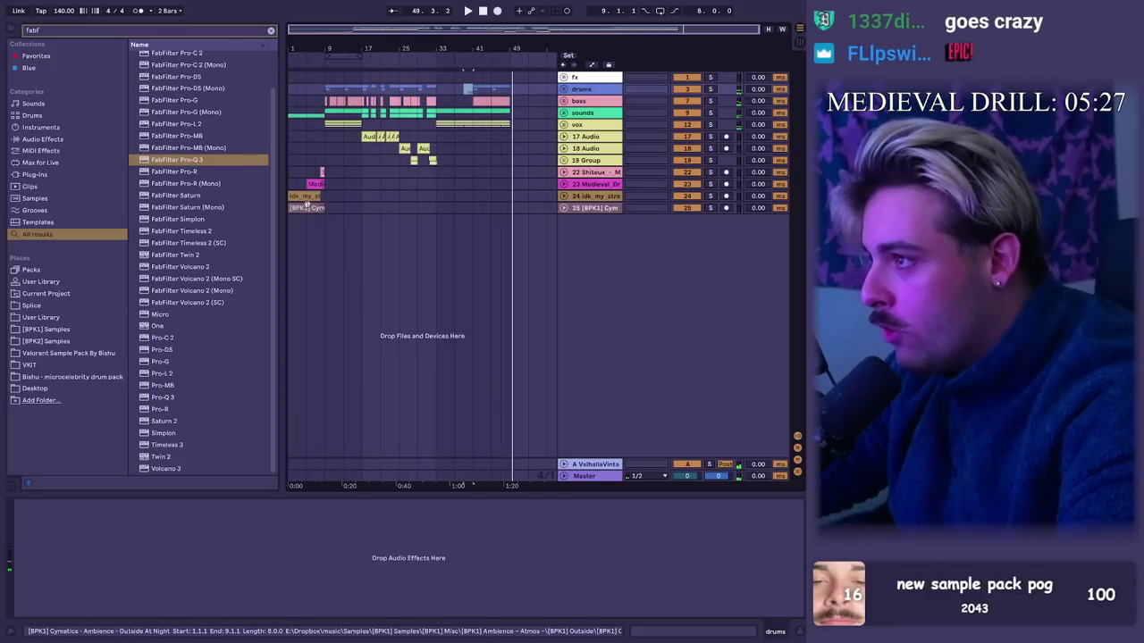
Step: Audition the outro ambience after bar 49, expand the sounds group, and place the insert point at 49.1.1 on the PL_BA_80 string loop track
click(528, 211)
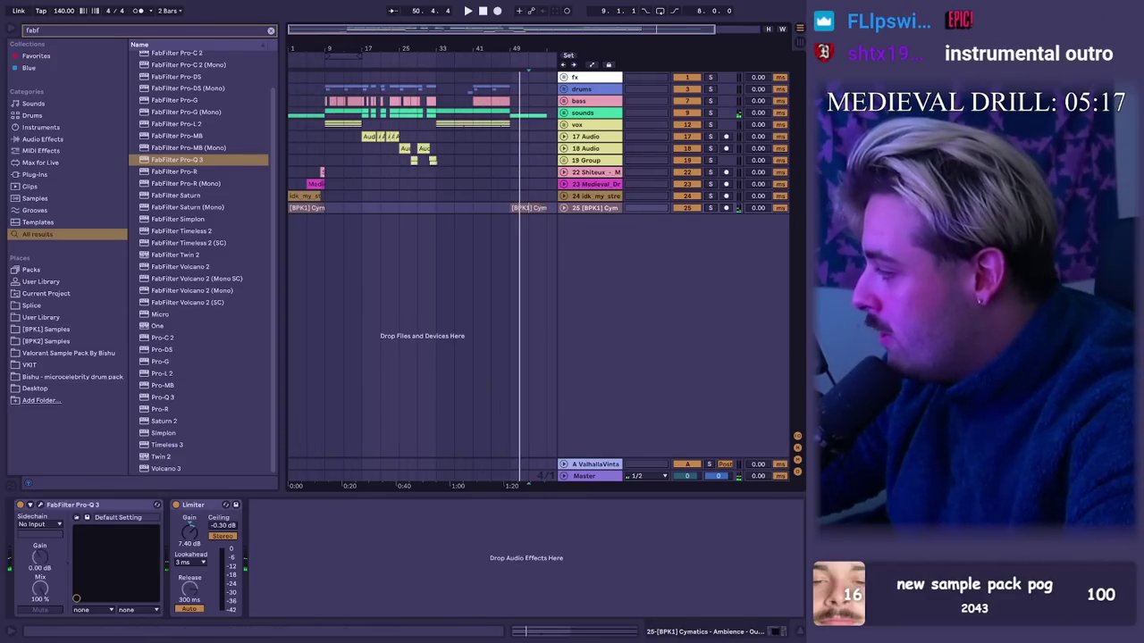
key(XF86AudioLowerVolume)
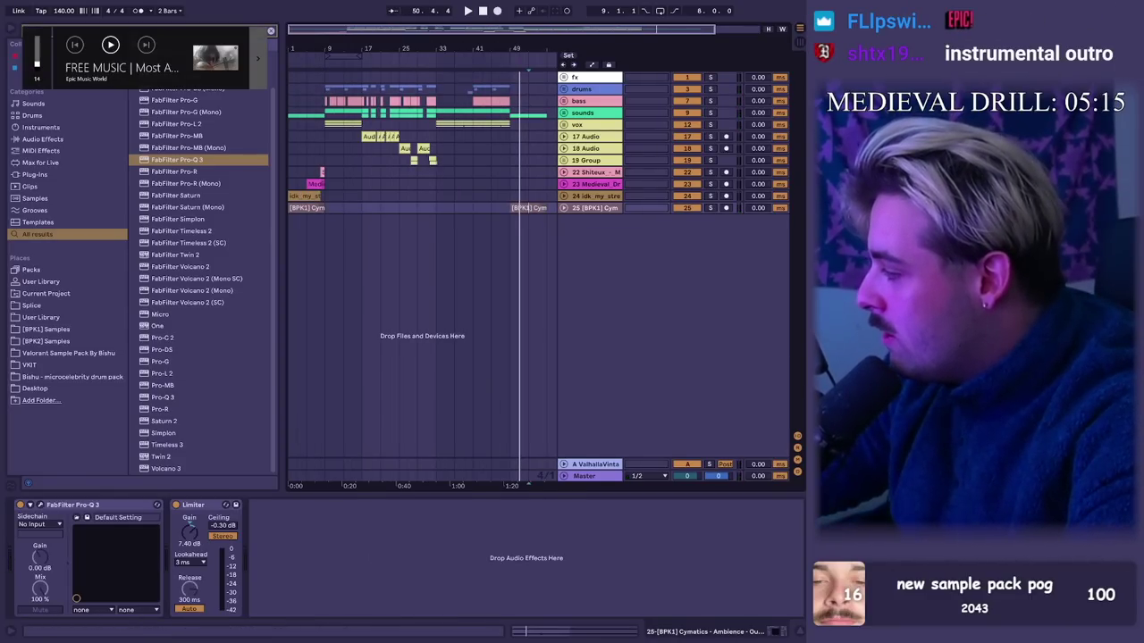
key(space)
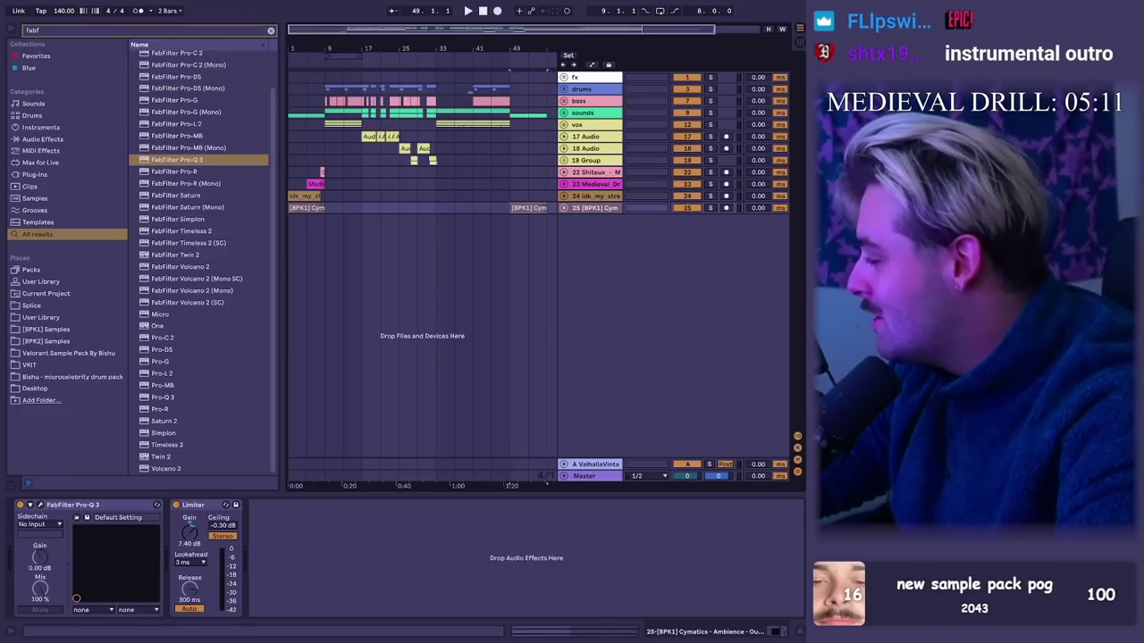
click(380, 172)
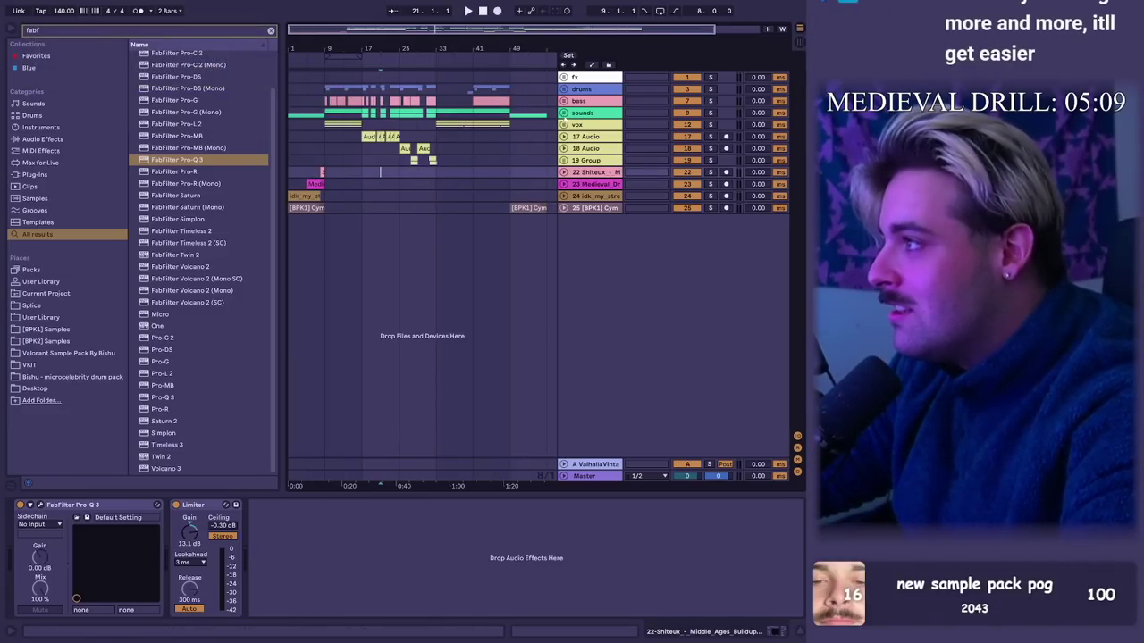
click(564, 114)
click(506, 229)
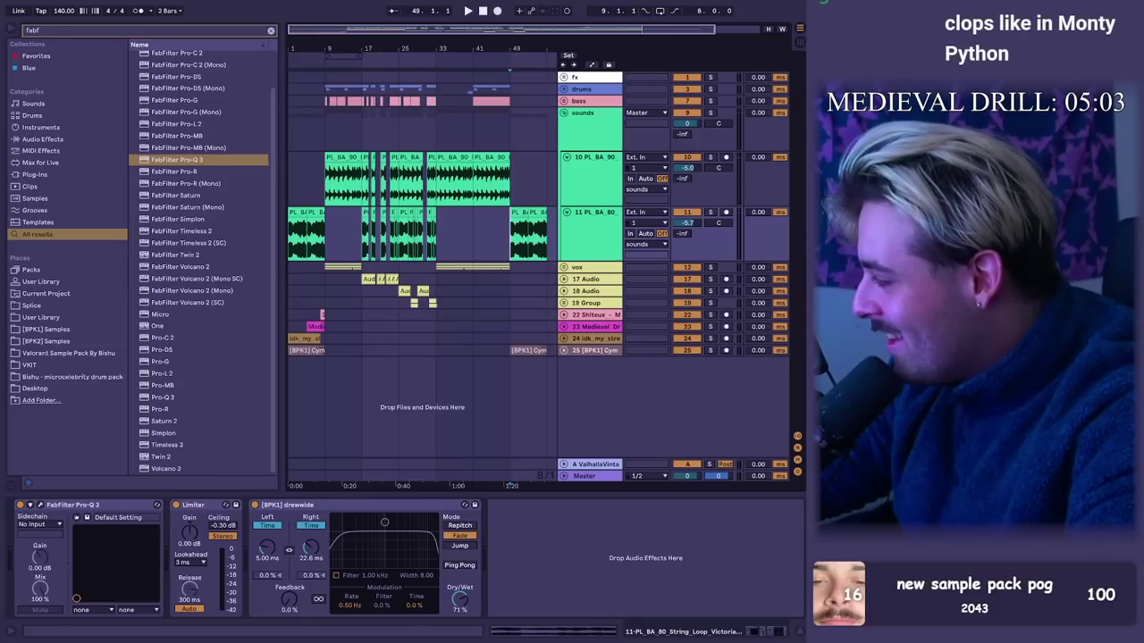
Step: Switch to the browser, show the downloaded outro_spoken_word_medieval_drill.wav in its folder, and place it at 49.1.1 on the spoken-word track
key(alt+Tab)
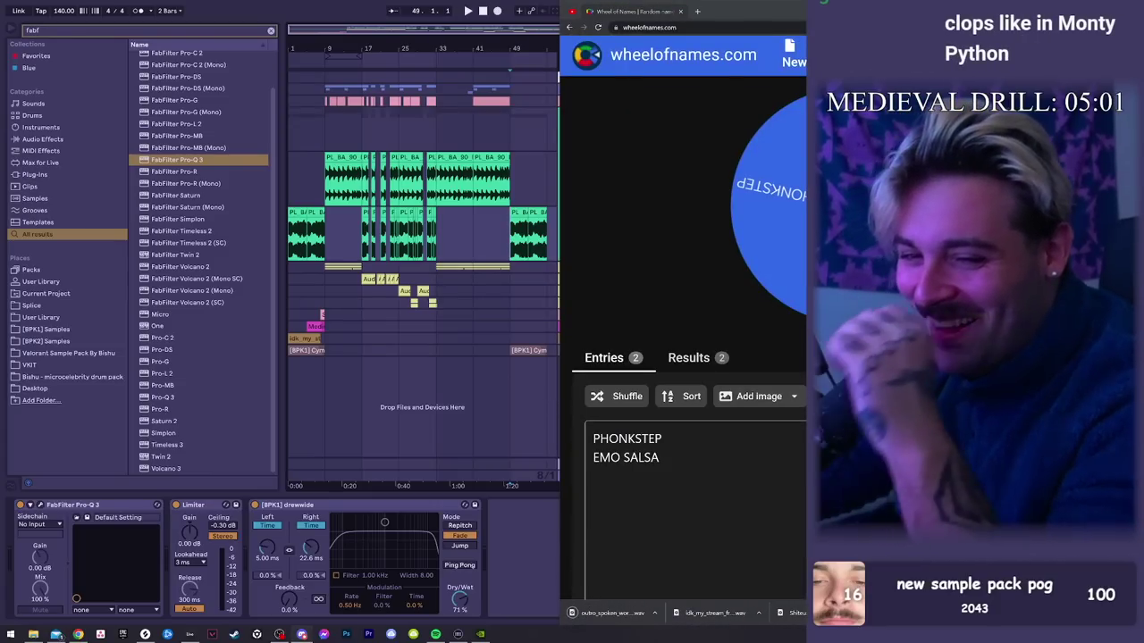
click(654, 613)
click(688, 584)
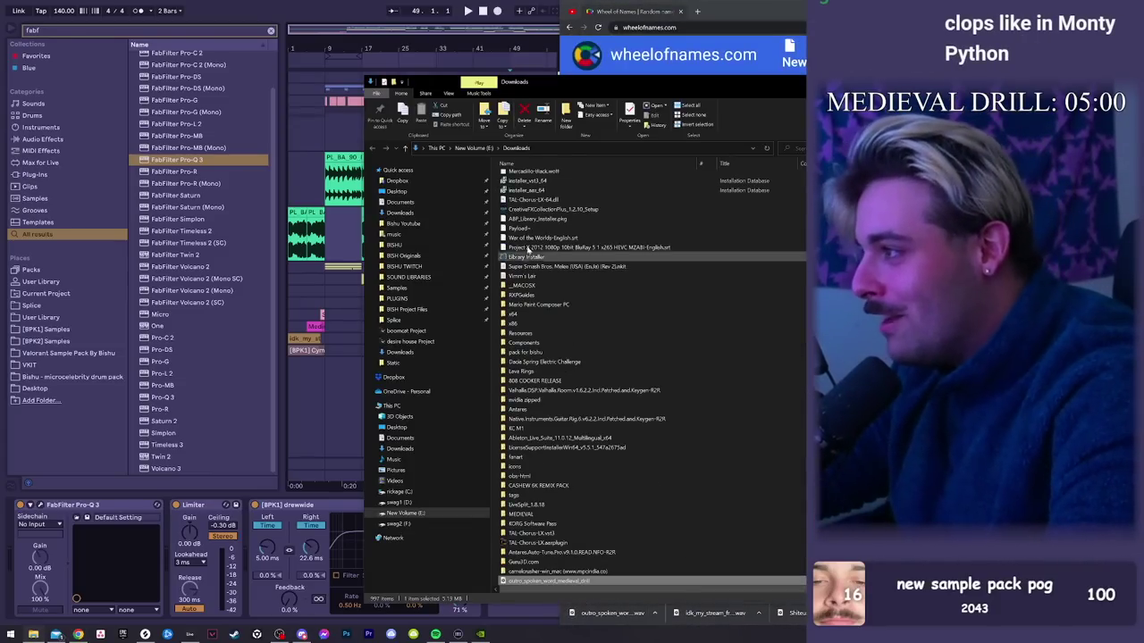
drag(536, 581, 572, 581)
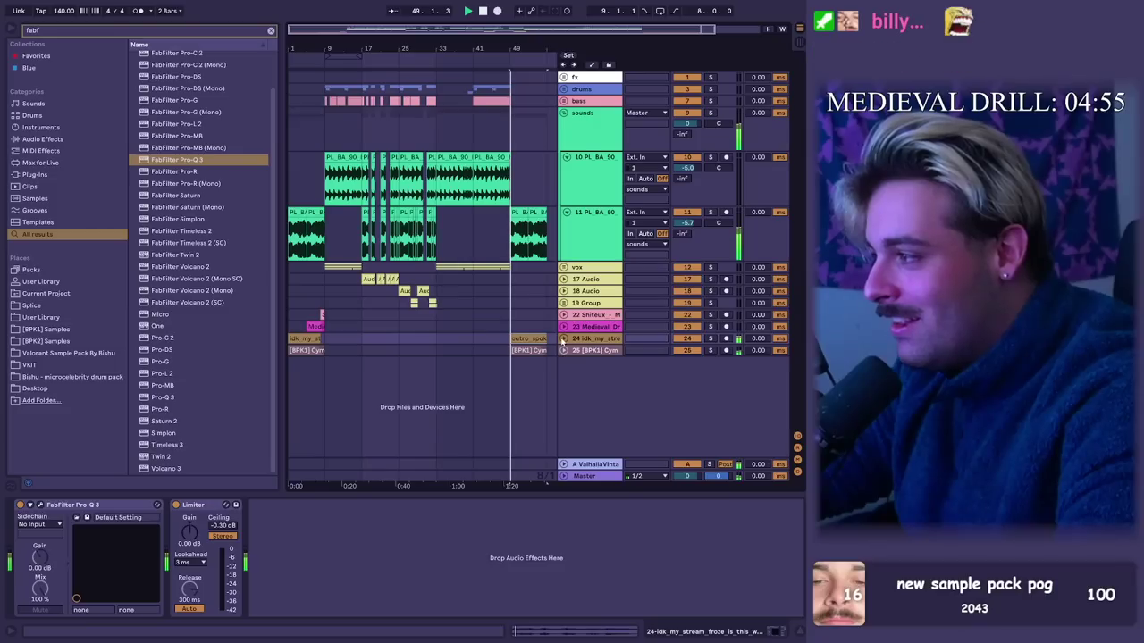
Step: Expand the spoken-word track and turn off warping for the outro_spoken_word_medieval_drill clip at bar 49
click(563, 339)
click(528, 339)
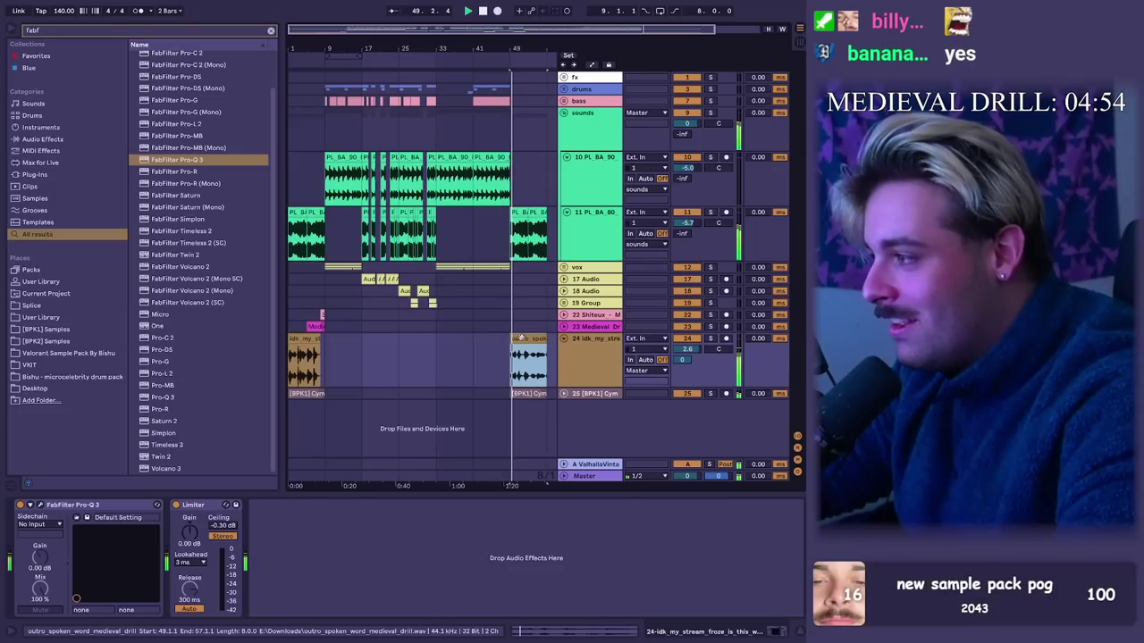
key(shift+Tab)
key(shift+Tab)
key(shift+Tab)
click(133, 406)
key(shift+Tab)
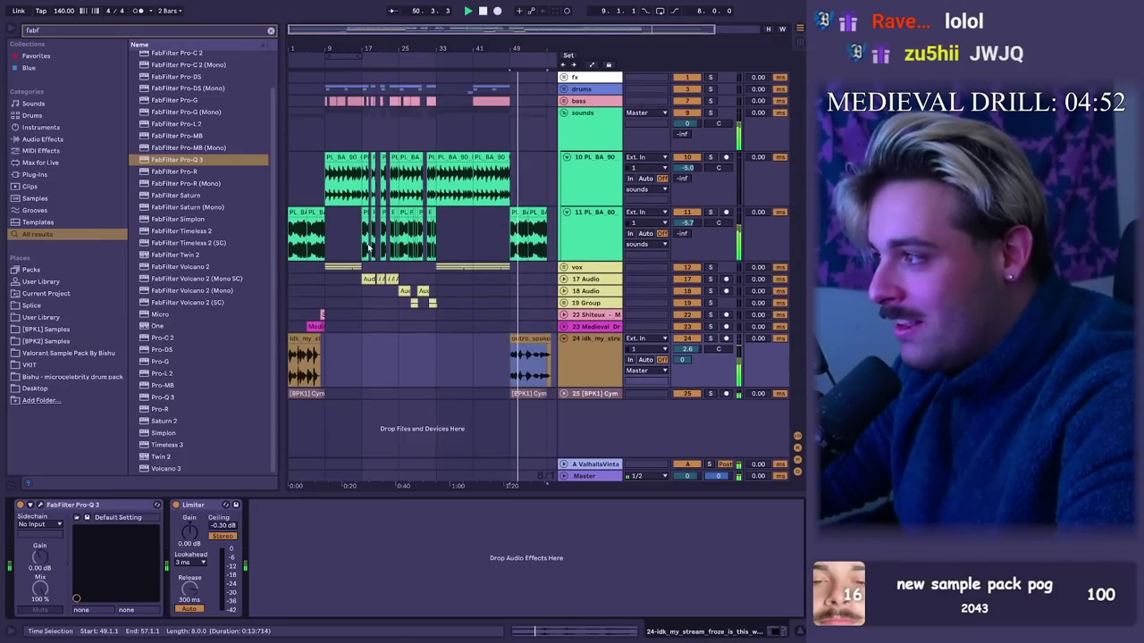
Step: Play the outro, inspect the spoken-word clip's waveform, and compare its end with the end of the string loop
drag(525, 60, 500, 33)
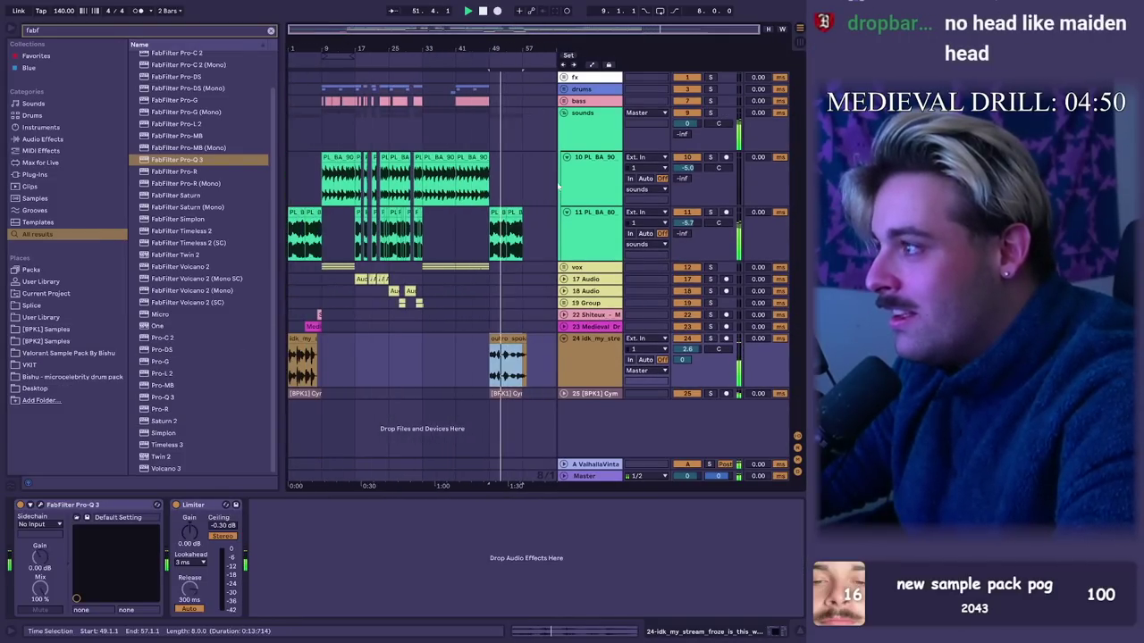
double_click(518, 338)
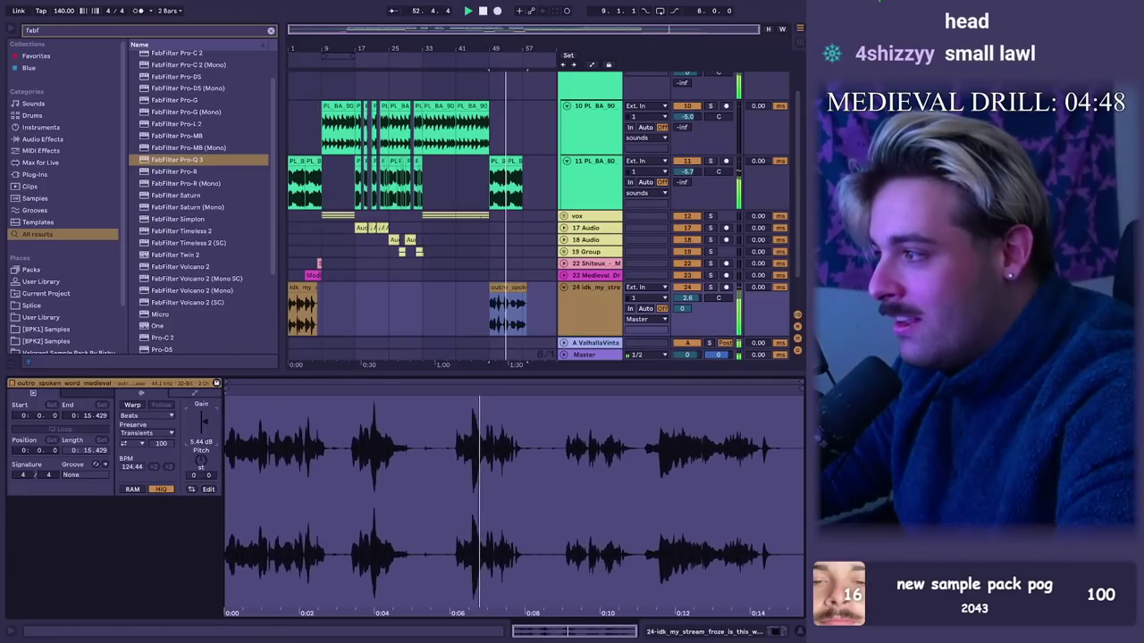
key(shift+Tab)
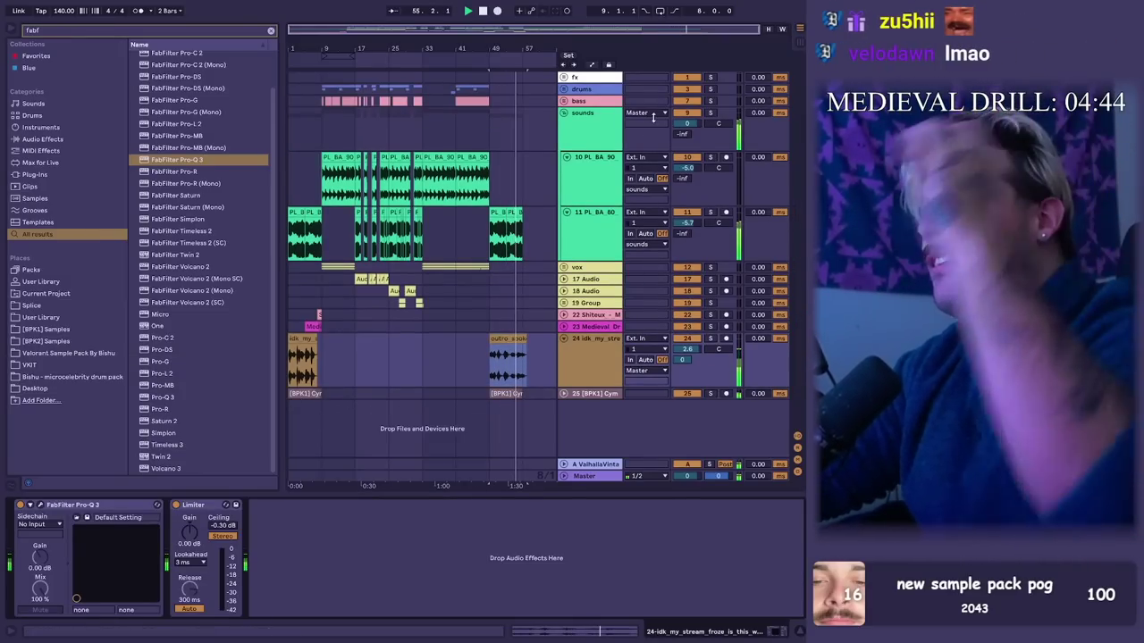
key(z)
click(490, 222)
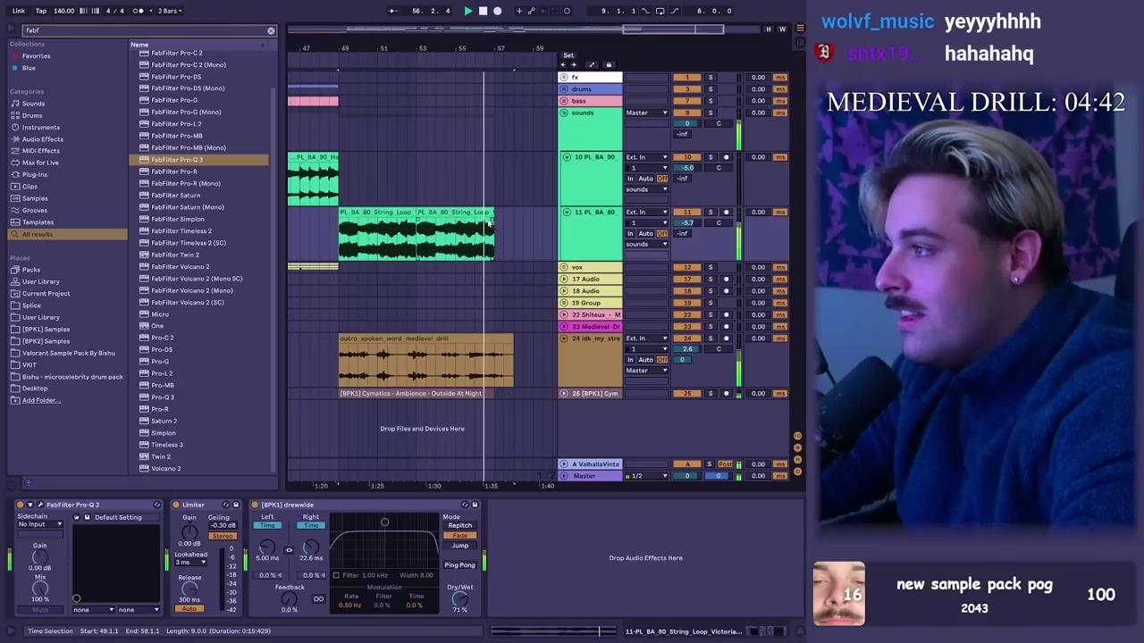
click(522, 363)
key(x)
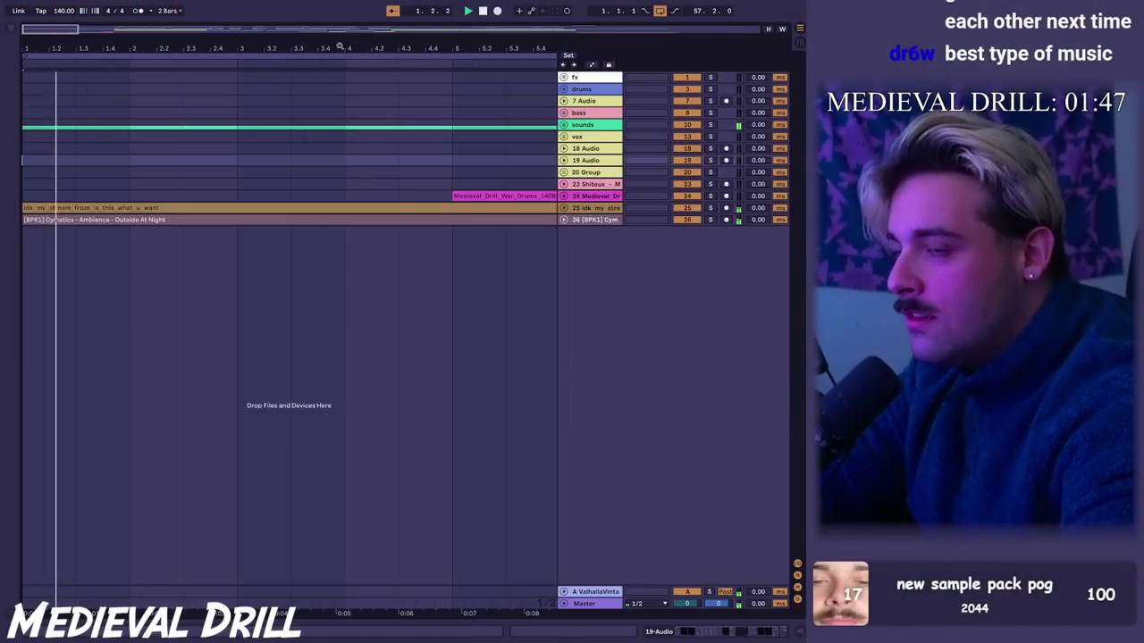
Step: Play the finished track from the start, expanding the ambience, spoken-word, build-up, vox and drums tracks to show their clips
key(XF86AudioRaiseVolume)
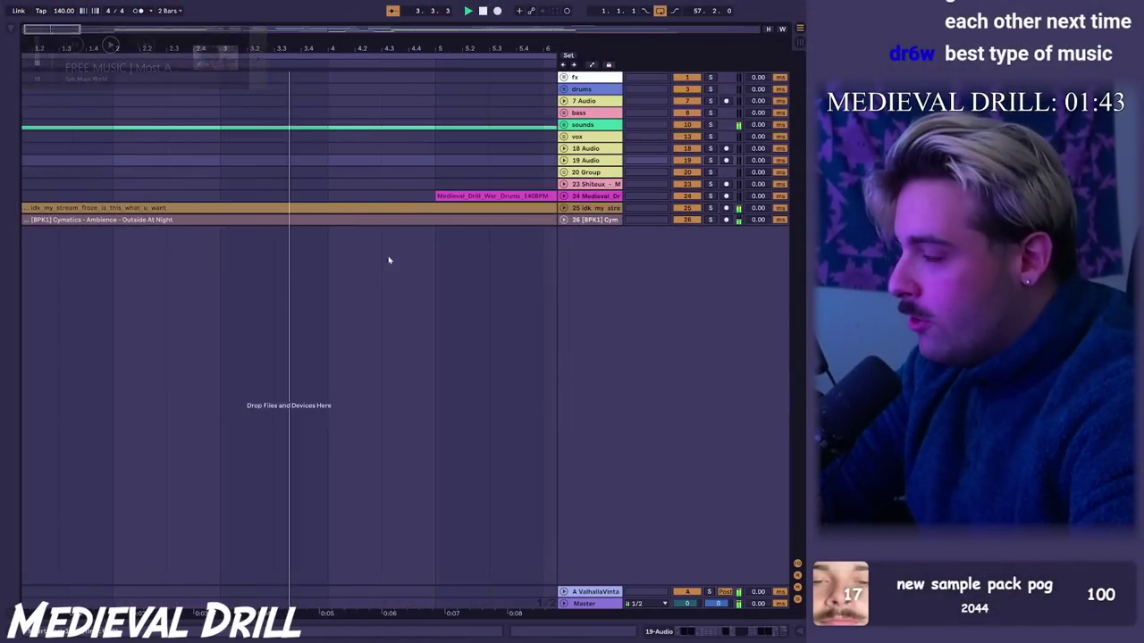
click(564, 219)
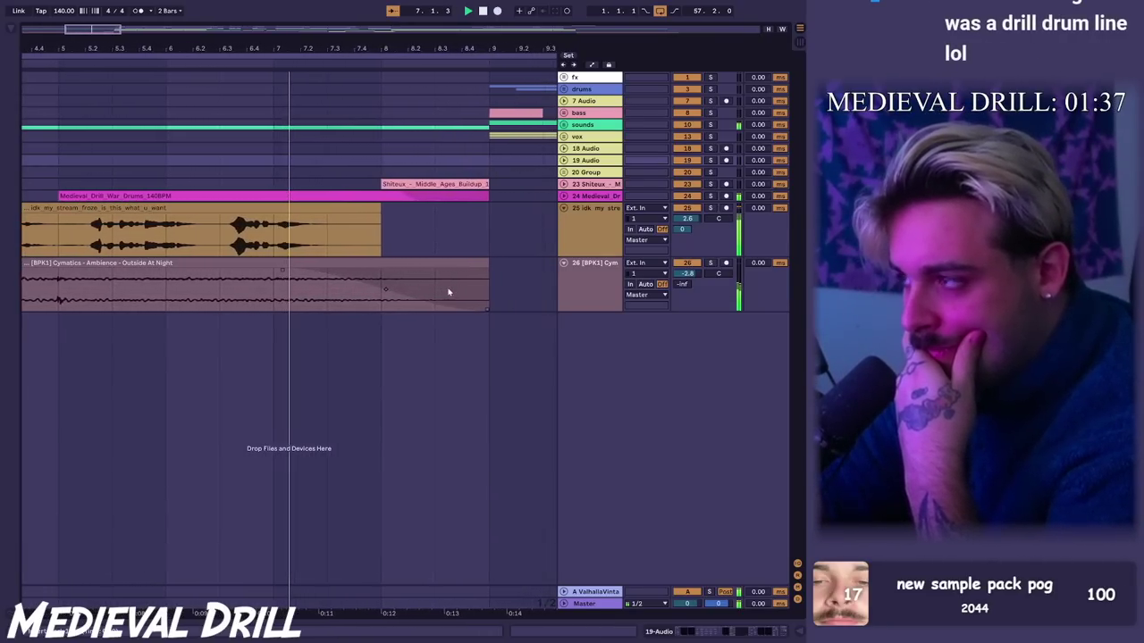
click(563, 184)
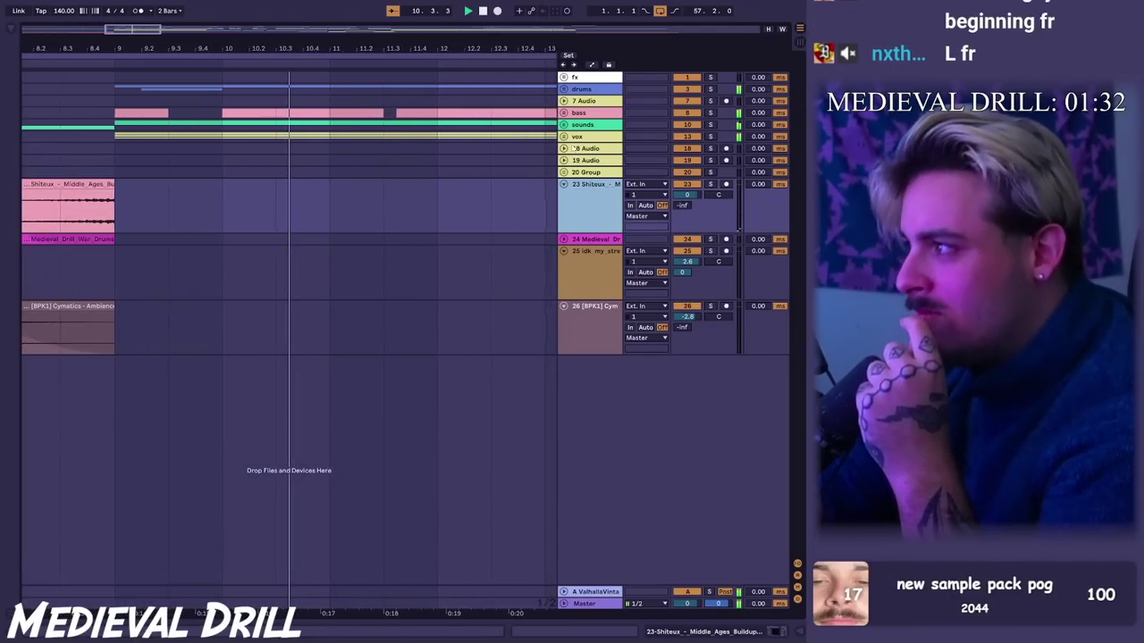
click(564, 137)
click(563, 90)
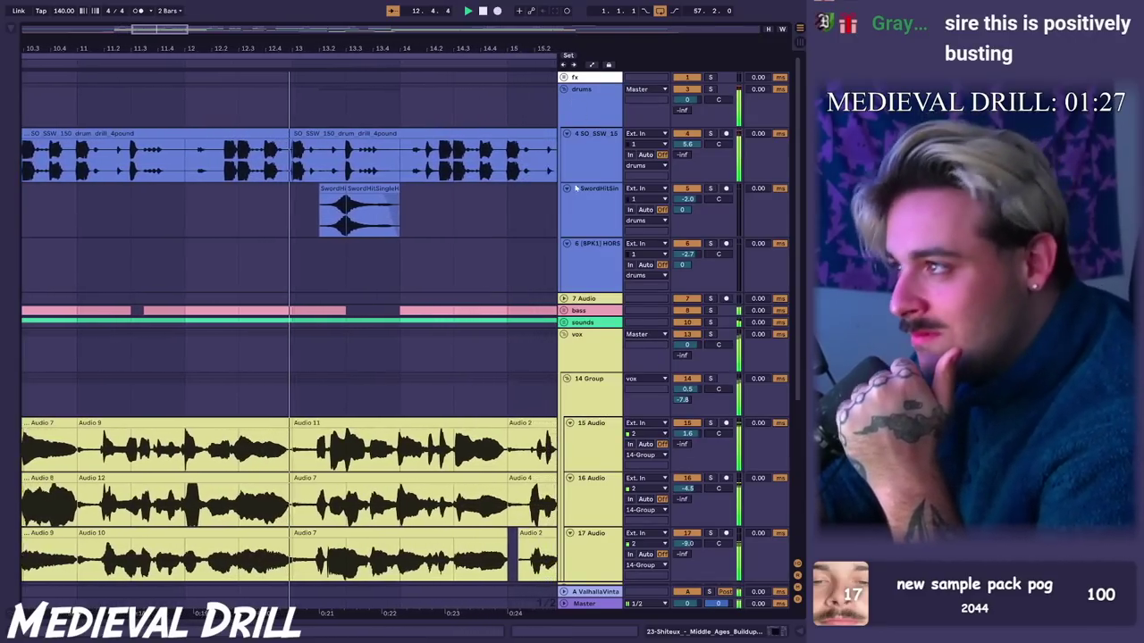
Step: Follow the playback through the verse vocals, expanding the 18 Audio, 19 Audio and 20 Group tracks
scroll(568, 301, down, 5)
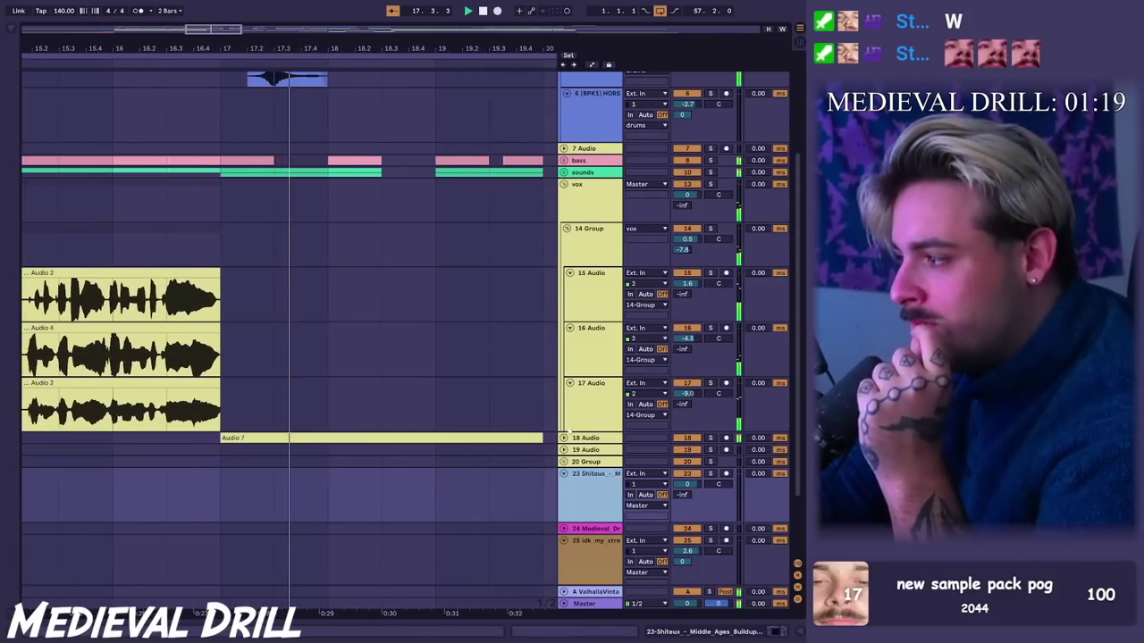
click(564, 438)
scroll(604, 401, down, 2)
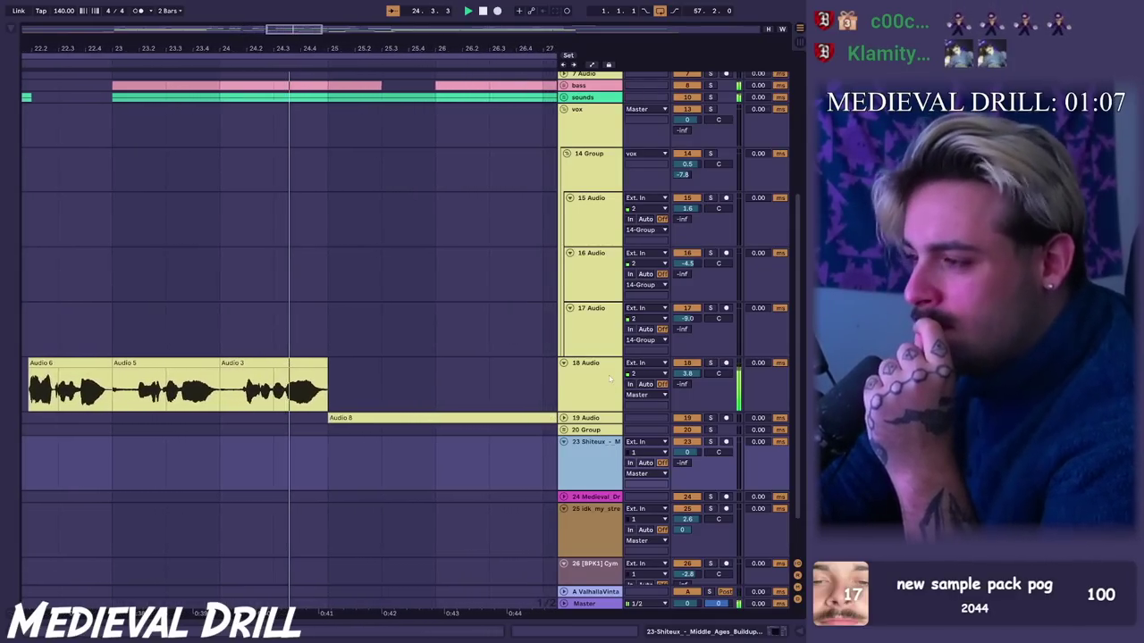
click(563, 418)
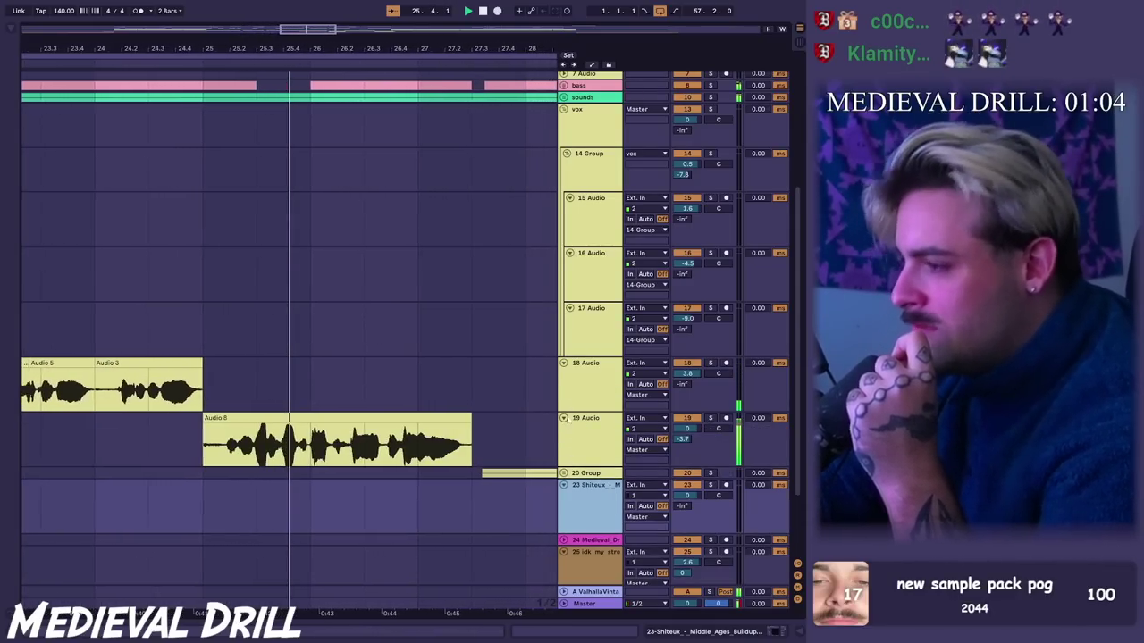
scroll(554, 406, down, 2)
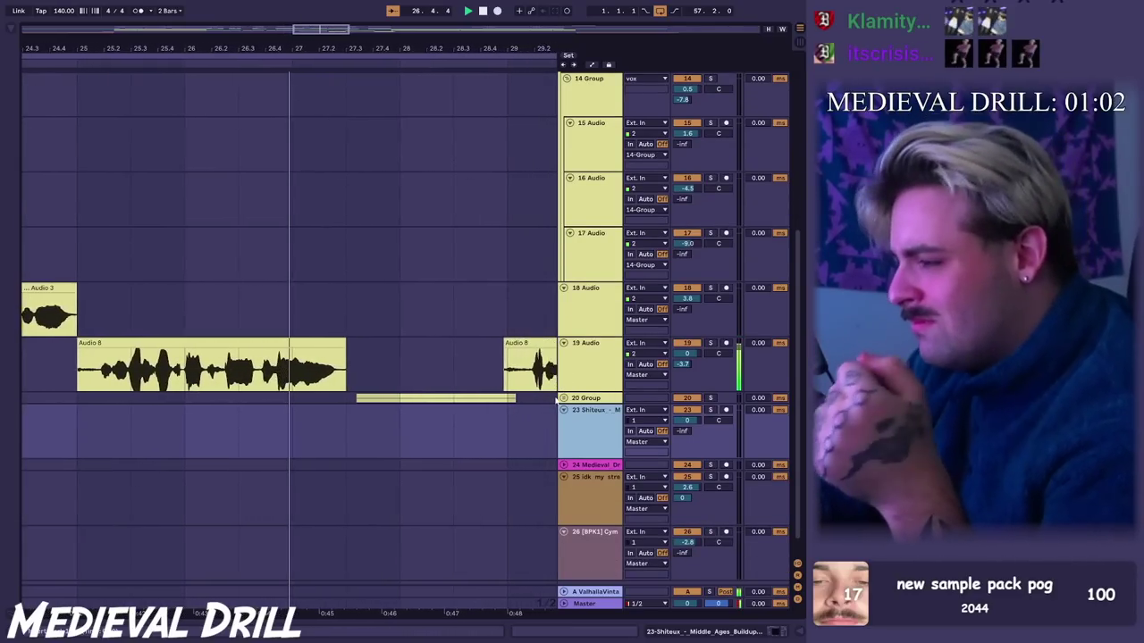
click(563, 398)
scroll(564, 385, down, 2)
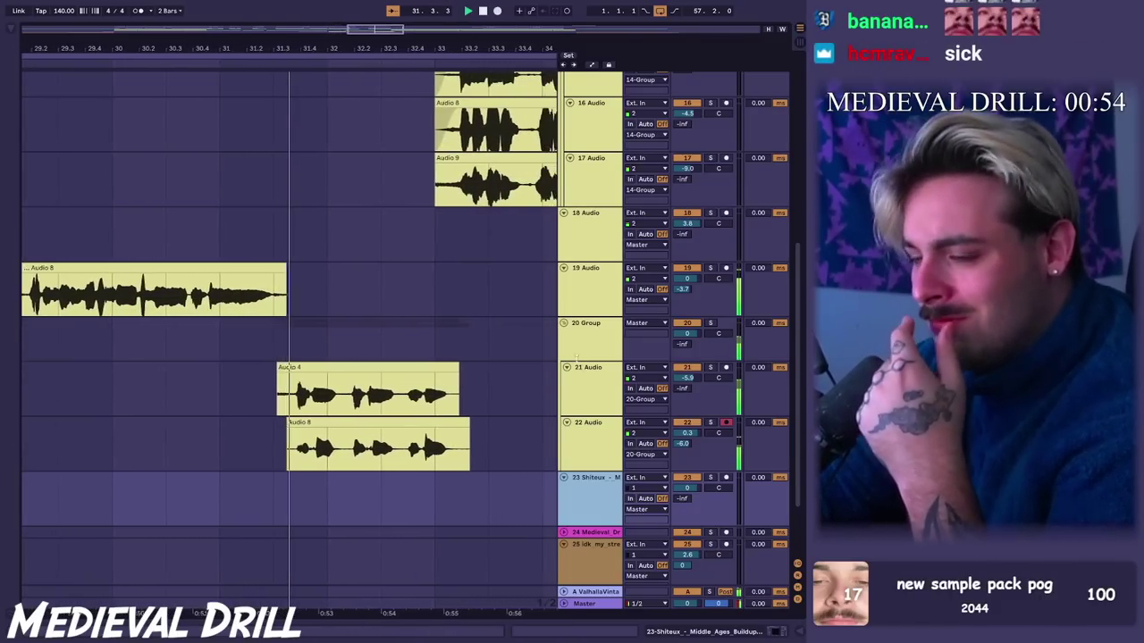
Step: Follow the playback through the last chorus, collapse the tracks, and expand the outro's spoken-word and ambience tracks to review them
scroll(582, 357, up, 4)
scroll(396, 238, up, 2)
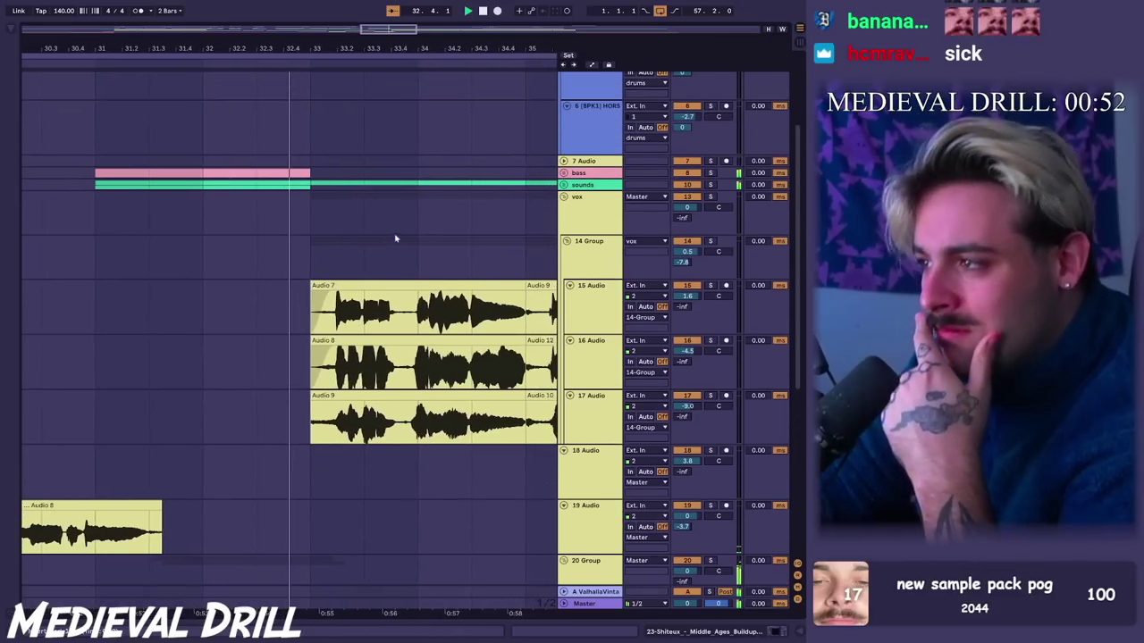
scroll(387, 227, up, 2)
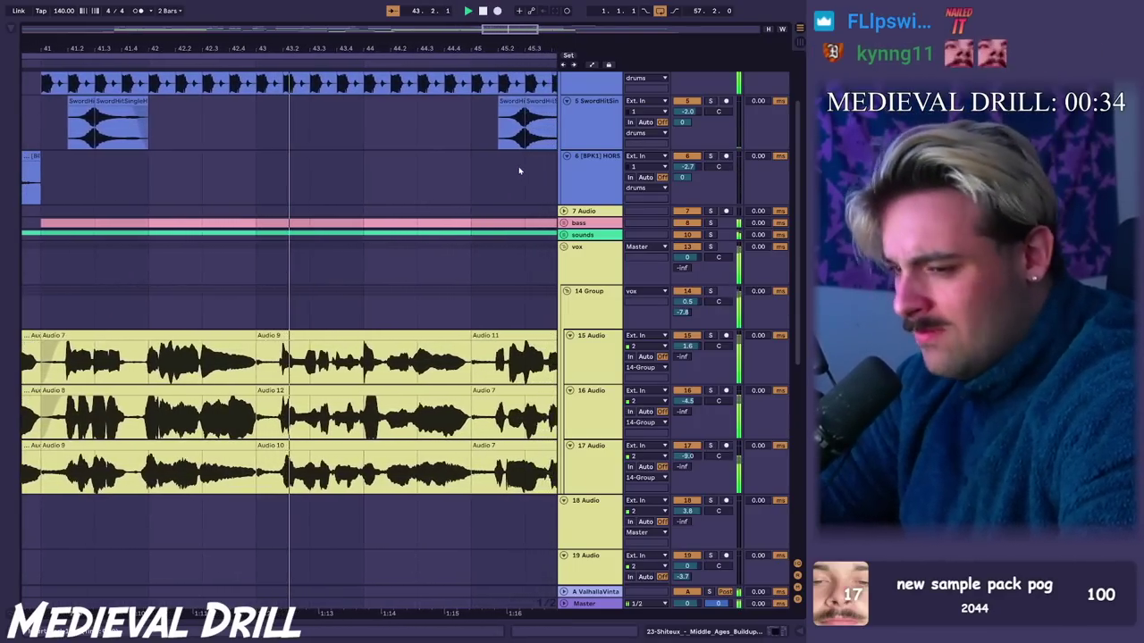
click(594, 250)
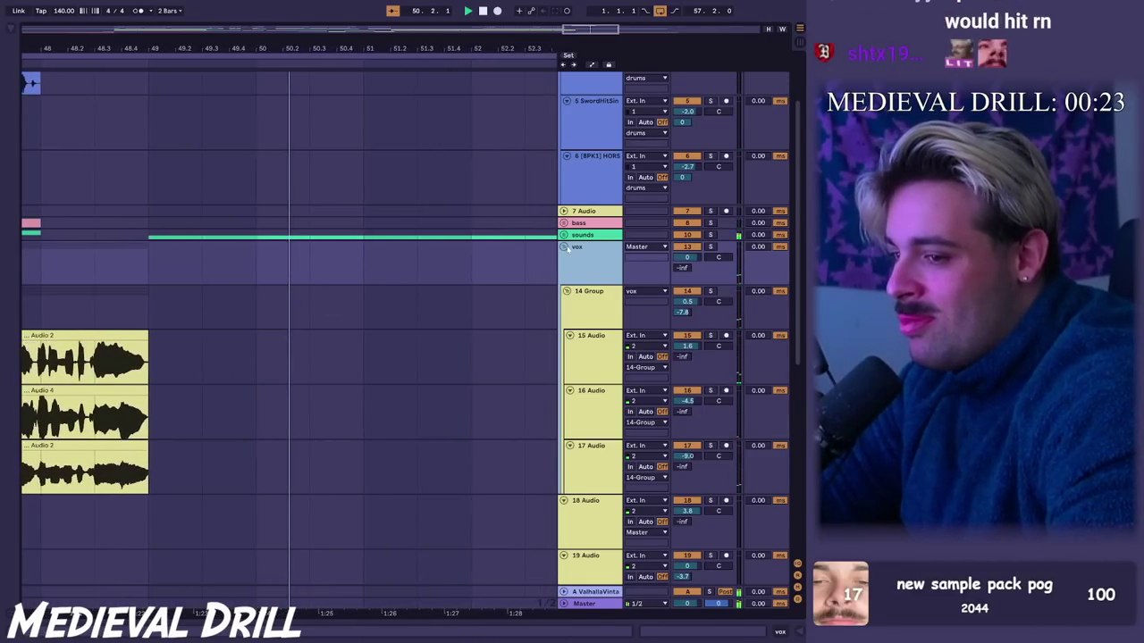
alt+click(564, 247)
click(564, 219)
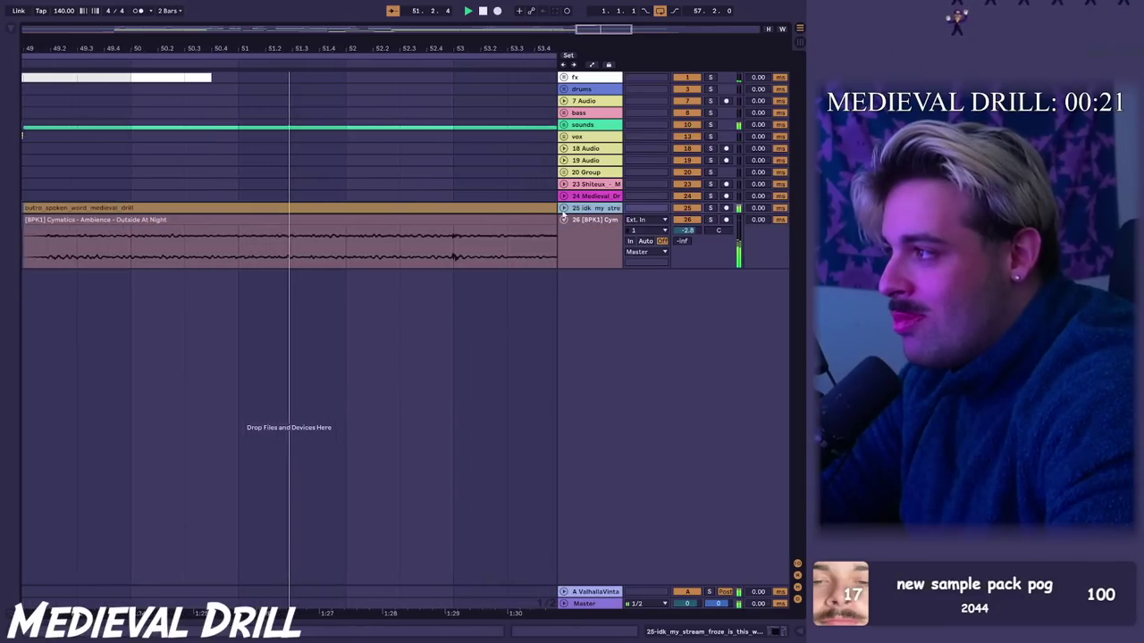
click(563, 207)
click(564, 262)
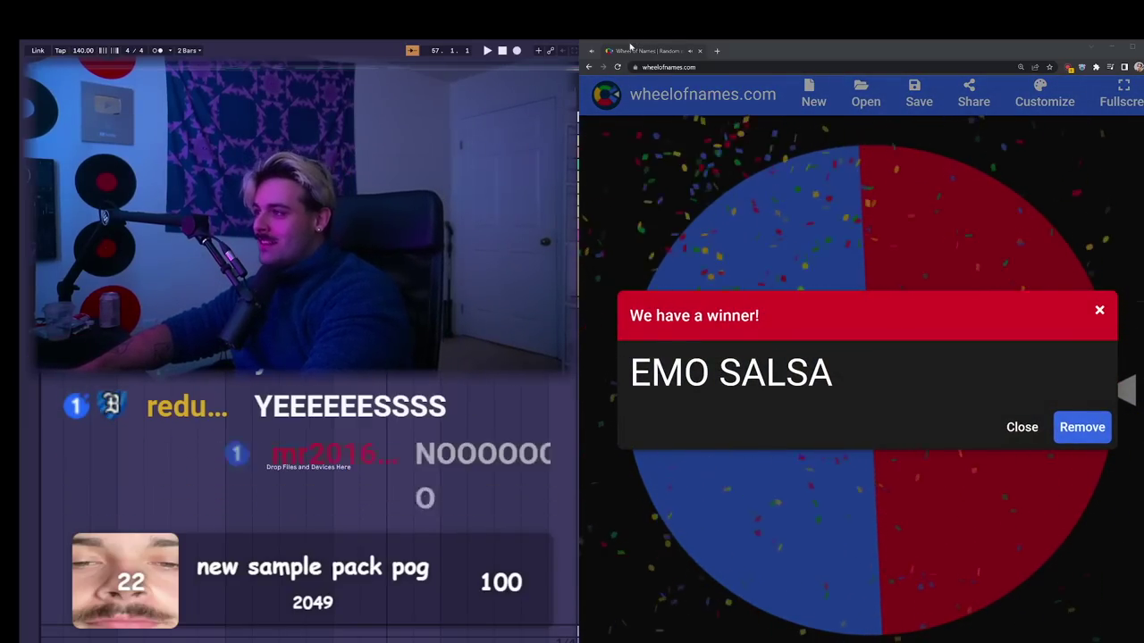
Step: Remove the winning EMO SALSA entry from the genre wheel and switch back to Ableton Live
click(1082, 427)
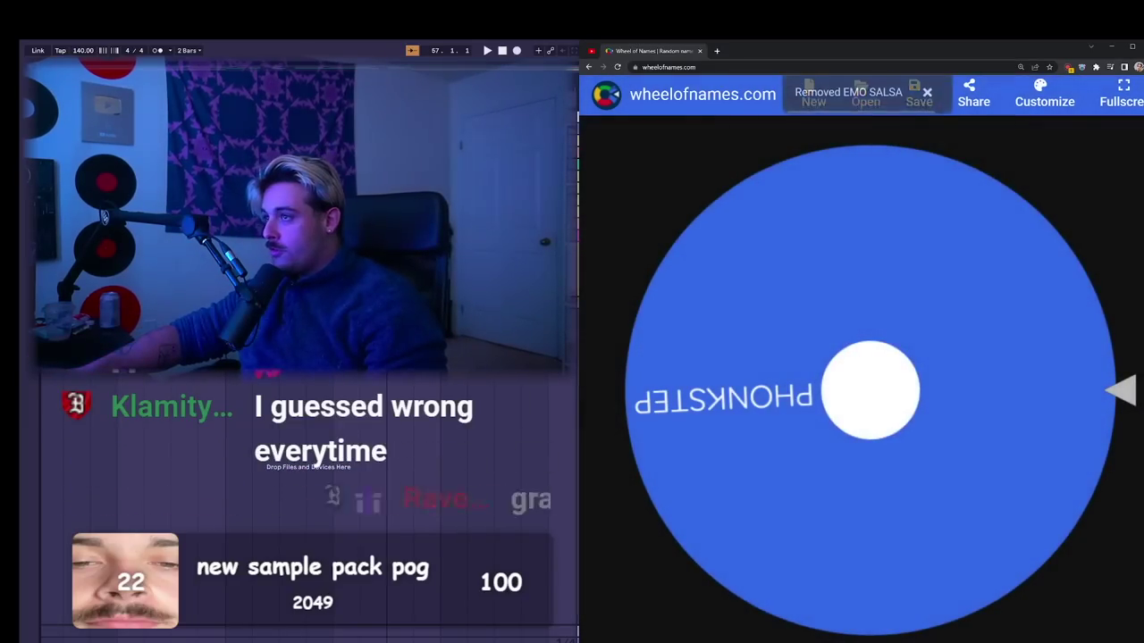
key(alt+Tab)
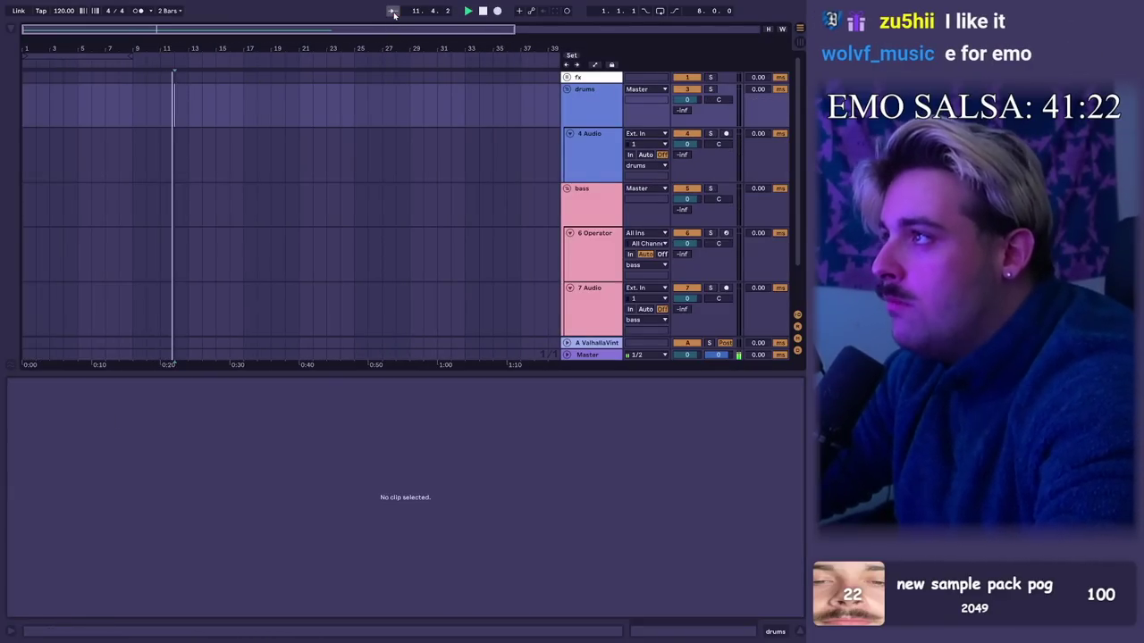
Step: Place the insert point at 9.1.1 on the empty 4 Audio drum track of the 120 BPM project and toggle playback
click(158, 147)
scroll(139, 161, down, 2)
key(space)
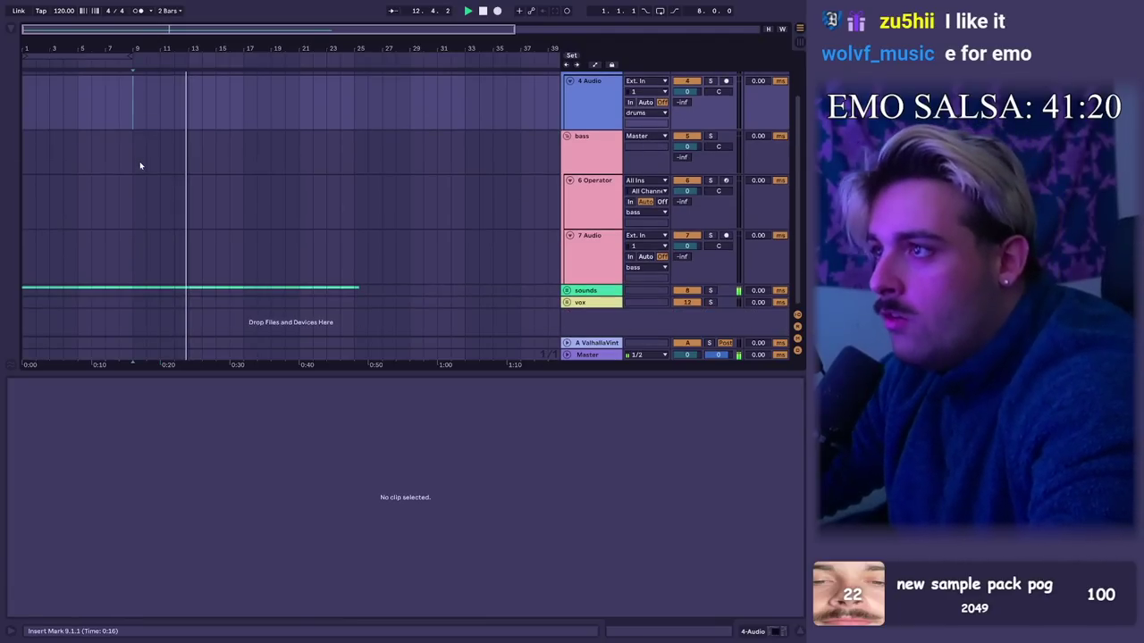
click(600, 159)
scroll(261, 127, up, 2)
click(140, 147)
scroll(349, 210, down, 2)
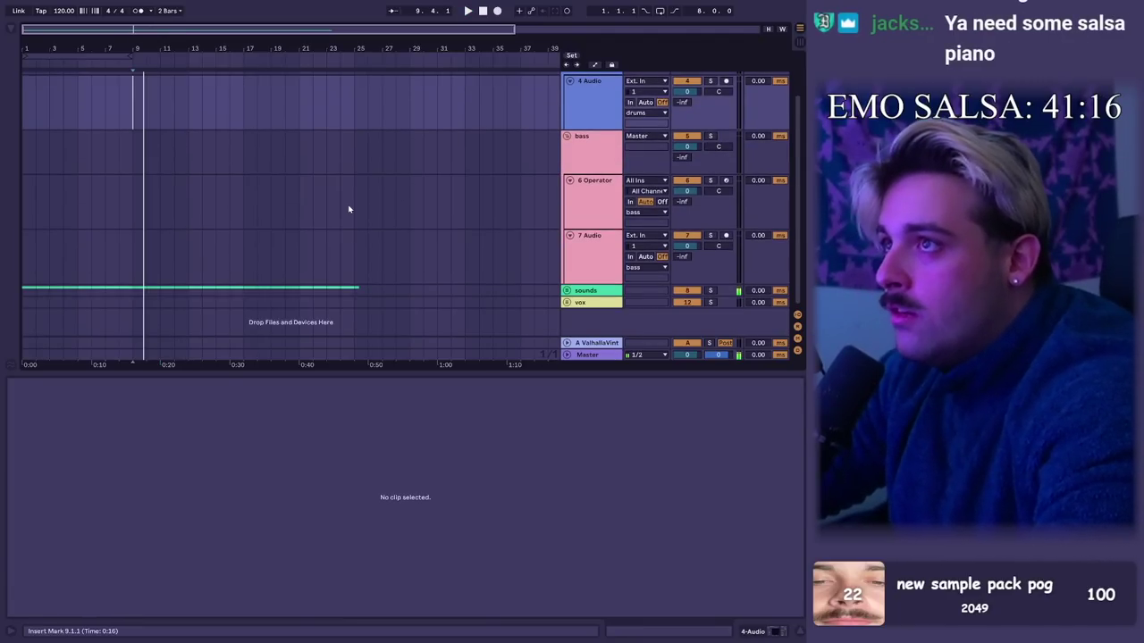
scroll(350, 210, up, 2)
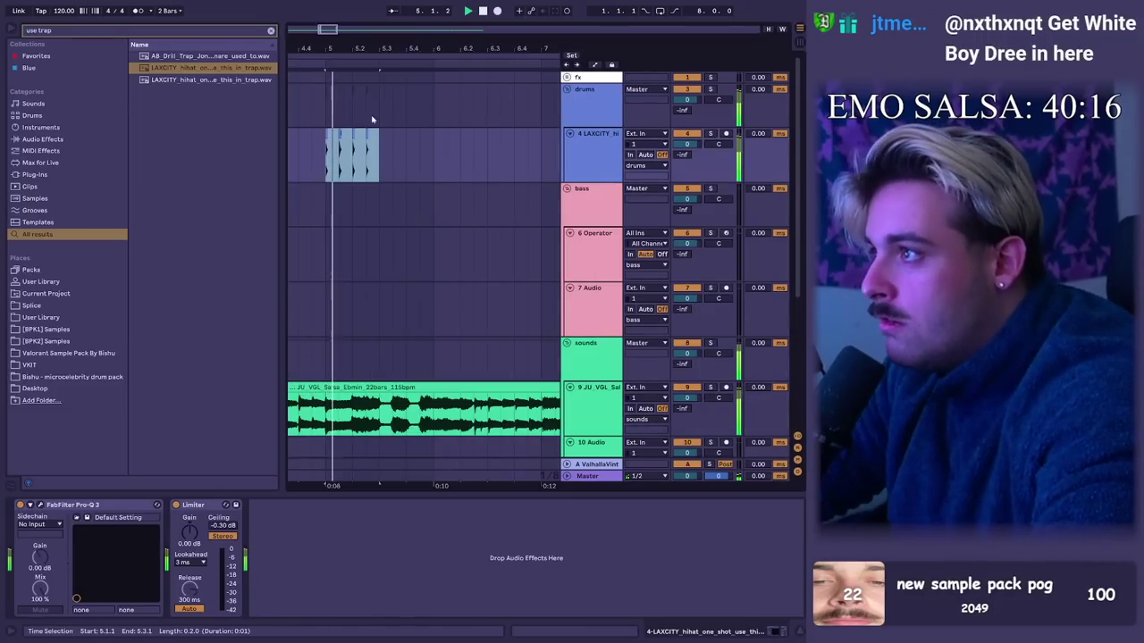
Step: Repeat the KBH clap hit at bar 5 along its drum track by duplicating it three times
drag(384, 50, 386, 44)
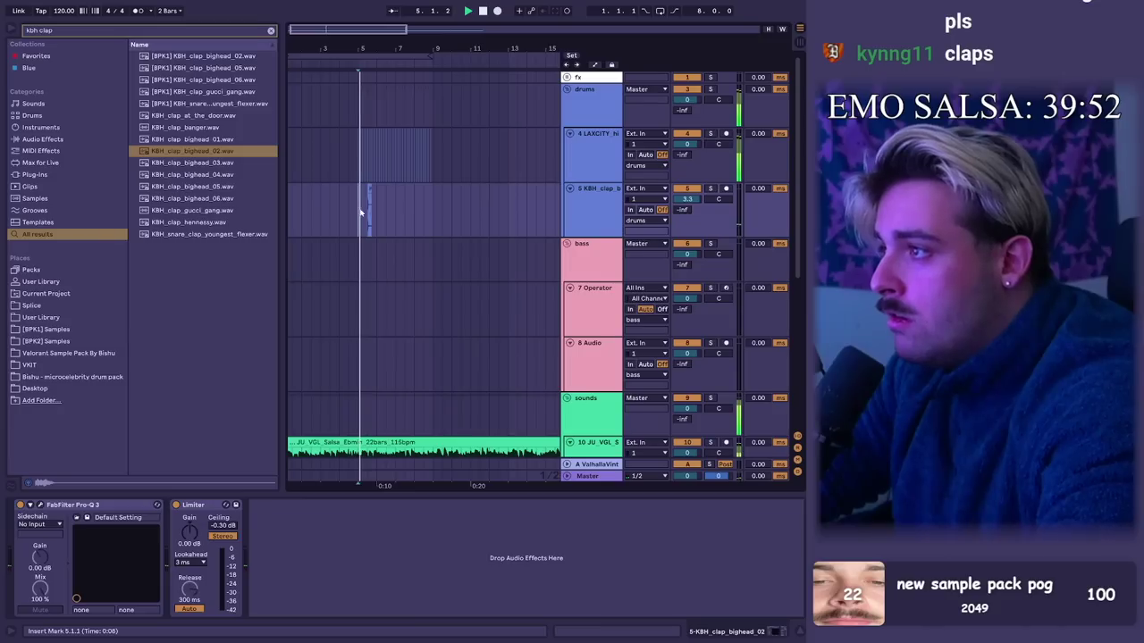
click(381, 213)
key(ctrl+d)
key(ctrl+d)
key(ctrl+d)
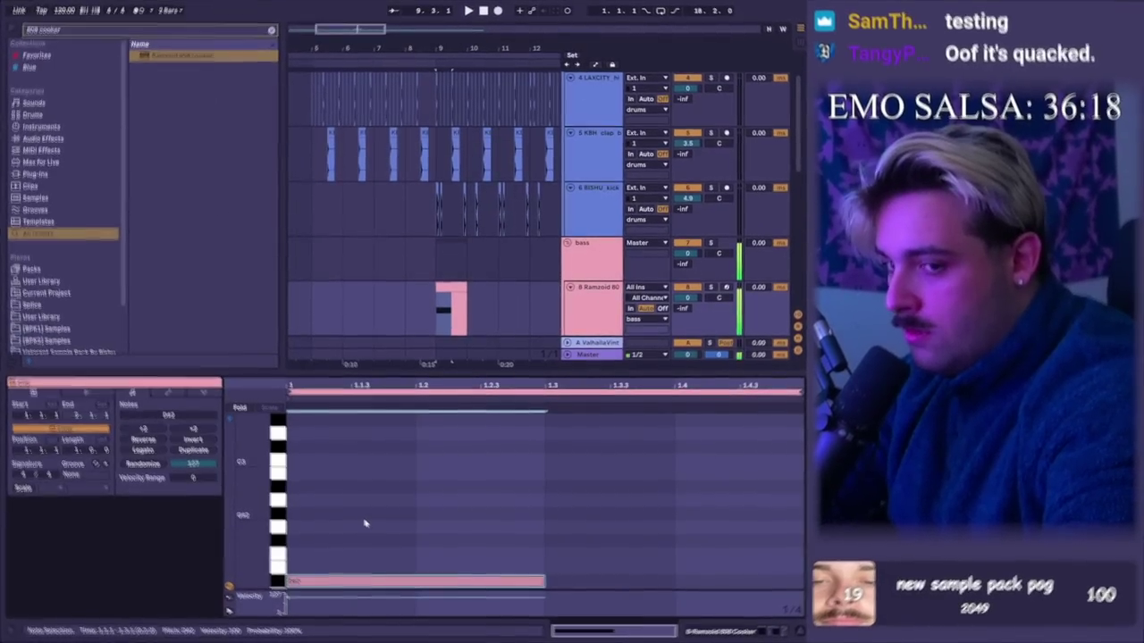
Step: Set the Ramzoid 808 bass track's volume to -3.2 dB and return to its device chain
drag(687, 299, 688, 309)
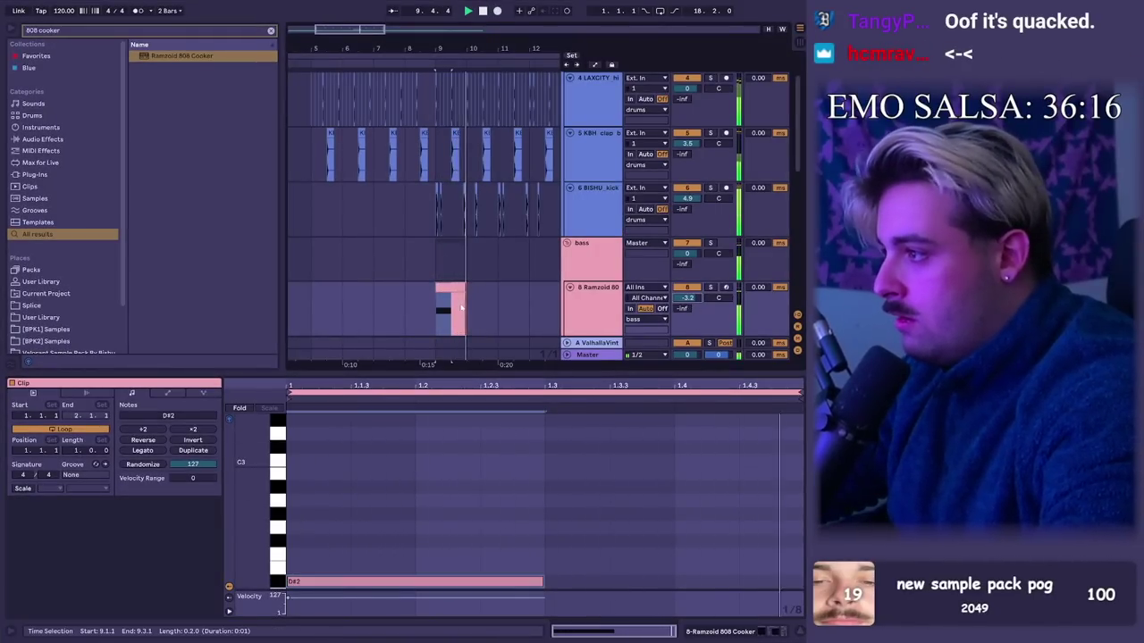
key(shift+Tab)
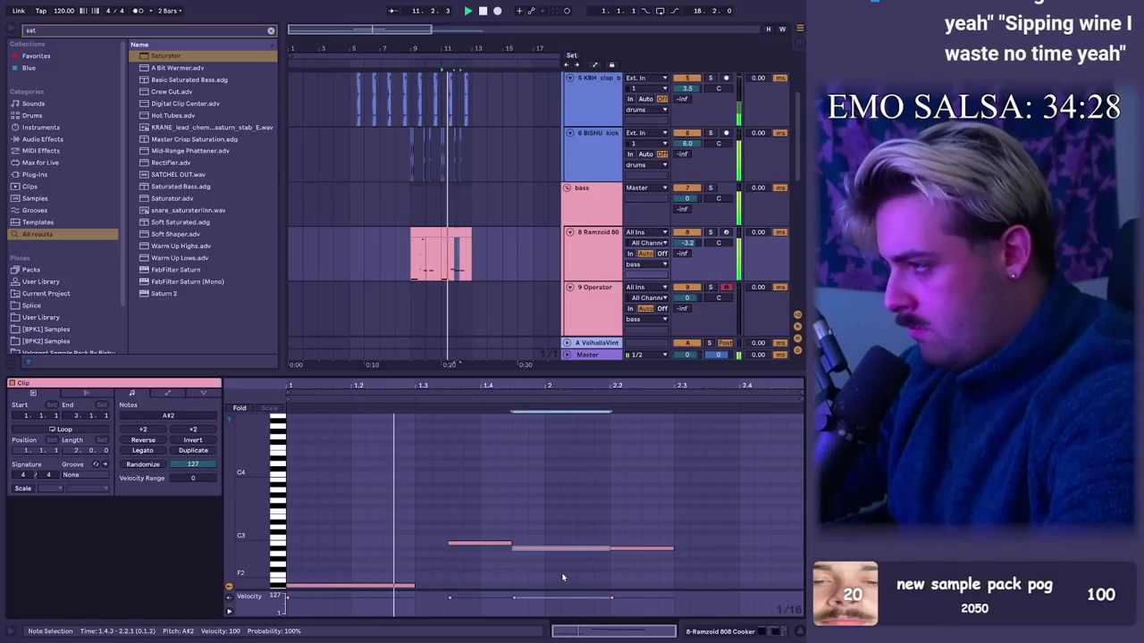
key(shift+Tab)
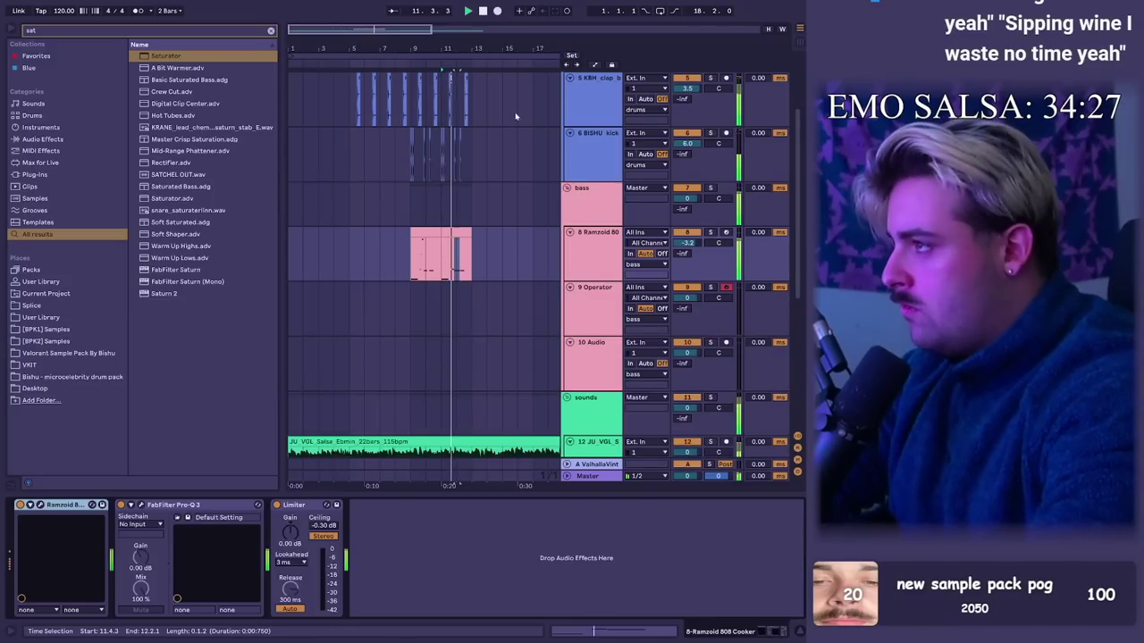
Step: Check the 808 pattern against the kicks through bar 12 and return the insert point to 5.1.1
drag(464, 62, 462, 127)
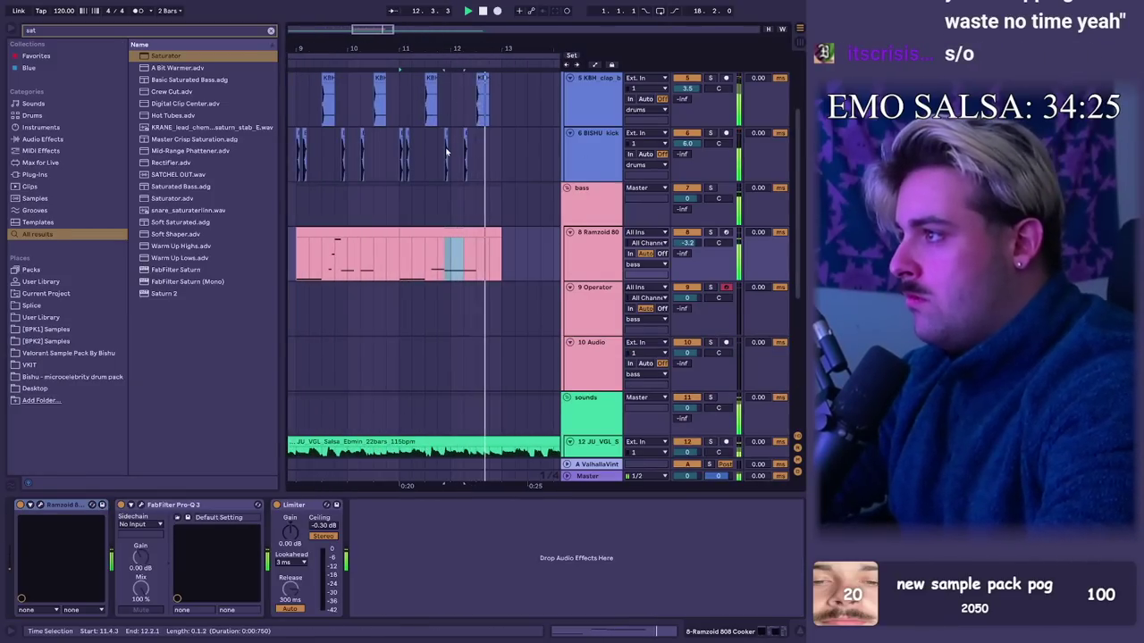
click(447, 153)
drag(438, 49, 438, 18)
click(344, 259)
key(space)
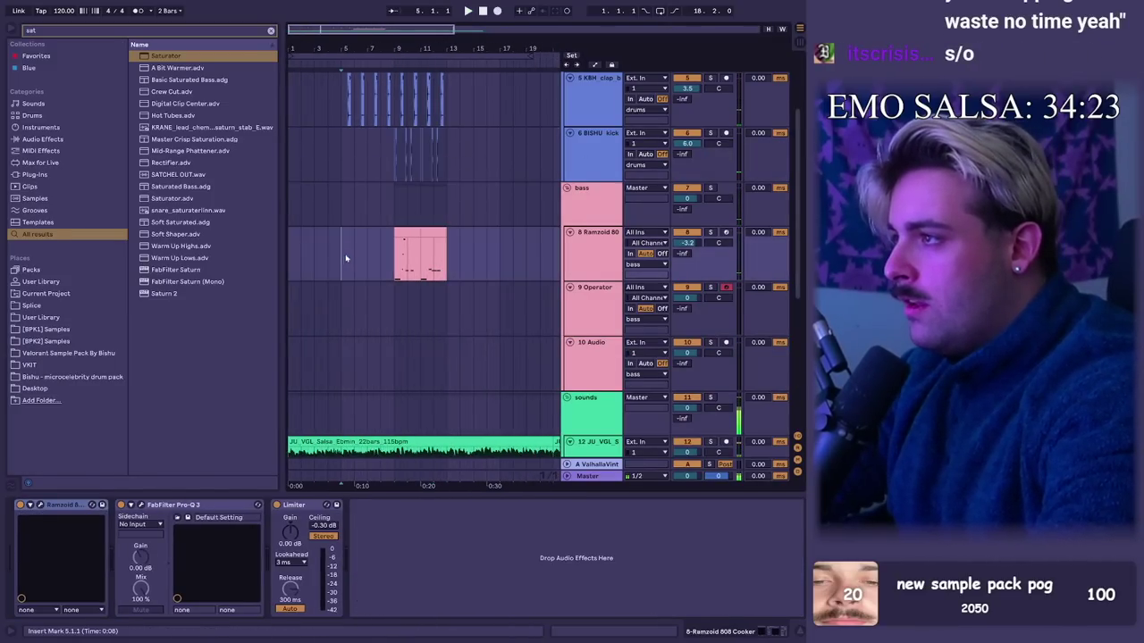
scroll(326, 256, down, 5)
click(311, 314)
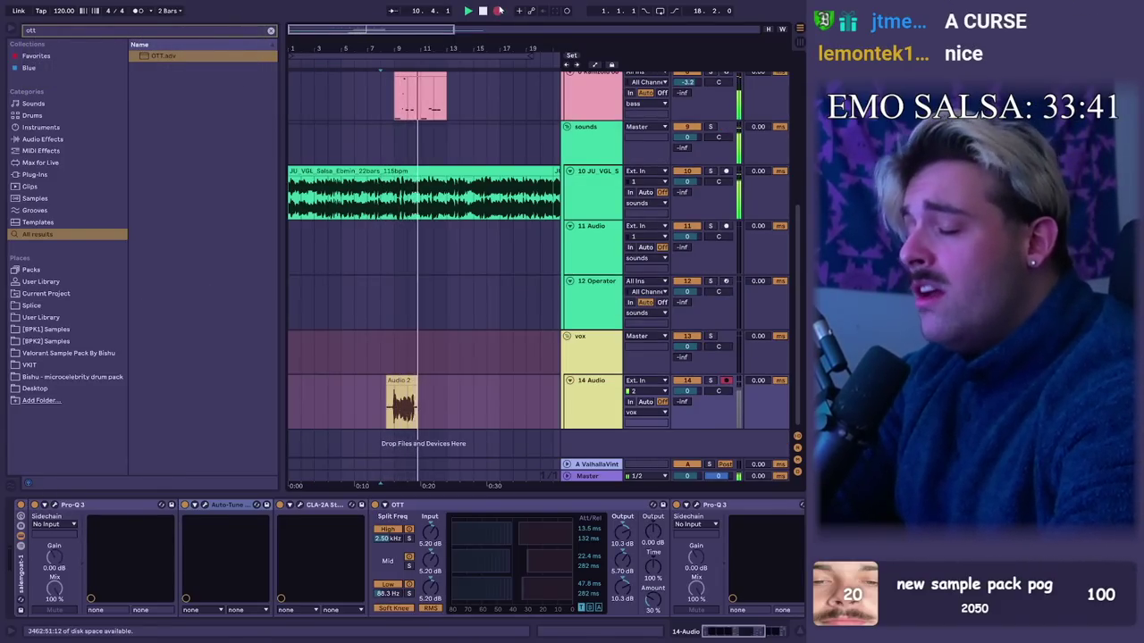
Step: Stop the first vocal recording on 14 Audio, play the take back, and set the track's volume to 3.5 dB
key(space)
key(space)
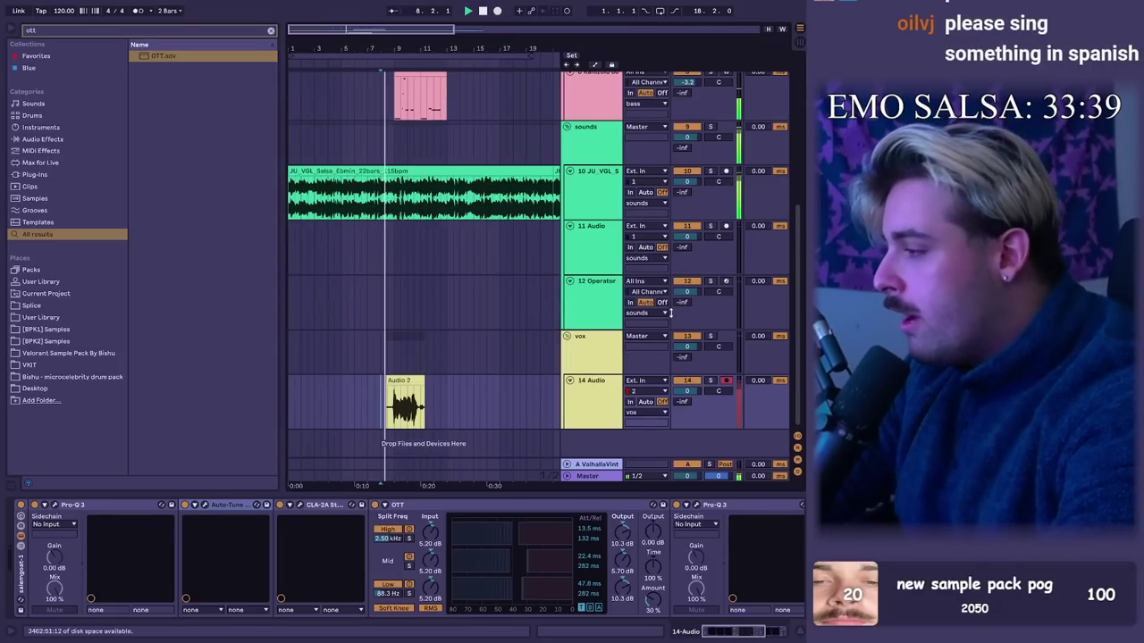
drag(734, 632, 799, 597)
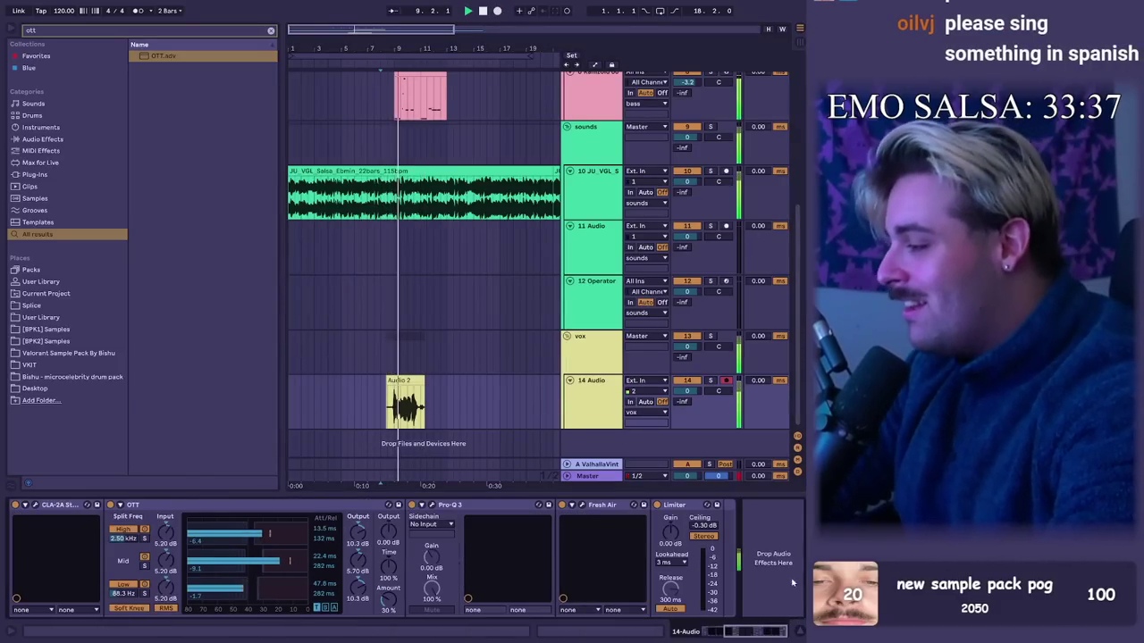
drag(686, 393, 685, 391)
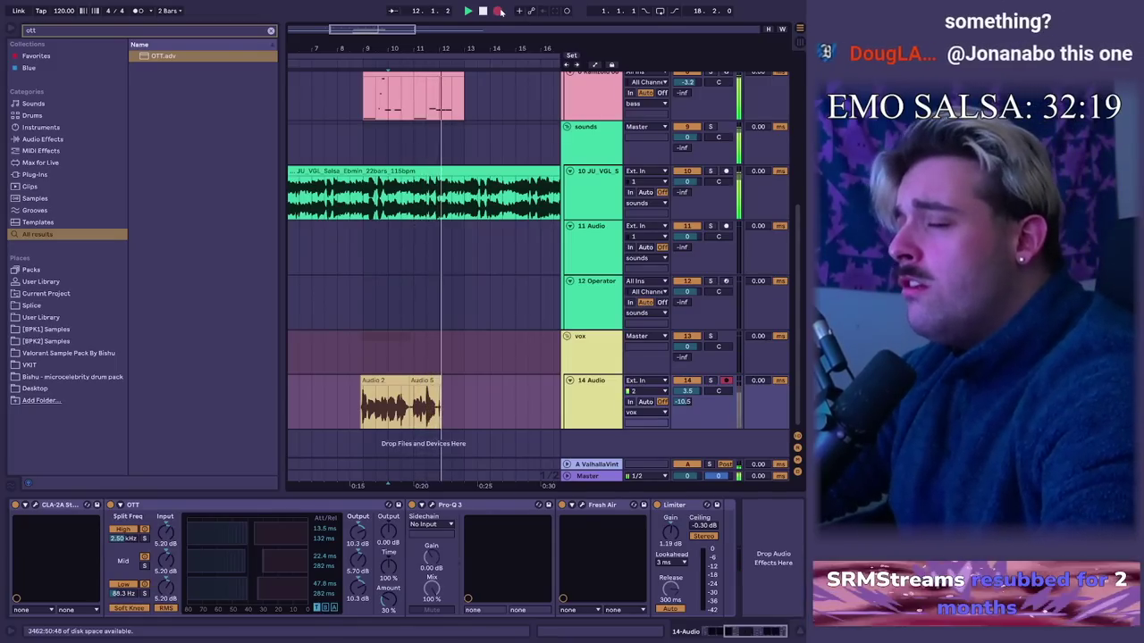
Step: Finish recording the follow-up vocal take on 14 Audio, play it back from around bar 11, and select its tail
click(500, 11)
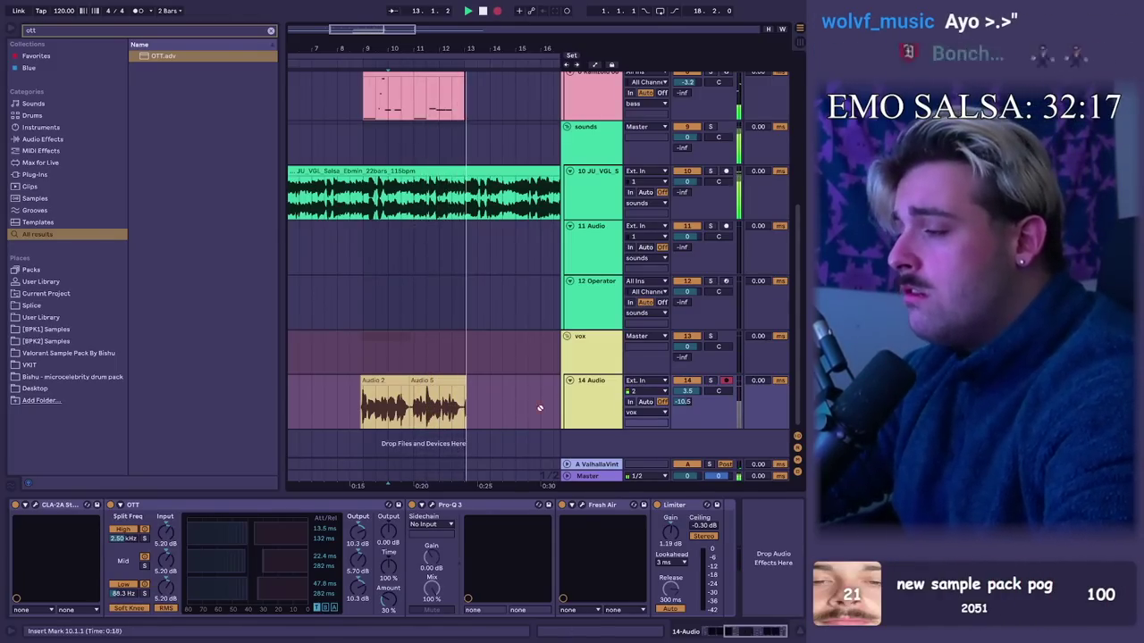
click(420, 406)
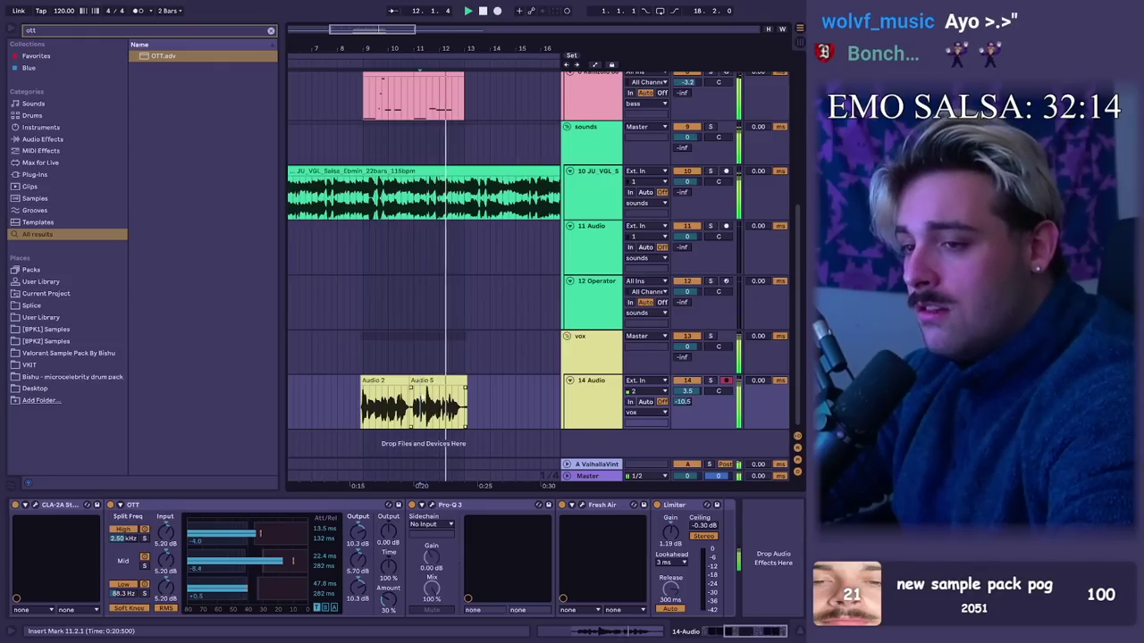
drag(464, 407, 489, 411)
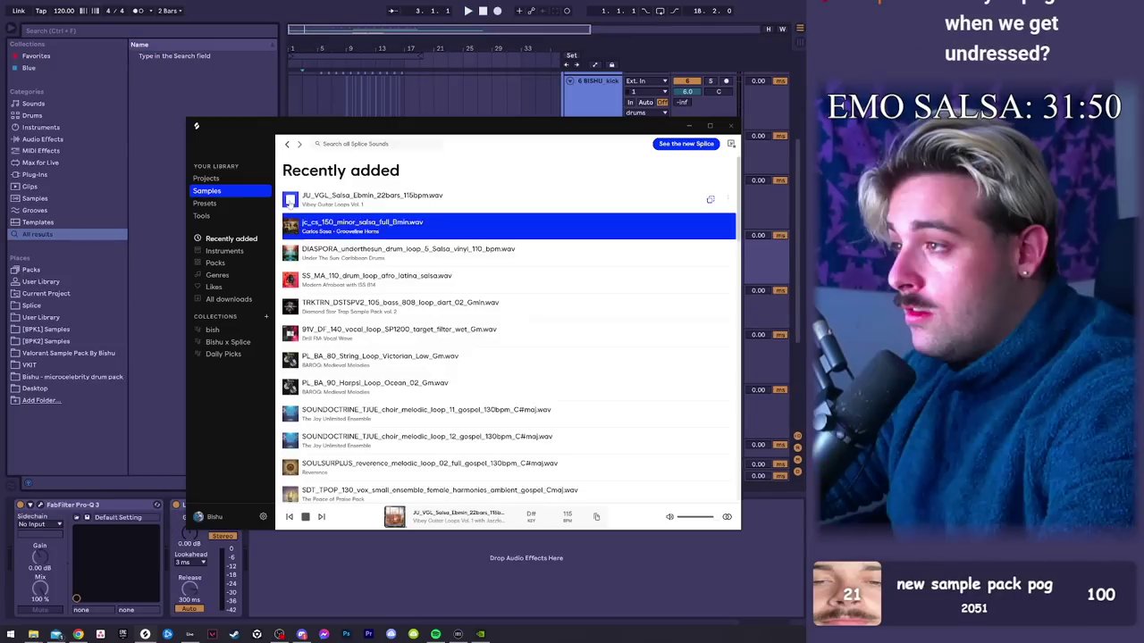
Step: Place Splice's DIASPORA salsa drum loop at 5.1.1 on the empty bass audio track and set its warp mode to Complex
key(Down)
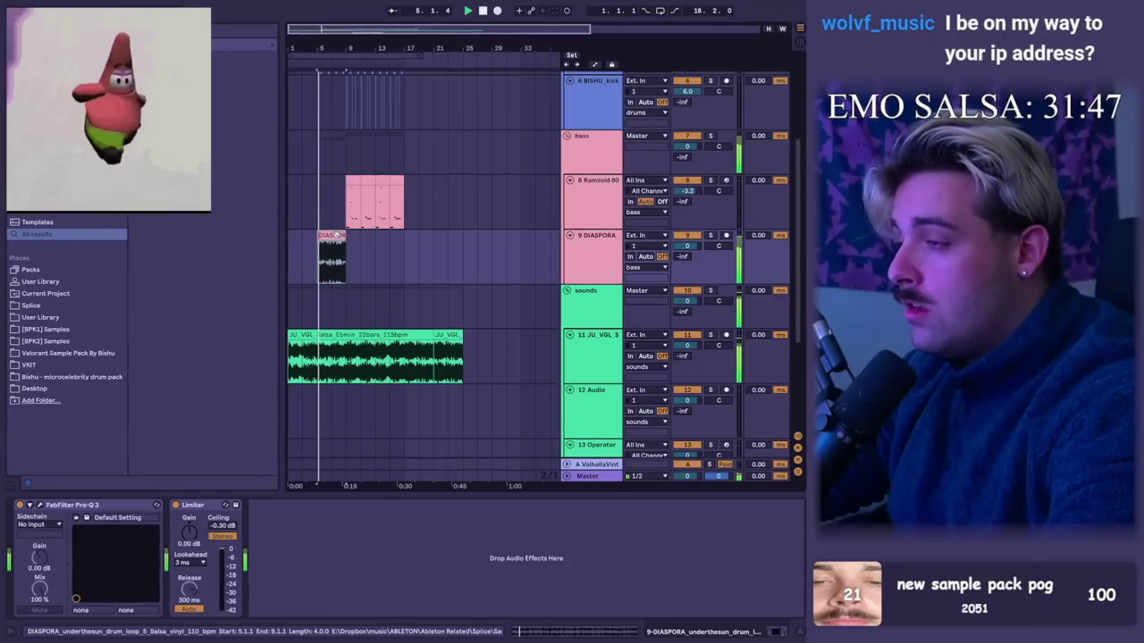
click(143, 416)
click(137, 463)
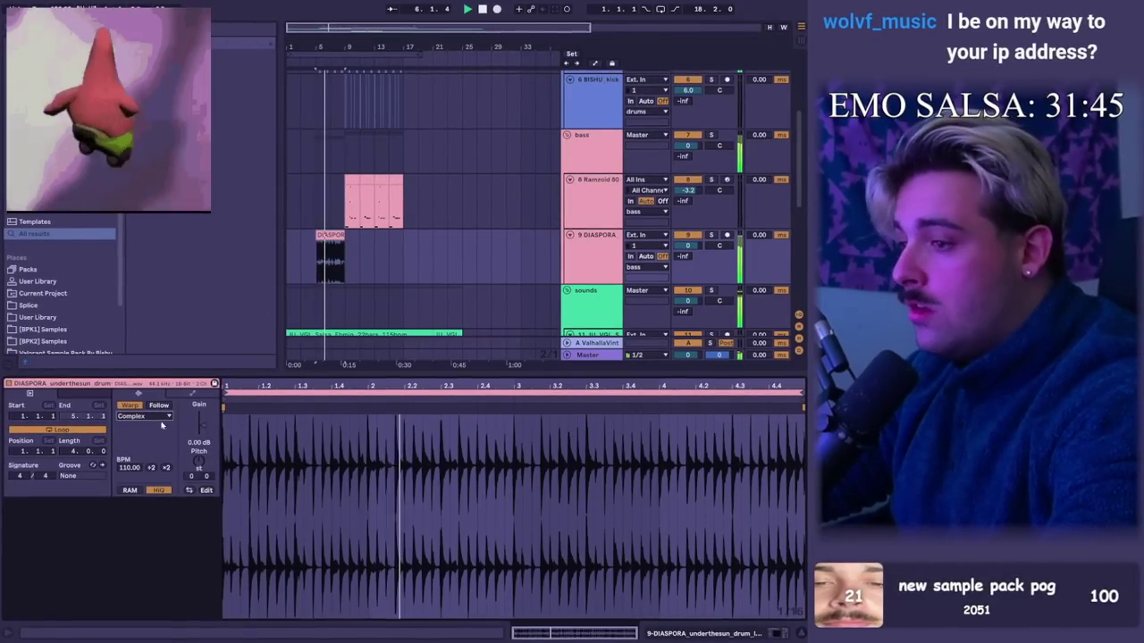
key(shift+Tab)
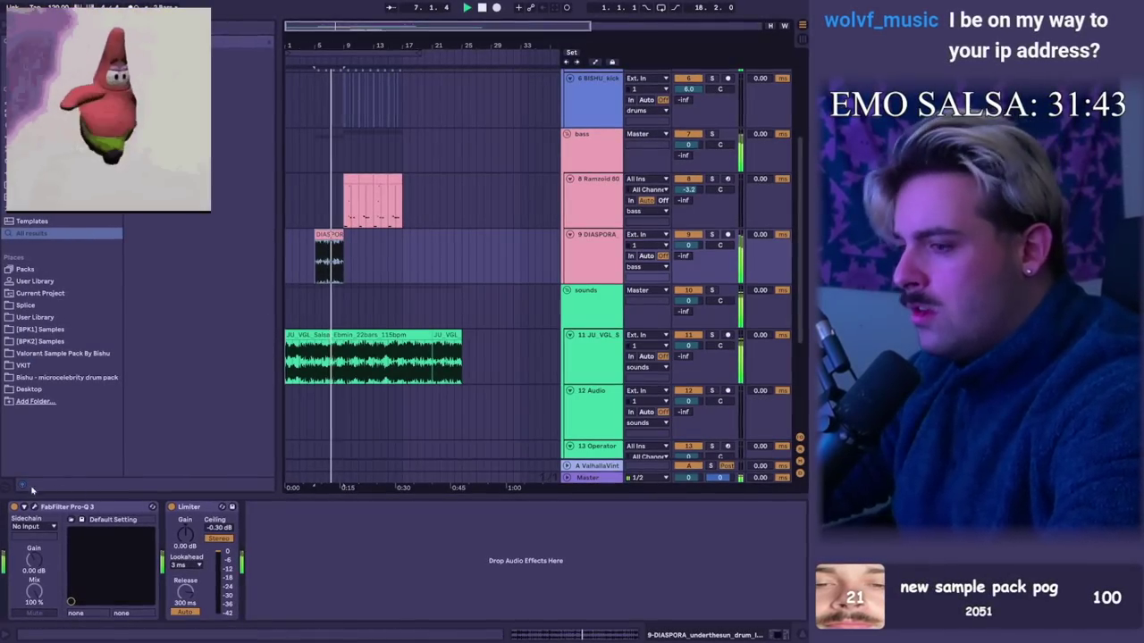
Step: Narrow the DIASPORA drum loop's frequency range from both the low and high ends in FabFilter Pro-Q 3
click(35, 507)
drag(136, 272, 313, 274)
drag(566, 271, 478, 273)
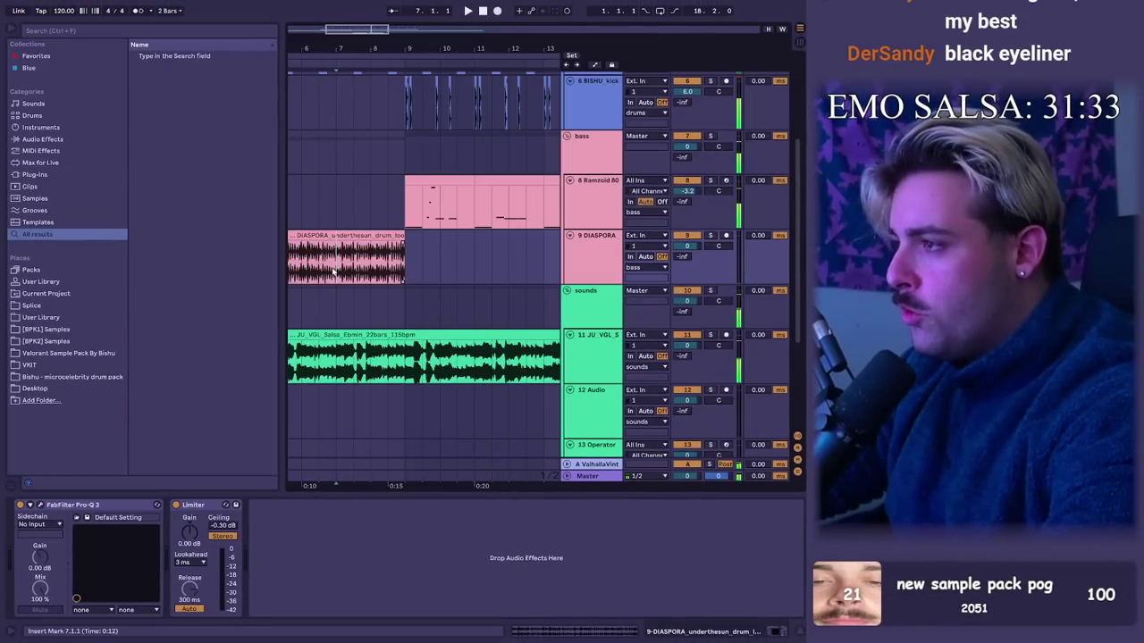
Step: Audition SS_MA_110_drum_loop_afro_latina_salsa.wav in Splice and place it at 9.1.1 on a drum audio track
drag(365, 28, 365, 41)
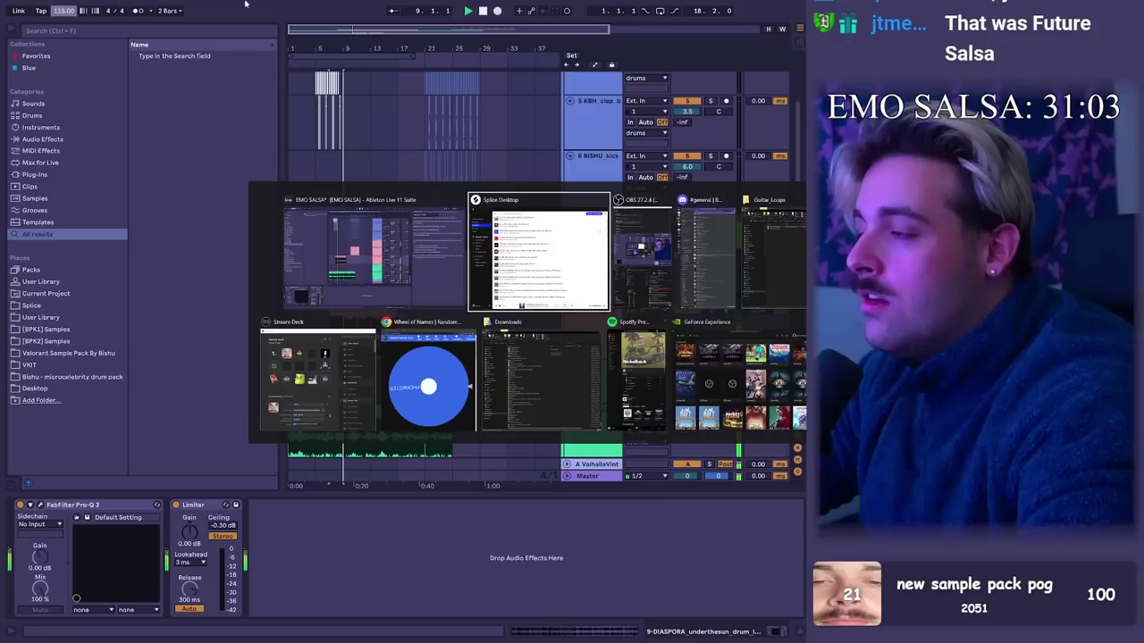
click(550, 237)
click(295, 248)
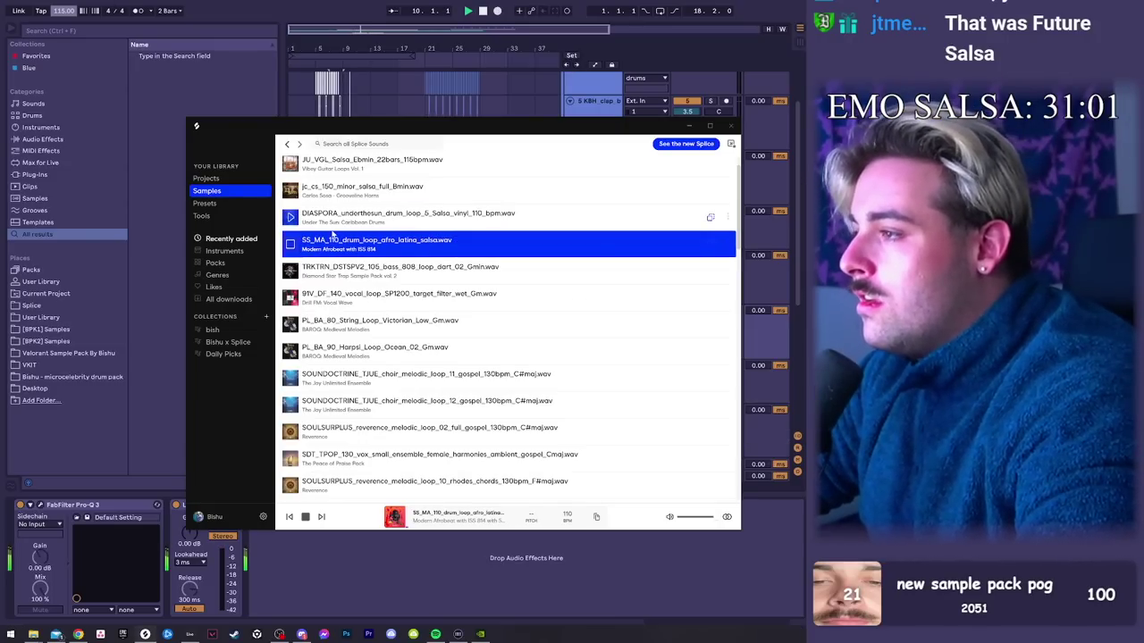
drag(539, 273, 349, 289)
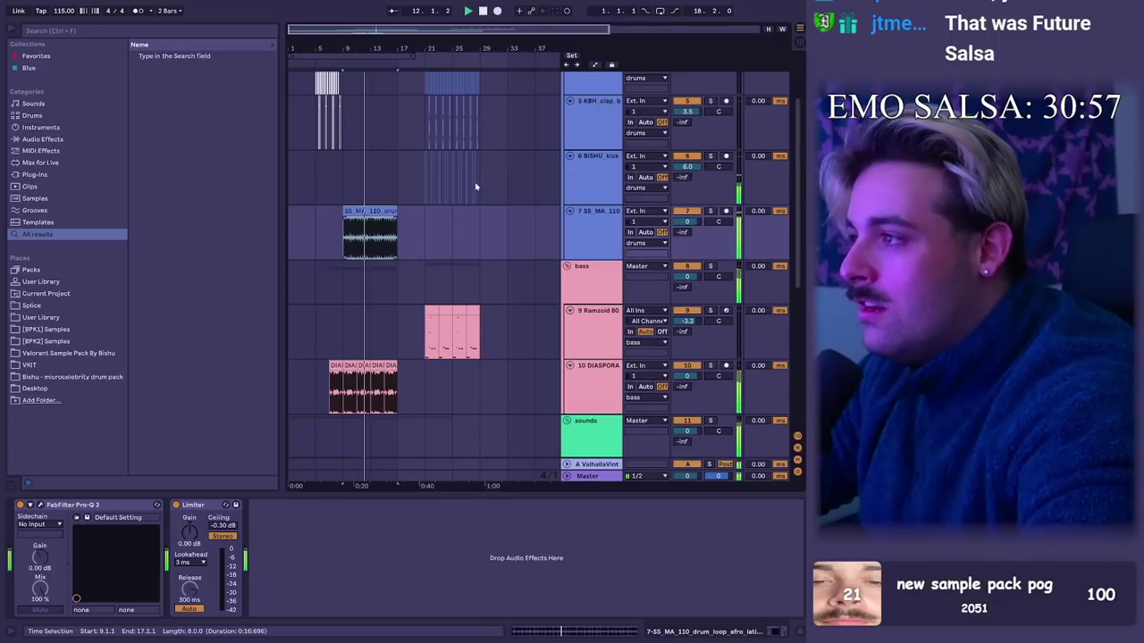
Step: Delete the repeated DIASPORA loop clips from bar 9 onward and select the afro latina salsa loop
scroll(389, 380, down, 12)
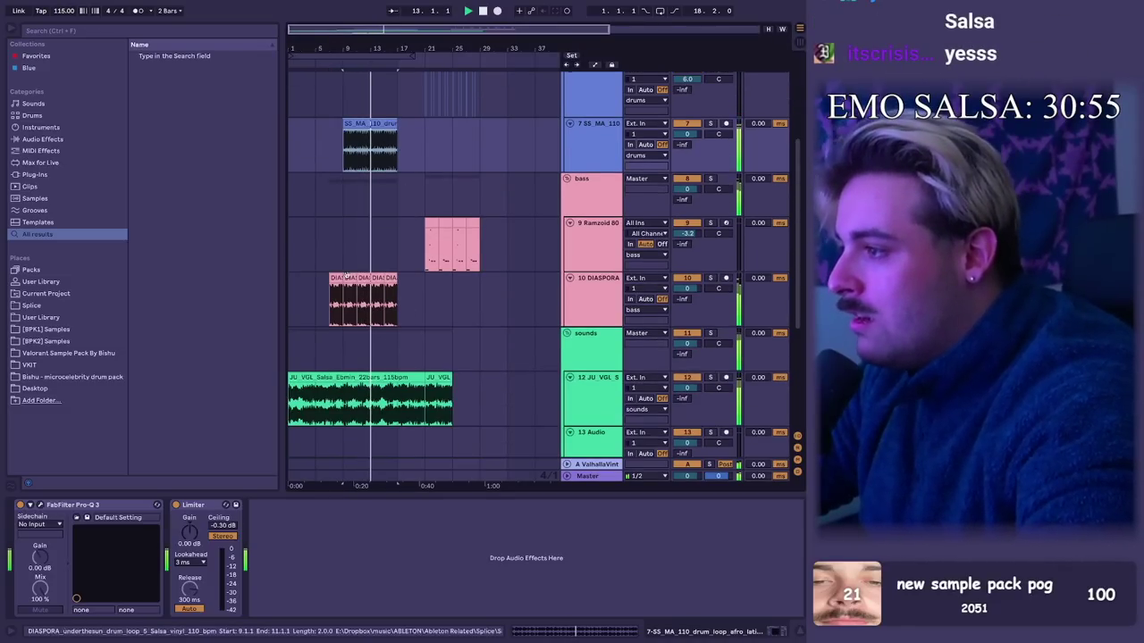
scroll(374, 356, up, 6)
click(347, 143)
drag(424, 304, 344, 299)
key(Delete)
click(358, 127)
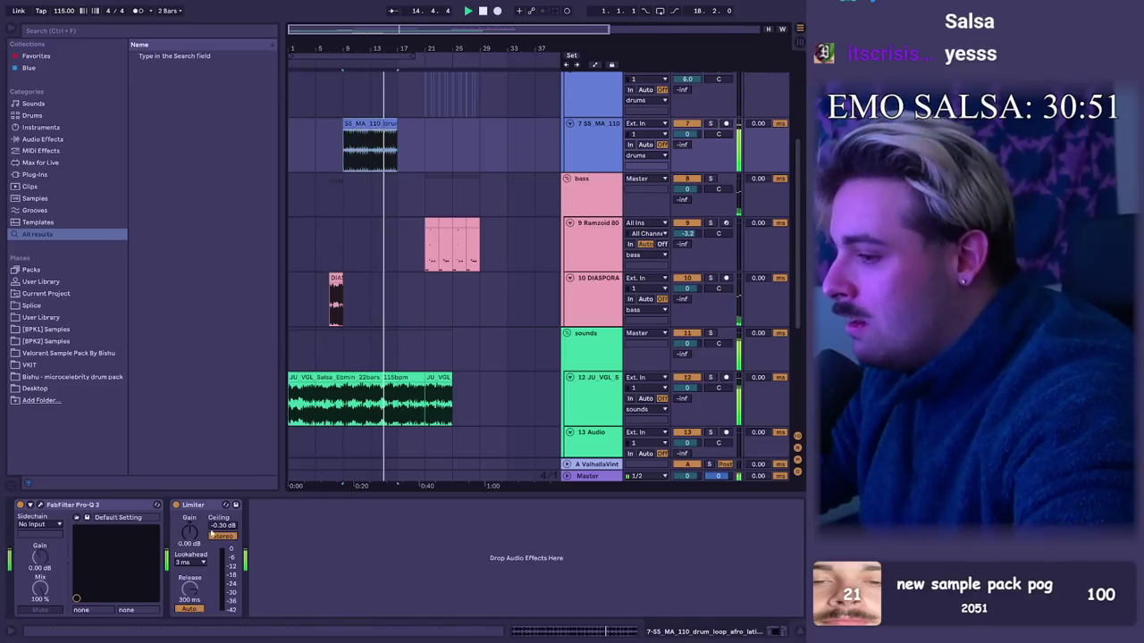
Step: Play back the two vocal clips on 16 Audio and delete the tail of Audio 9 after about bar 12
click(370, 402)
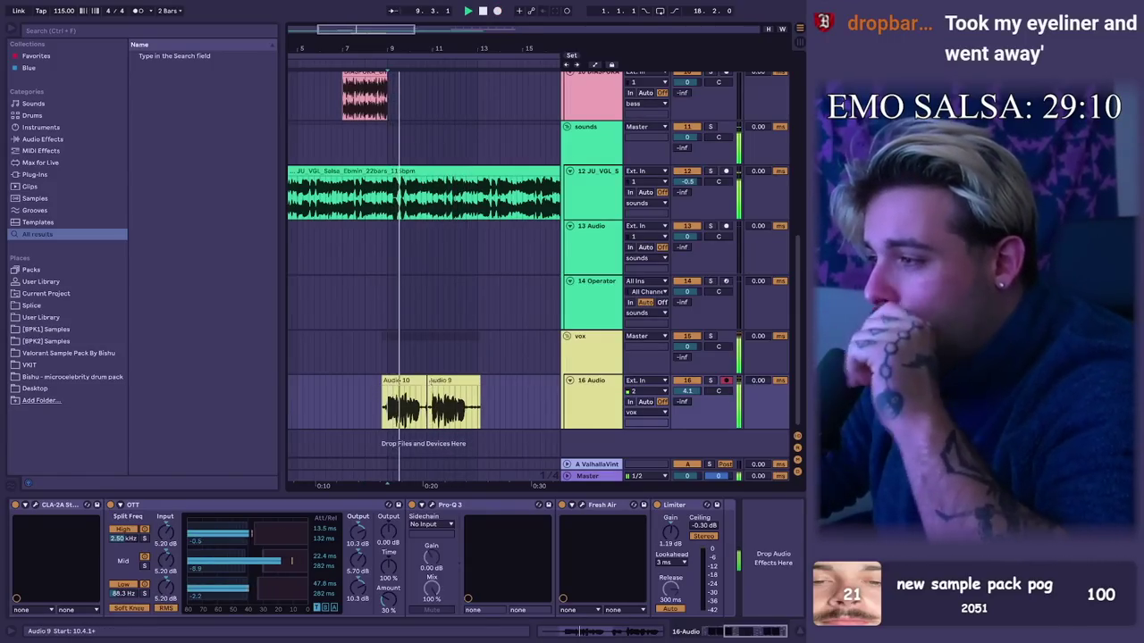
click(421, 386)
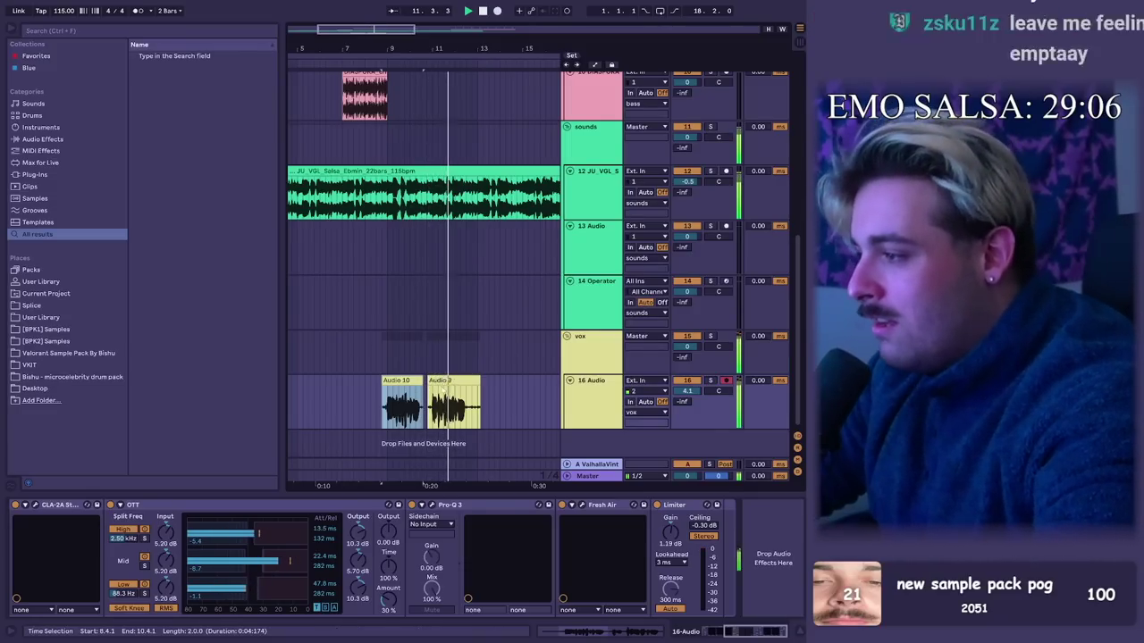
drag(464, 402, 494, 402)
key(Delete)
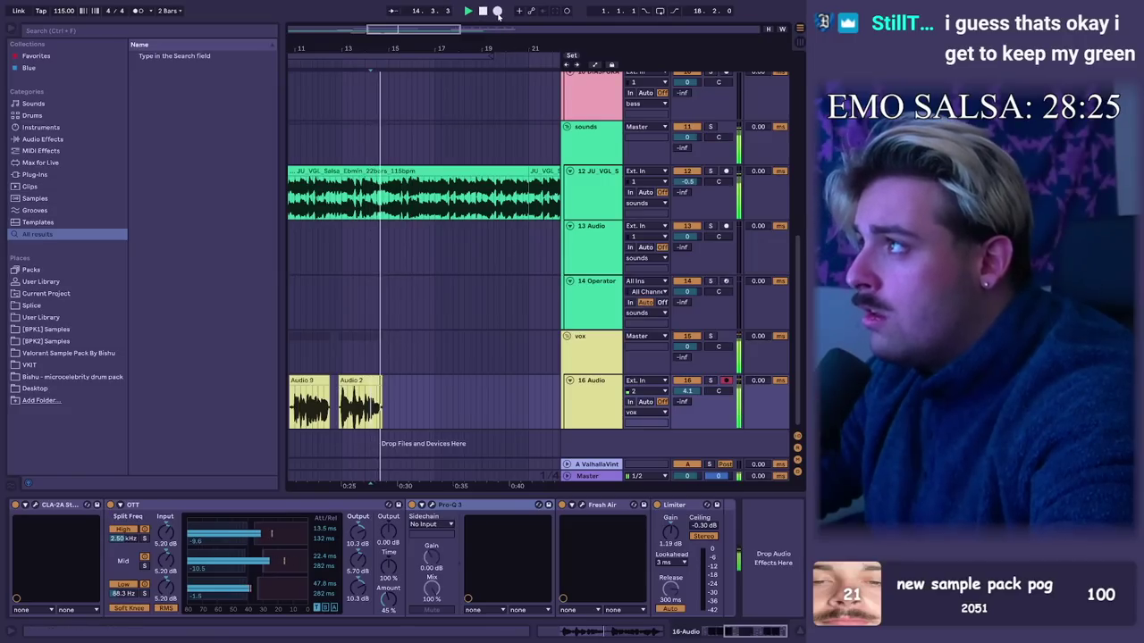
Step: Record another vocal take on 16 Audio after bar 14 and duplicate the track
click(497, 12)
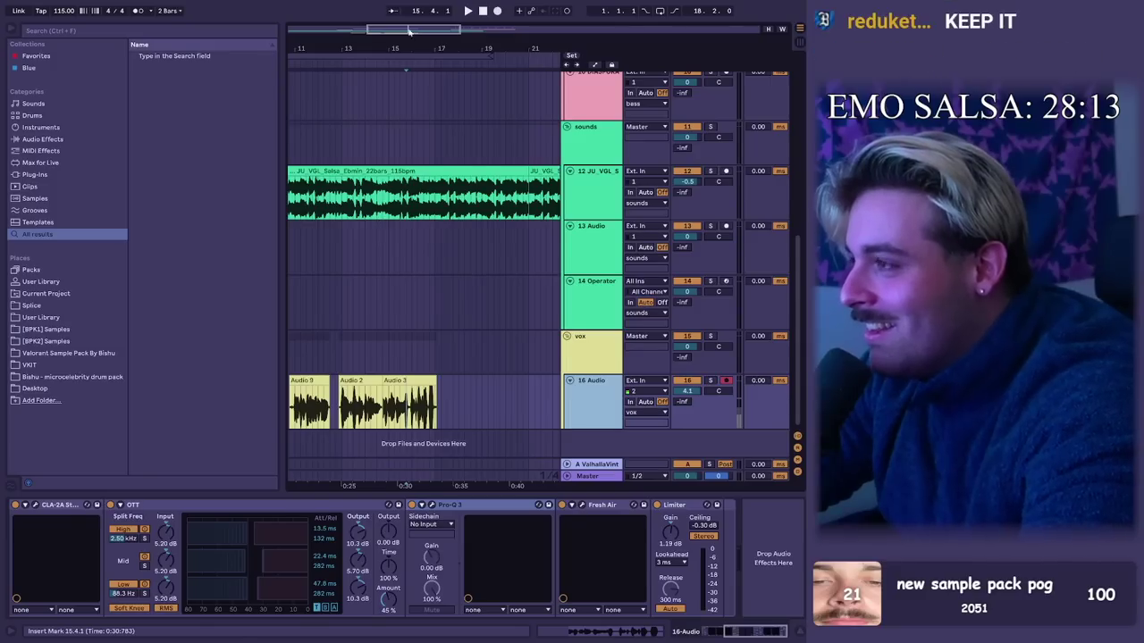
key(ctrl+d)
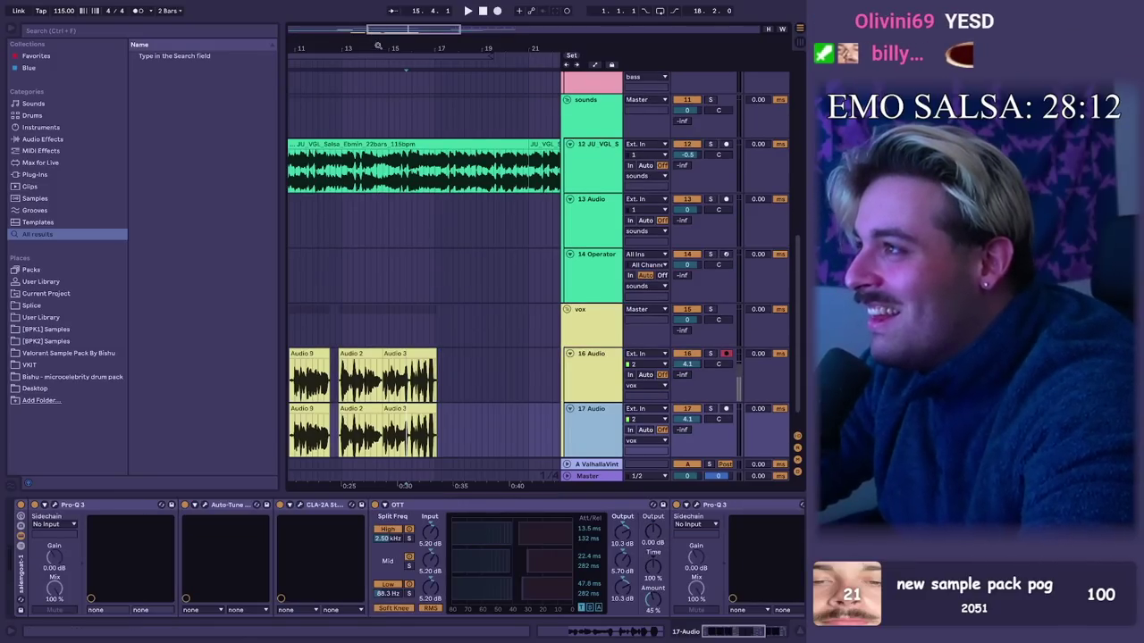
Step: Delete the earlier vocal clips on the duplicated 17 Audio track, keeping only the final part of Audio 3
scroll(408, 302, down, 3)
drag(397, 438, 309, 437)
key(Delete)
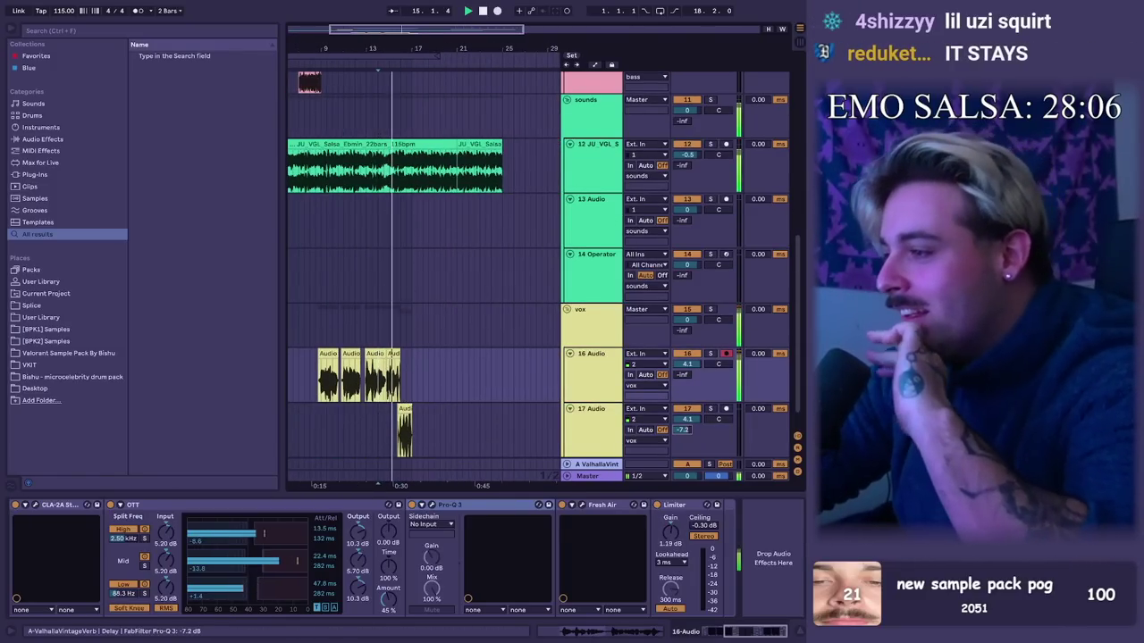
Step: Trim the tail of the Audio 3 vocal clip on 16 Audio just before bar 16
drag(401, 49, 434, 135)
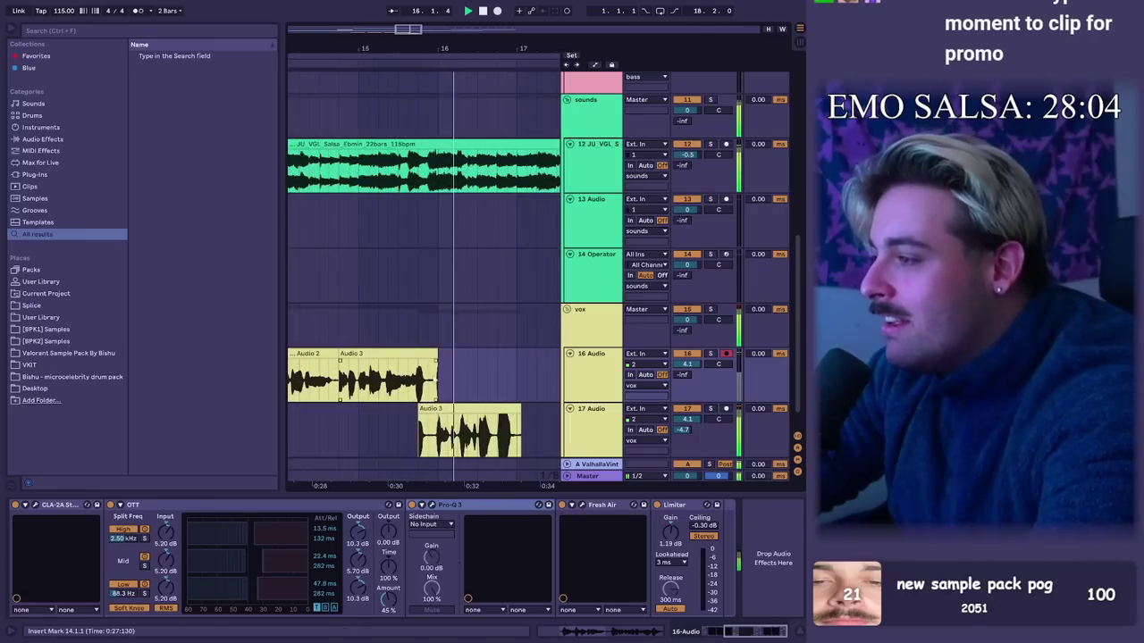
drag(428, 381, 461, 380)
key(minus)
key(minus)
key(minus)
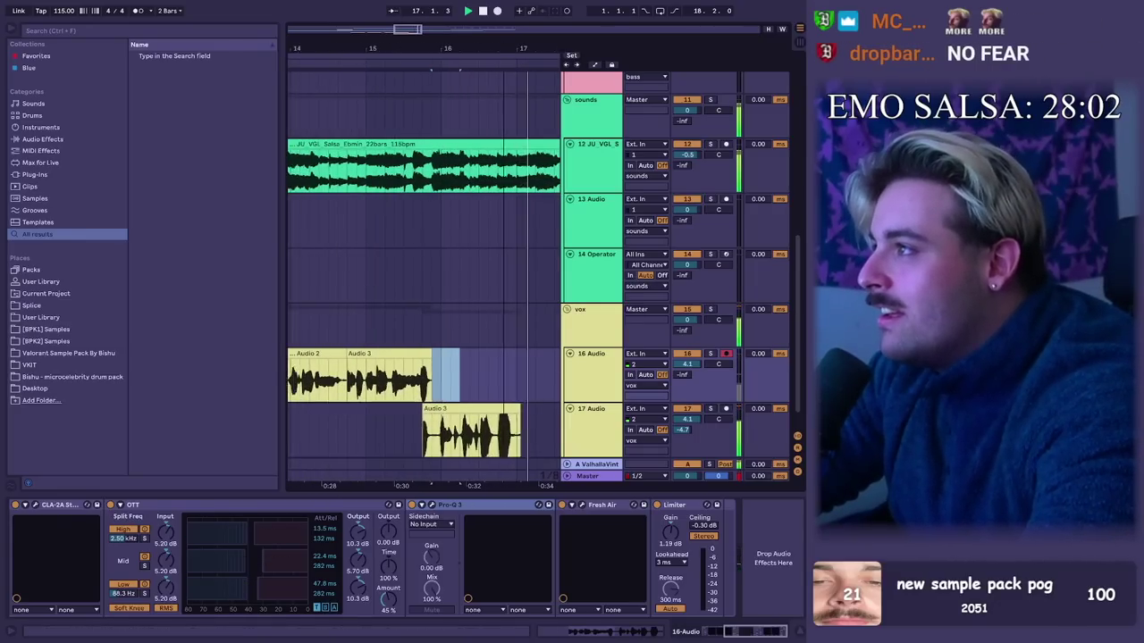
Step: Show the track panning modulation of the Audio 3 clip on 17 Audio and draw pan steps alternating between left and right
click(499, 398)
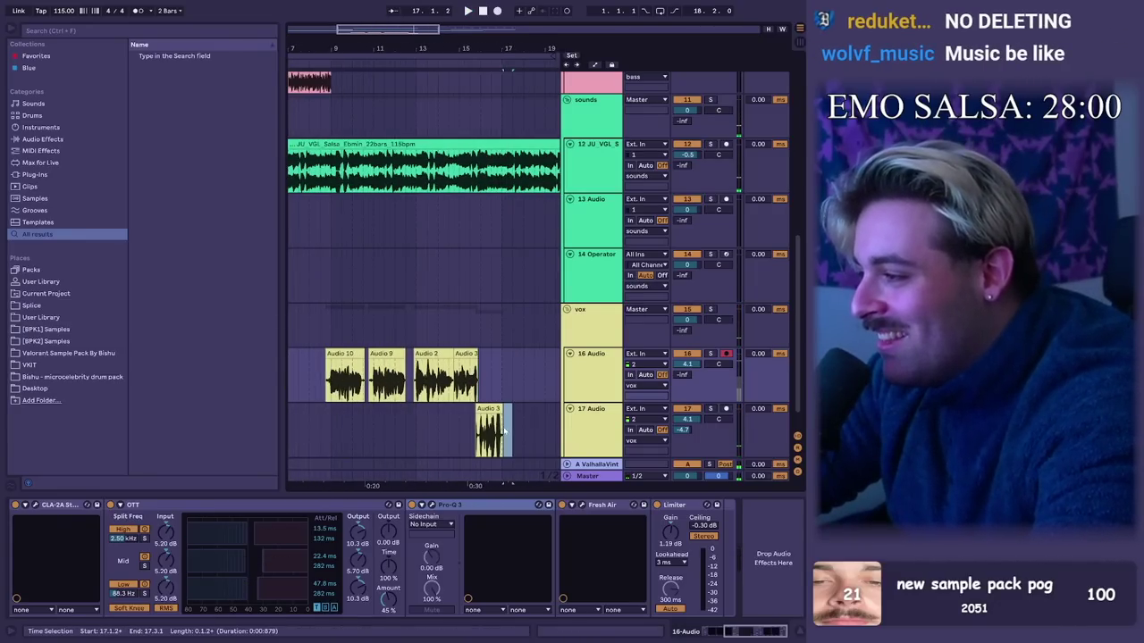
right_click(724, 421)
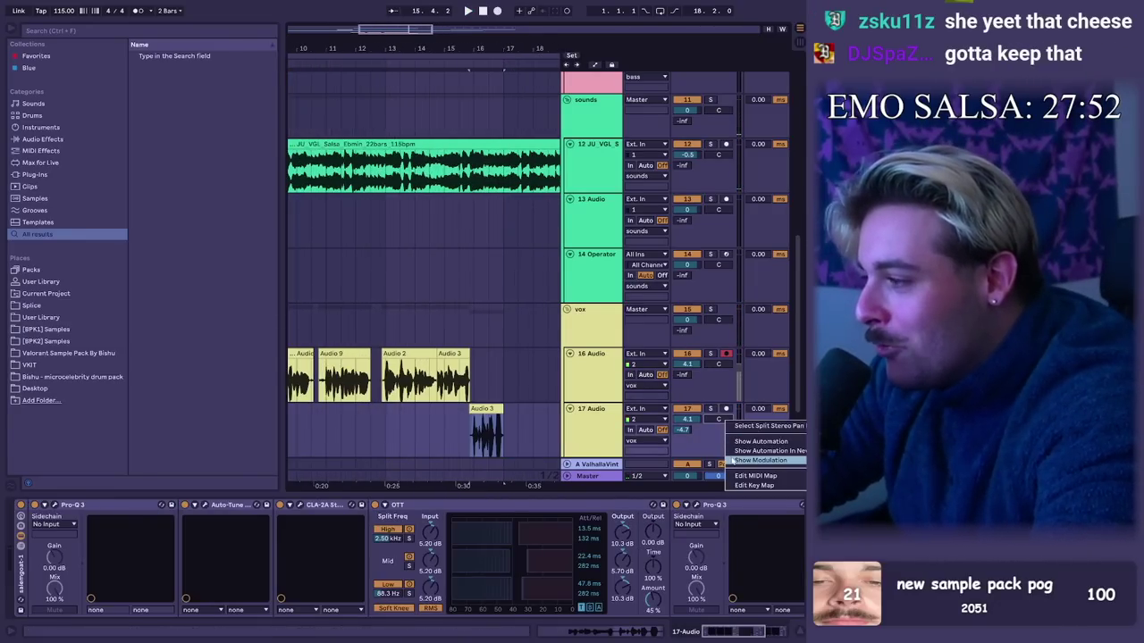
click(760, 460)
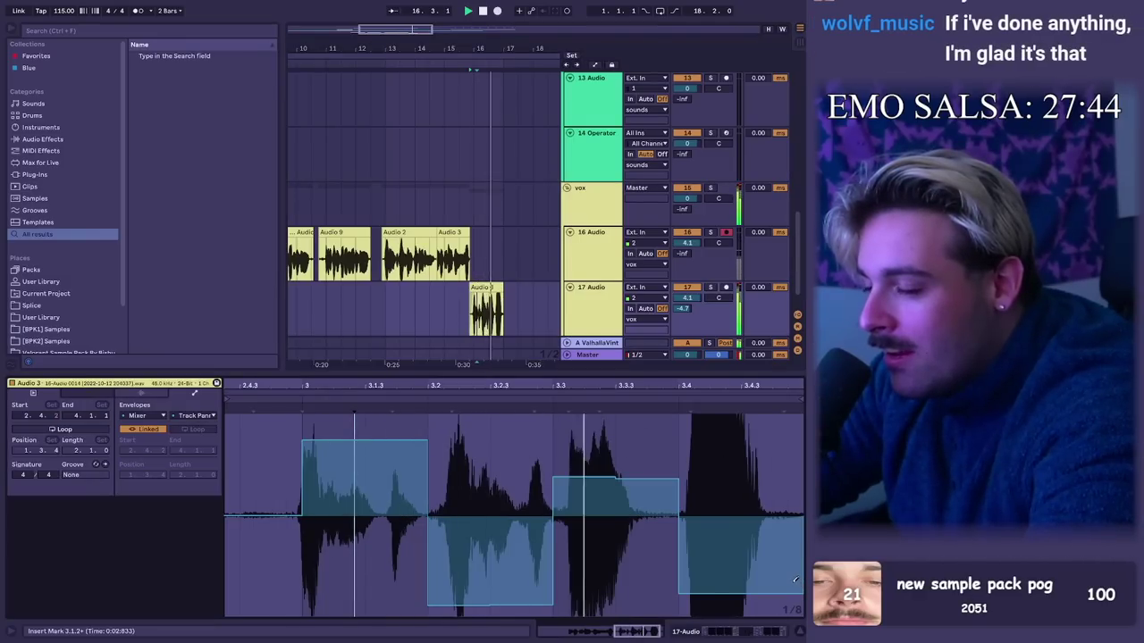
key(b)
key(space)
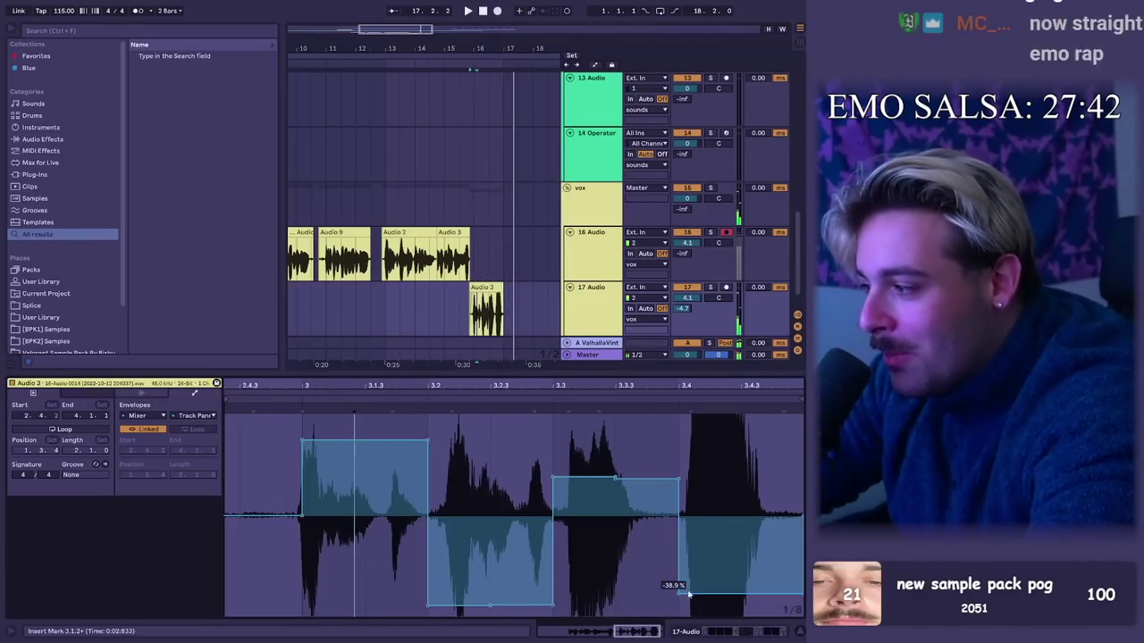
click(679, 595)
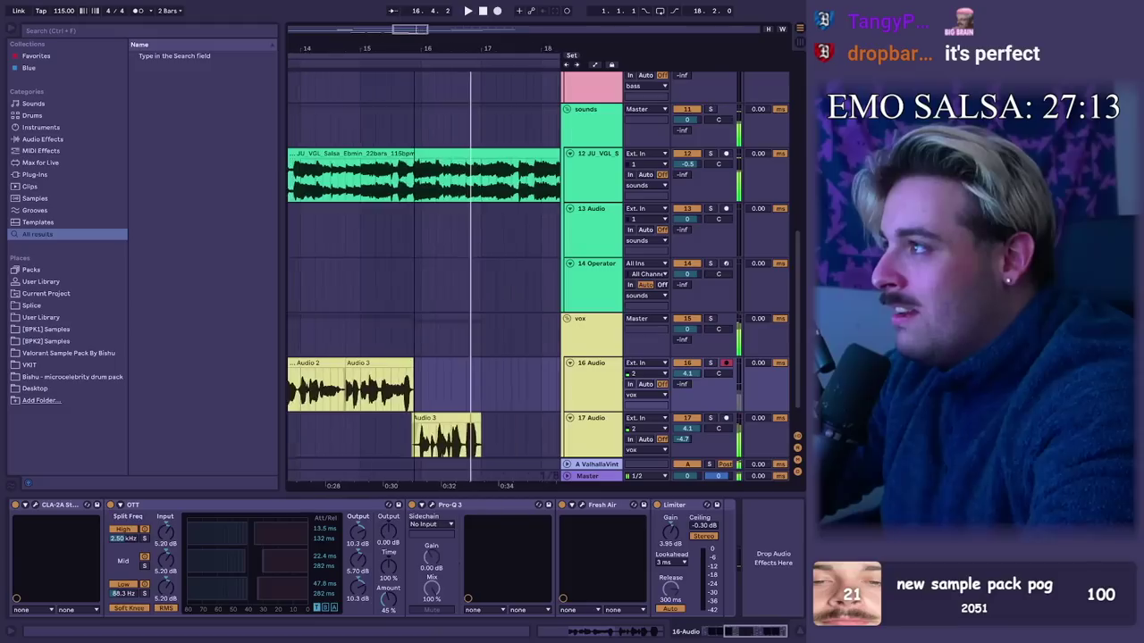
Step: Delete the salsa loop section between bars 16 and 17 on track 12 and play back the vocal break
drag(417, 174, 463, 211)
key(Delete)
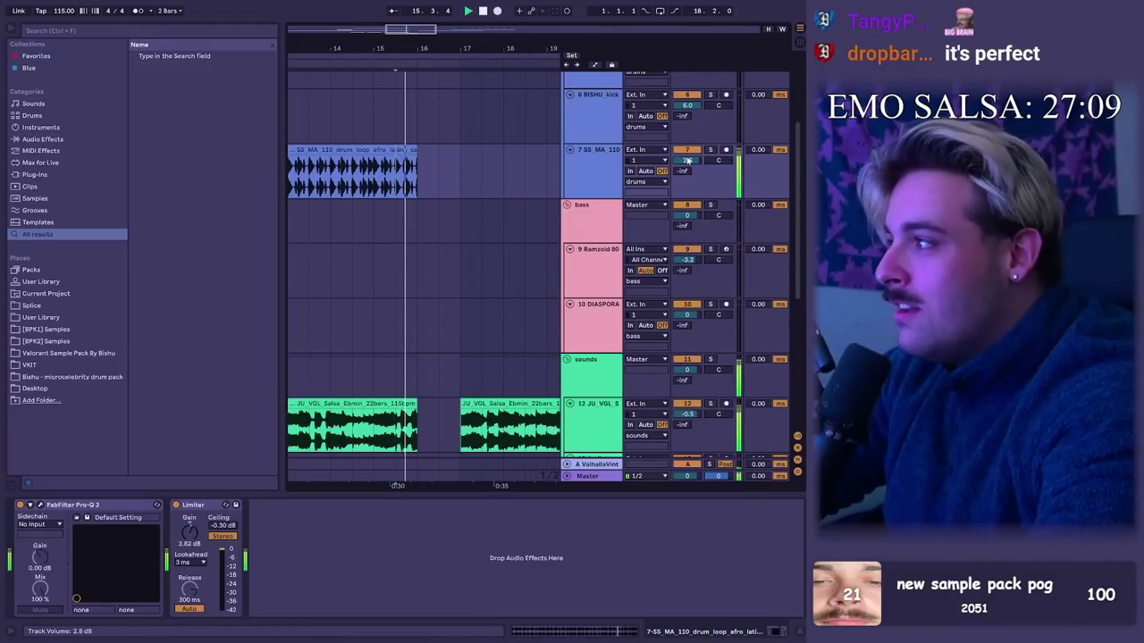
scroll(452, 406, down, 6)
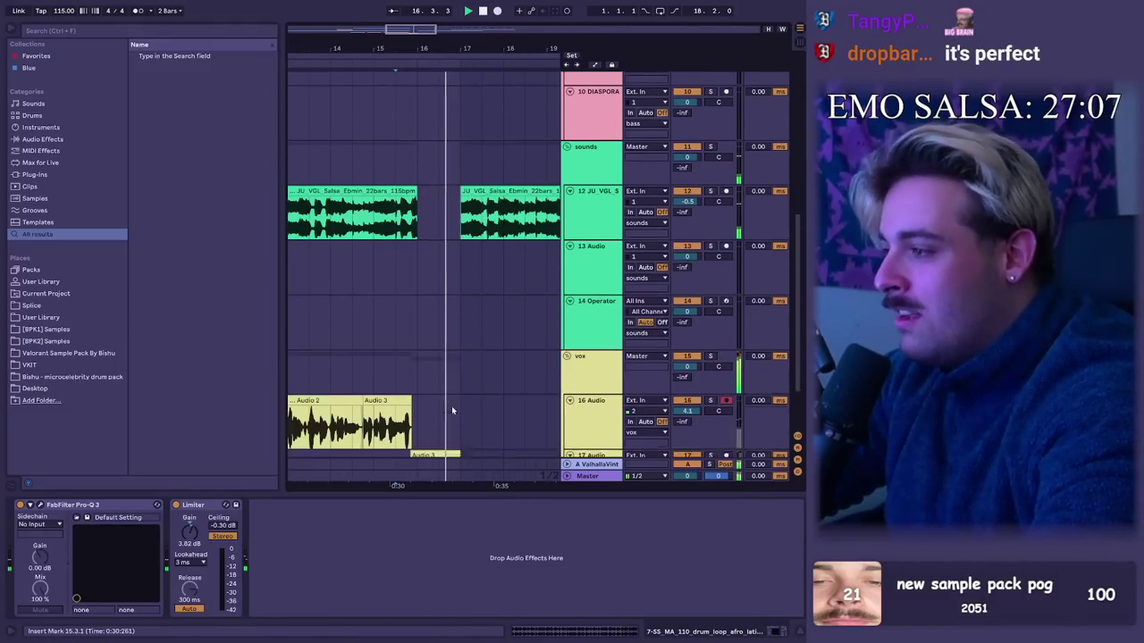
drag(469, 48, 469, 13)
scroll(416, 304, up, 2)
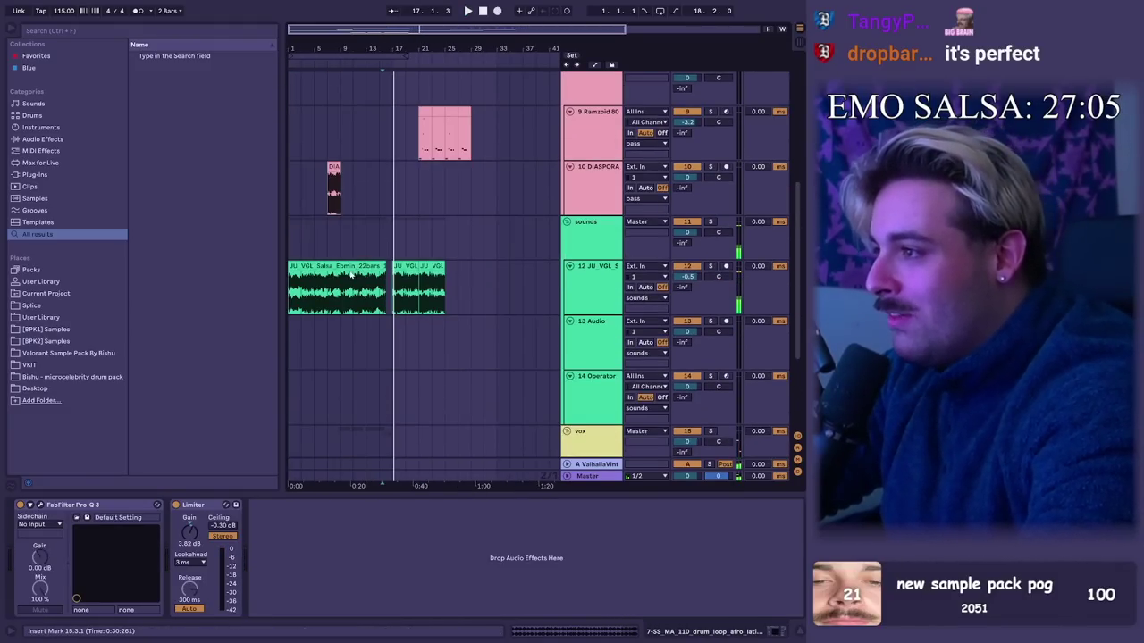
Step: Move the drum and bass clips so they start at bar 17 over the salsa guitar sample, and play them back
click(353, 298)
key(space)
scroll(428, 307, up, 2)
scroll(424, 309, up, 2)
click(418, 315)
scroll(447, 286, up, 2)
shift+click(476, 149)
key(ctrl+x)
click(387, 153)
key(ctrl+v)
key(space)
scroll(455, 322, down, 5)
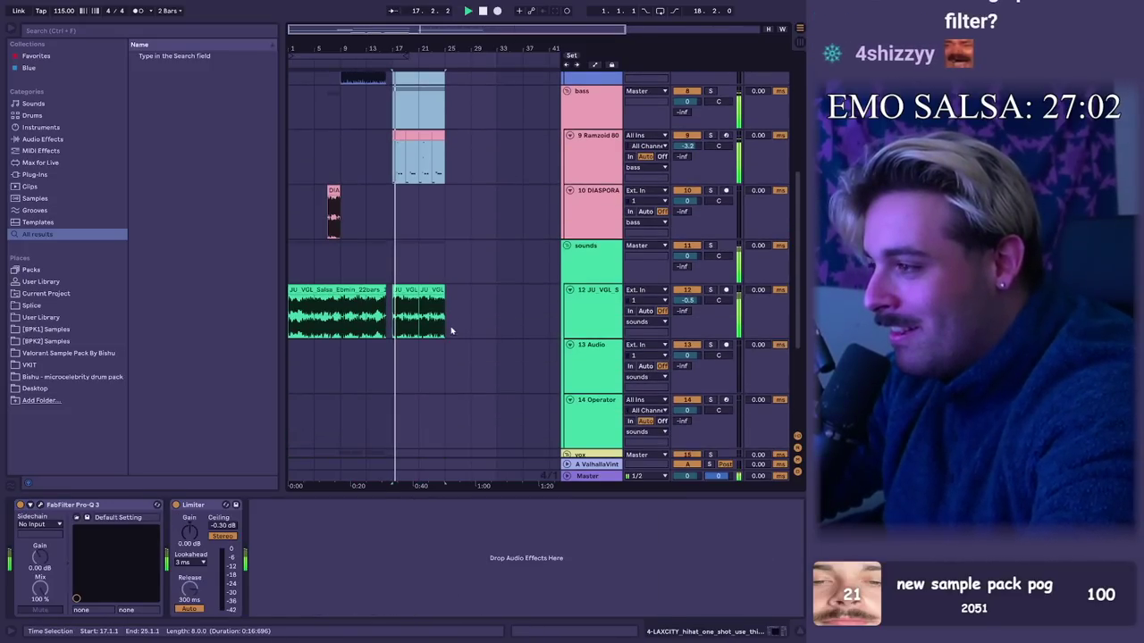
click(399, 302)
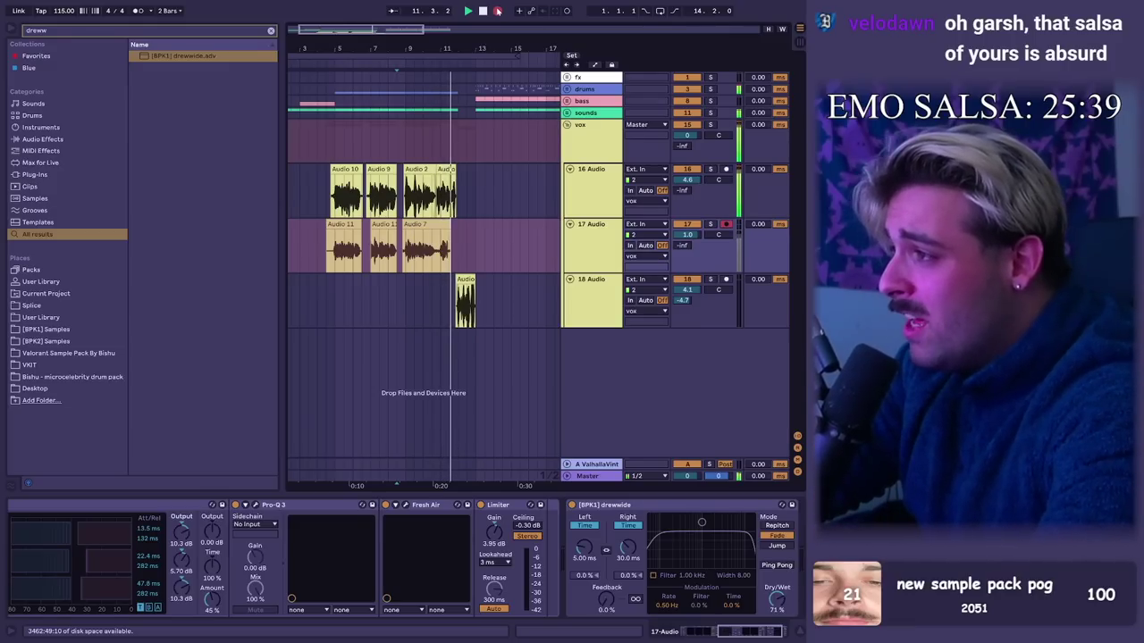
Step: Finish recording the vocal take on track 17 and play the arrangement back around bar 12
click(497, 10)
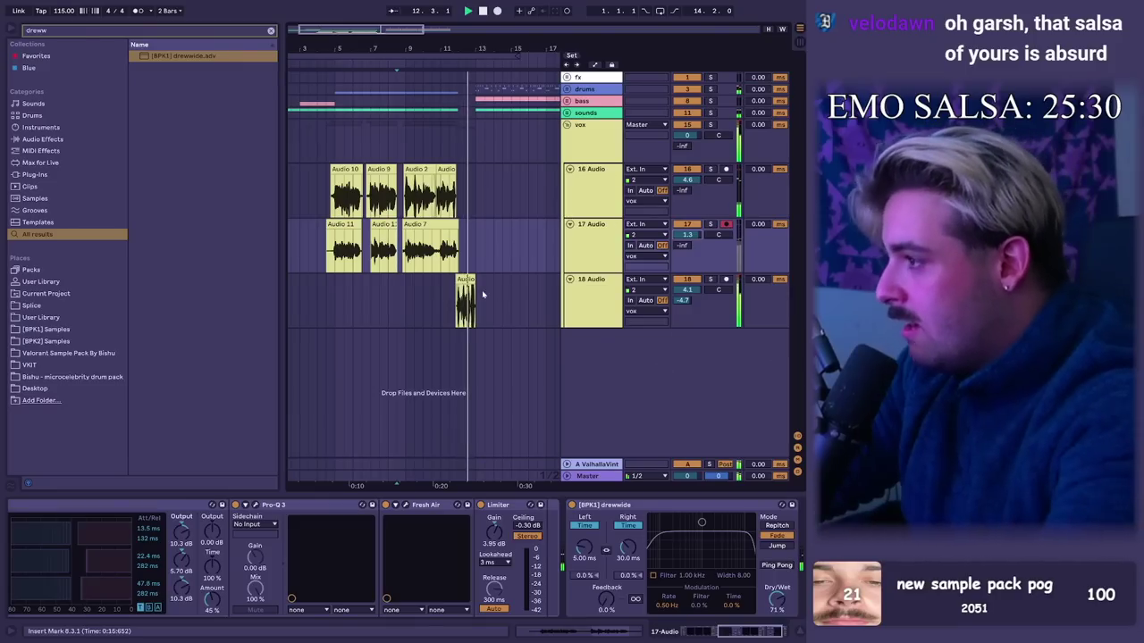
click(482, 295)
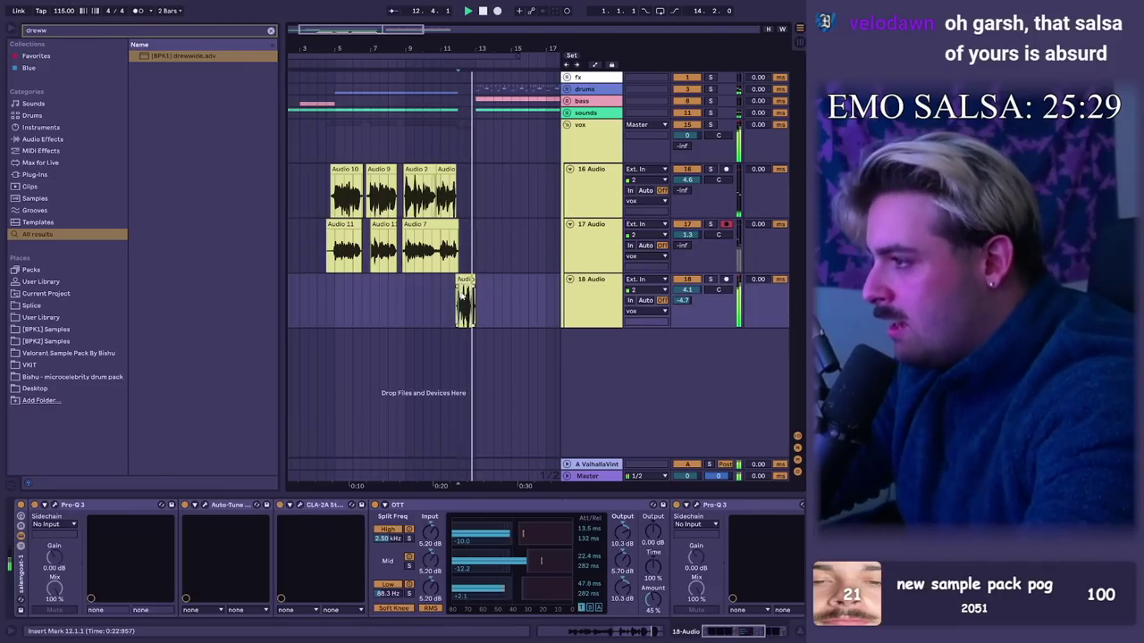
drag(506, 44, 506, 18)
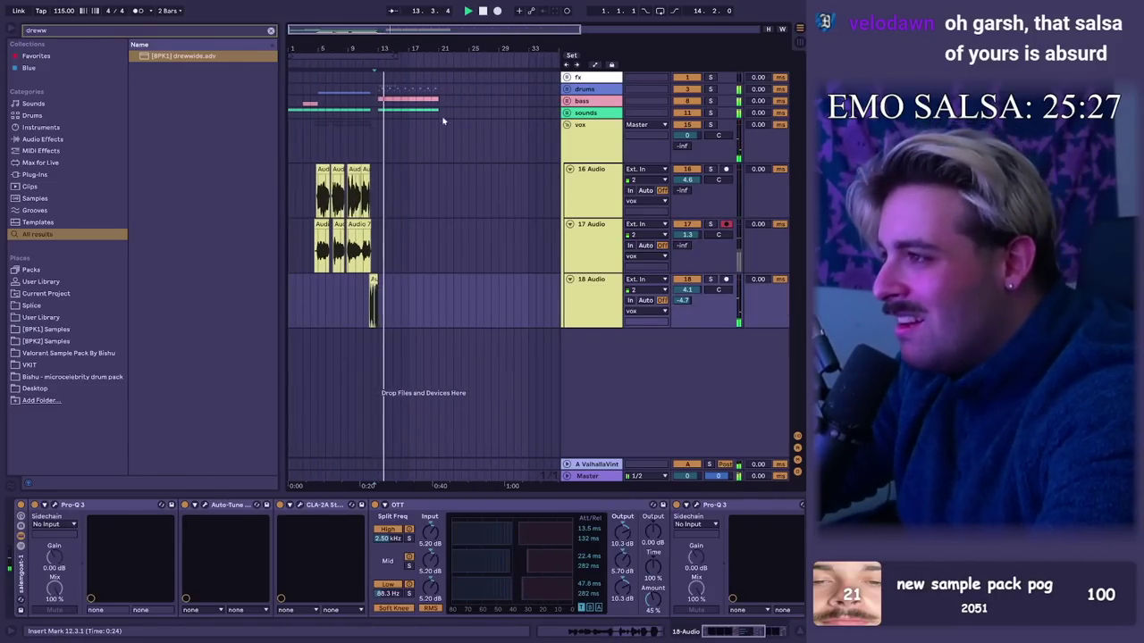
click(367, 135)
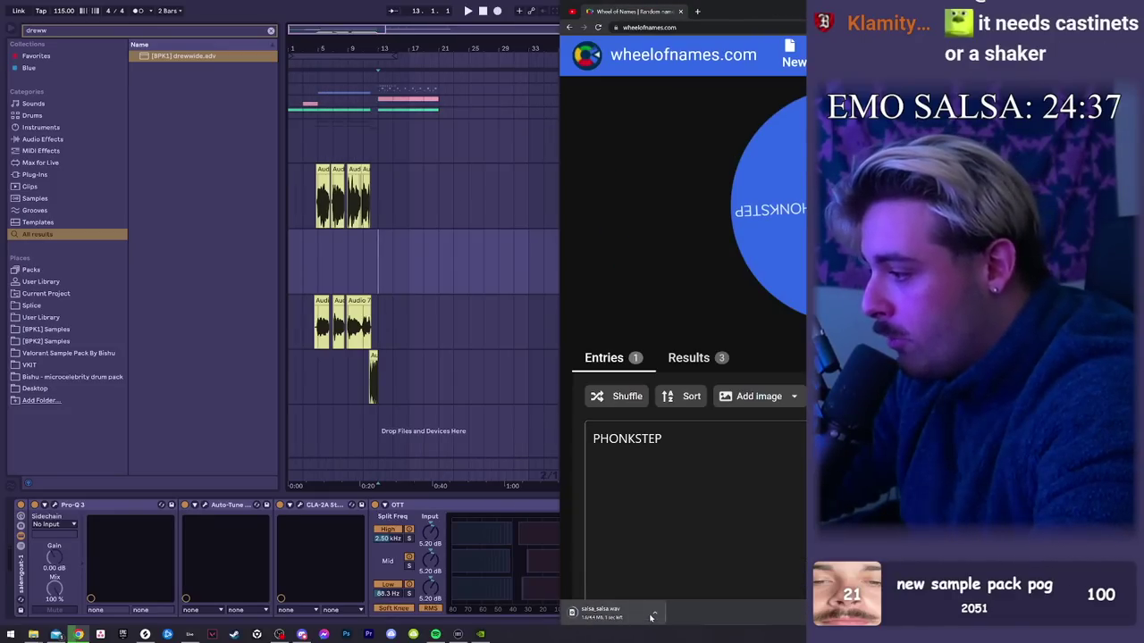
Step: Reveal the downloaded salsa_salsa.wav in its folder from the browser's downloads
click(654, 615)
click(681, 572)
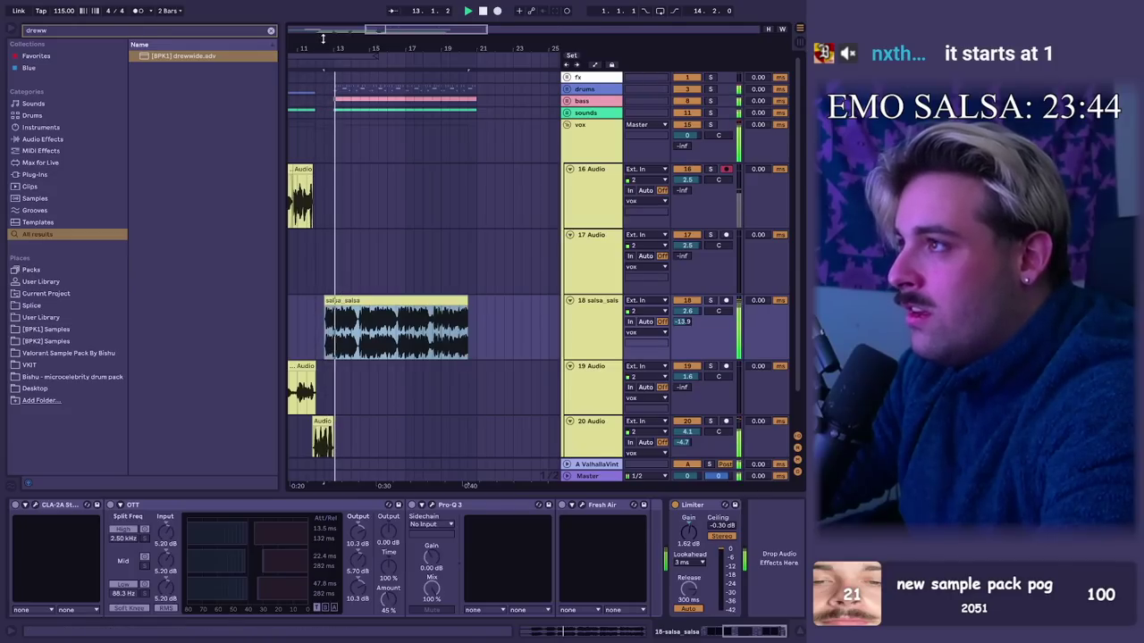
Step: Check the timing of the salsa_salsa vocal clip on track 18 against the beat around bars 12 to 15
scroll(321, 201, up, 5)
click(333, 309)
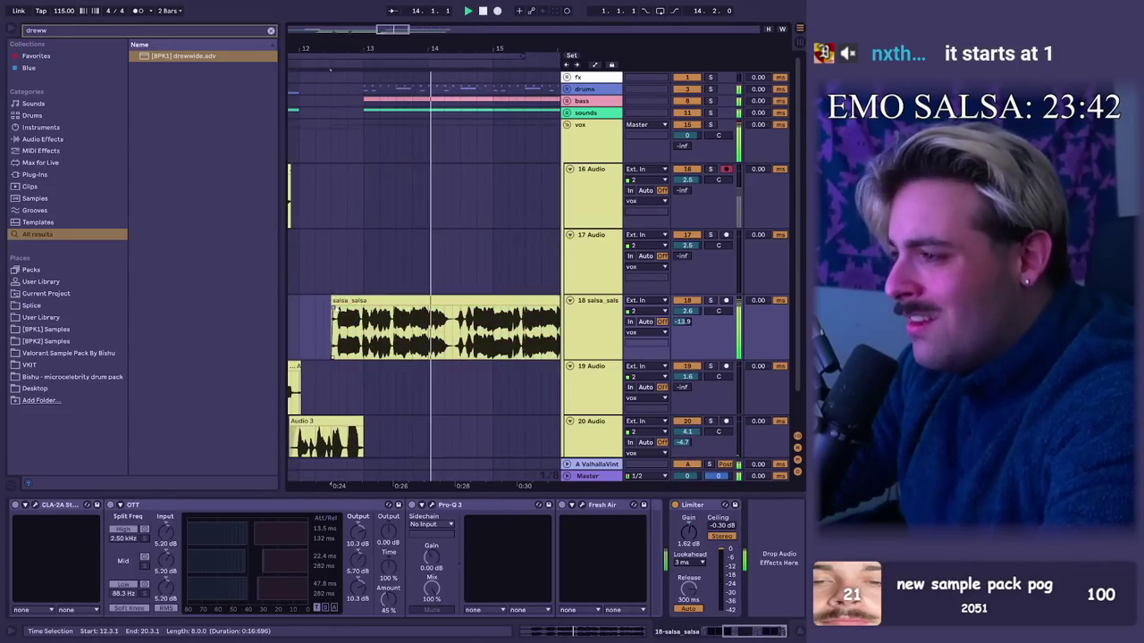
click(405, 331)
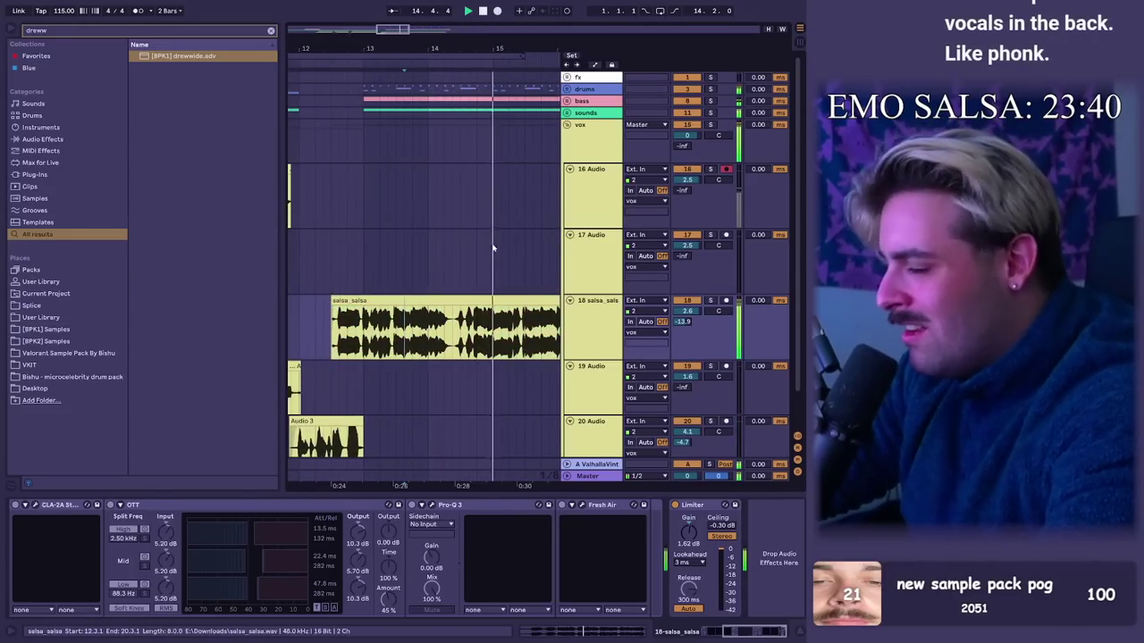
drag(511, 65, 446, 18)
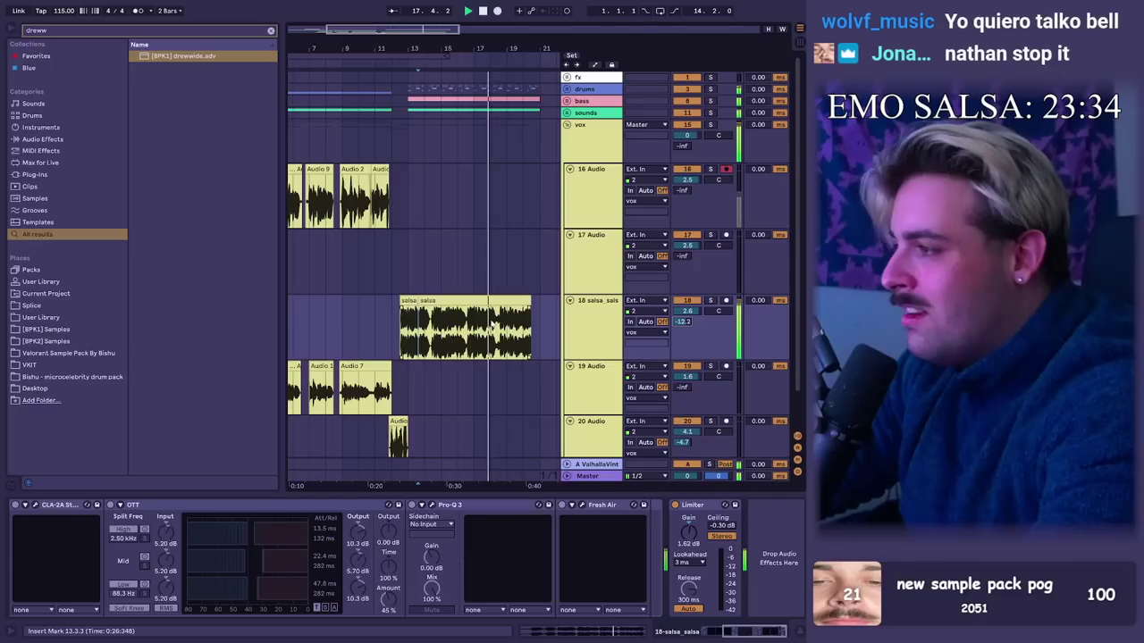
Step: Add FabFilter Pro-Q 3 to the salsa_salsa track, lowering a midrange band and cutting the lows
key(ctrl+f)
text(fabf)
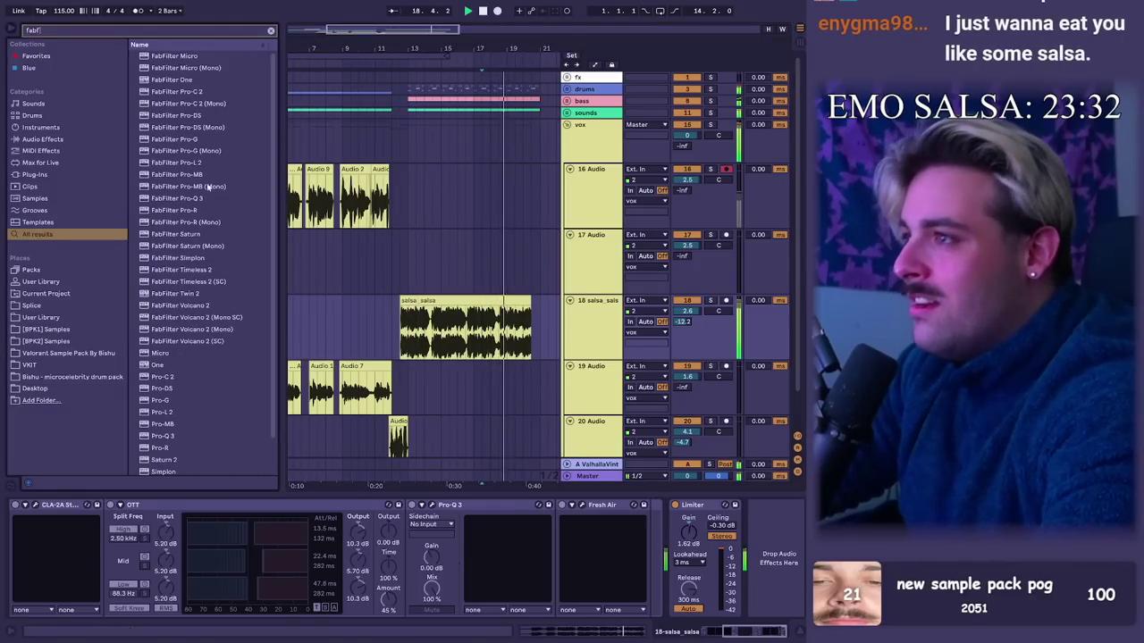
double_click(200, 198)
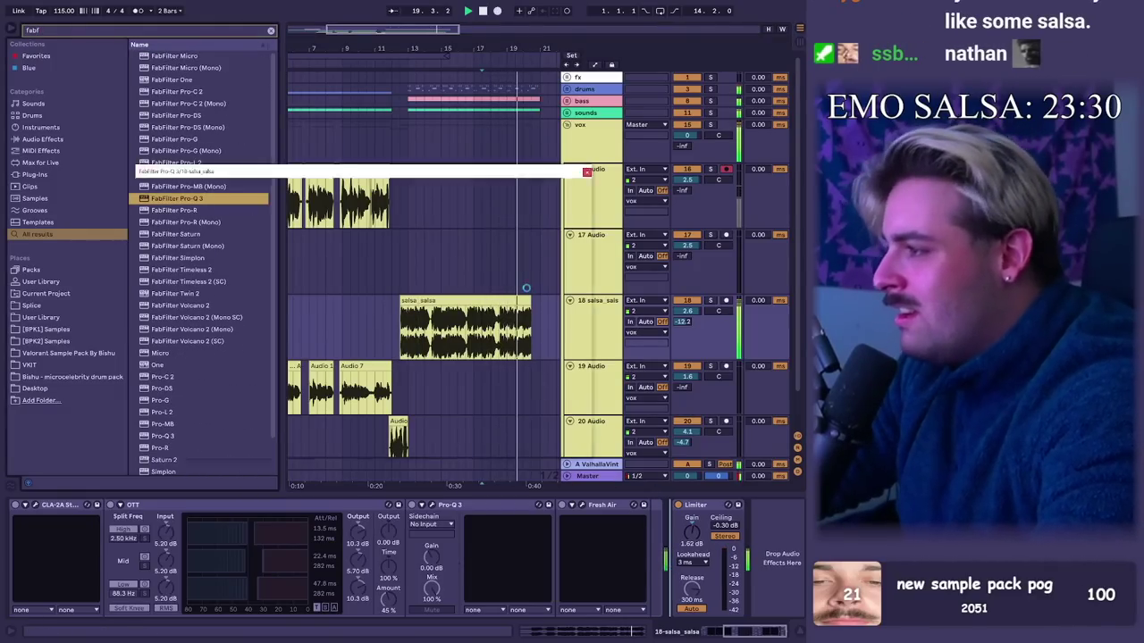
drag(295, 285, 297, 314)
scroll(298, 315, down, 3)
drag(153, 285, 279, 274)
click(587, 172)
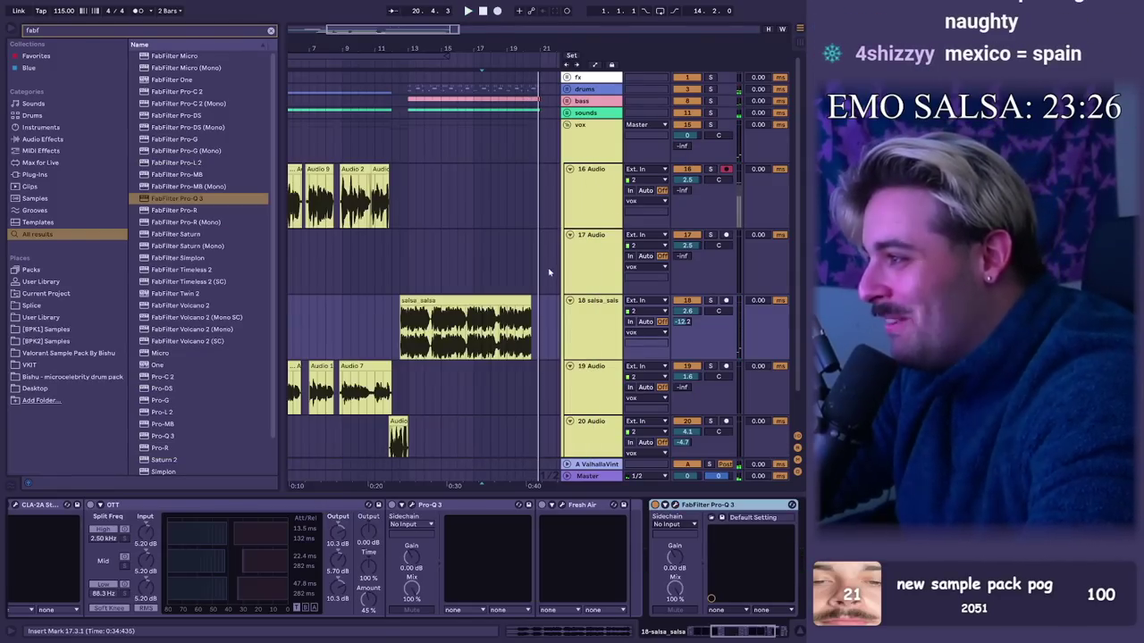
Step: Extend the end of the salsa_salsa clip on track 18 to bar 21
click(524, 326)
key(space)
drag(530, 309, 540, 309)
scroll(540, 306, right, 2)
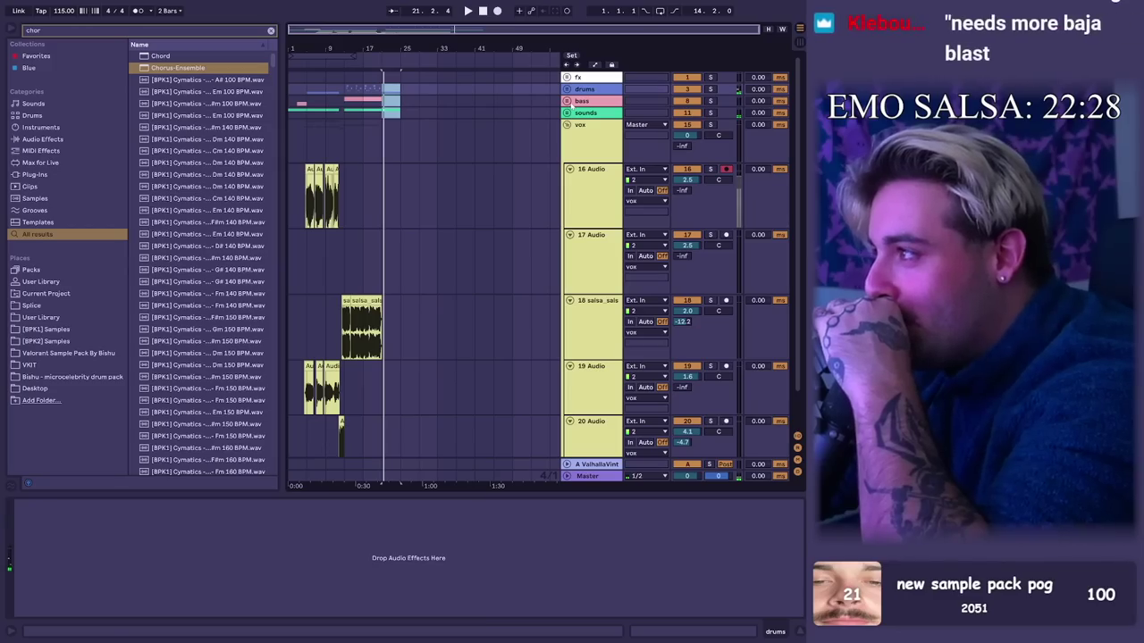
Step: Move the salsa_salsa vocal clips on track 18 eight bars later, into the section around bar 21
key(space)
key(space)
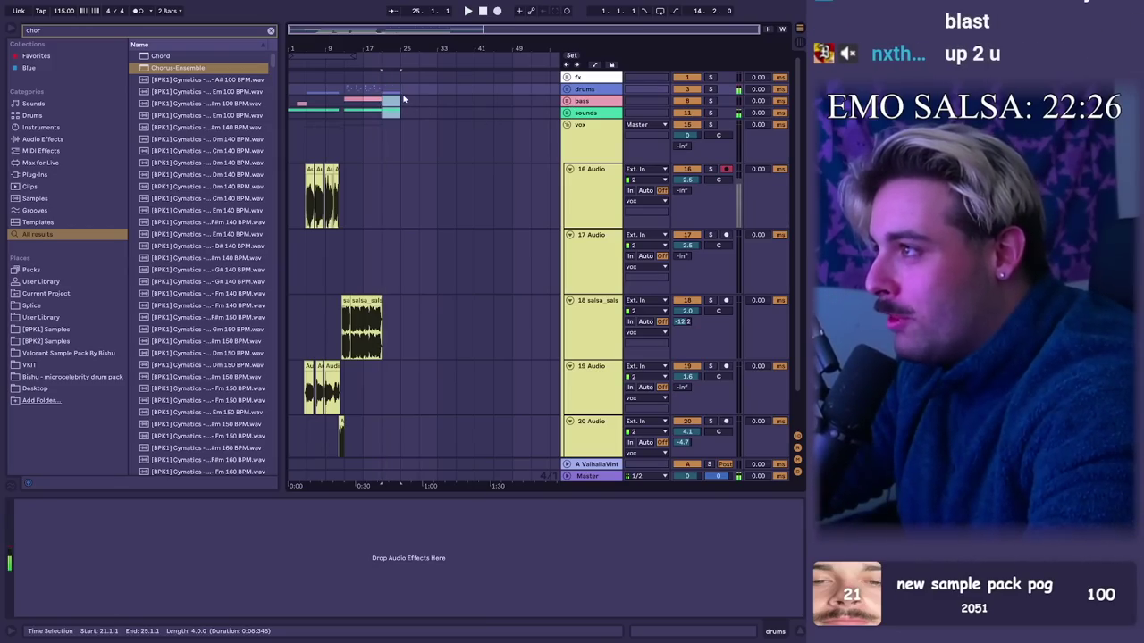
drag(346, 324, 409, 323)
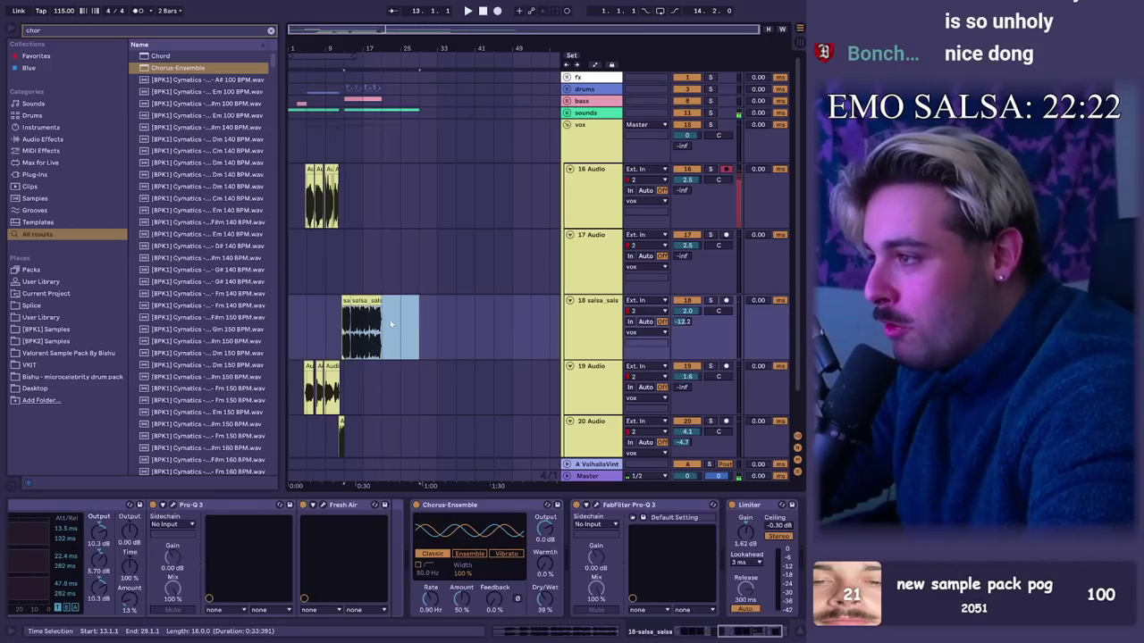
click(384, 320)
key(ctrl+v)
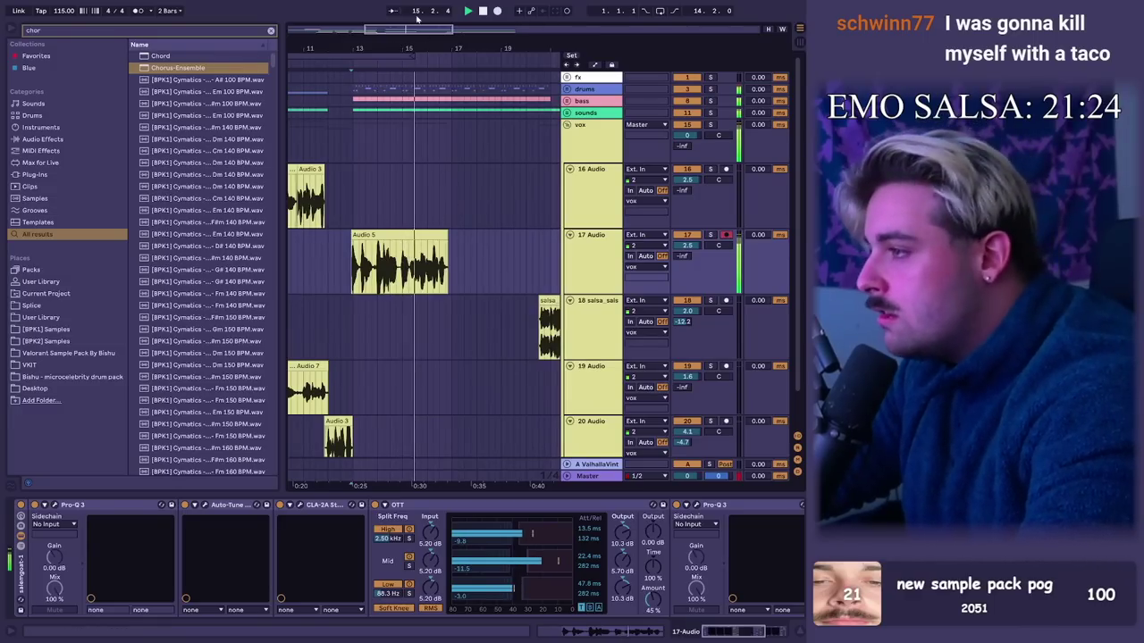
Step: Review the recorded Audio 5 vocal take on track 17 during playback
drag(414, 49, 452, 196)
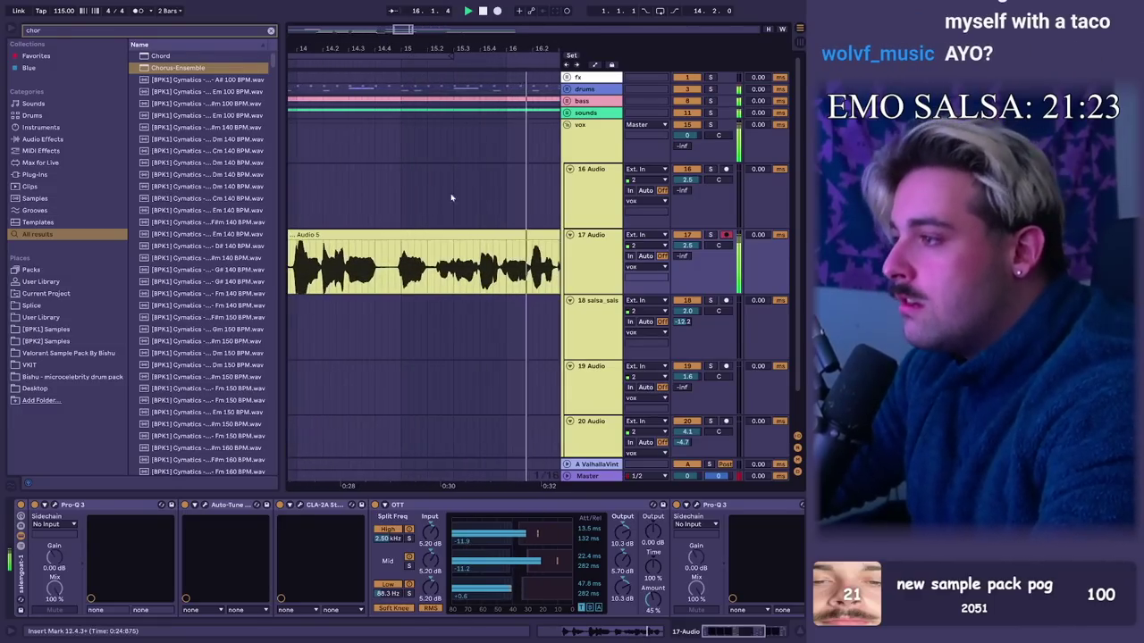
click(395, 236)
key(z)
key(space)
double_click(395, 45)
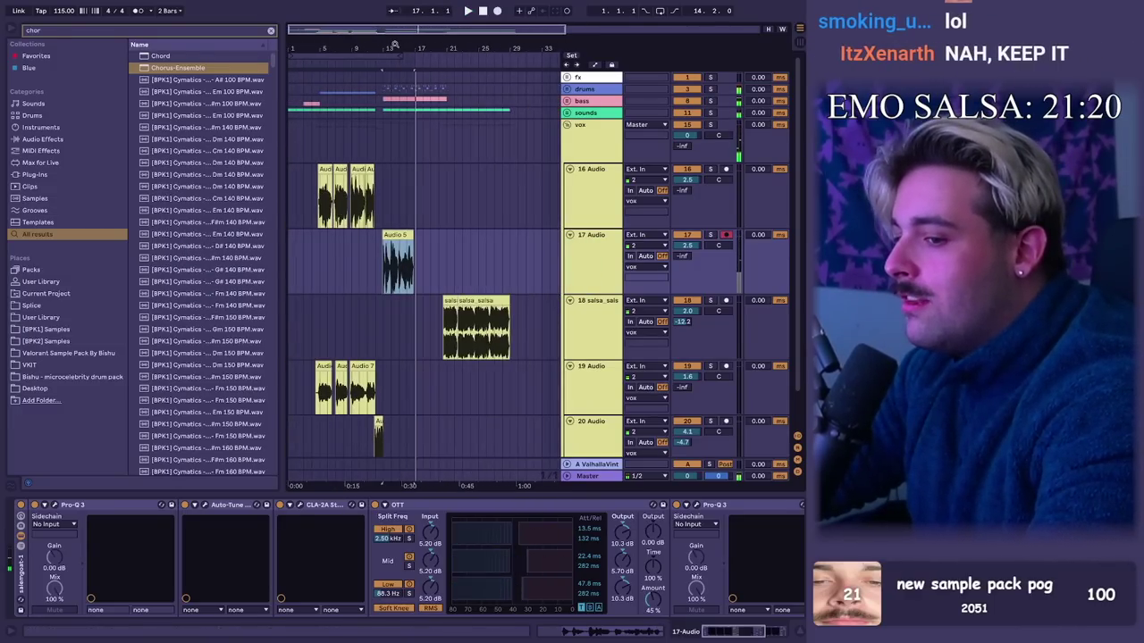
click(409, 268)
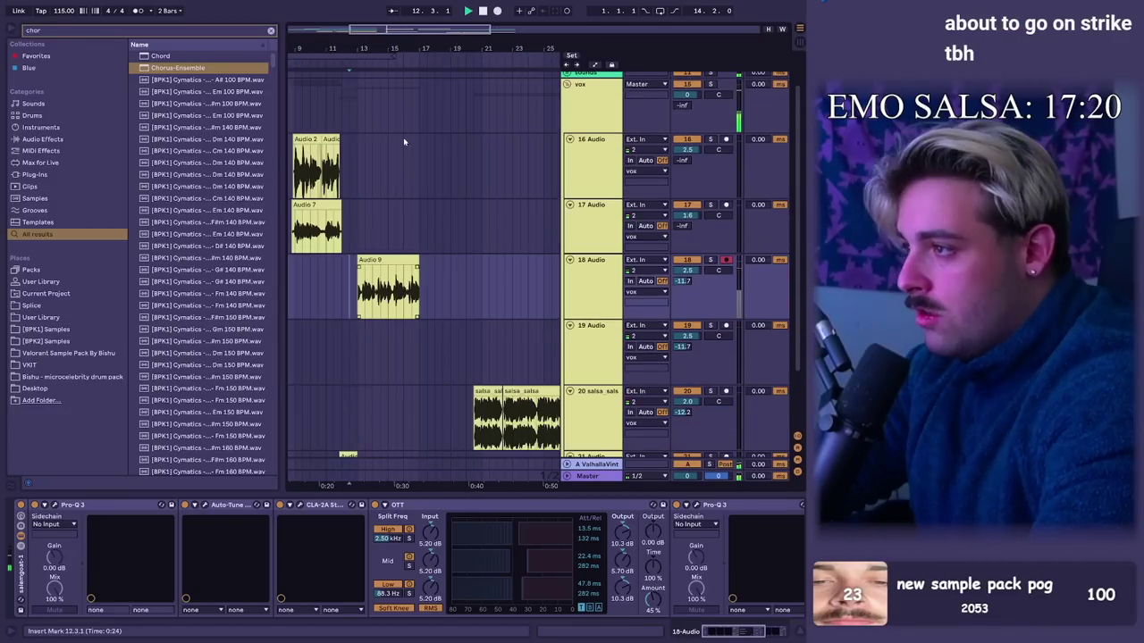
Step: Record a new vocal take on track 18 from bar 12.3.1 and play it back
click(499, 11)
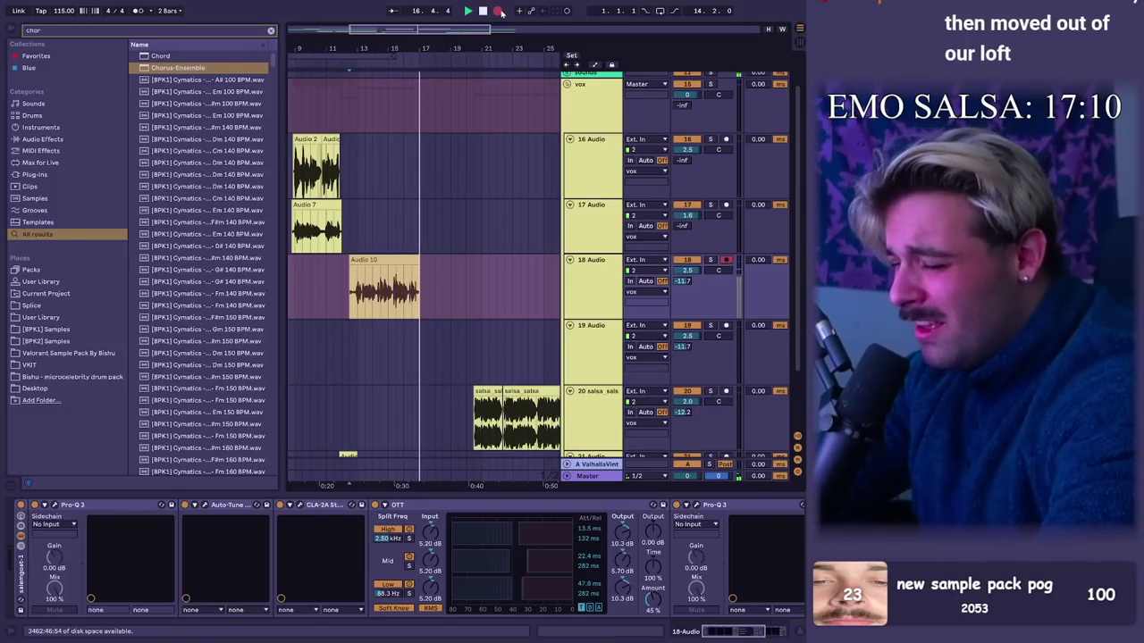
key(space)
key(space)
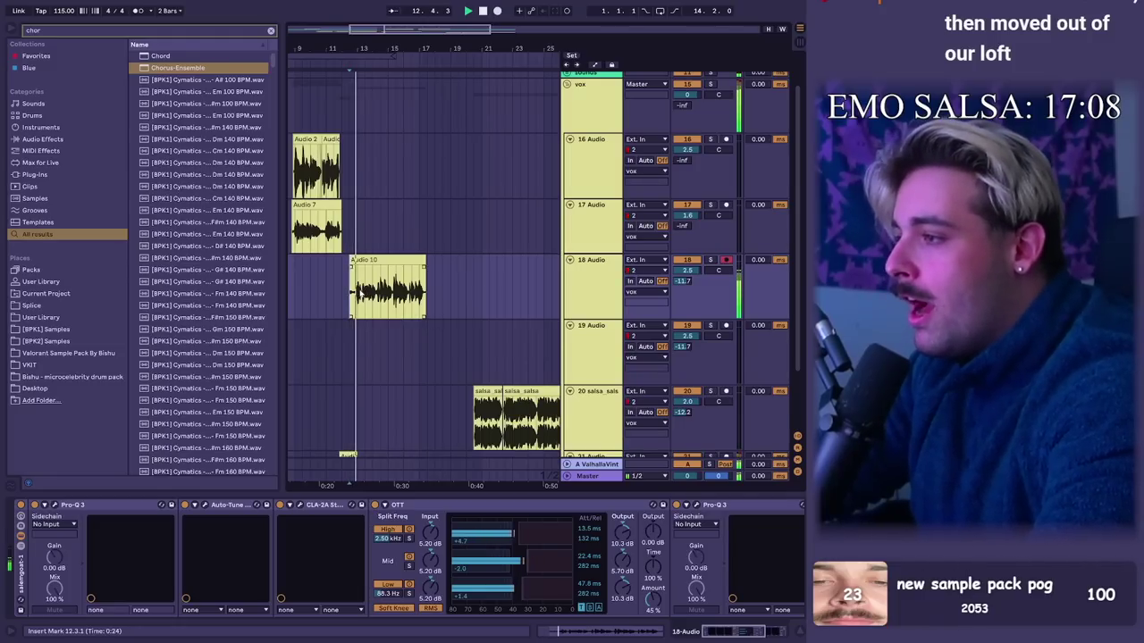
Step: Duplicate the new Audio 10 vocal take directly after itself on track 18 and trim the tail of the copy
drag(361, 293, 422, 279)
key(XF86AudioRaiseVolume)
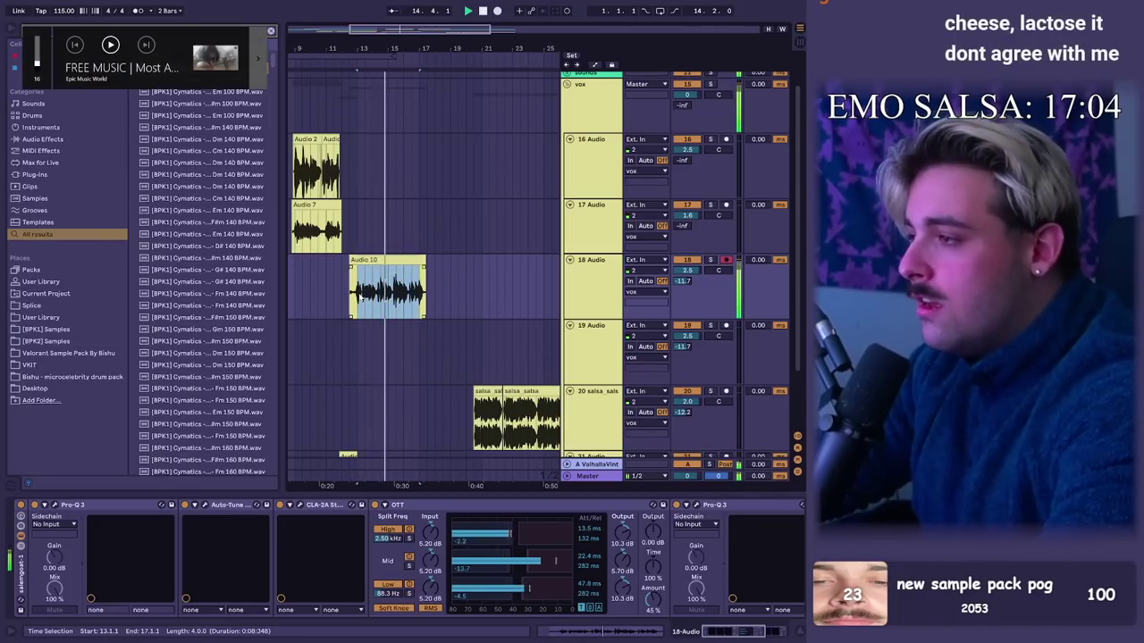
drag(420, 291, 383, 291)
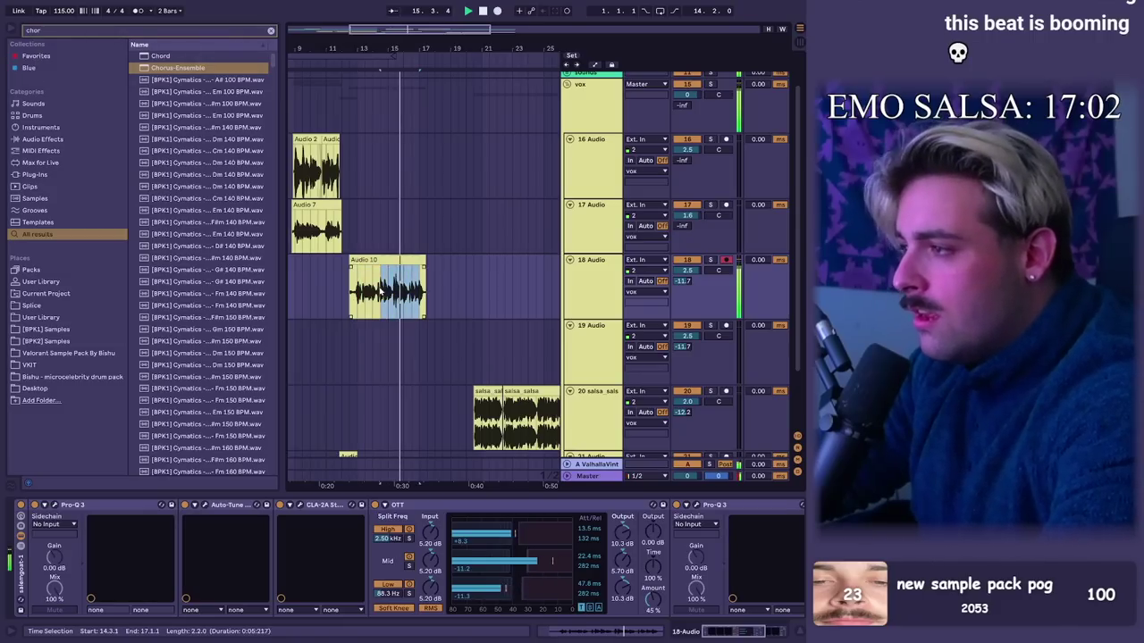
key(ctrl+d)
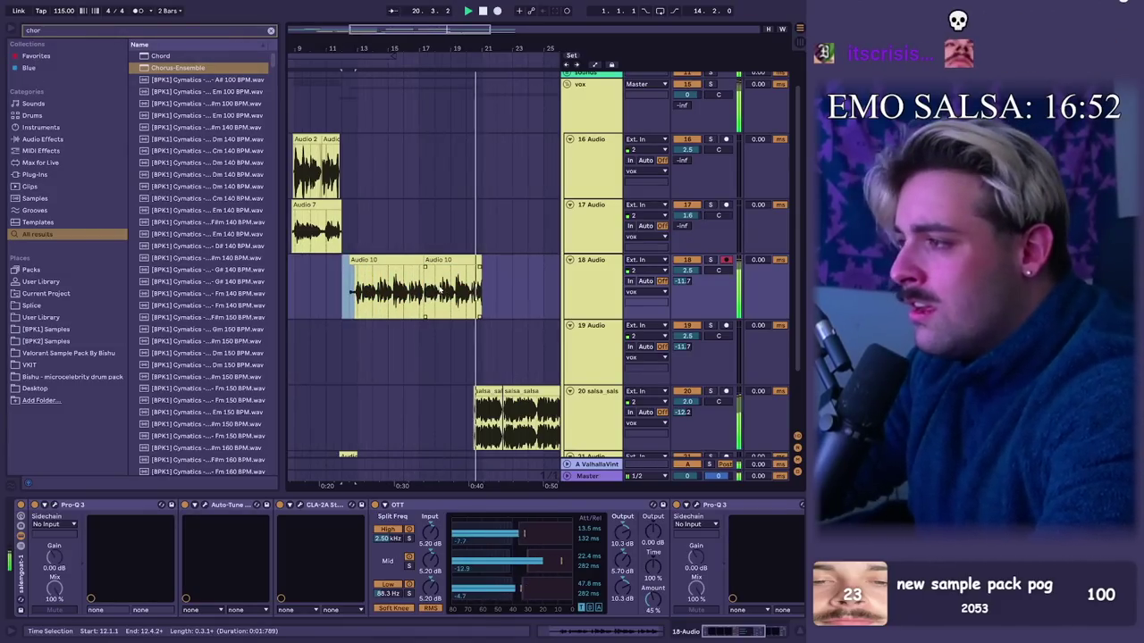
drag(486, 277, 474, 299)
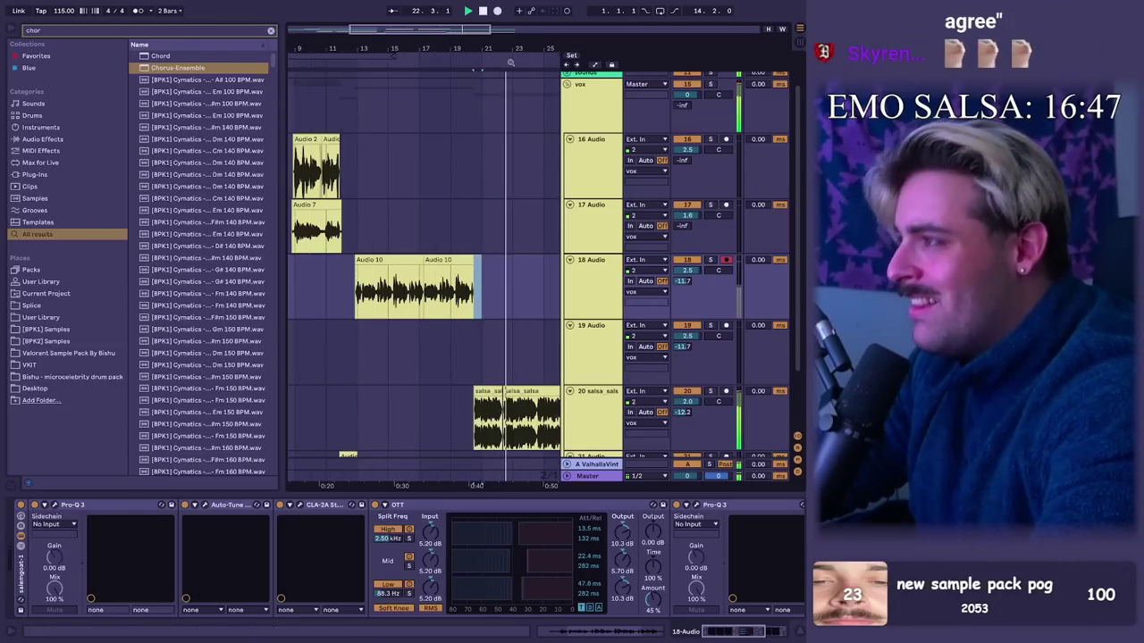
Step: Set the warp mode of both salsa_salsa clips to Complex Pro
drag(511, 60, 519, 31)
double_click(474, 407)
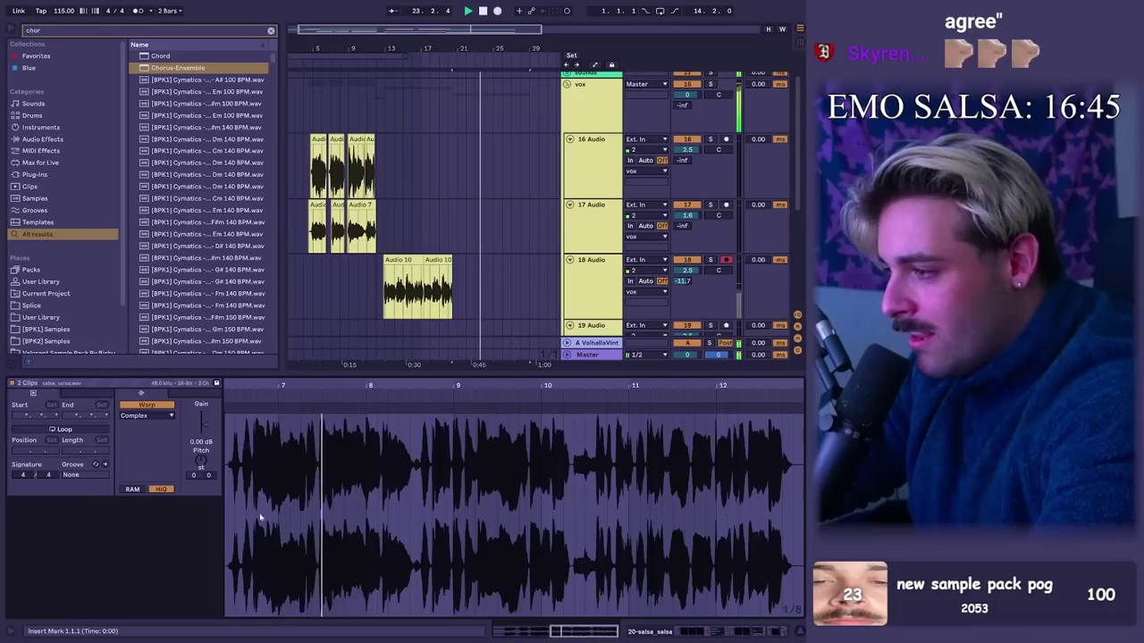
click(147, 416)
click(151, 475)
click(147, 415)
click(151, 471)
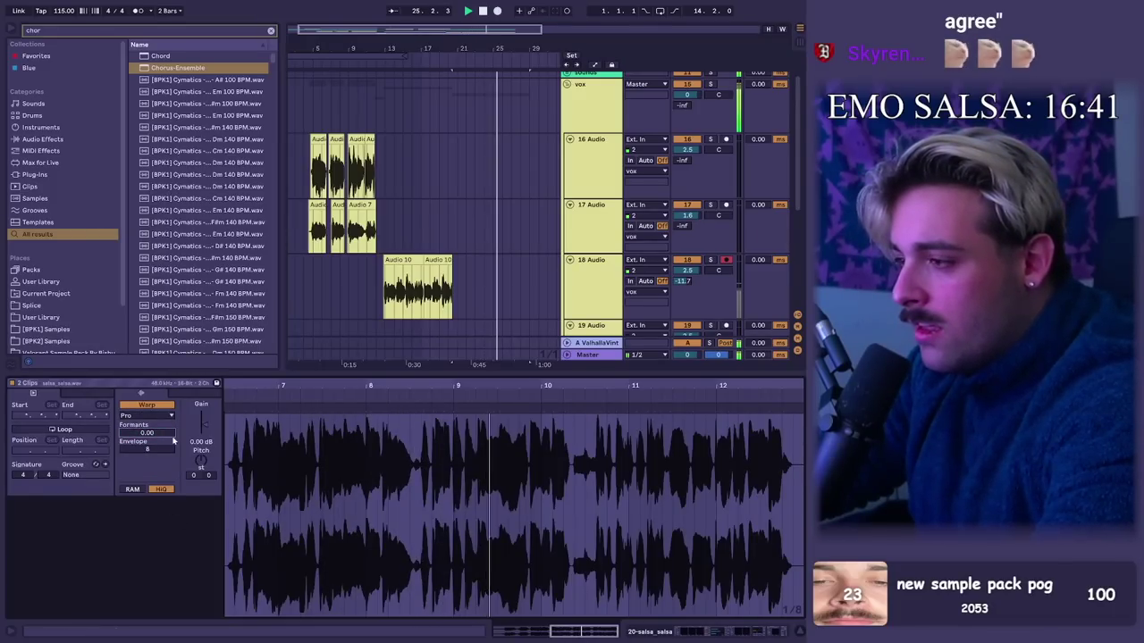
key(shift+Tab)
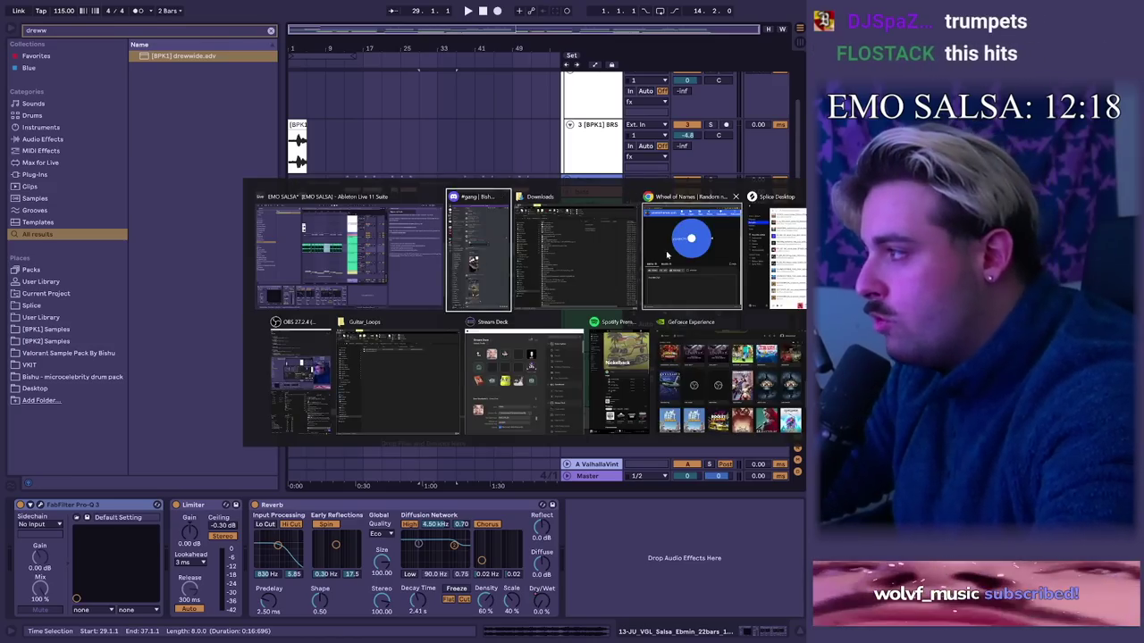
Step: Switch to Splice and place the jc_cs_150_minor_salsa_full_Bmin.wav loop on track 14 at bar 29
click(774, 255)
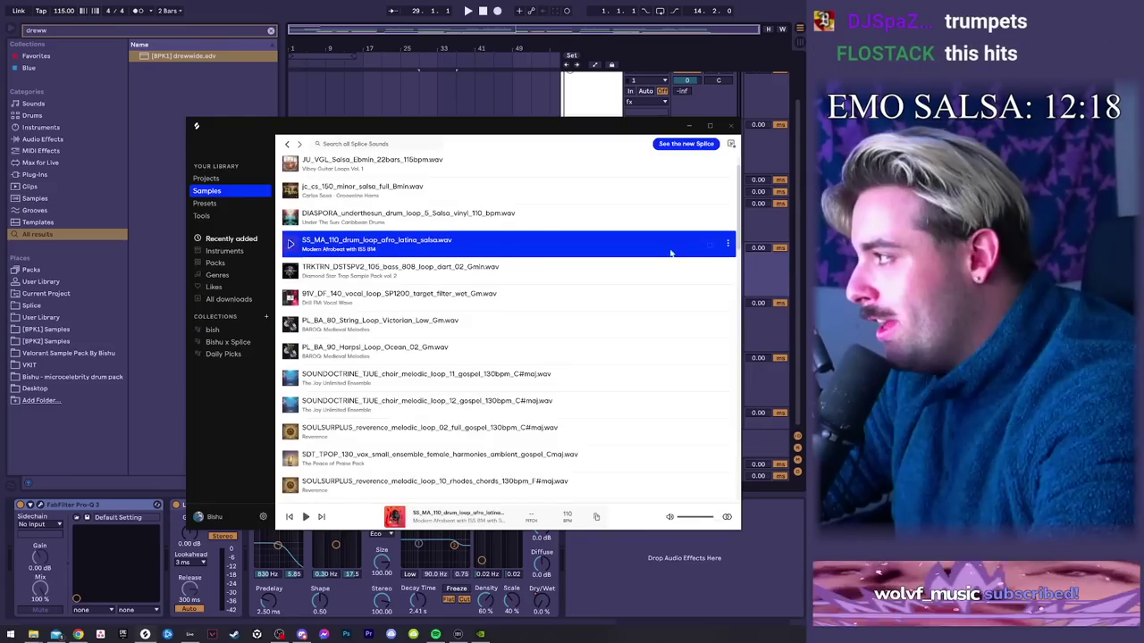
click(383, 187)
drag(382, 185, 422, 321)
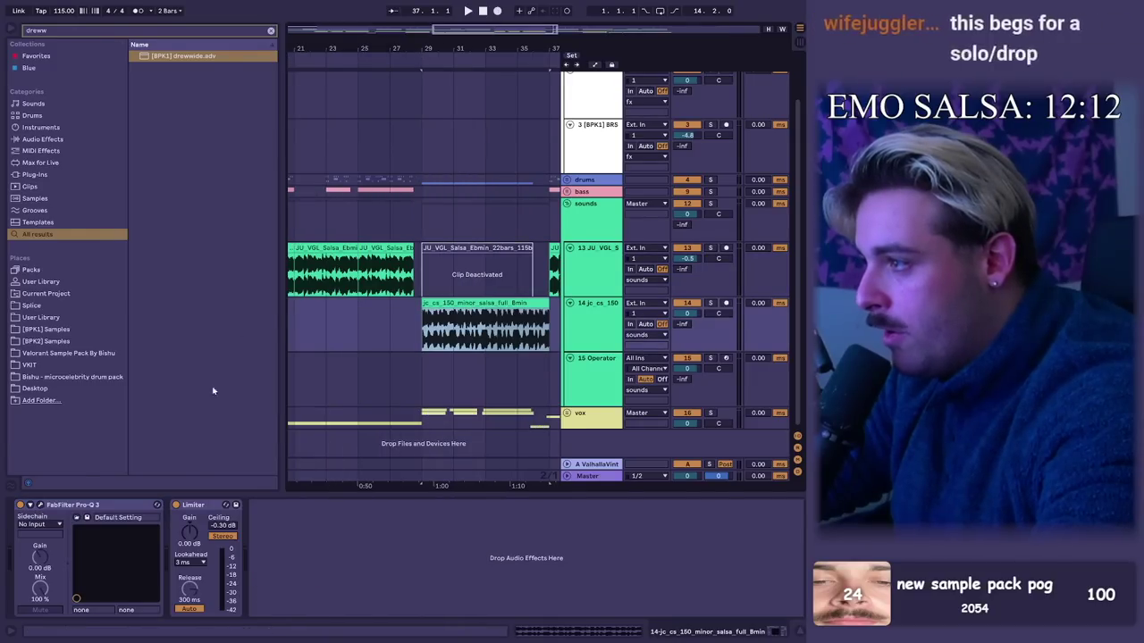
Step: Transpose the jc_cs_150_minor_salsa_full_Bmin clip by +6 semitones and reactivate the JU_VGL_Salsa clip above it
key(shift+Tab)
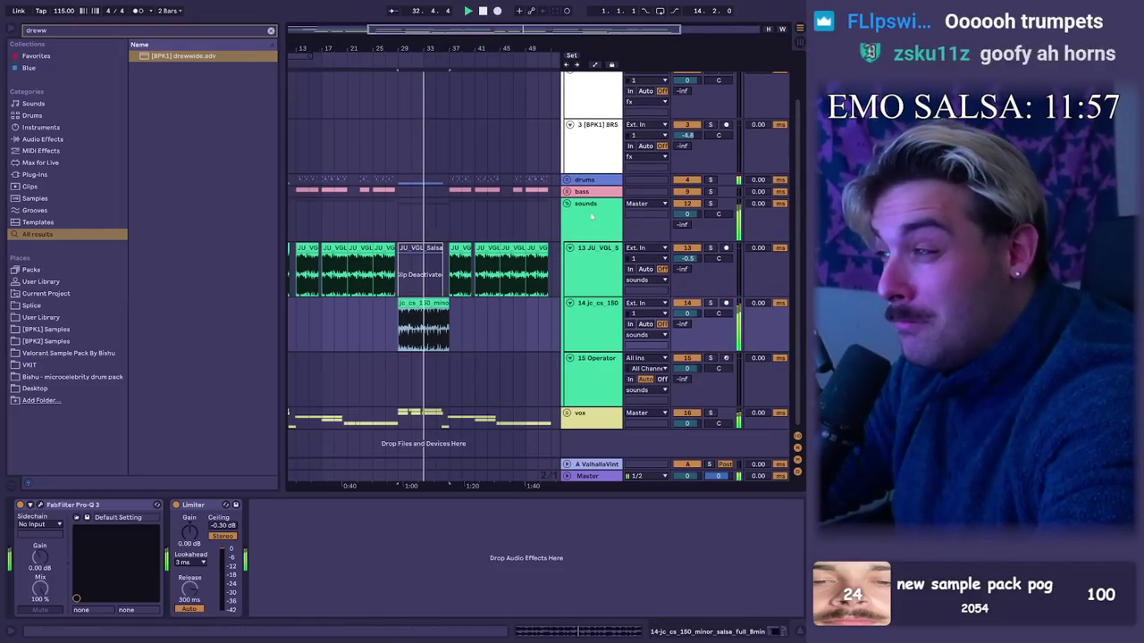
key(shift+Tab)
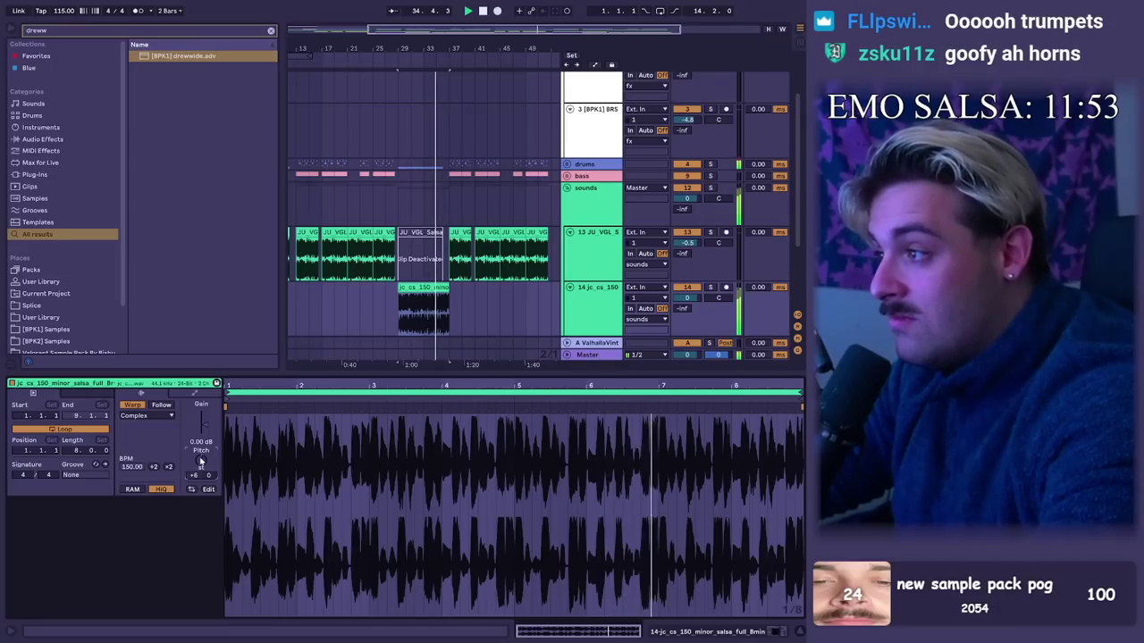
click(425, 233)
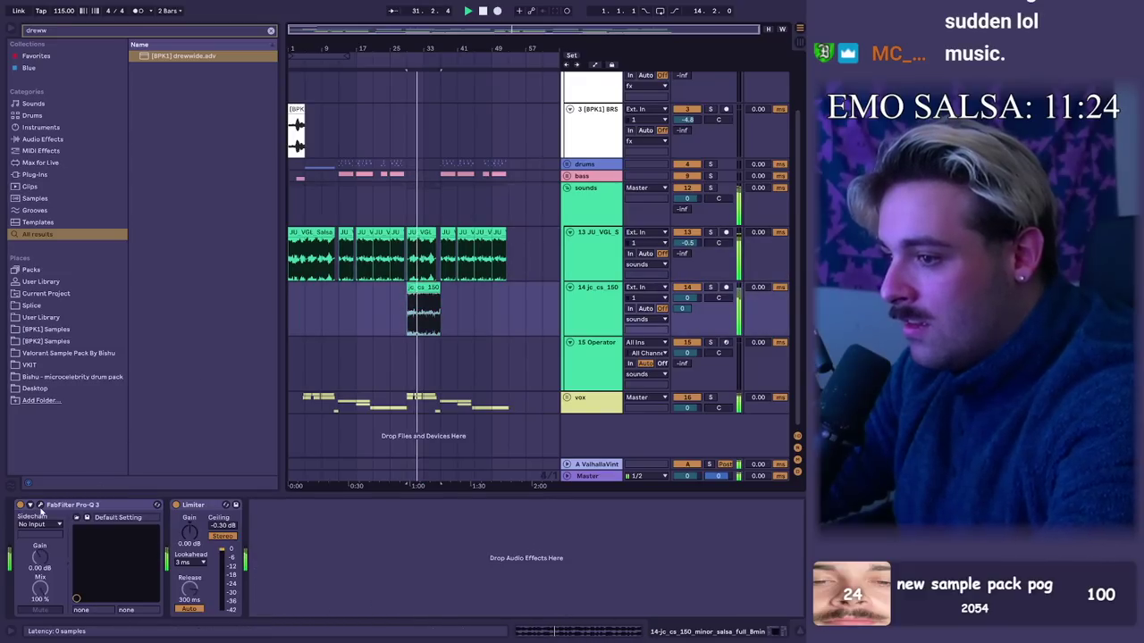
Step: Apply a 12 dB/oct low cut at about 870 Hz to the jc_cs_150 track in FabFilter Pro-Q 3
click(40, 506)
drag(166, 270, 380, 284)
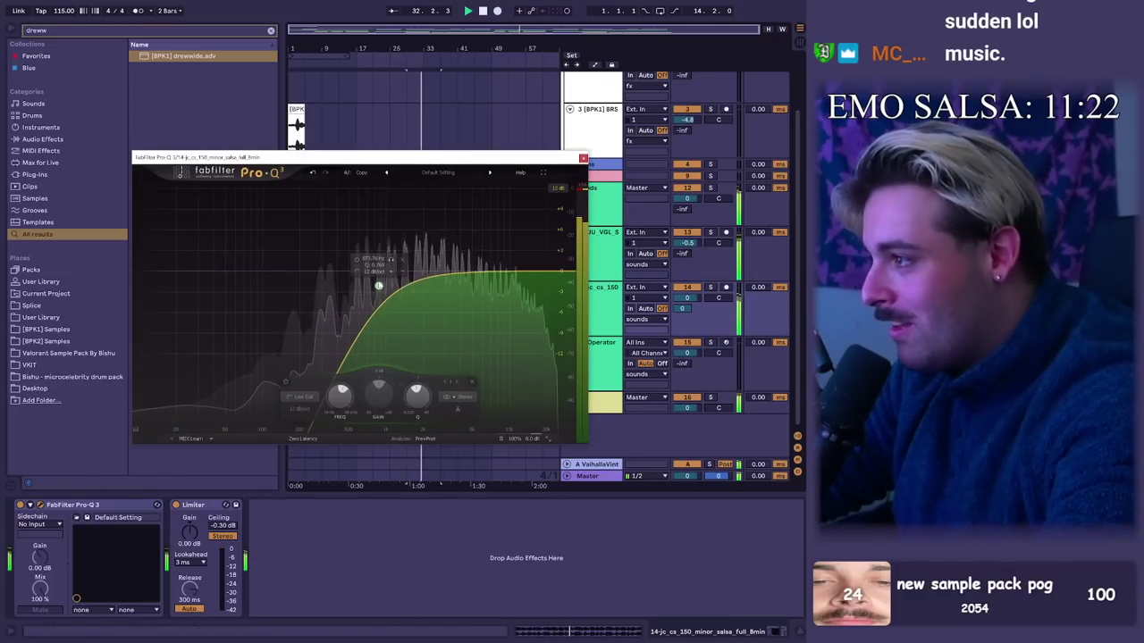
Step: Add a high cut and steepen the low cut to 24 dB/oct in the jc_cs_150 EQ, and lower the track volume to -4.4 dB
drag(564, 270, 452, 306)
scroll(437, 298, up, 4)
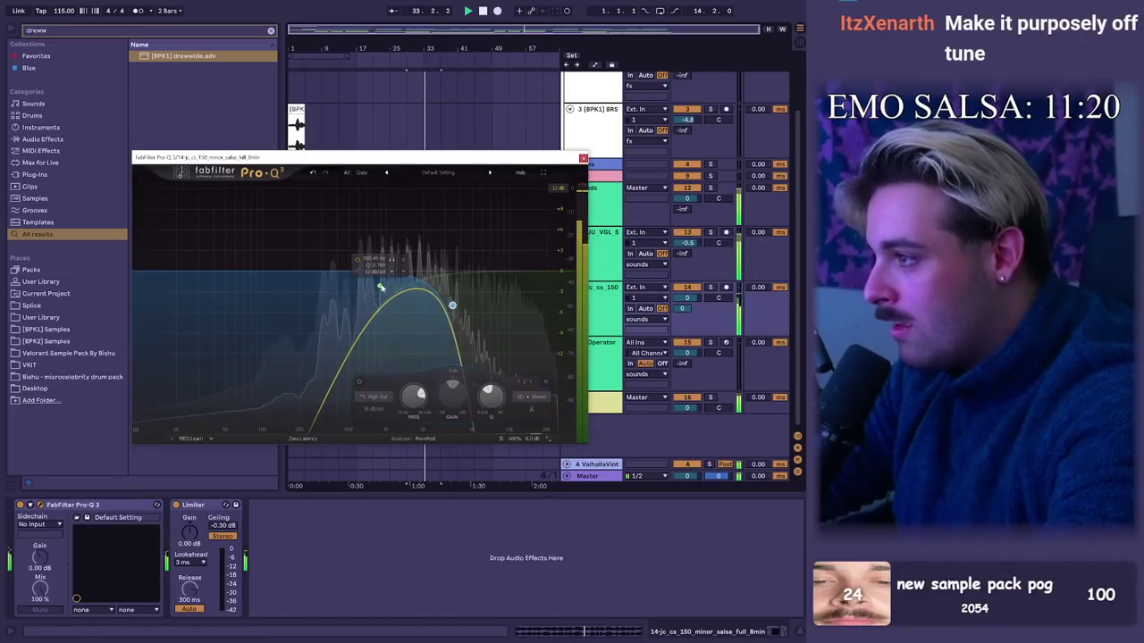
drag(380, 286, 395, 294)
scroll(395, 294, up, 2)
drag(686, 299, 684, 306)
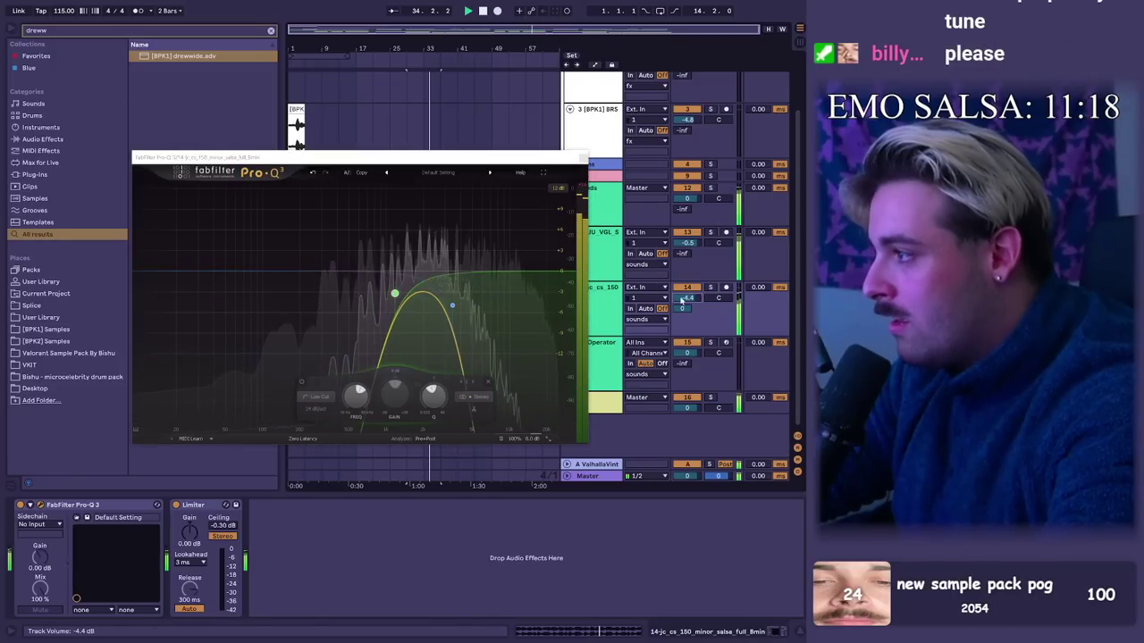
click(415, 288)
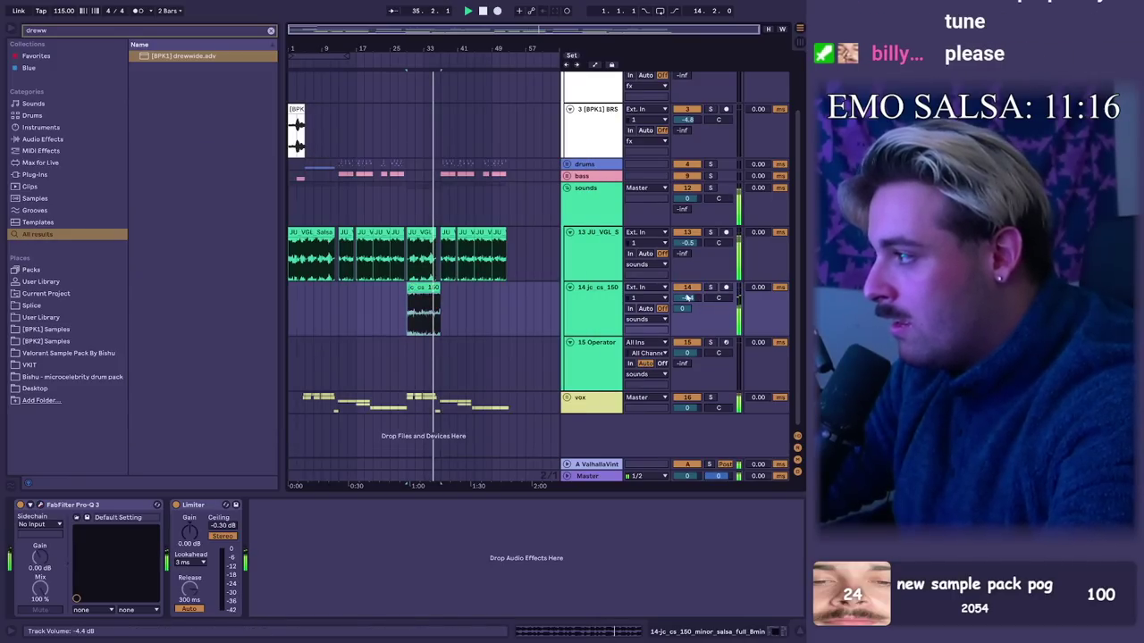
Step: Clear the vocals in the vox group from bar 29 to about bar 35 and play that section back
drag(434, 402, 408, 402)
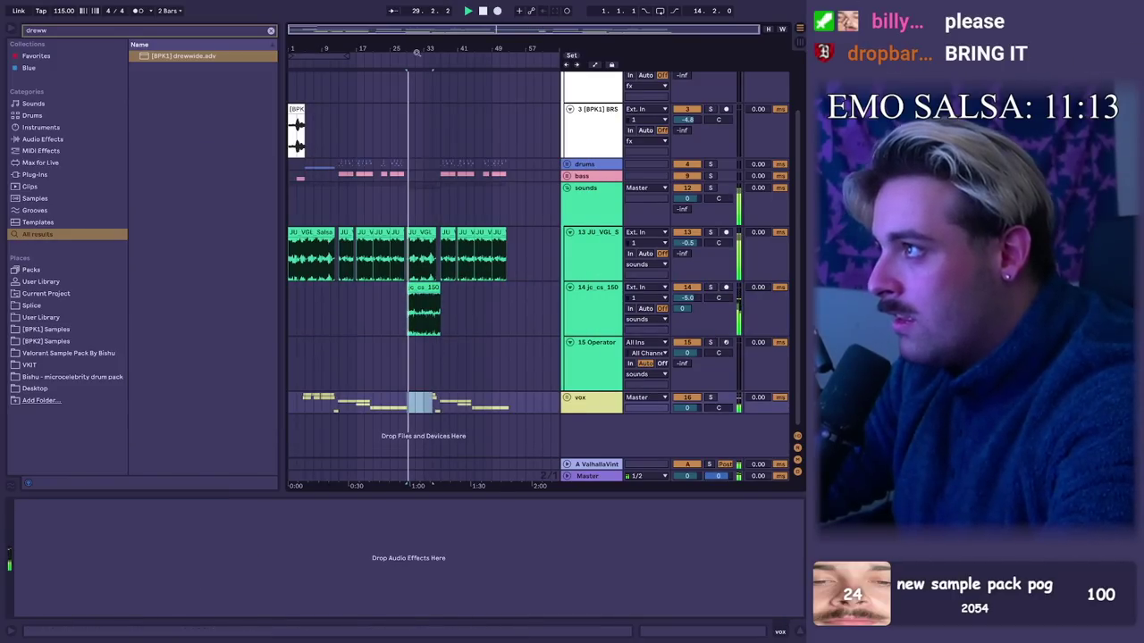
drag(416, 53, 459, 143)
click(481, 305)
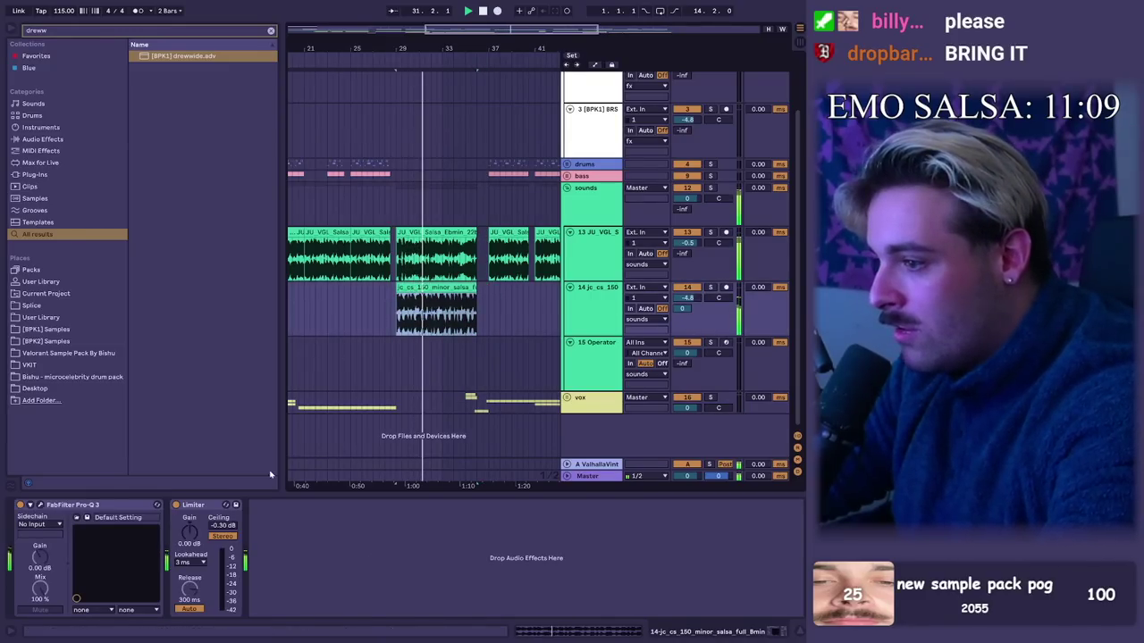
click(427, 346)
click(425, 324)
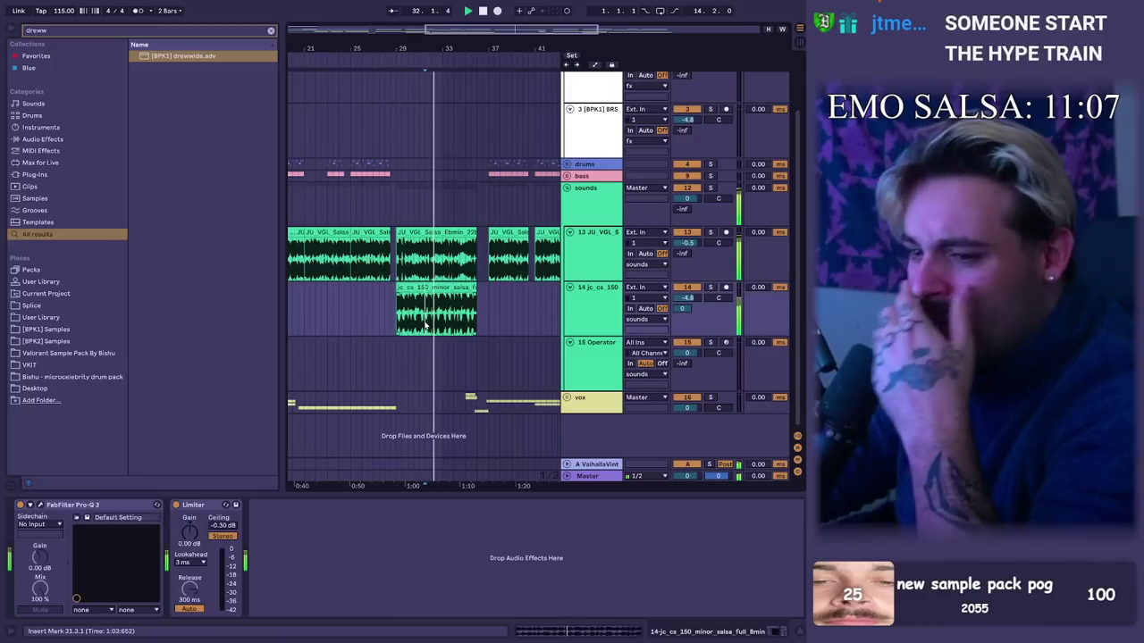
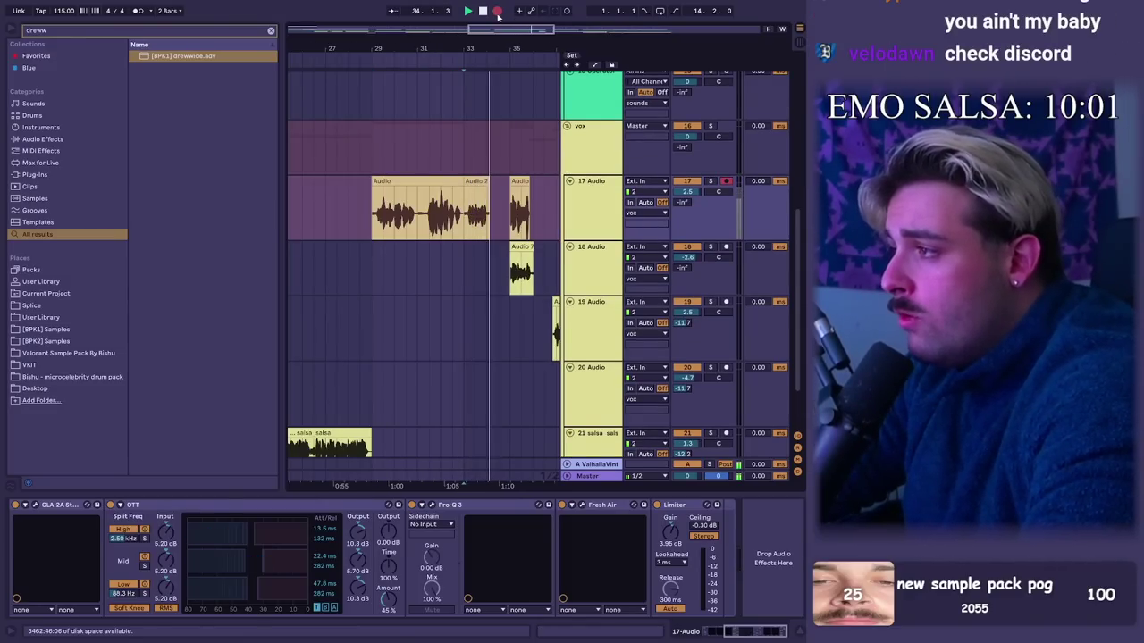
Step: End the vocal recording on track 17 at bar 35 and delete the short clips at bar 35 on tracks 17 and 18
click(497, 12)
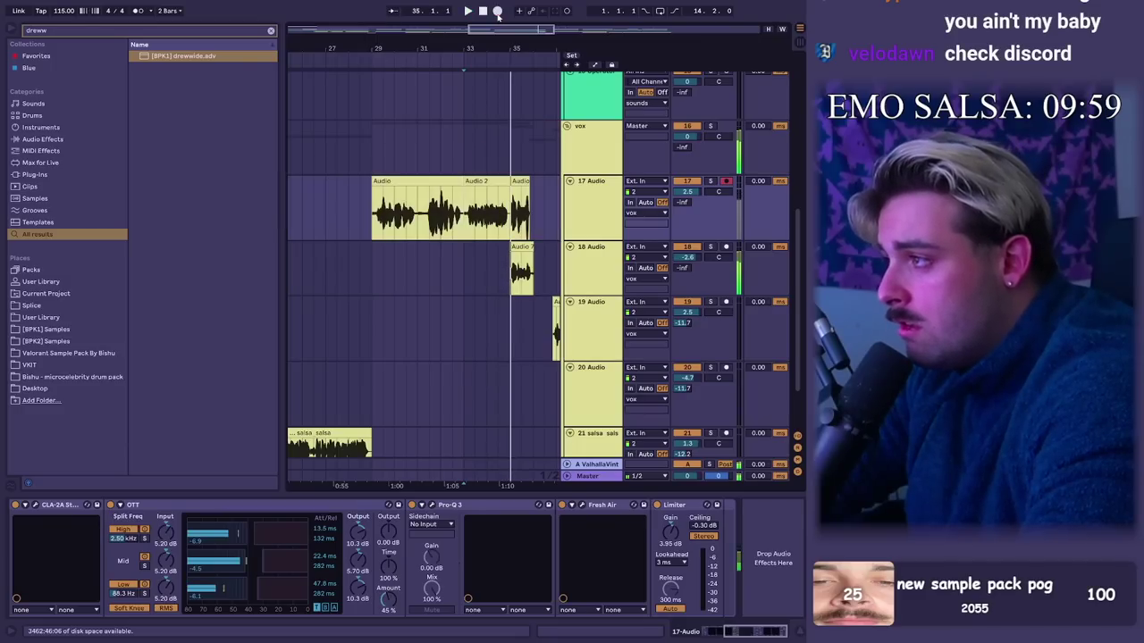
click(515, 181)
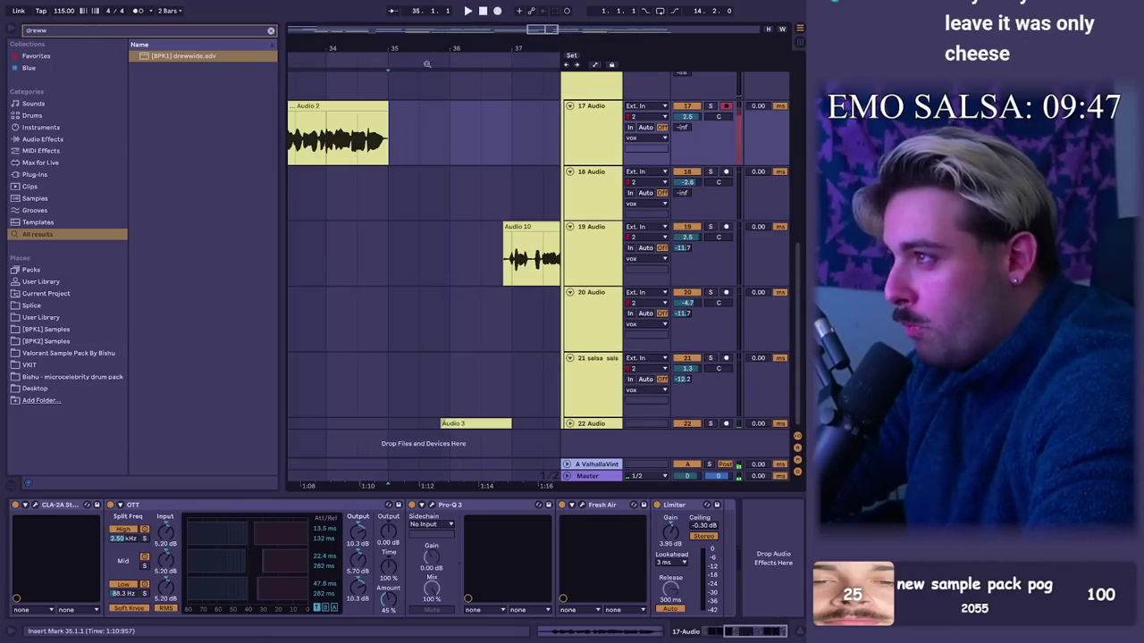
drag(426, 63, 426, 45)
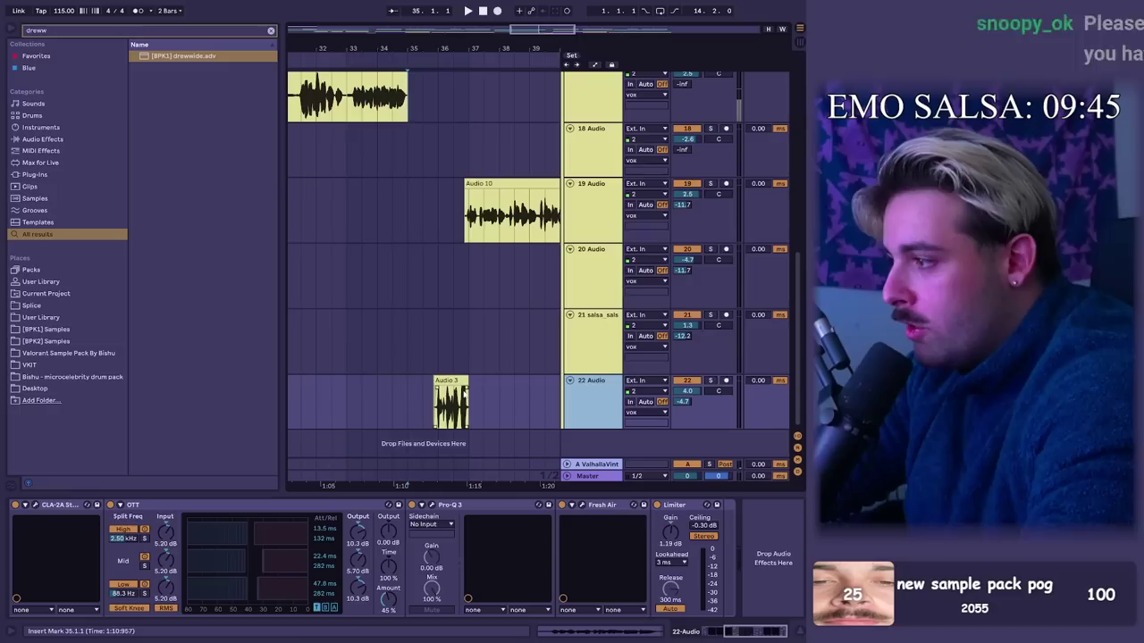
click(446, 389)
key(space)
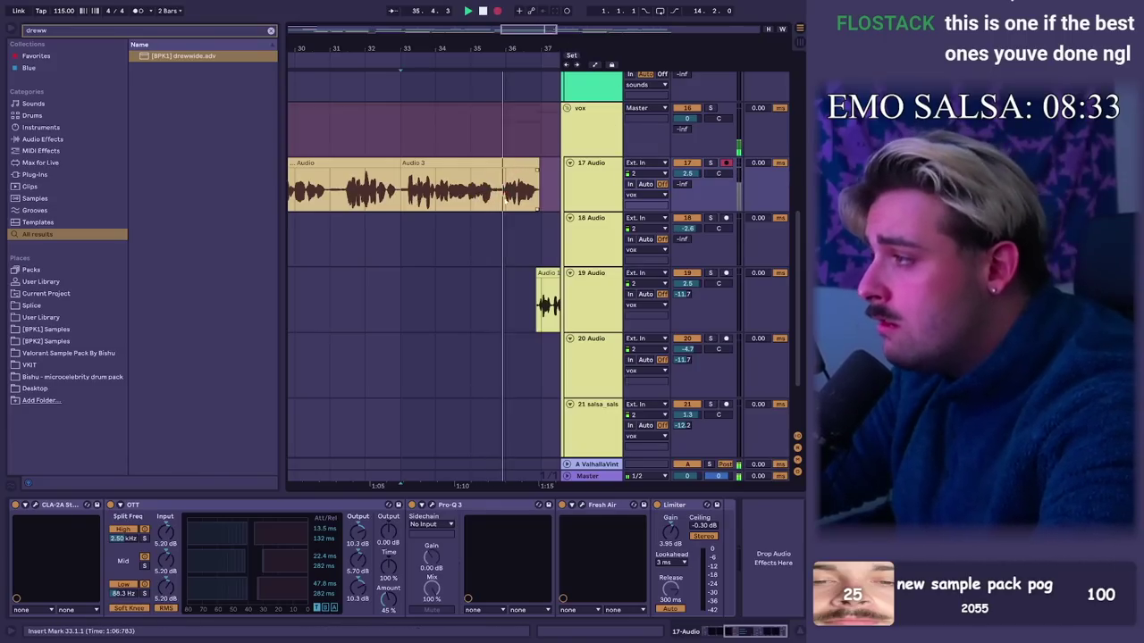
Step: Stop the new vocal take on track 17 and delete its tail from about bar 35.4.3 onward
key(space)
key(space)
click(514, 162)
key(Delete)
drag(491, 52, 448, 56)
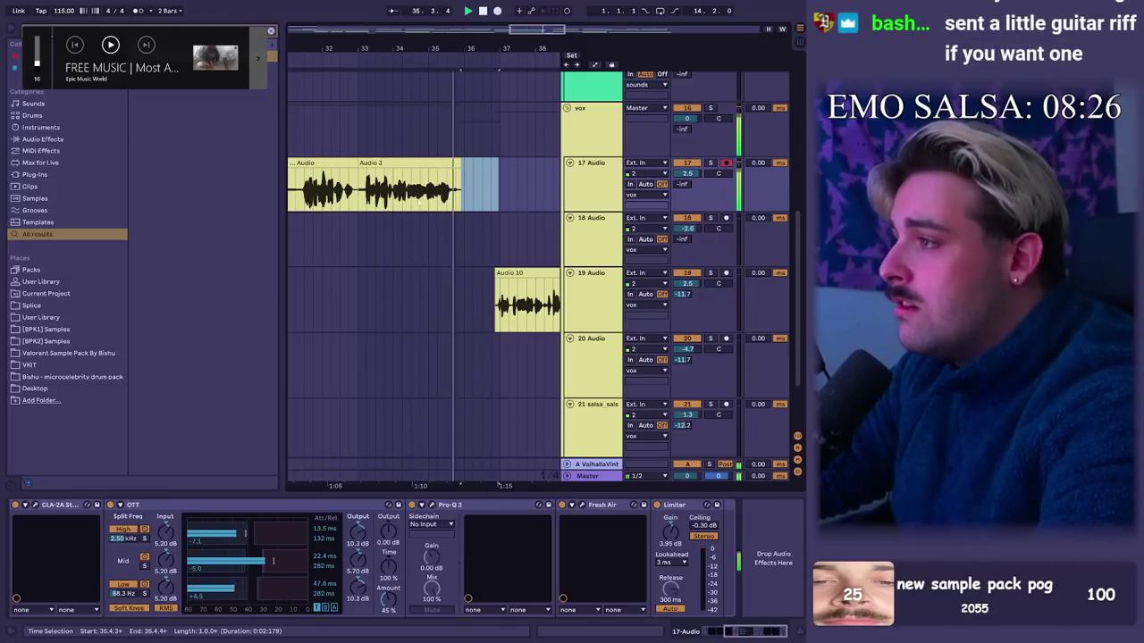
Step: Split the Audio 3 vocal clip on track 17 just before bar 35 and move the second piece to start at 35.1.1
click(402, 190)
drag(438, 49, 438, 94)
click(400, 198)
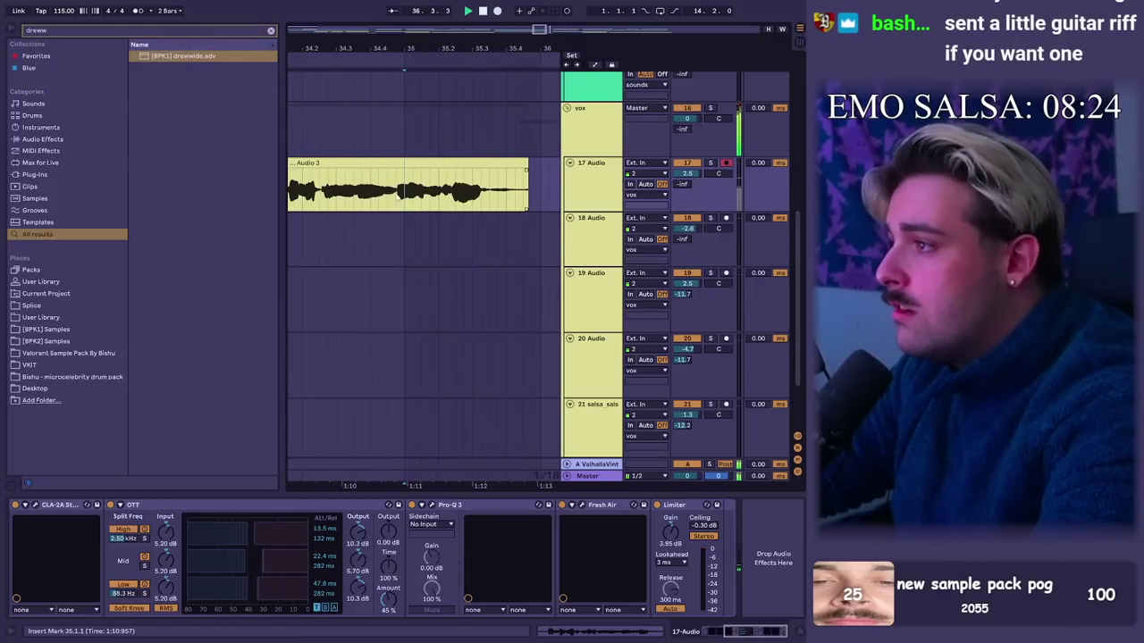
key(ctrl+e)
drag(411, 161, 421, 161)
Step: Duplicate vocal track 22 and clear the copied material on the new track 23 between bars 3 and 31
drag(434, 51, 434, 3)
scroll(415, 274, down, 3)
key(plus)
key(plus)
key(plus)
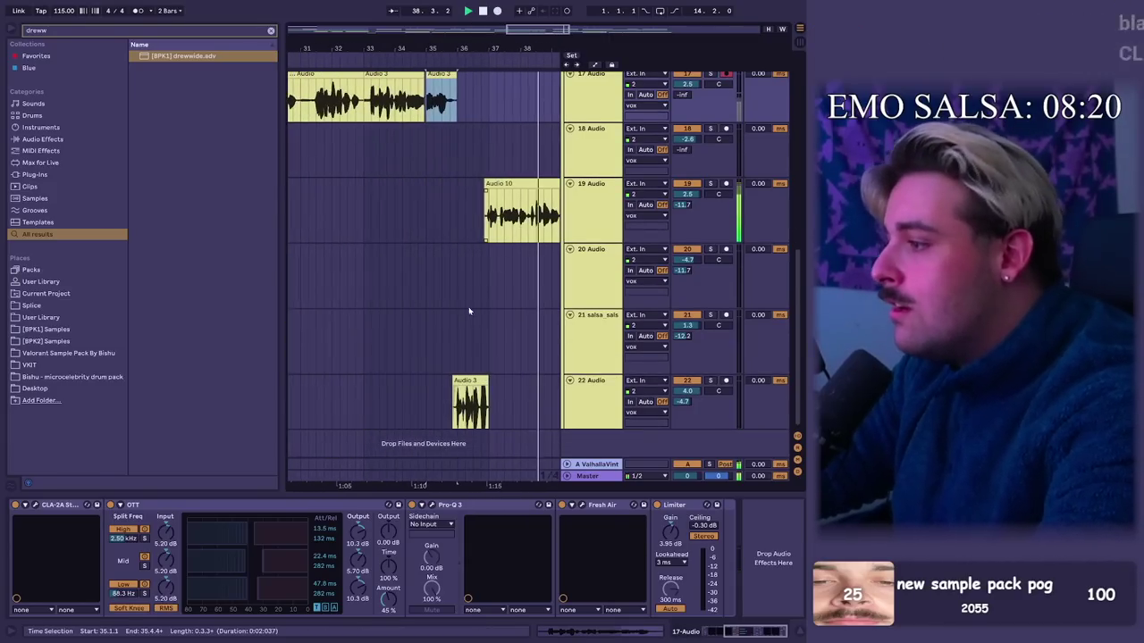
click(581, 381)
key(ctrl+d)
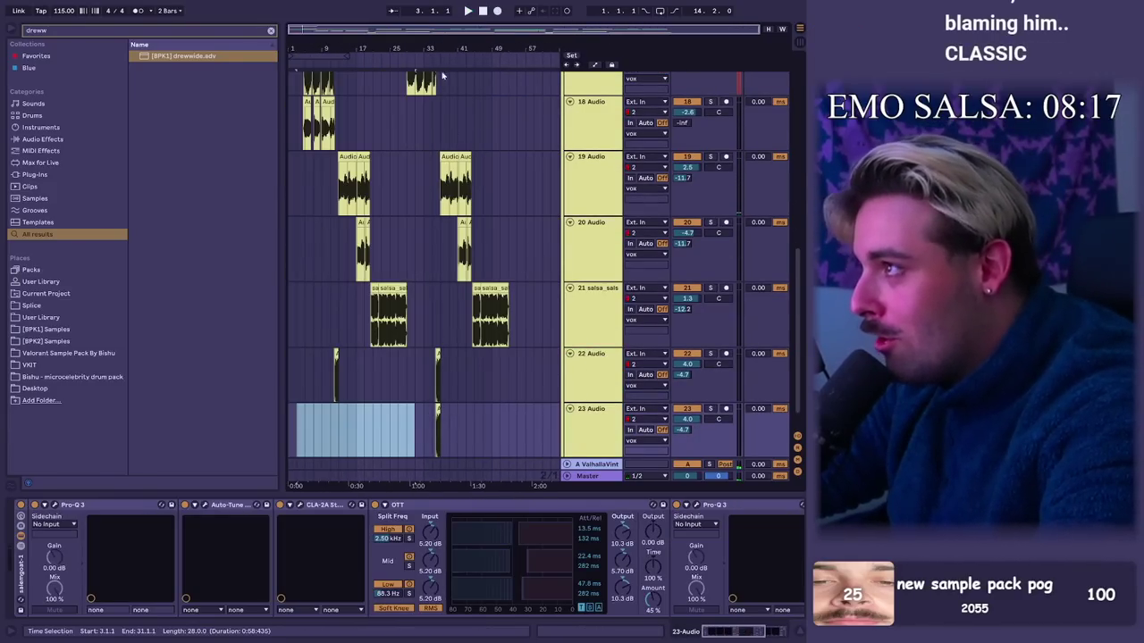
click(367, 429)
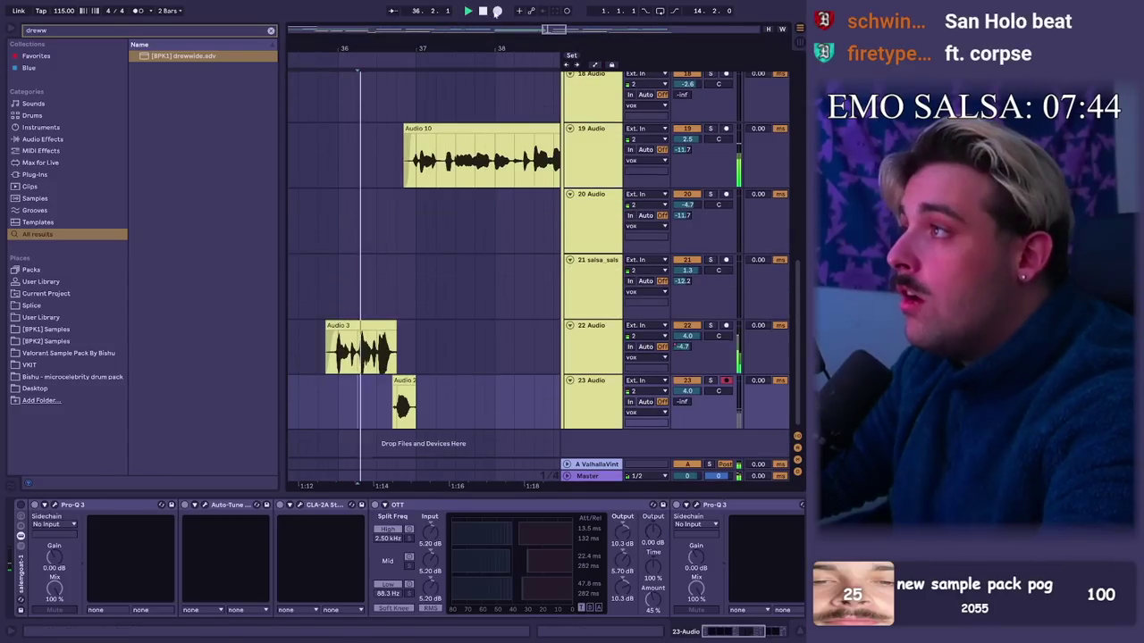
Step: Record a new vocal ad-lib on track 23 around bar 36 and adjust that track's volume
click(498, 11)
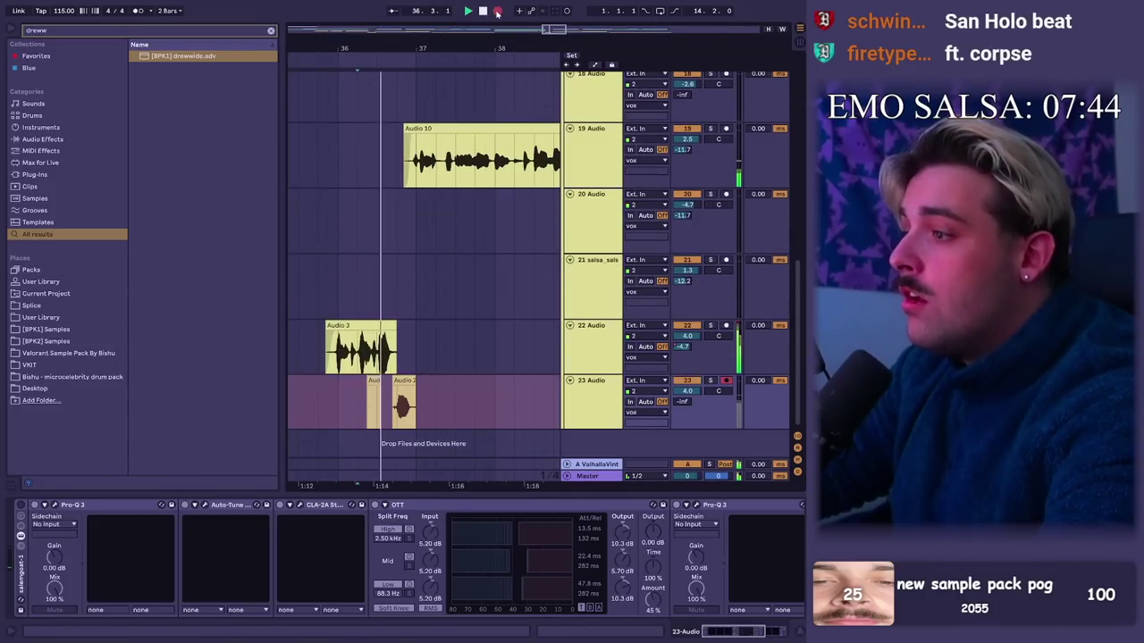
click(498, 11)
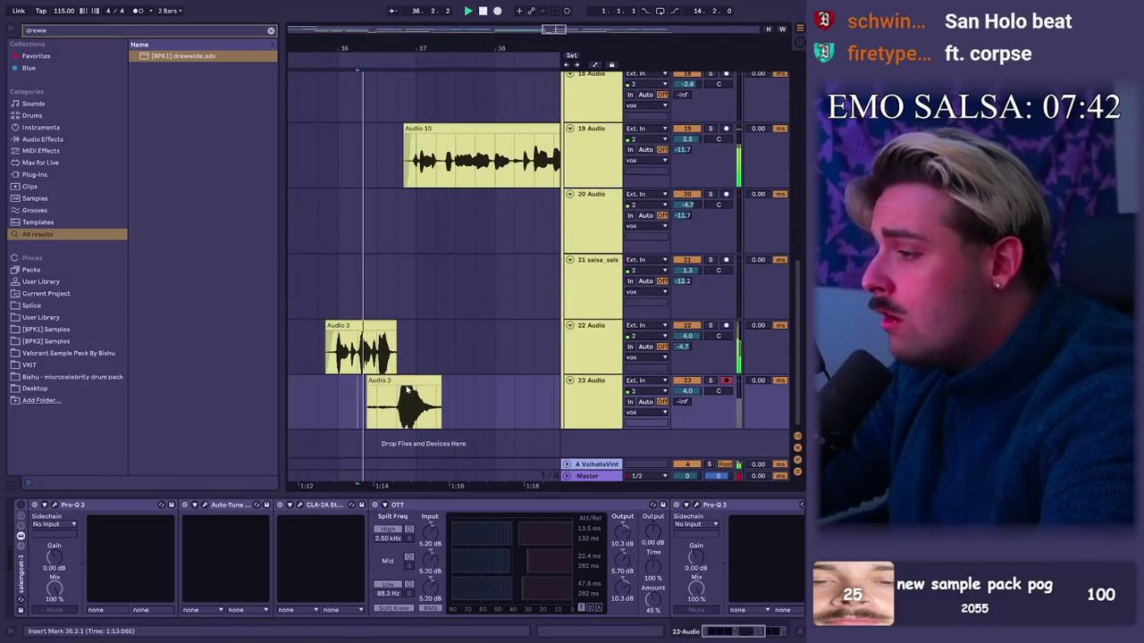
mouse_move(686, 391)
mouse_down()
mouse_move(686, 411)
mouse_move(687, 375)
mouse_up()
drag(416, 416, 470, 415)
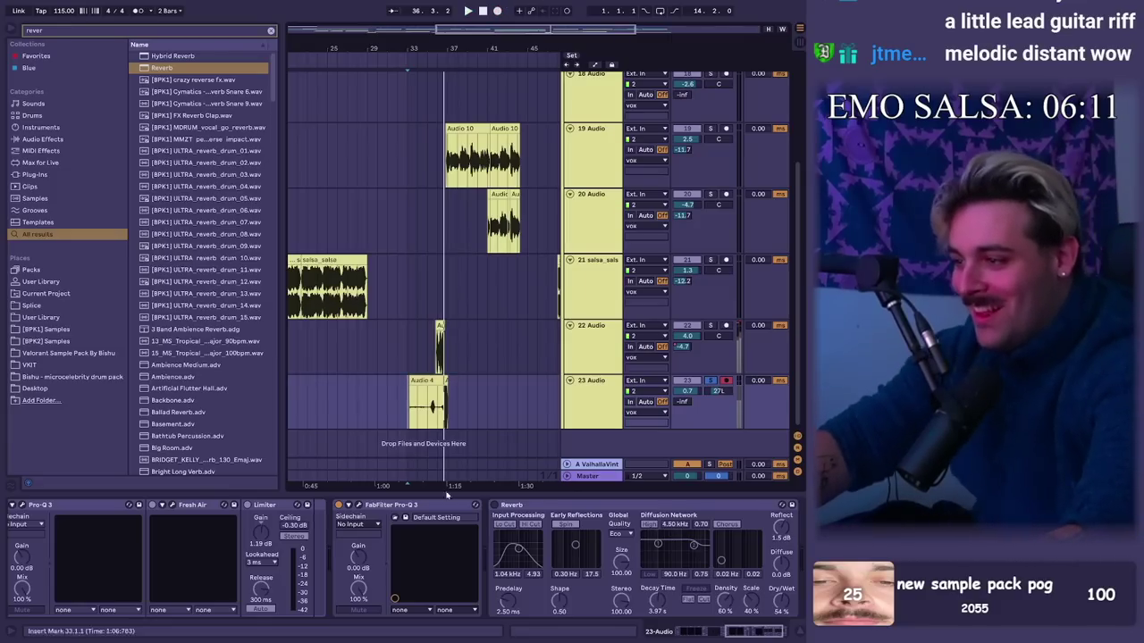
Step: Show the effect chain of return track A and hide the automation lanes while playing back bar 36
drag(429, 57, 432, 134)
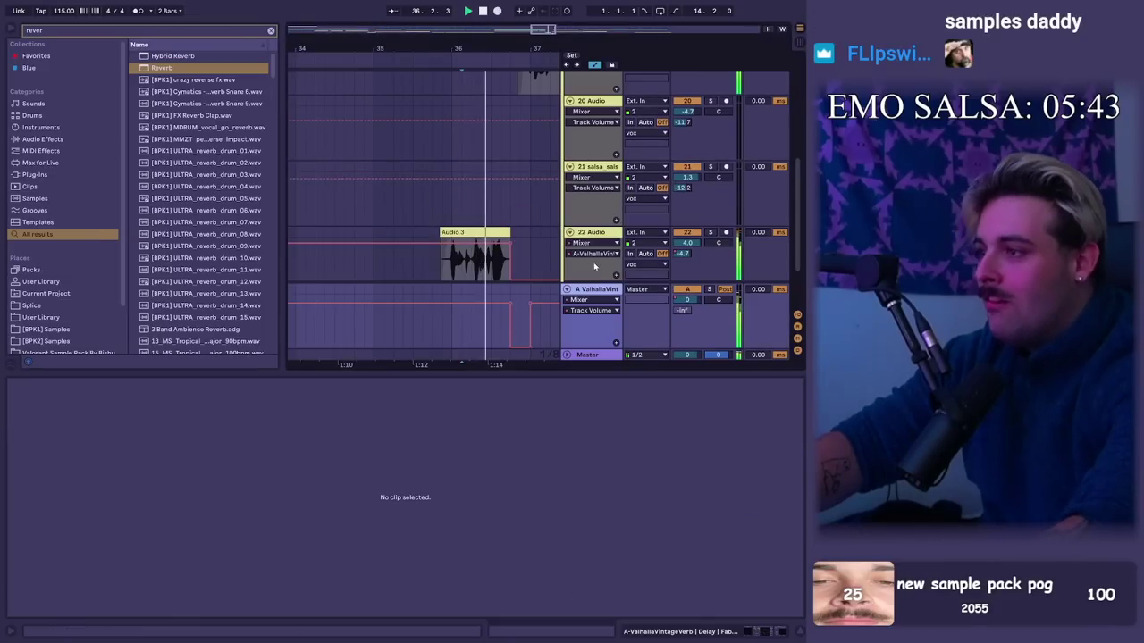
double_click(596, 290)
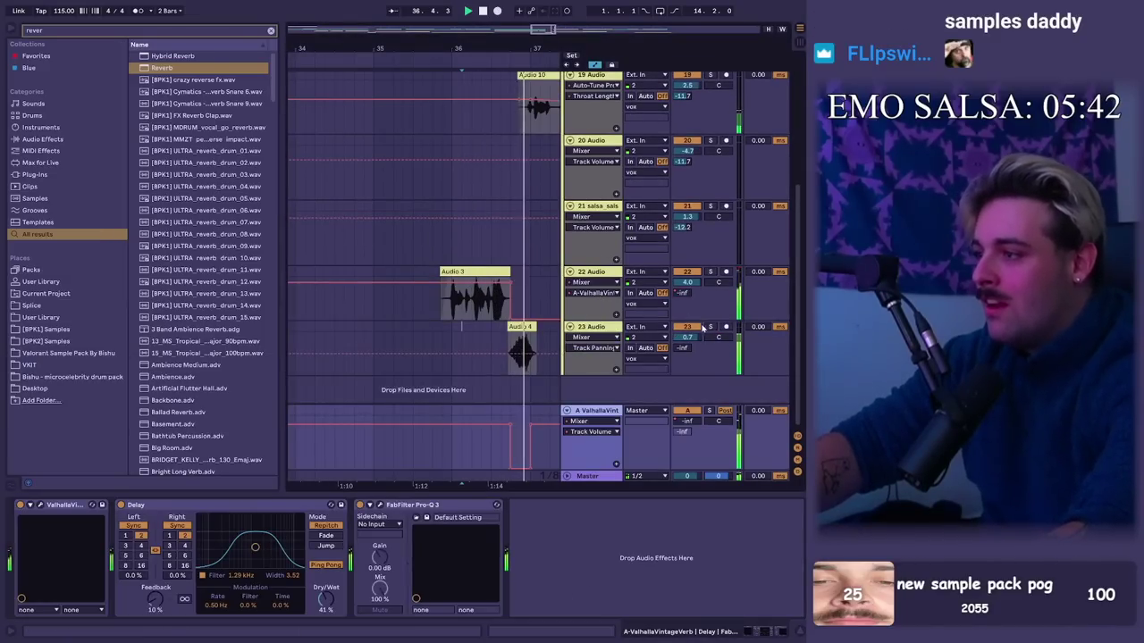
key(a)
click(521, 327)
key(space)
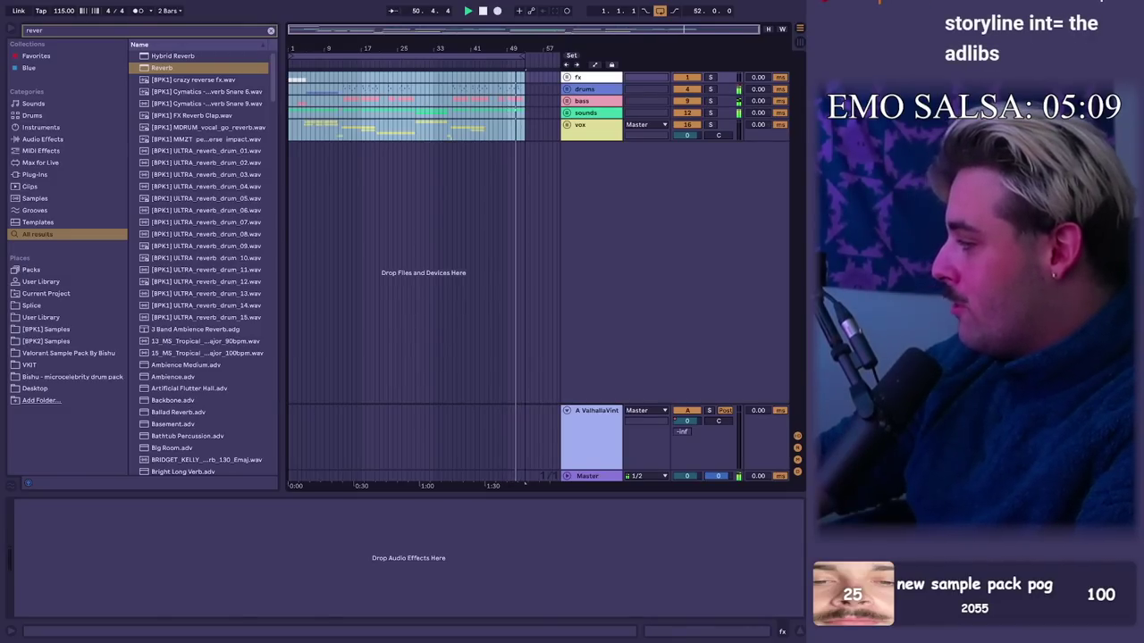
Step: Switch apps to bring the bash_explode_salsa_emo_riff sample onto a new track at bar 45, and turn off its warping
key(alt+Tab)
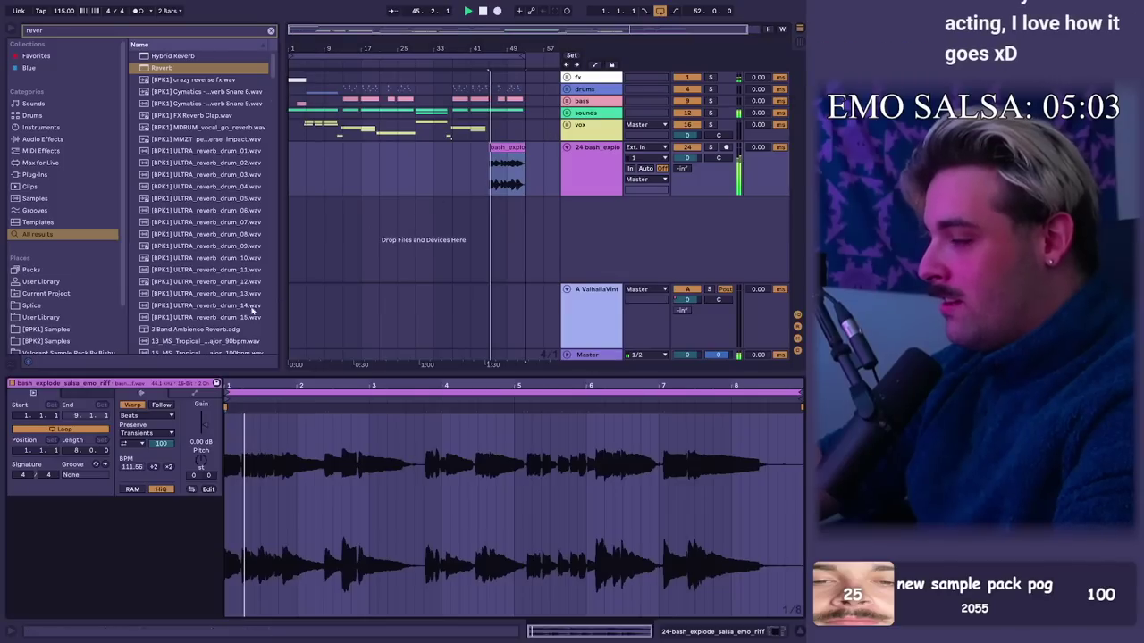
click(149, 415)
click(143, 458)
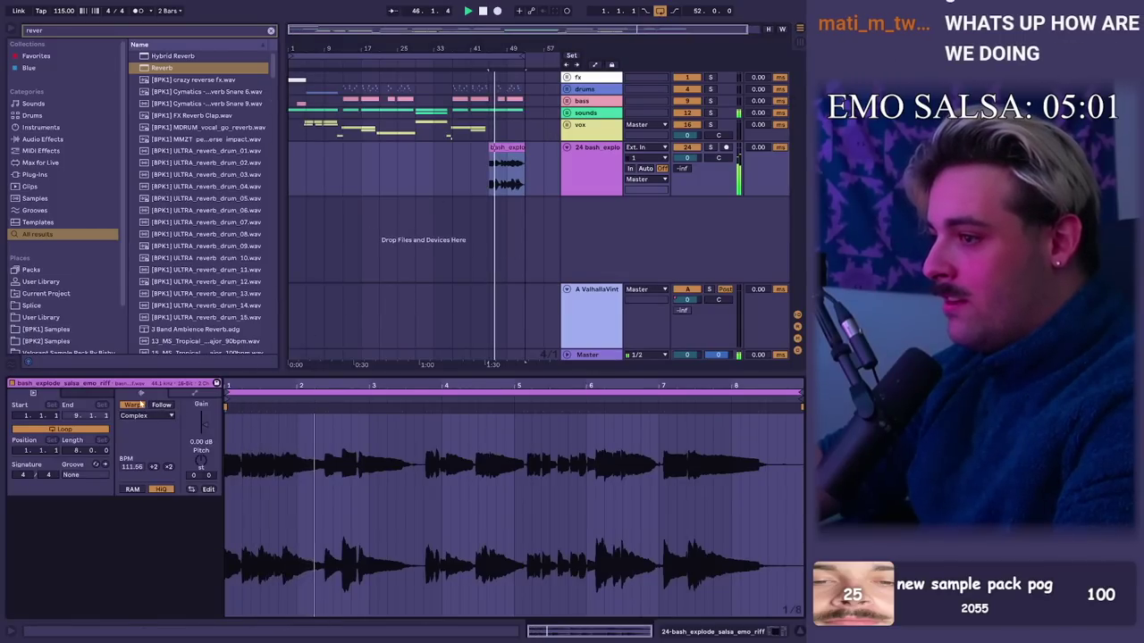
click(139, 404)
Step: Raise the guitar riff track's reverb send to 0 dB and set its Limiter gain to 6.39 dB
drag(684, 168, 683, 98)
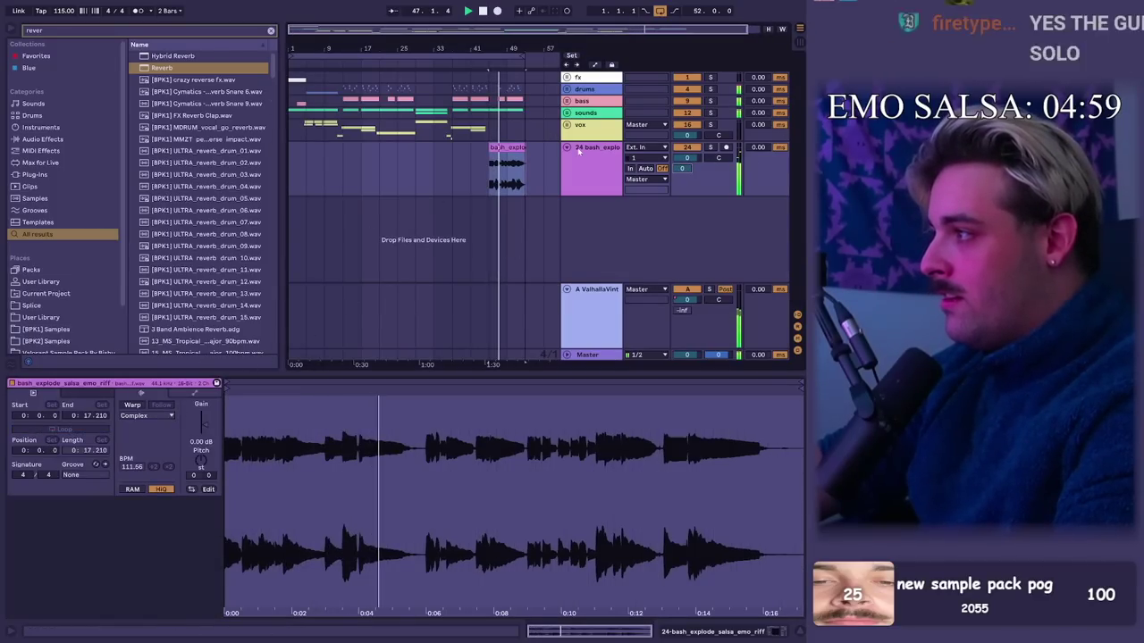
double_click(581, 148)
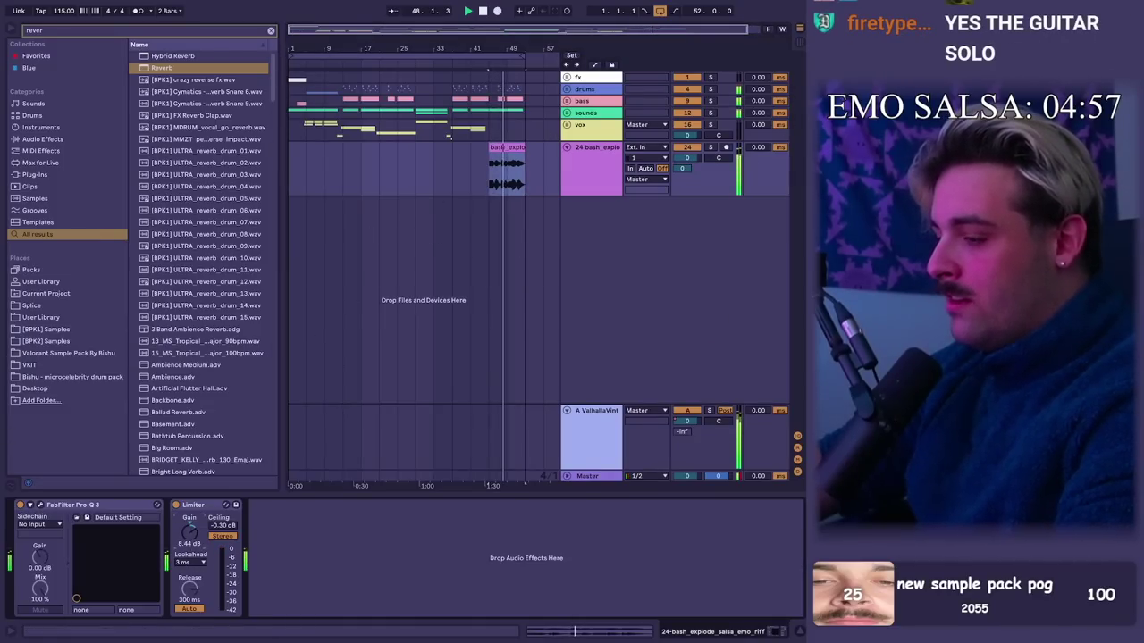
click(519, 171)
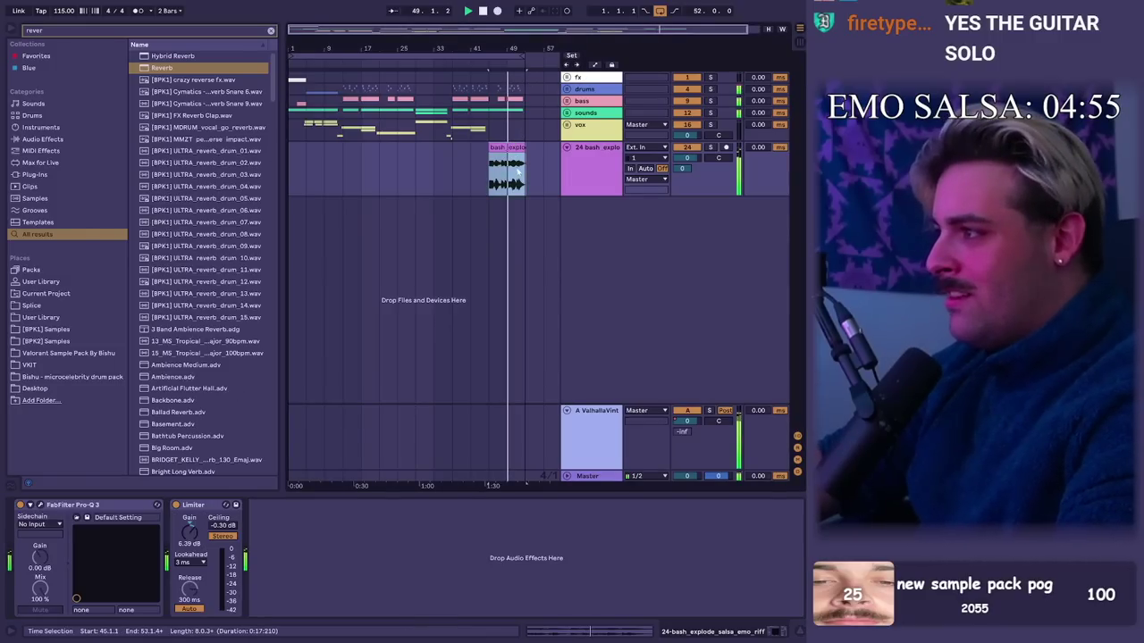
click(510, 148)
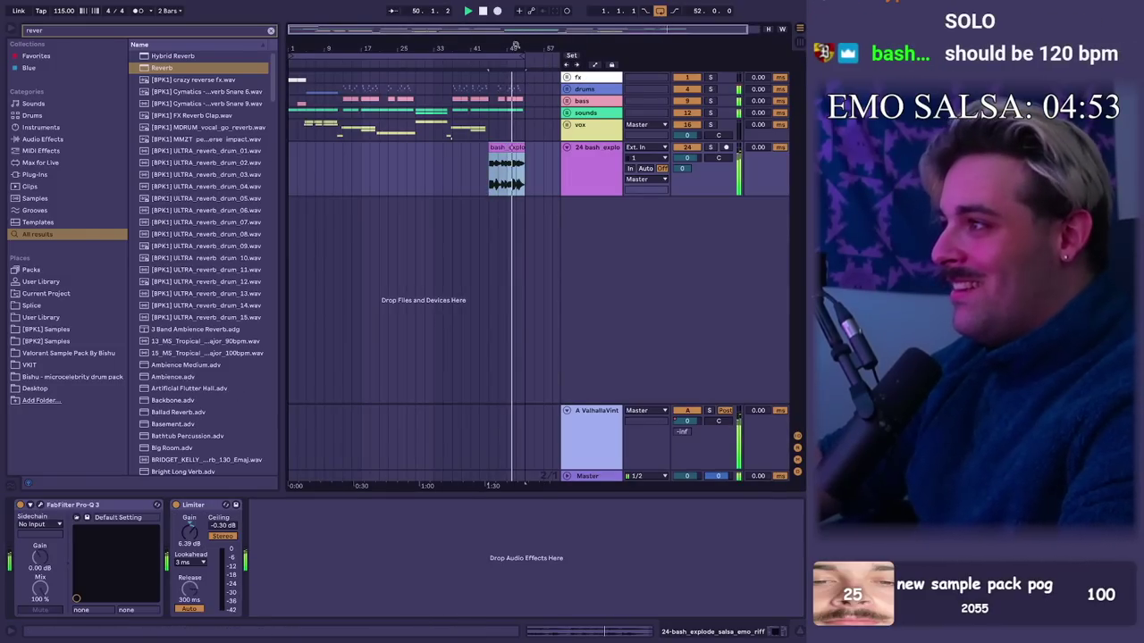
drag(514, 47, 517, 87)
click(565, 113)
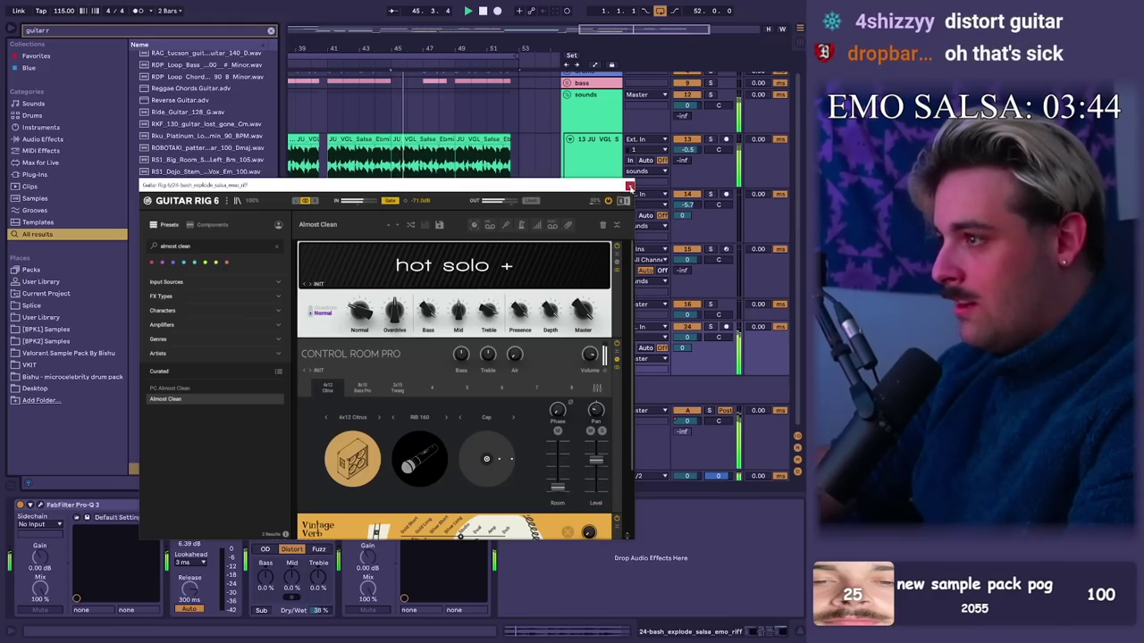
Step: Close Guitar Rig 6 and bypass the Pedal on the riff track, setting track volume to 0.7 dB and reverb send to -8.8 dB
click(629, 186)
click(257, 506)
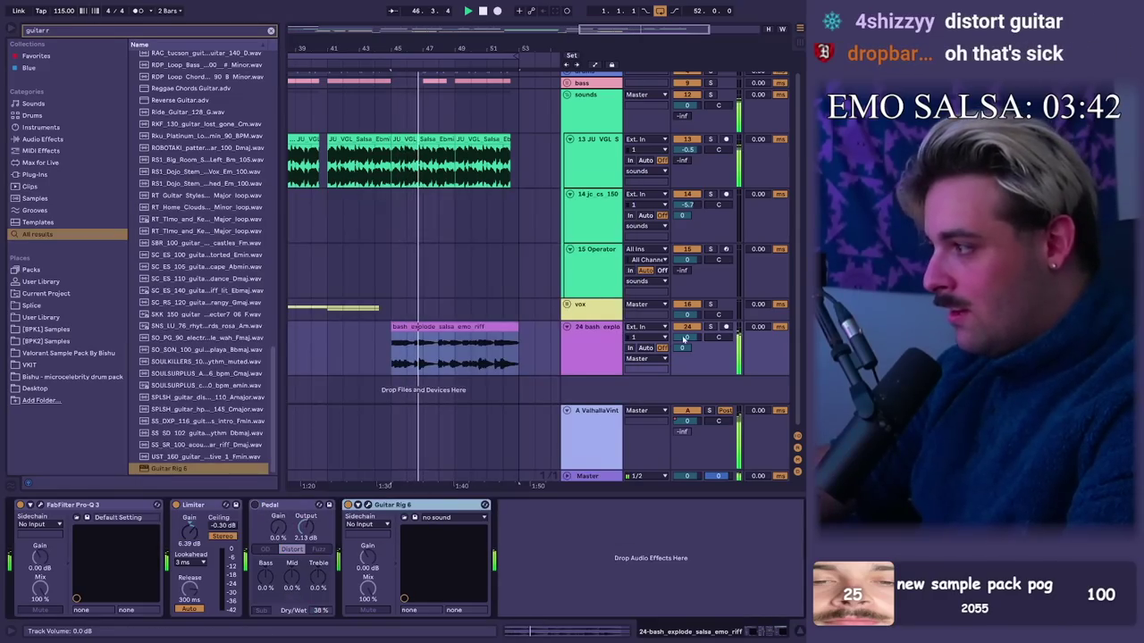
drag(687, 336, 688, 340)
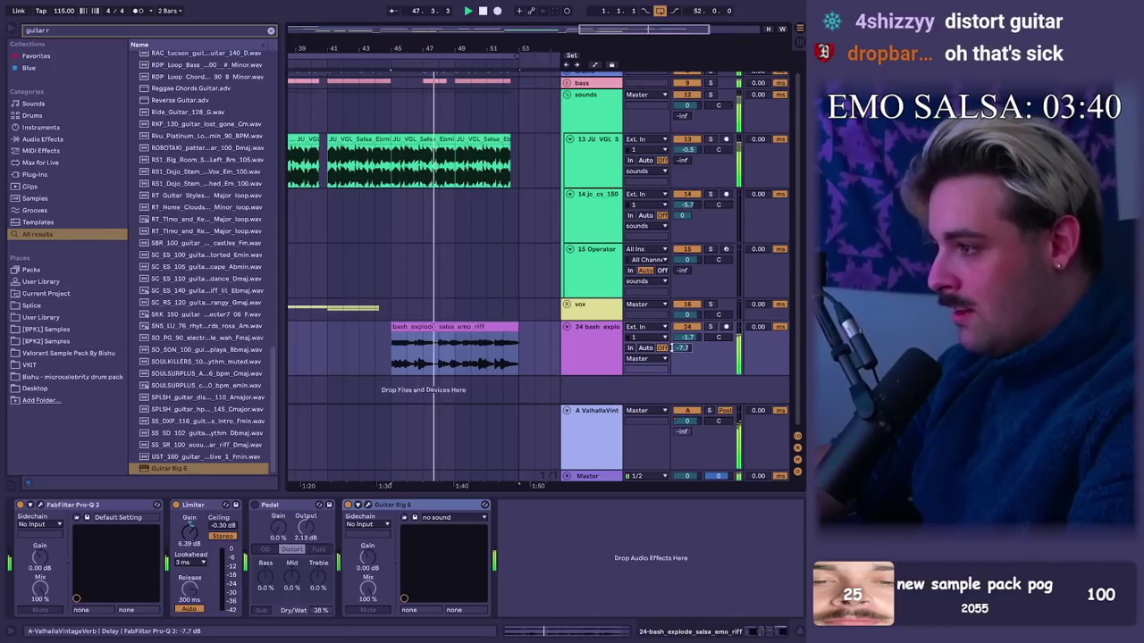
drag(688, 349, 688, 335)
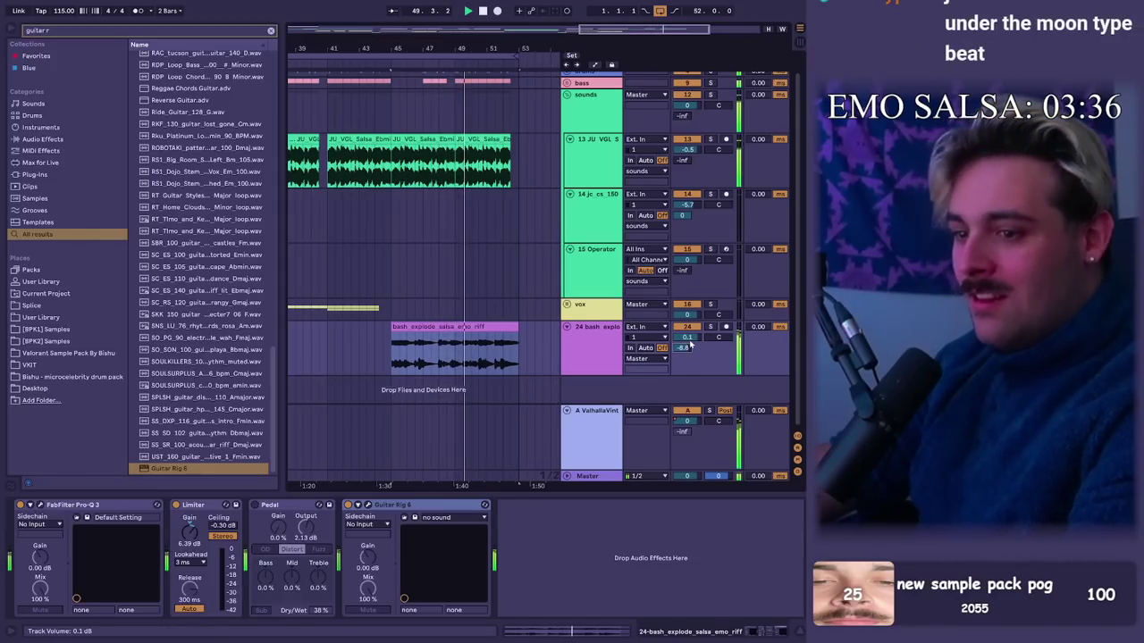
Step: Turn off arrangement looping, stop playback at the end of the song and save the Set
click(471, 310)
click(473, 345)
click(515, 55)
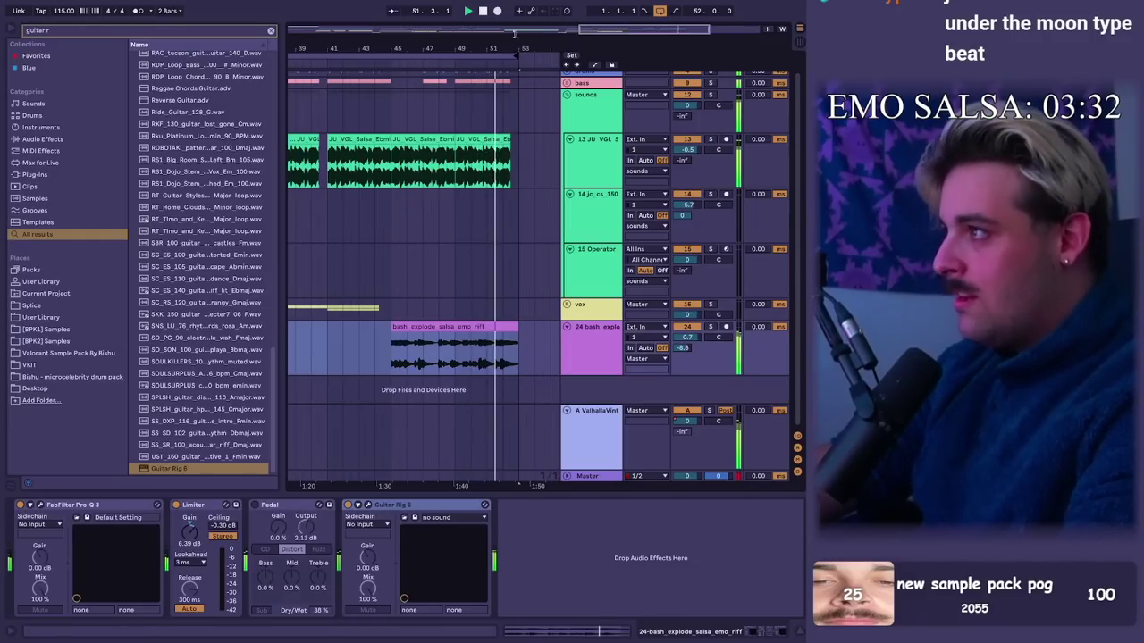
click(659, 12)
drag(550, 51, 545, 65)
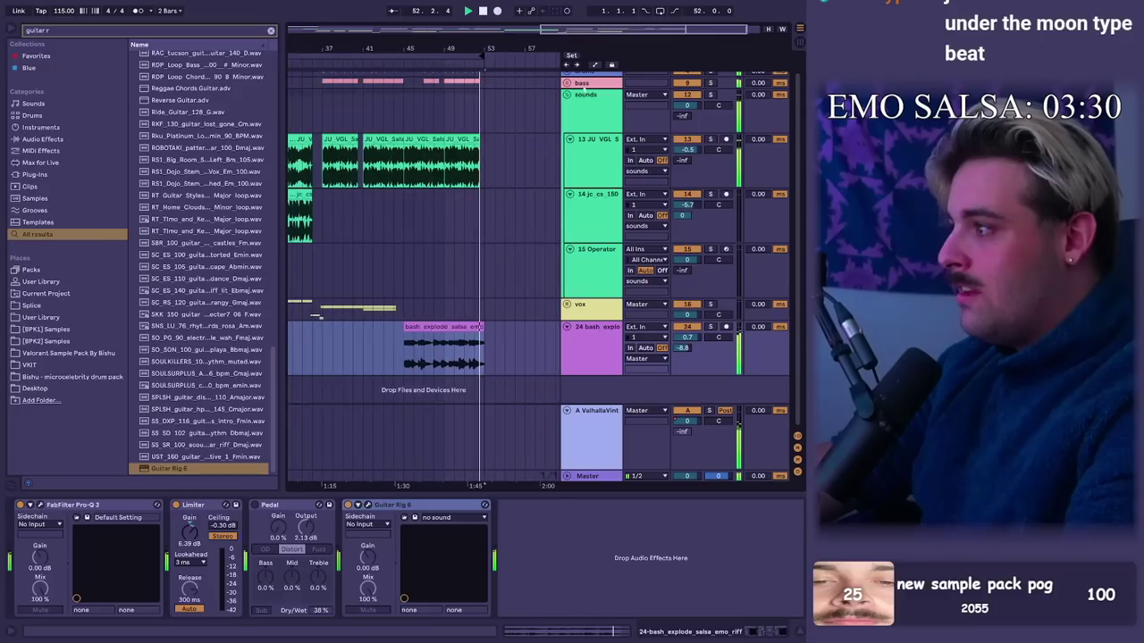
key(space)
key(ctrl+s)
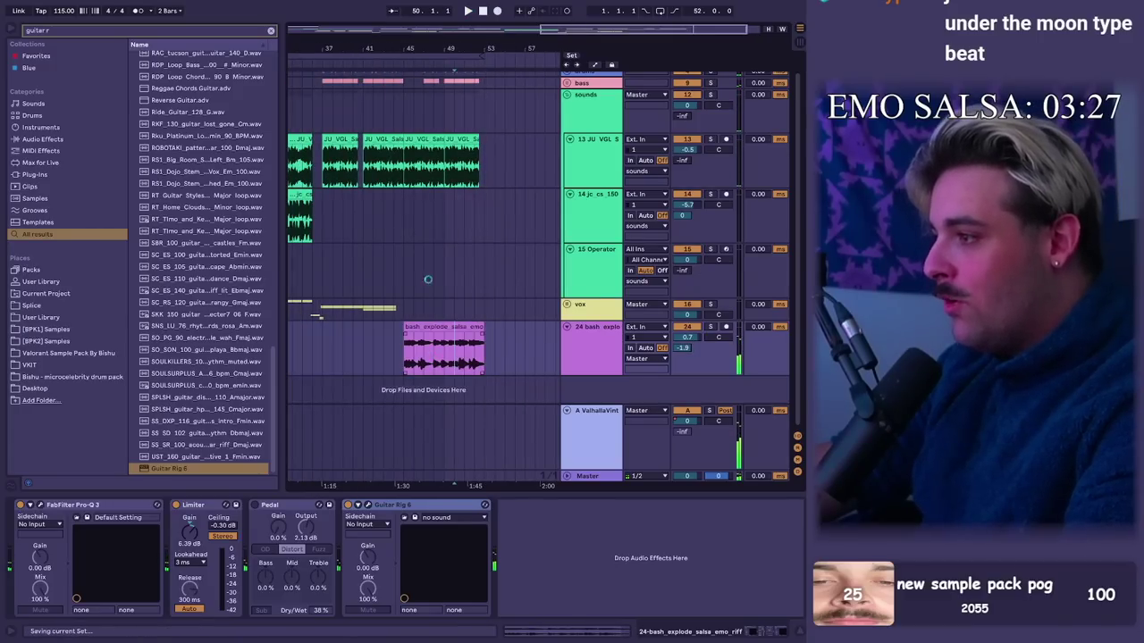
Step: Play the arrangement back from bar 1 and unfold the sounds group
drag(425, 52, 497, 47)
click(309, 223)
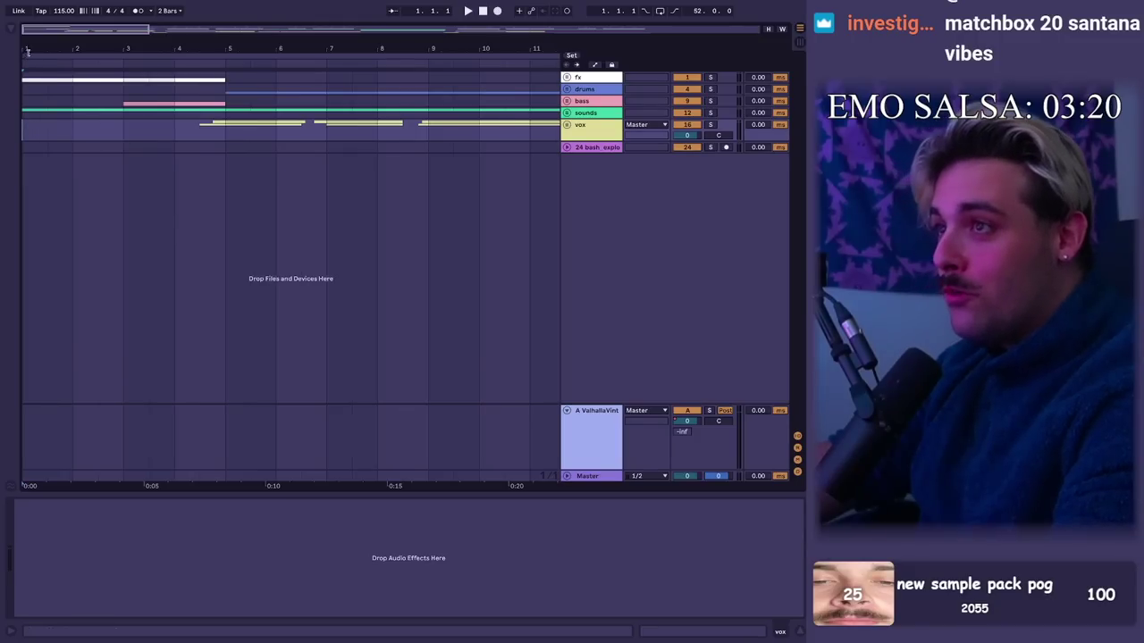
drag(28, 52, 27, 64)
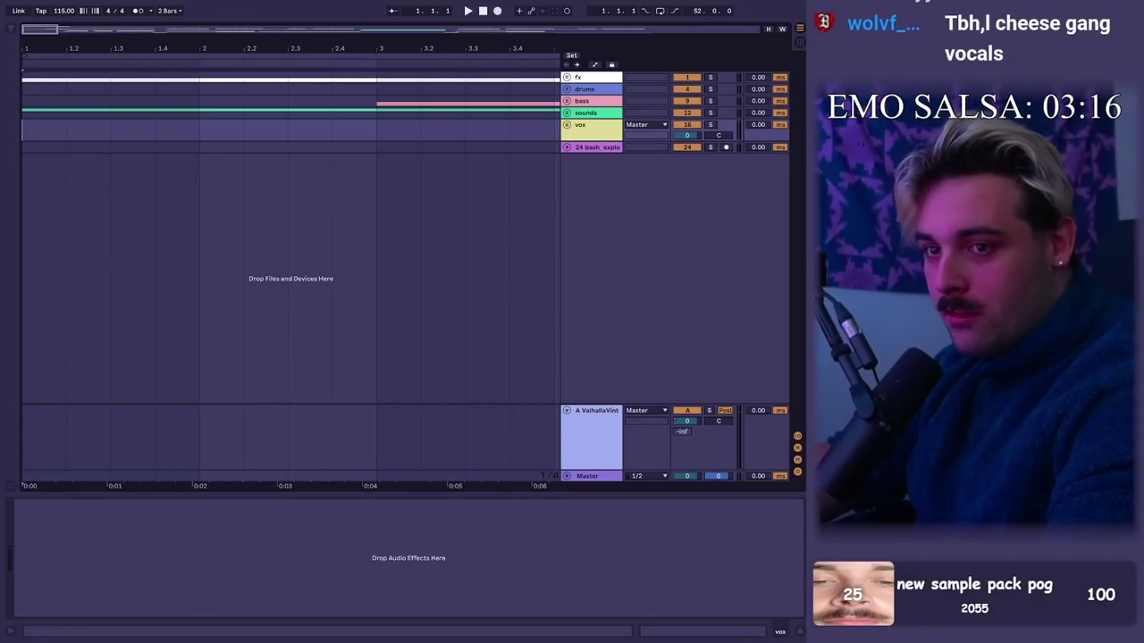
drag(360, 27, 360, 33)
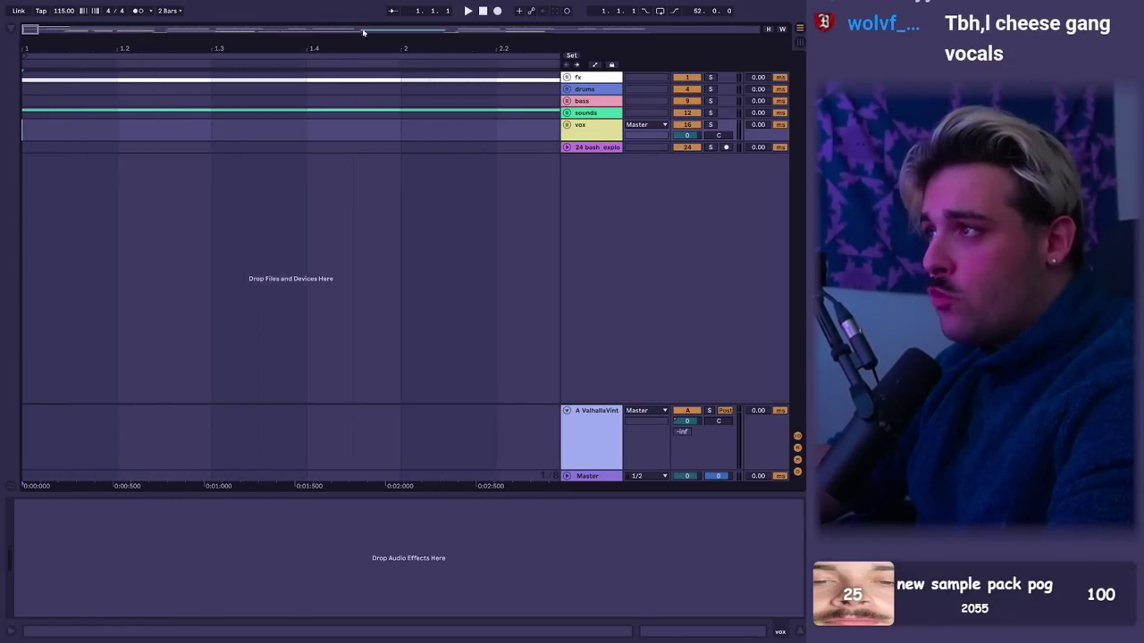
key(space)
click(567, 113)
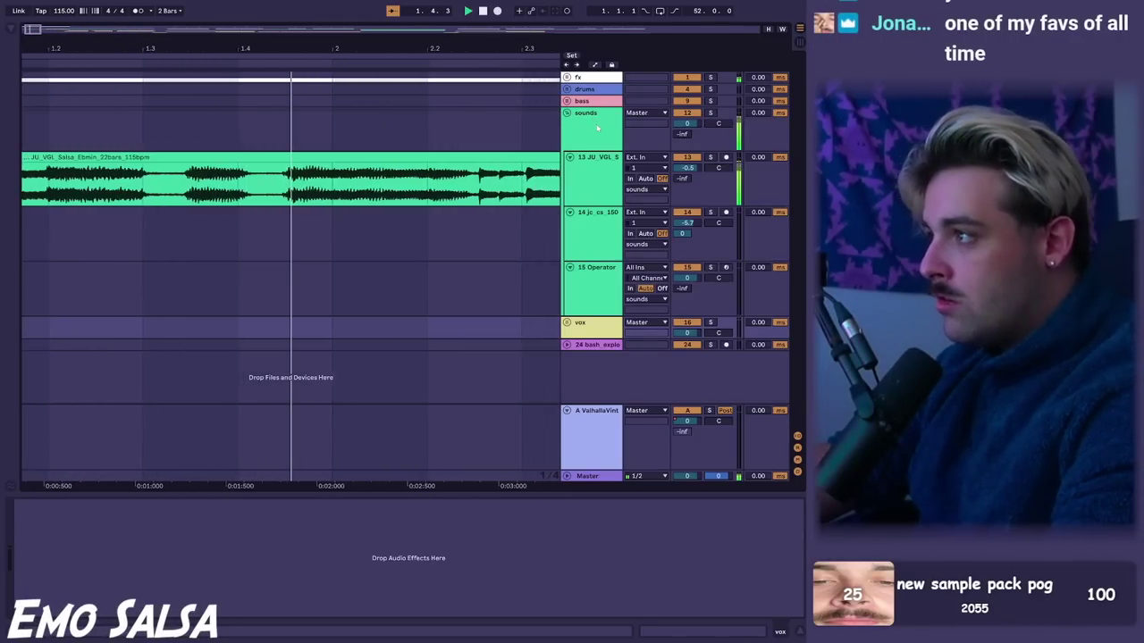
Step: Set the Utility gain on the Master track to -6.00 dB and raise the computer's playback volume
key(XF86AudioRaiseVolume)
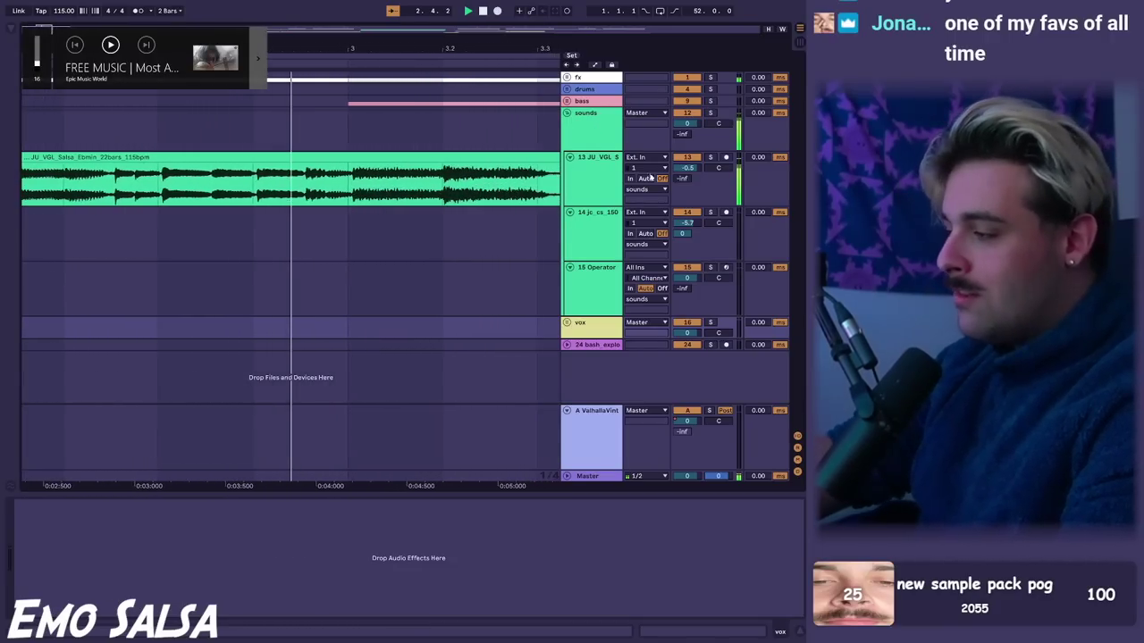
click(592, 127)
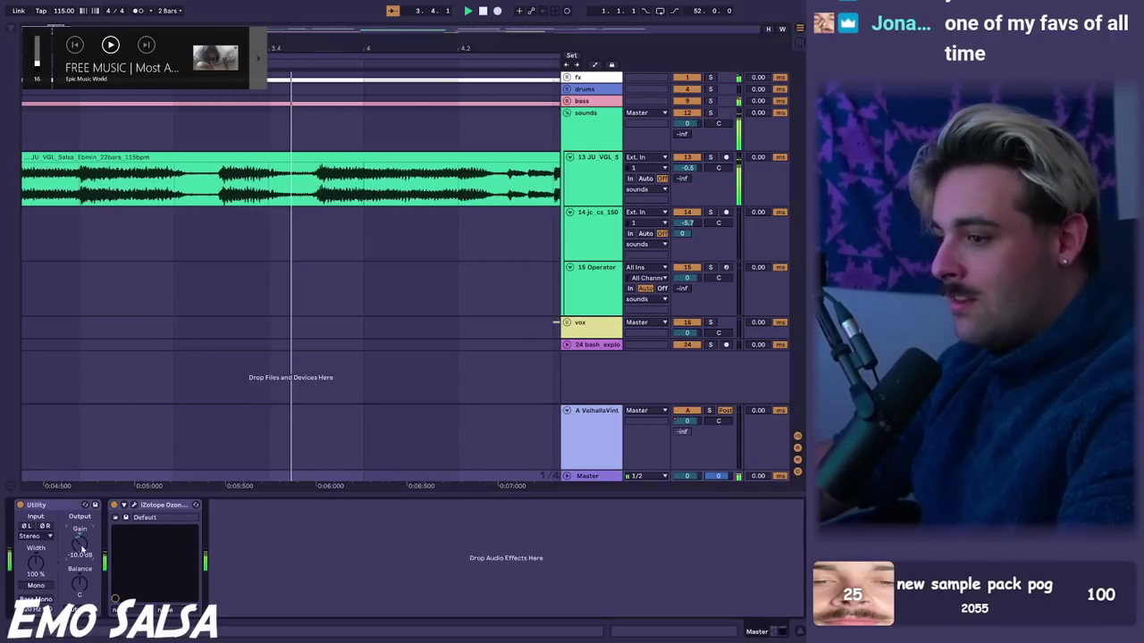
drag(83, 542, 85, 546)
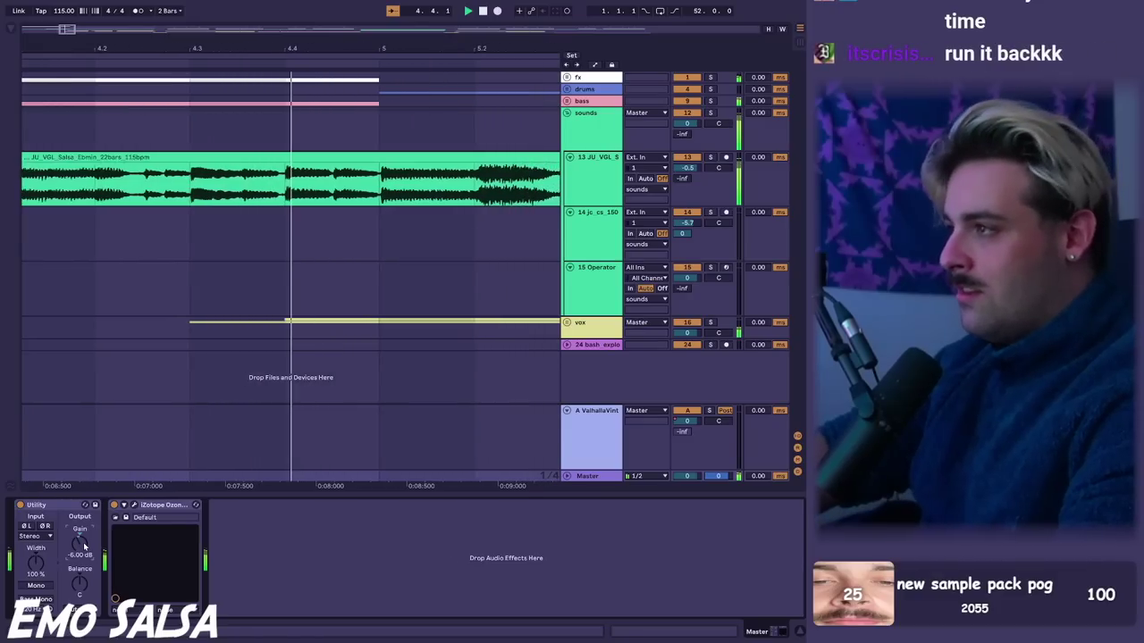
key(XF86AudioRaiseVolume)
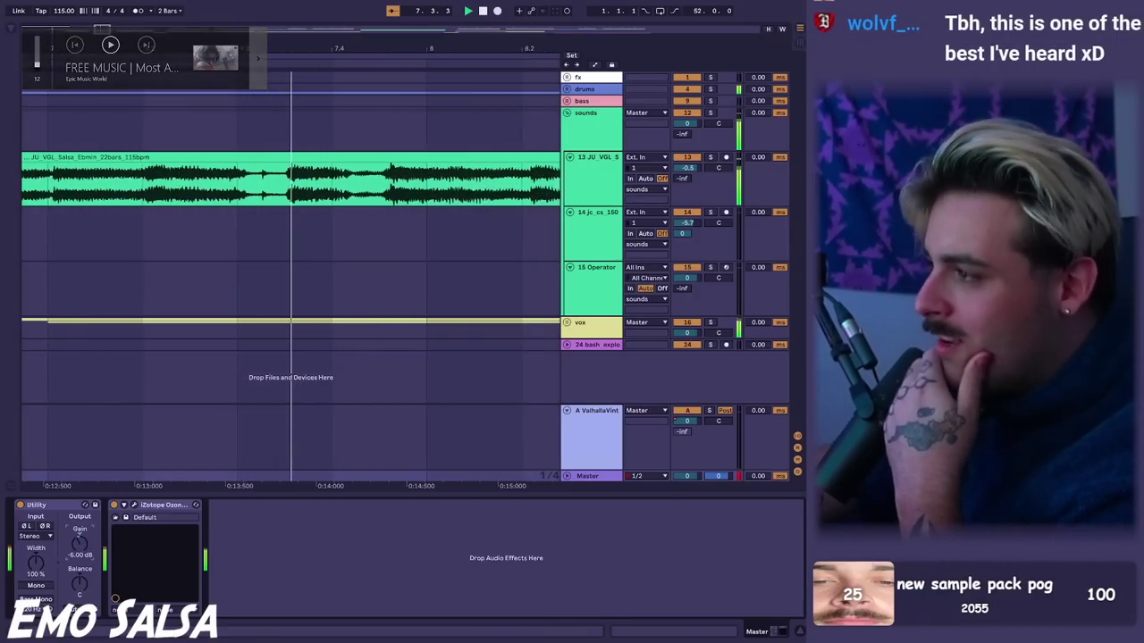
Step: Unfold the vox group and set track 19 to 4.0 dB and track 20 to -3.0 dB, with both reverb sends at -inf
click(566, 322)
scroll(589, 340, down, 5)
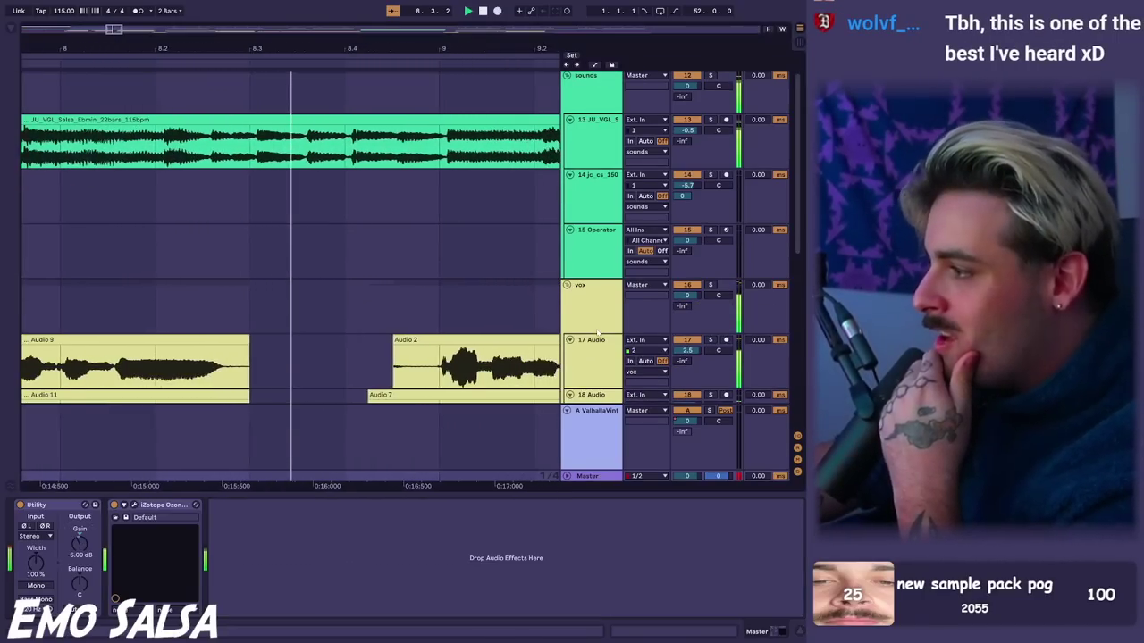
scroll(597, 344, down, 1)
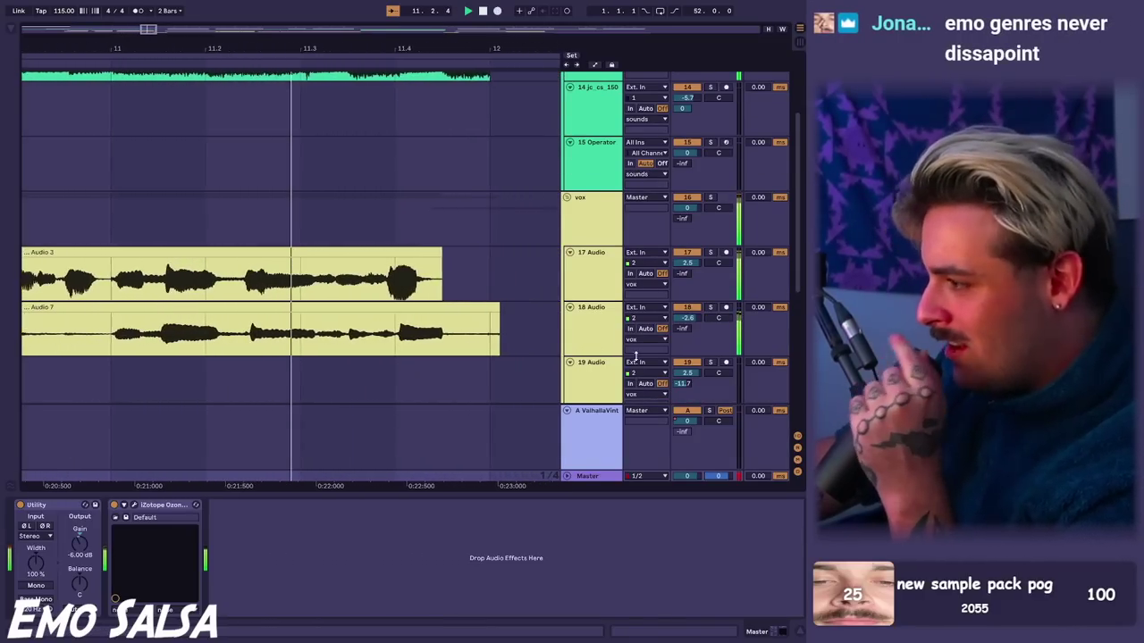
scroll(589, 348, down, 2)
scroll(617, 368, down, 1)
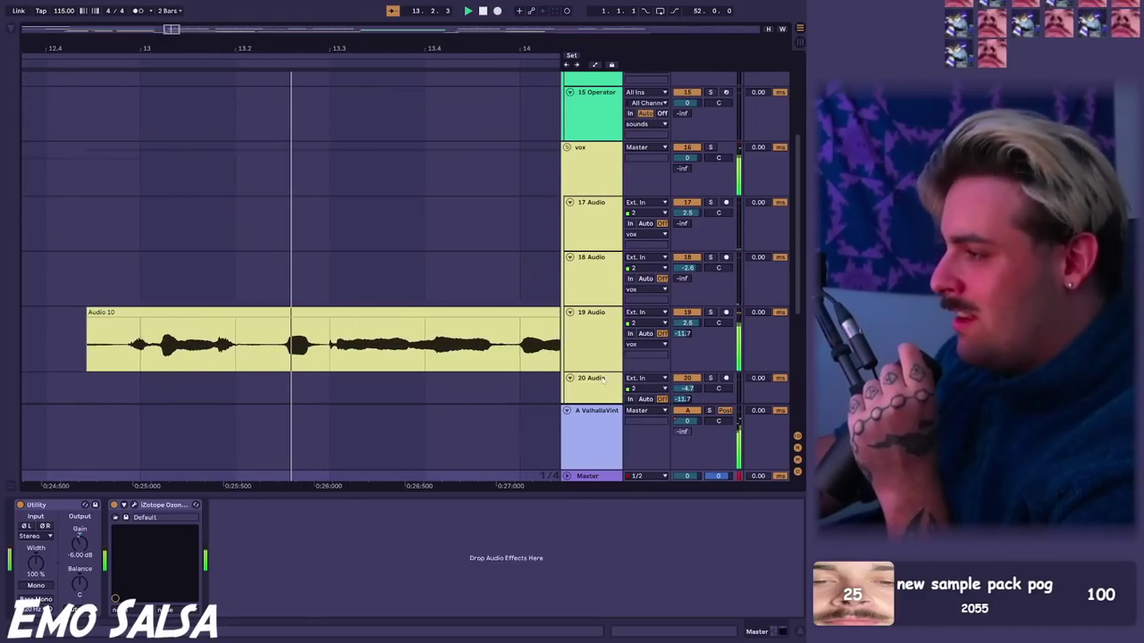
click(607, 321)
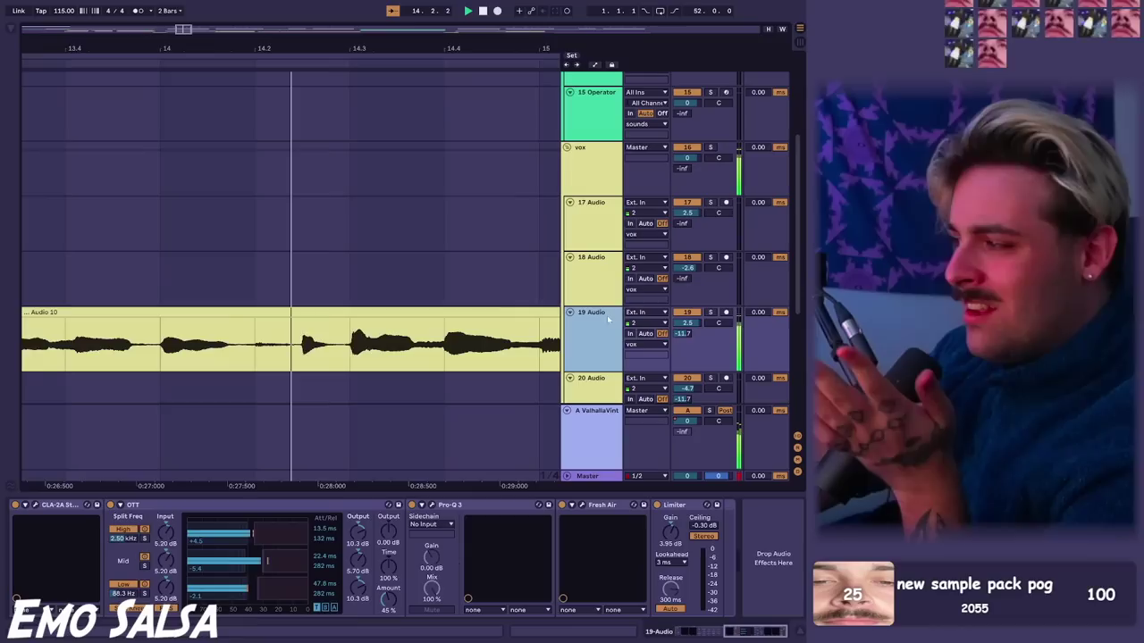
drag(684, 334, 684, 379)
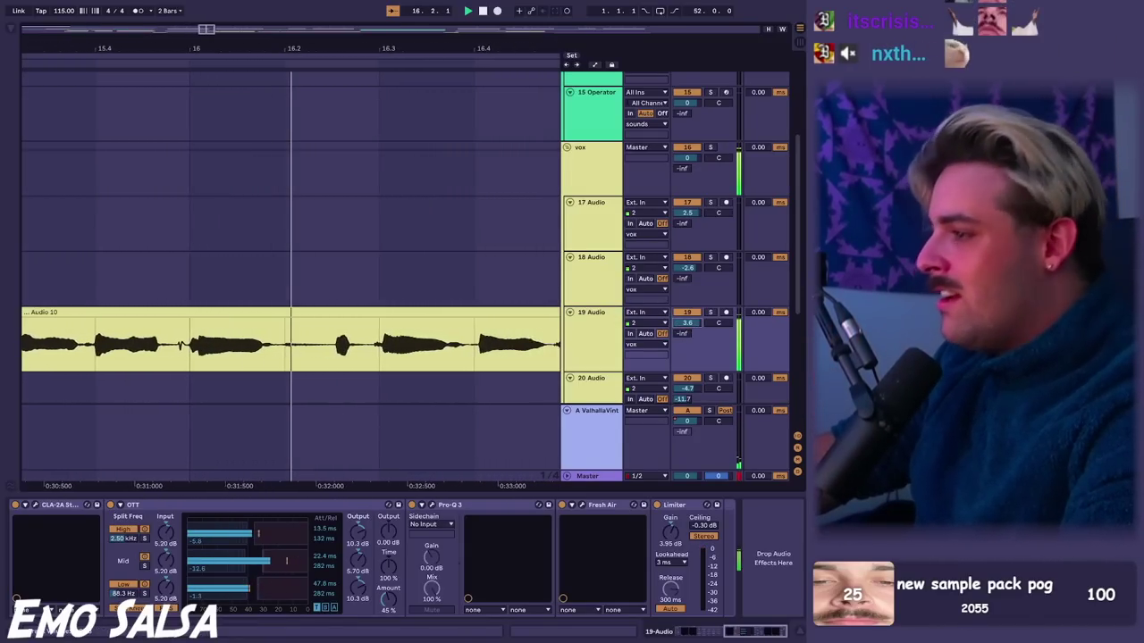
scroll(683, 313, down, 2)
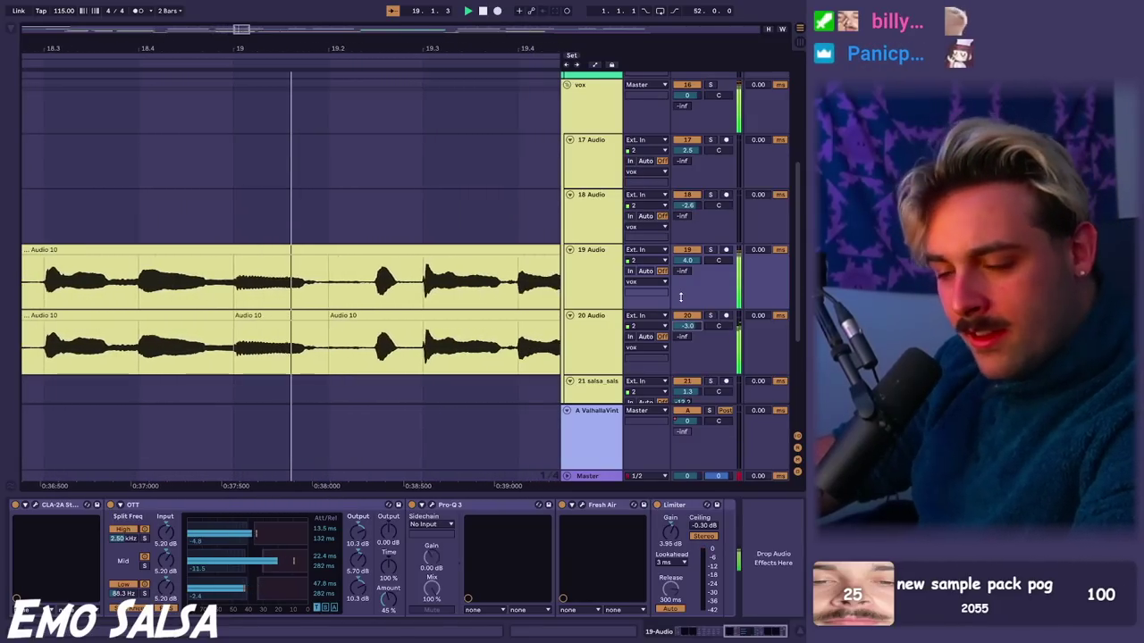
click(590, 295)
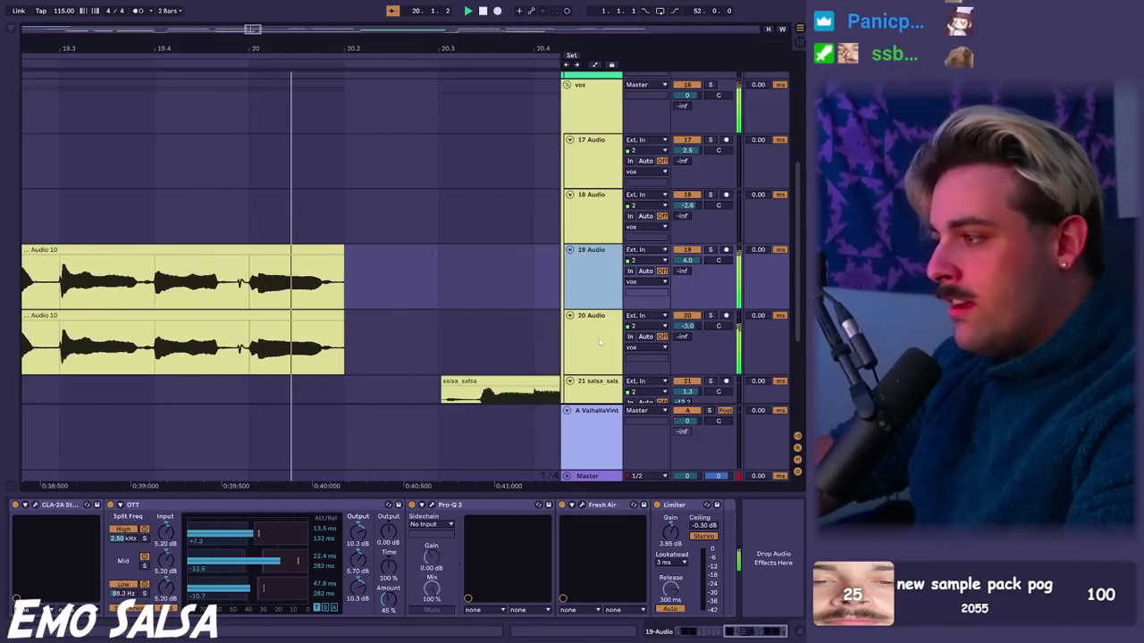
Step: Set the salsa_salsa vocal track's volume to 0.7 dB and hide the device view
scroll(600, 343, down, 4)
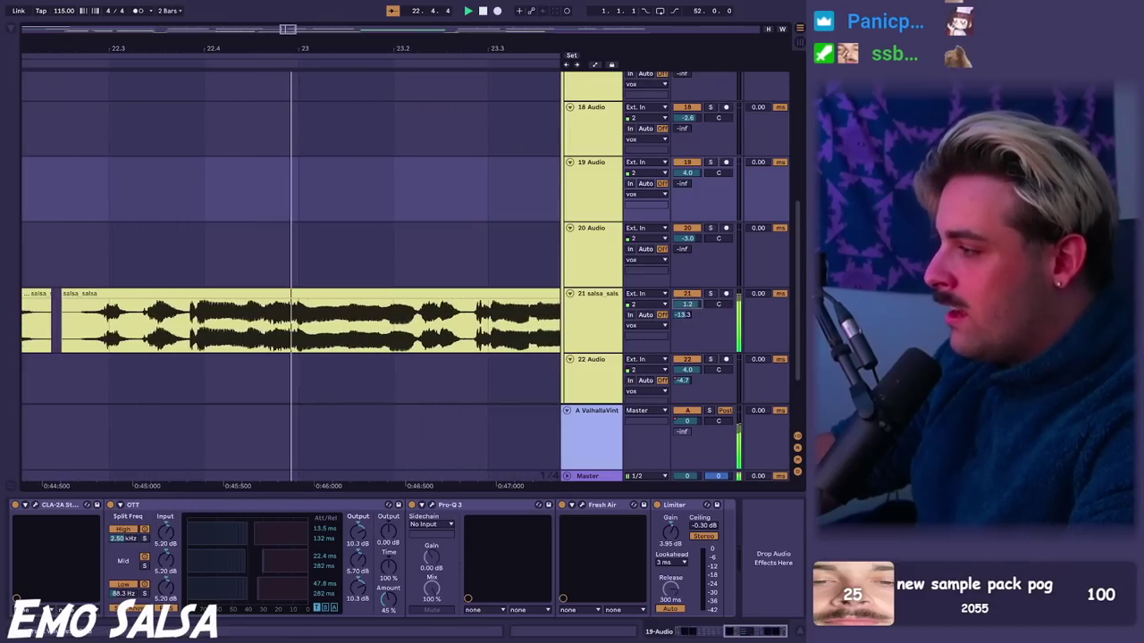
click(581, 323)
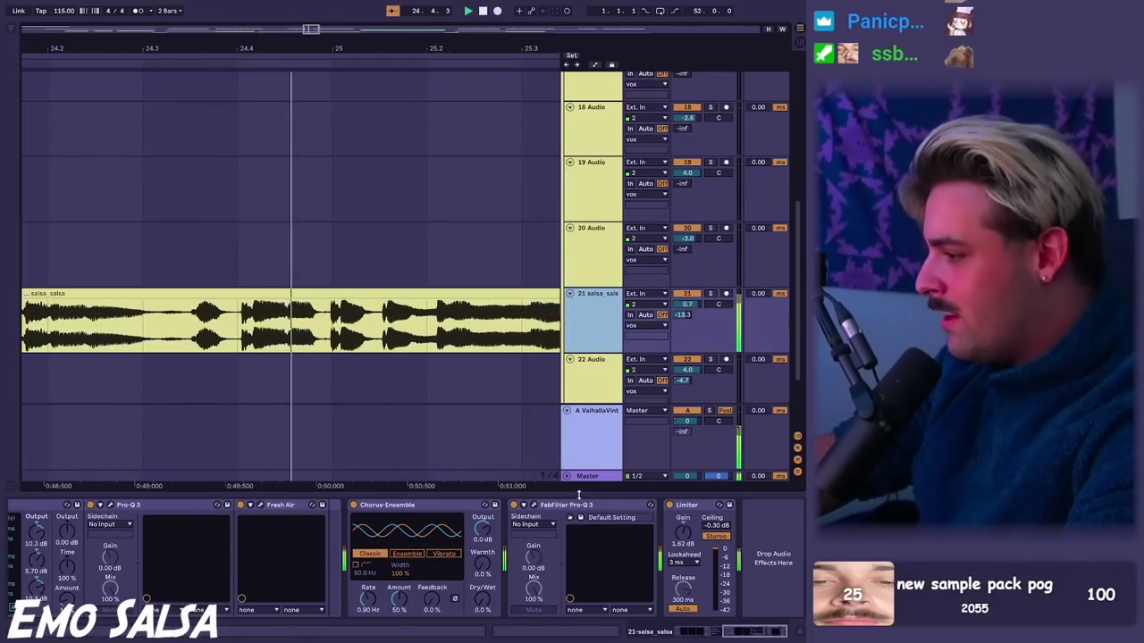
drag(578, 495, 578, 626)
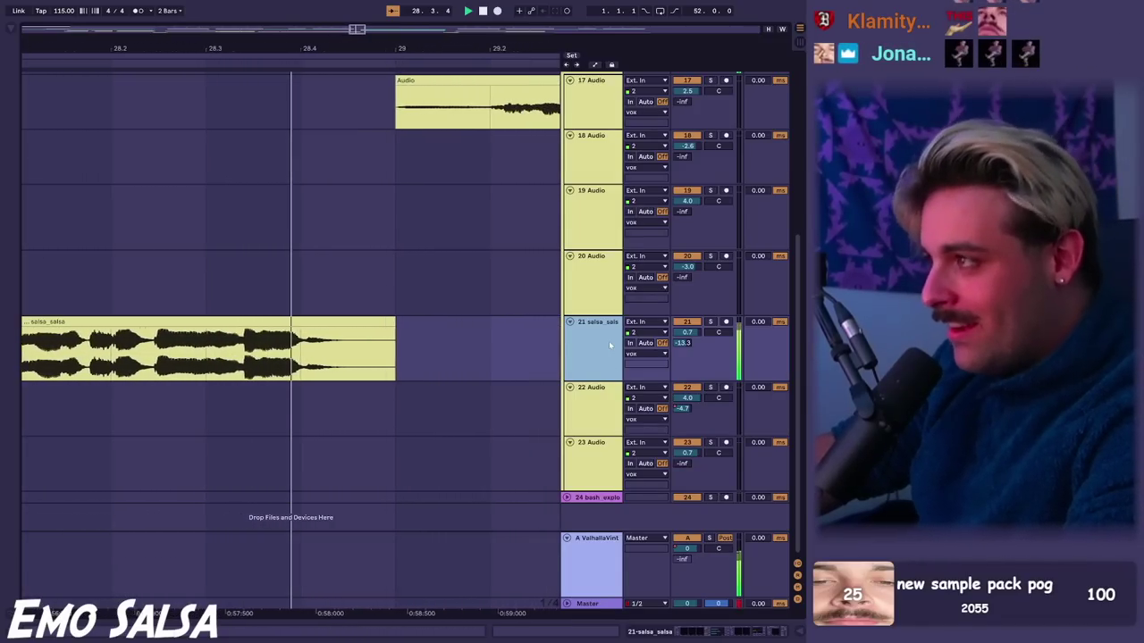
Step: Fold the JU_VGL and jc_cs_150 salsa sample tracks and select the Operator track
scroll(609, 340, up, 5)
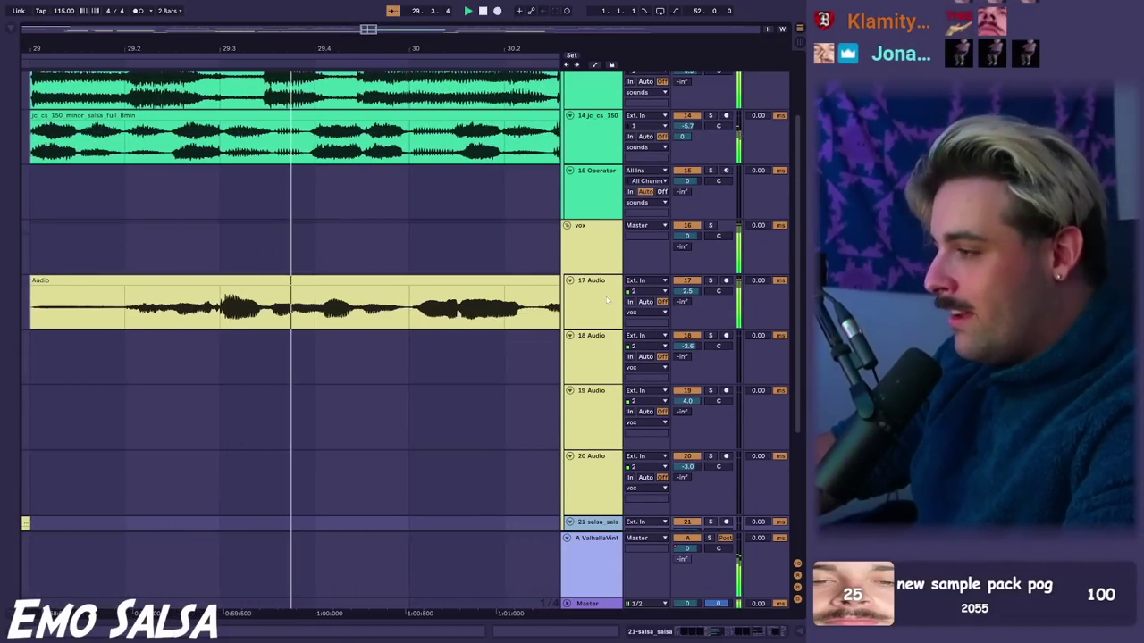
scroll(606, 302, down, 4)
scroll(606, 303, up, 3)
scroll(605, 302, up, 5)
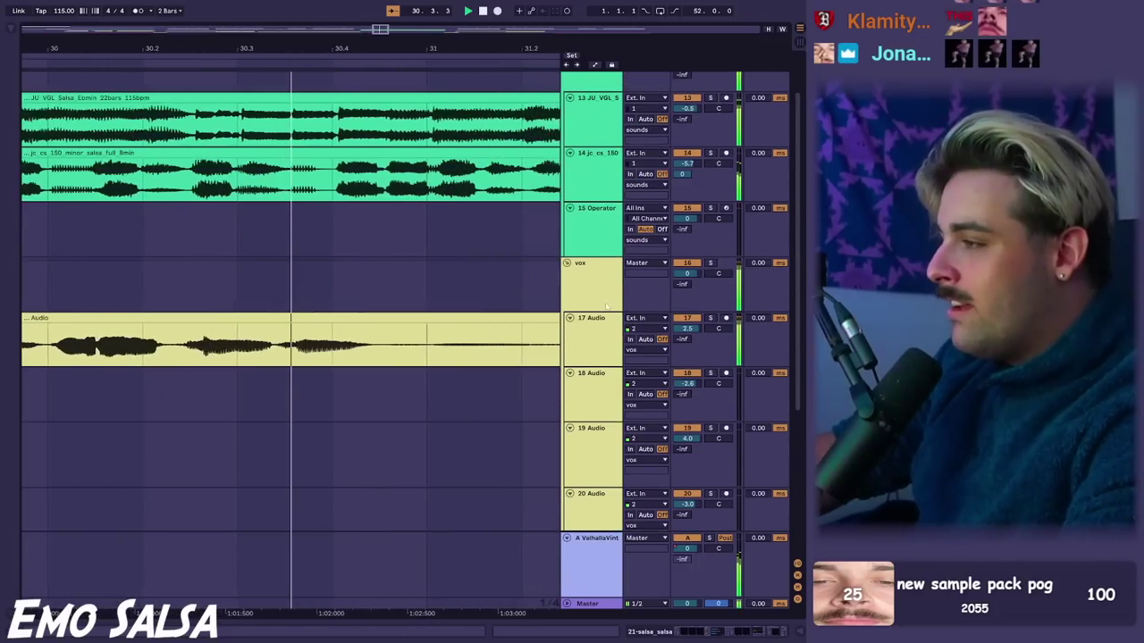
scroll(605, 302, down, 2)
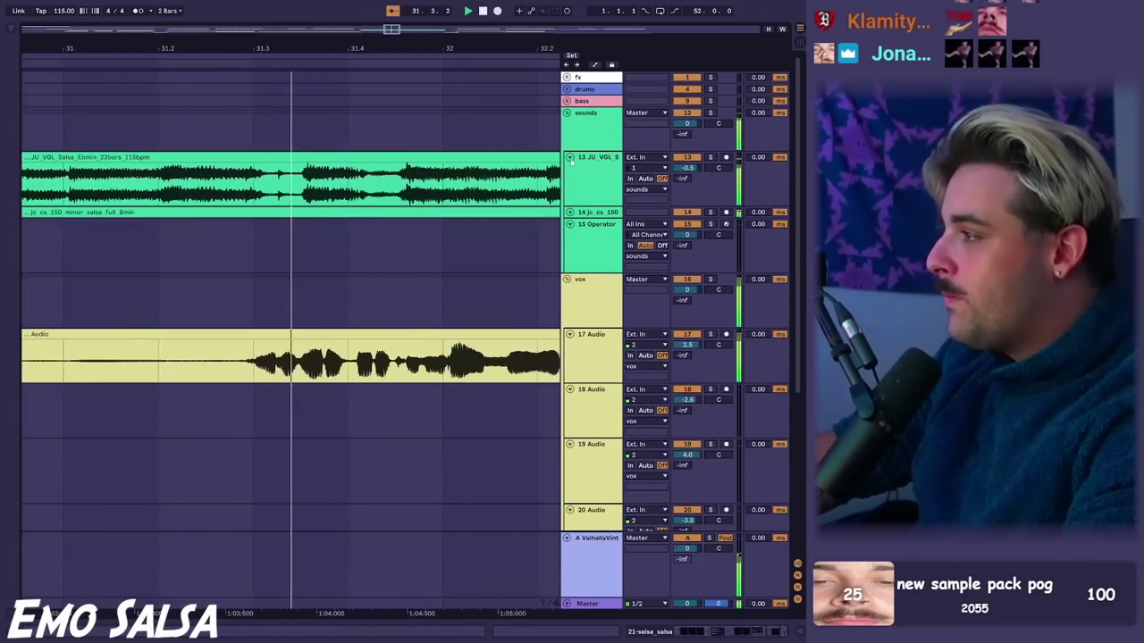
click(570, 157)
click(596, 185)
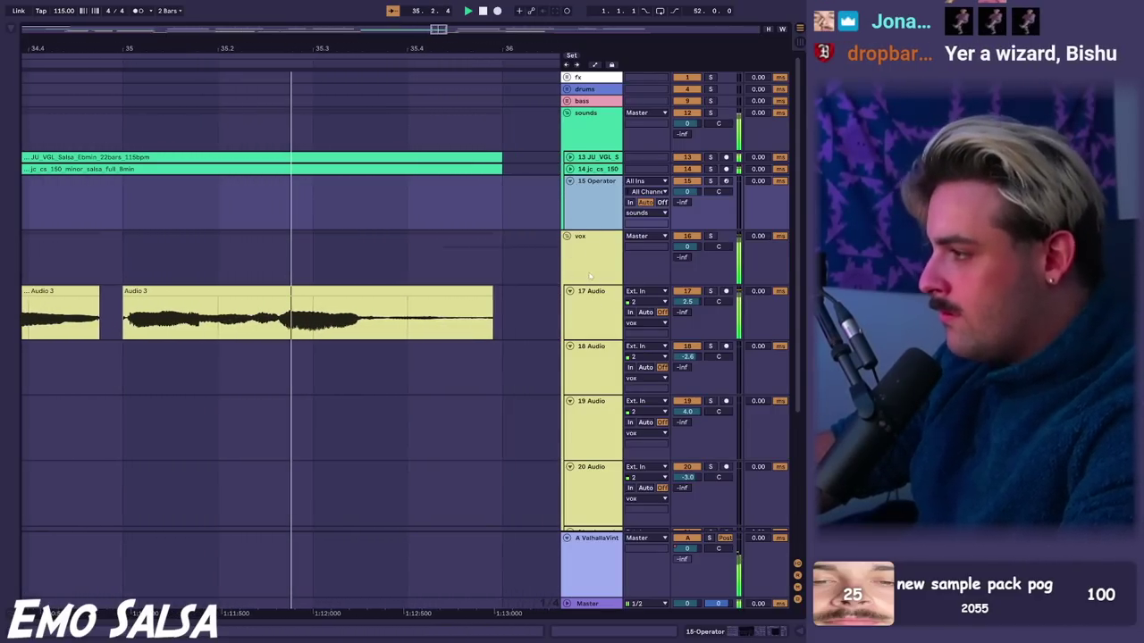
Step: Unfold the bash_explode guitar riff track and set its volume to -1.5 dB
scroll(590, 304, down, 5)
scroll(574, 273, down, 3)
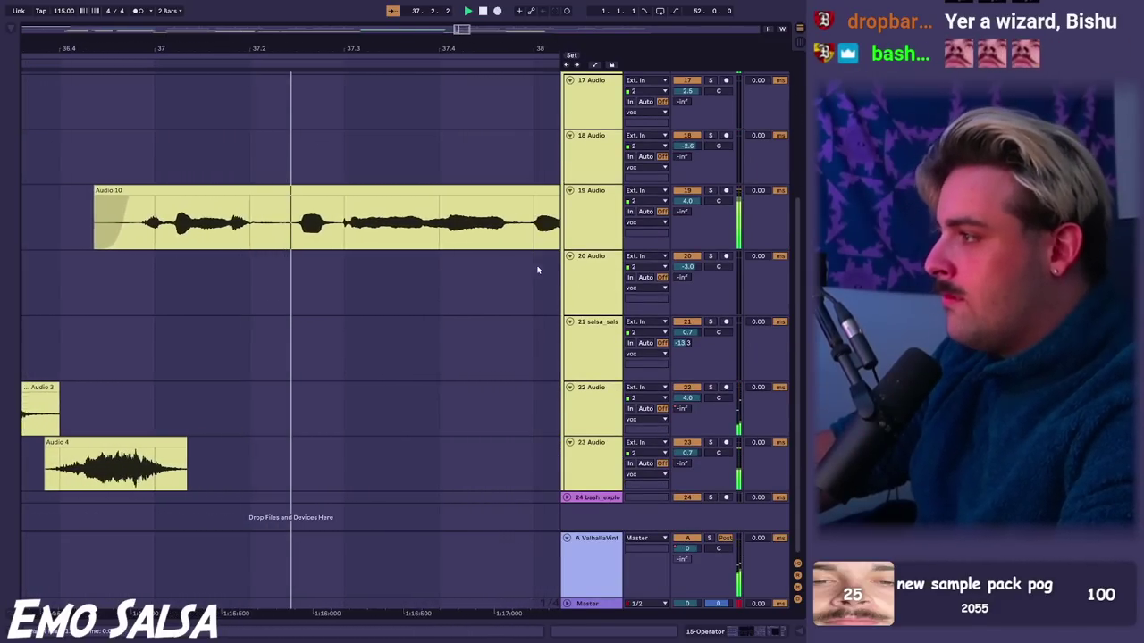
scroll(577, 255, up, 2)
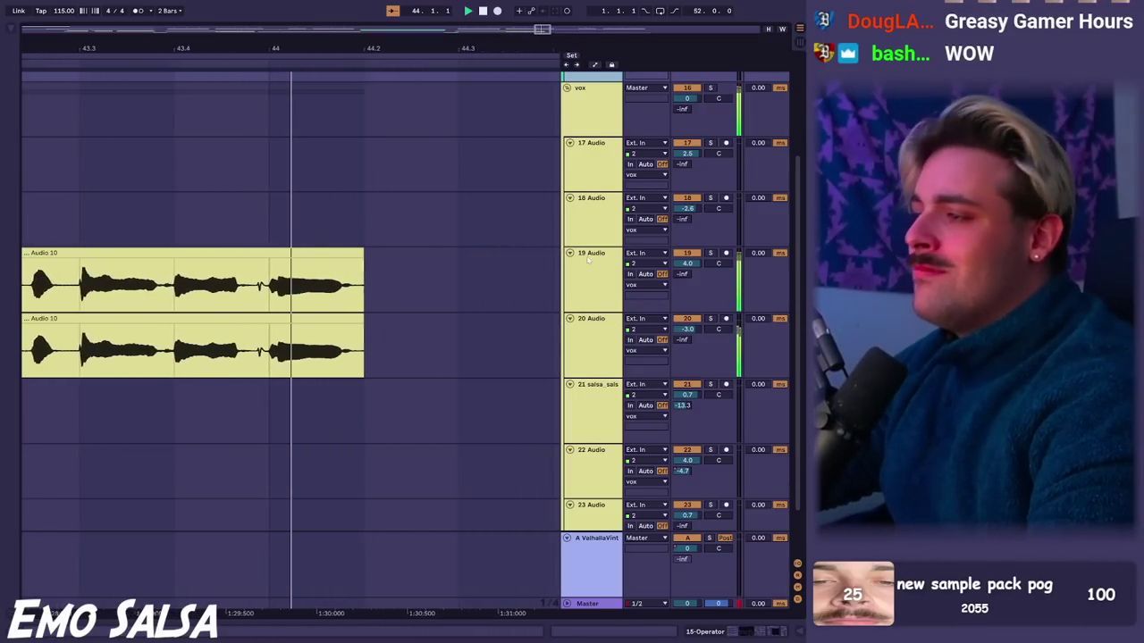
scroll(616, 429, down, 3)
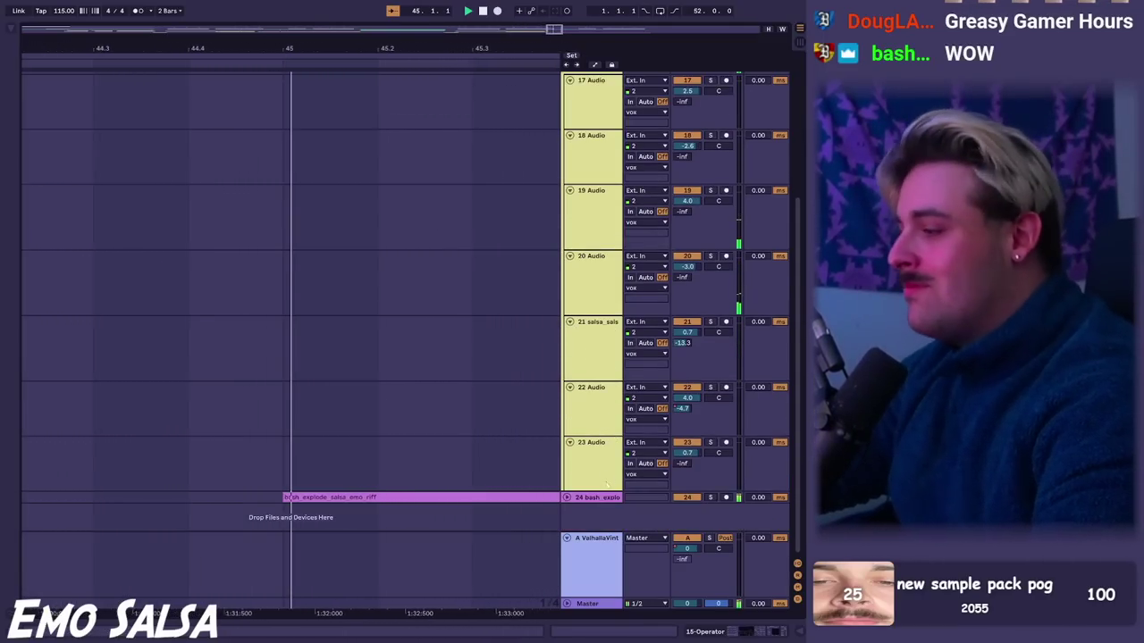
click(568, 496)
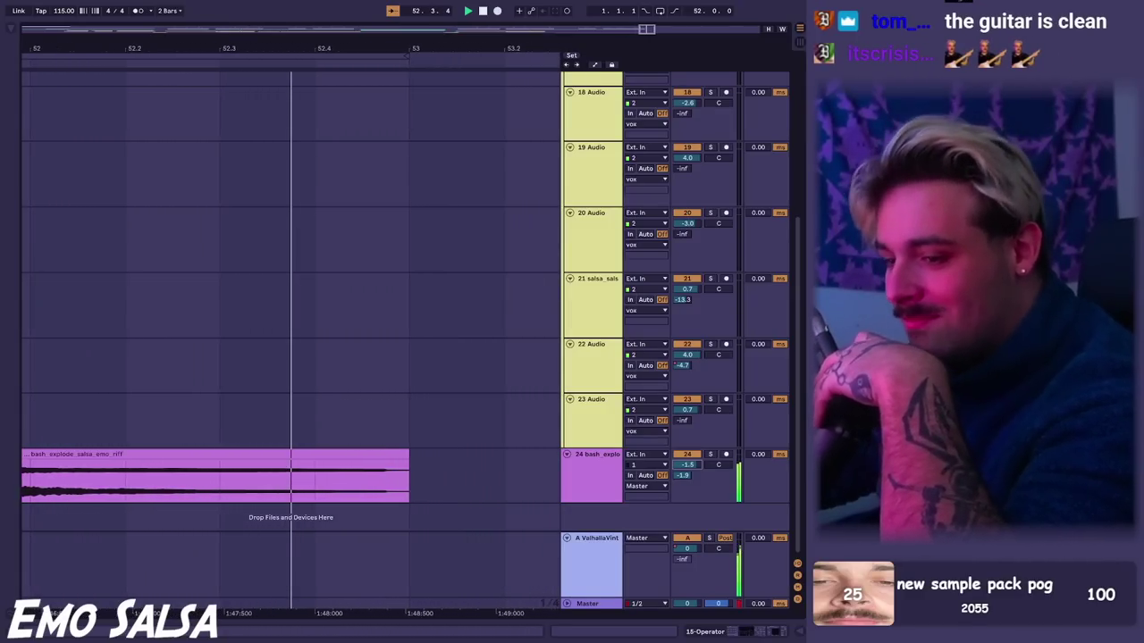
Step: Collapse the vox group after playing the song through to its end
click(551, 114)
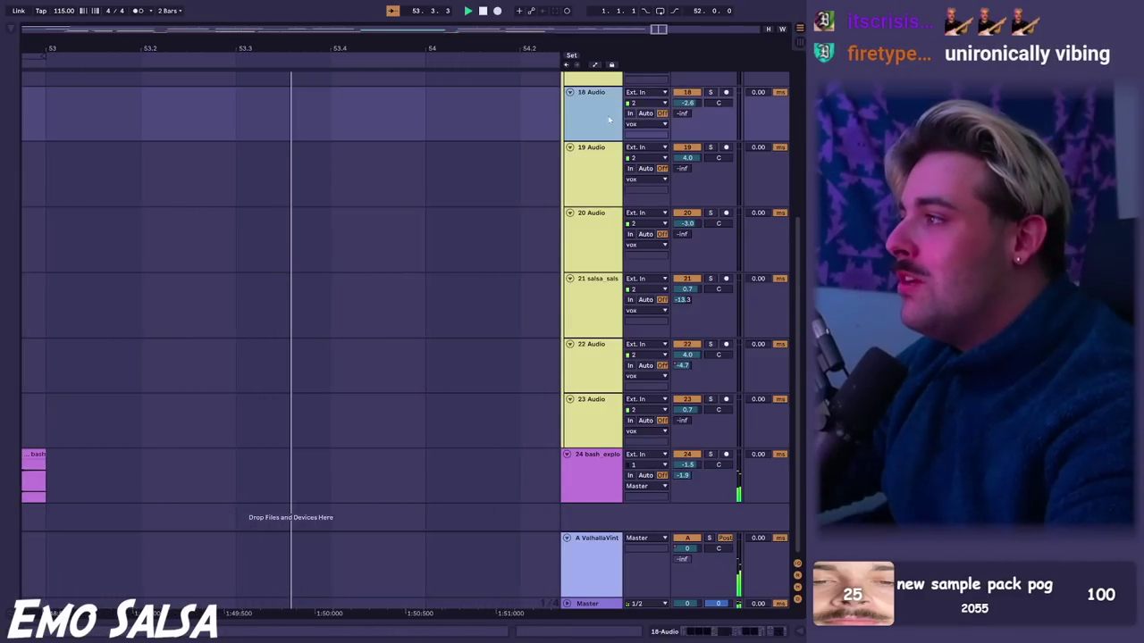
scroll(554, 126, up, 5)
click(567, 236)
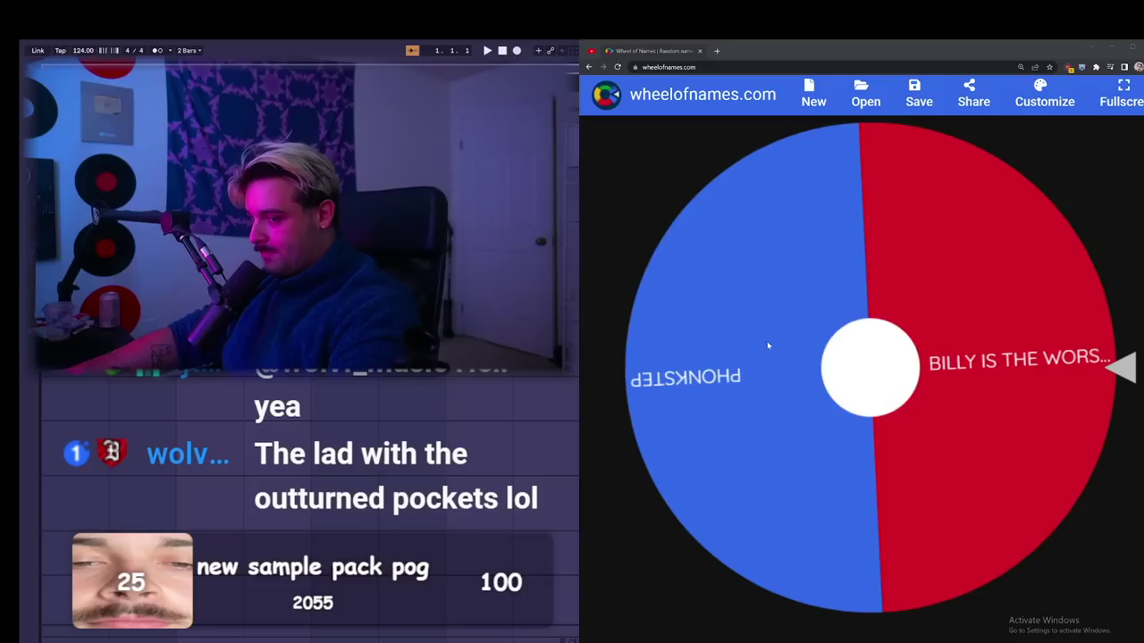
Step: Spin the genre wheel on wheelofnames.com and remove the winning entry
click(844, 369)
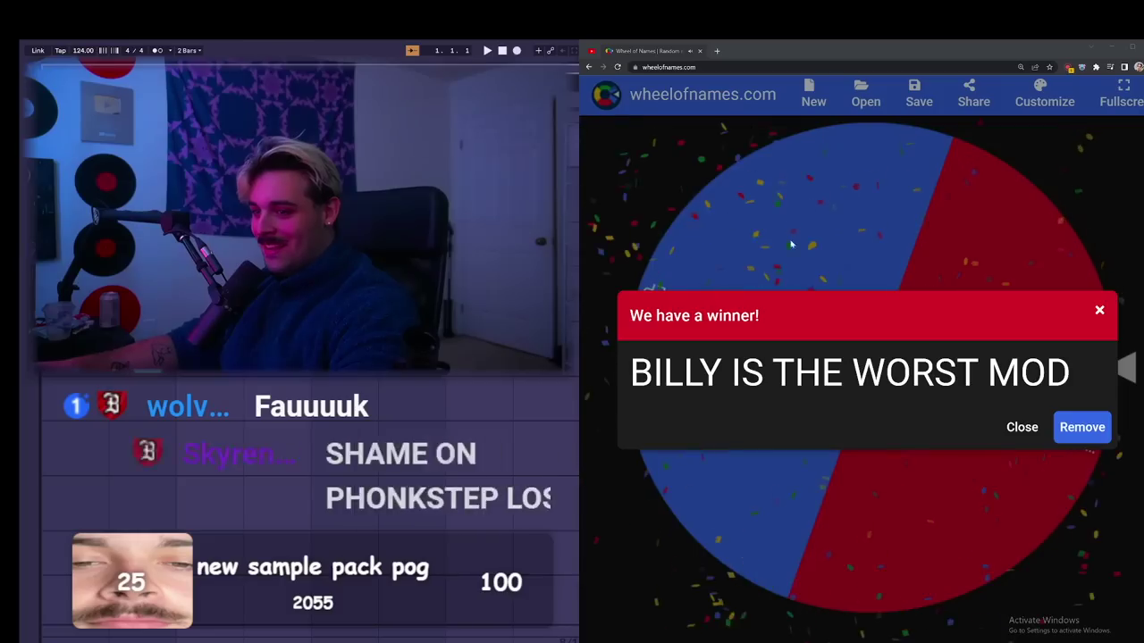
click(1081, 427)
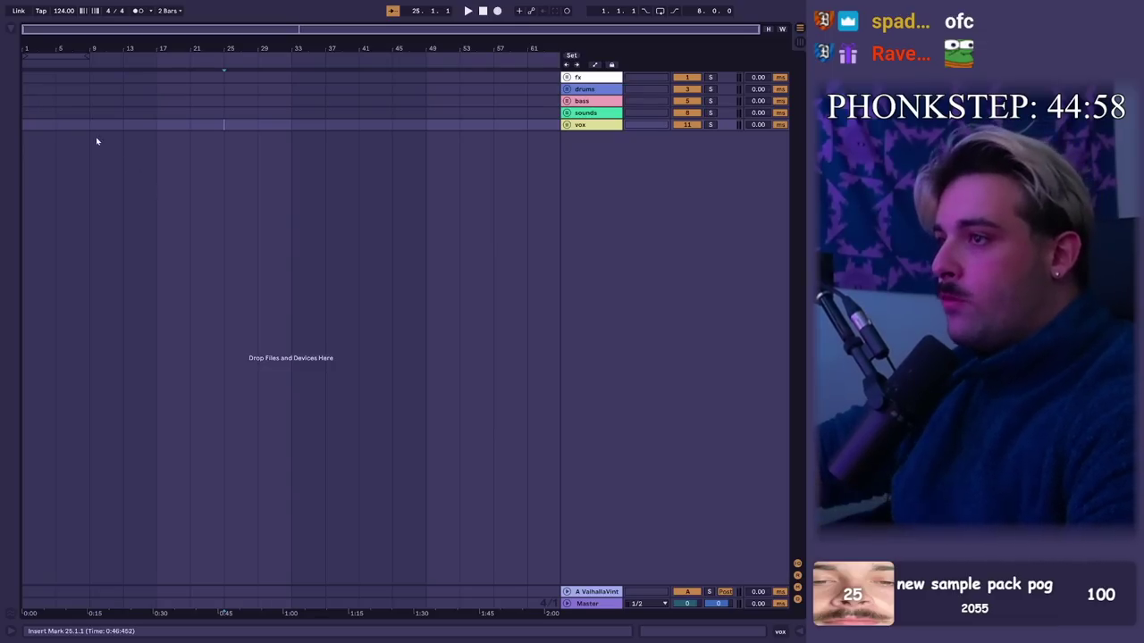
Step: Open the Downloads folder from the browser and bring the aggressive-memphis-phonk-vocal and groovy-cowbell-phonk-loop samples onto new tracks in the Live Set
click(58, 114)
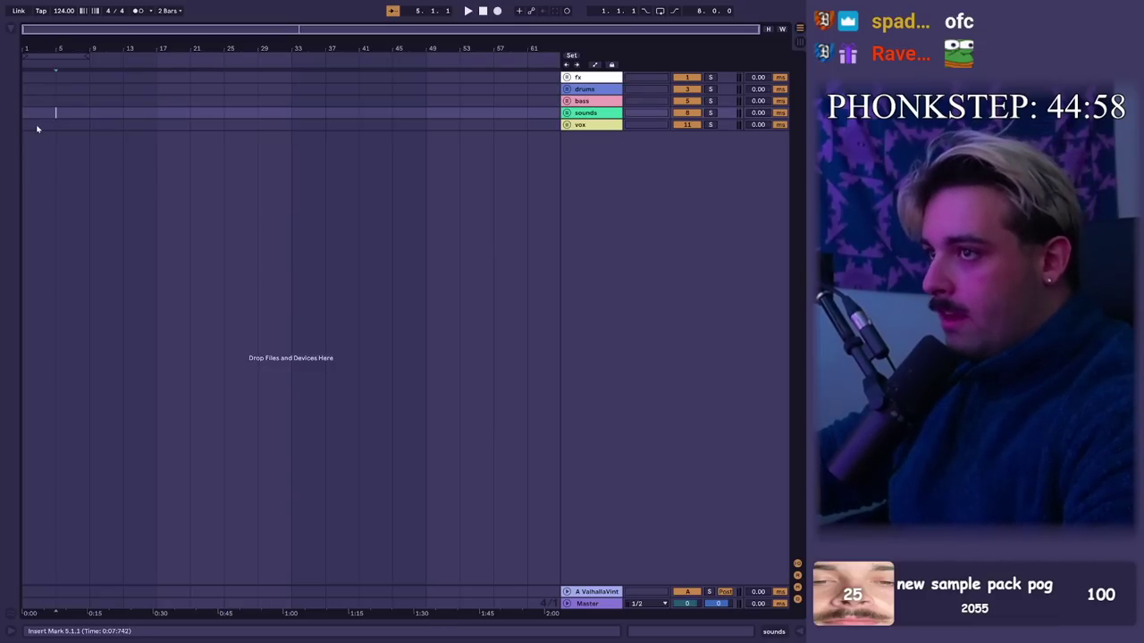
drag(66, 113, 69, 121)
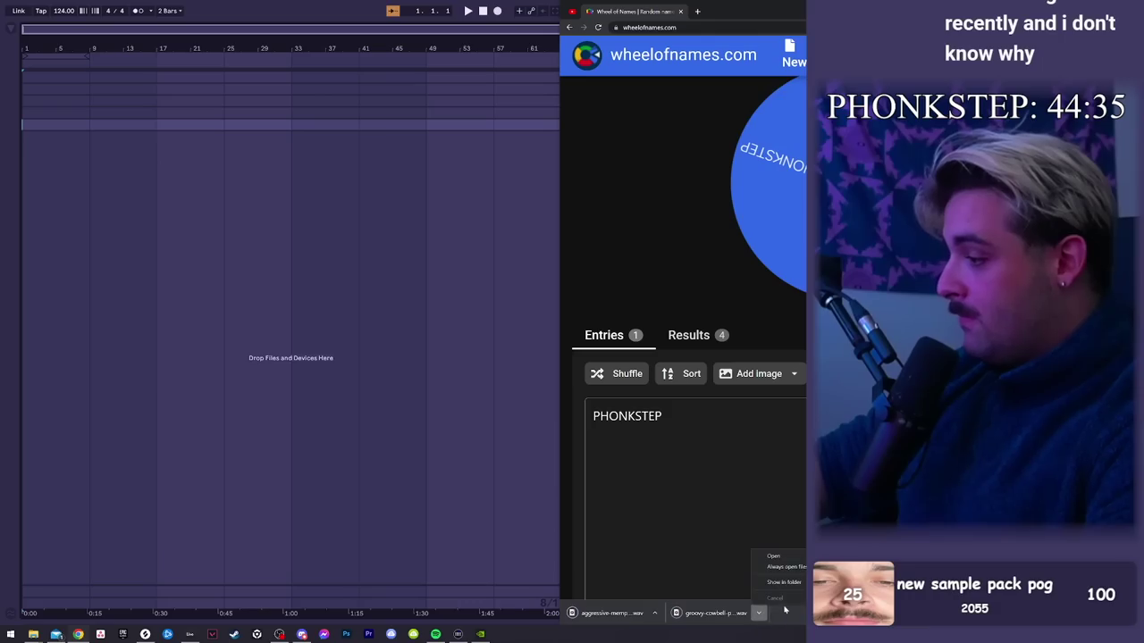
click(764, 585)
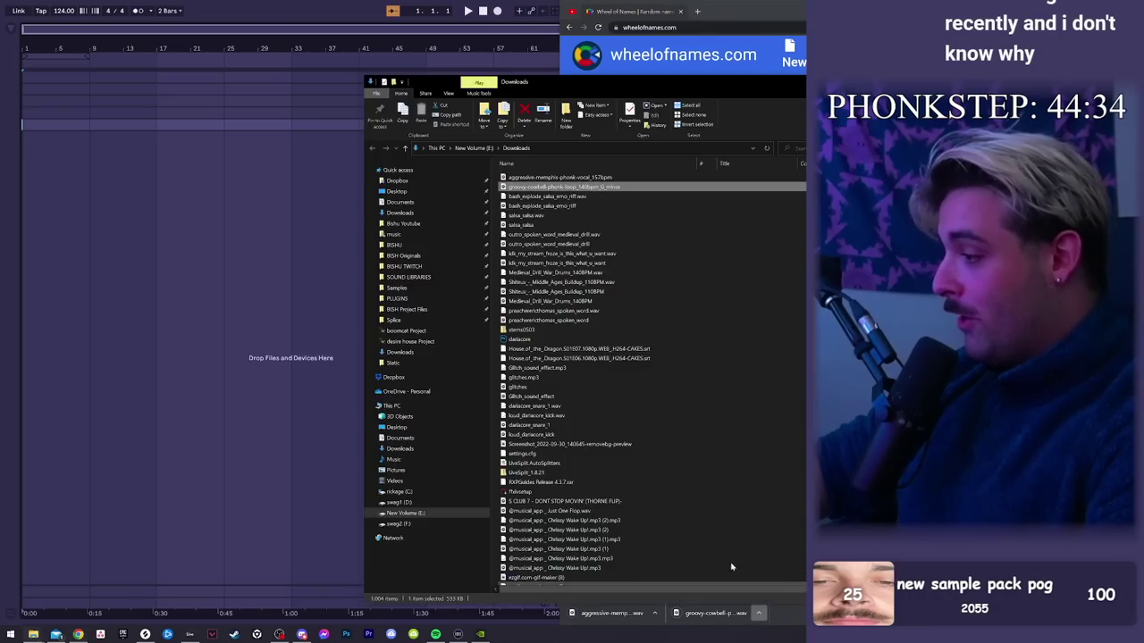
ctrl+click(527, 179)
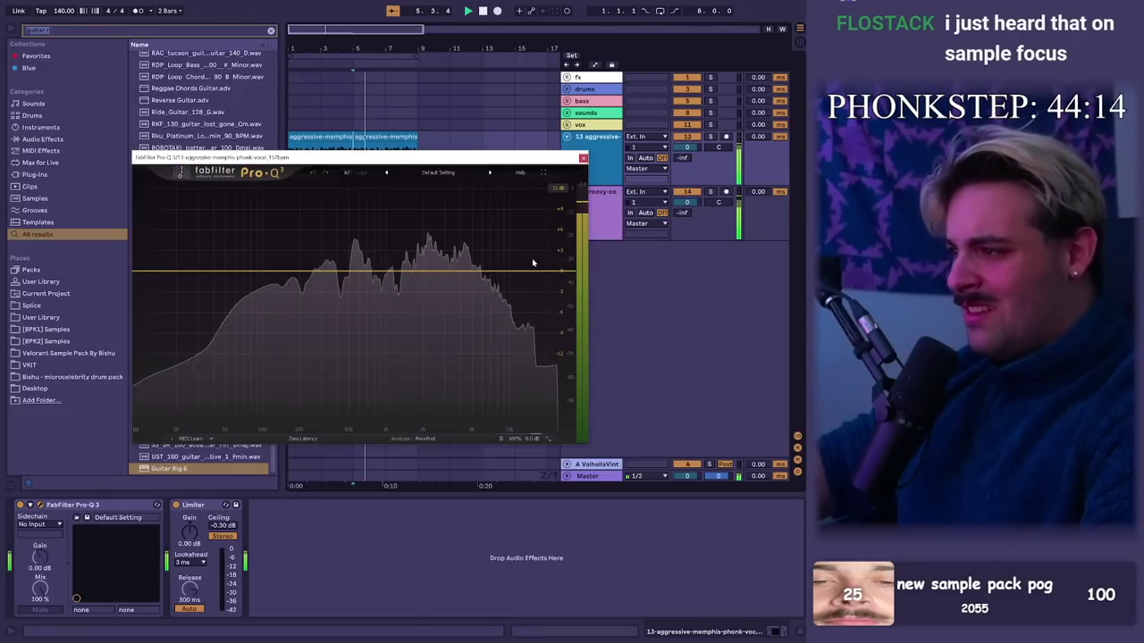
Step: Add a high-end and a low-end filter band in FabFilter Pro-Q 3 on the aggressive-memphis vocal track to trim both extremes
drag(554, 272, 457, 297)
drag(146, 271, 322, 287)
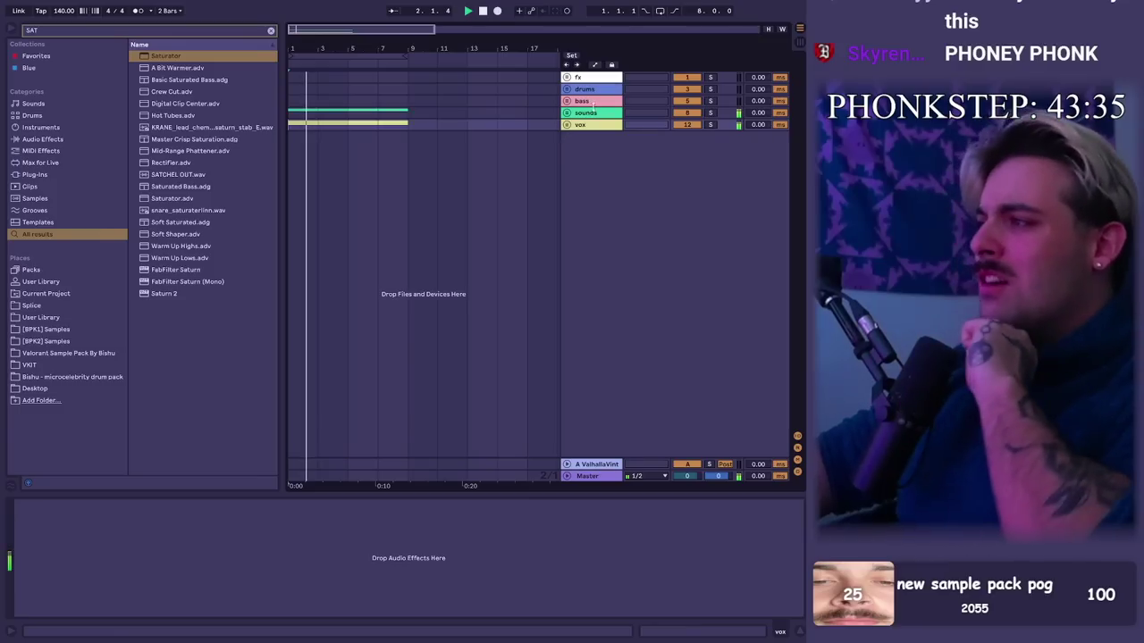
Step: Unfold the fx group and save the Live Set
click(565, 77)
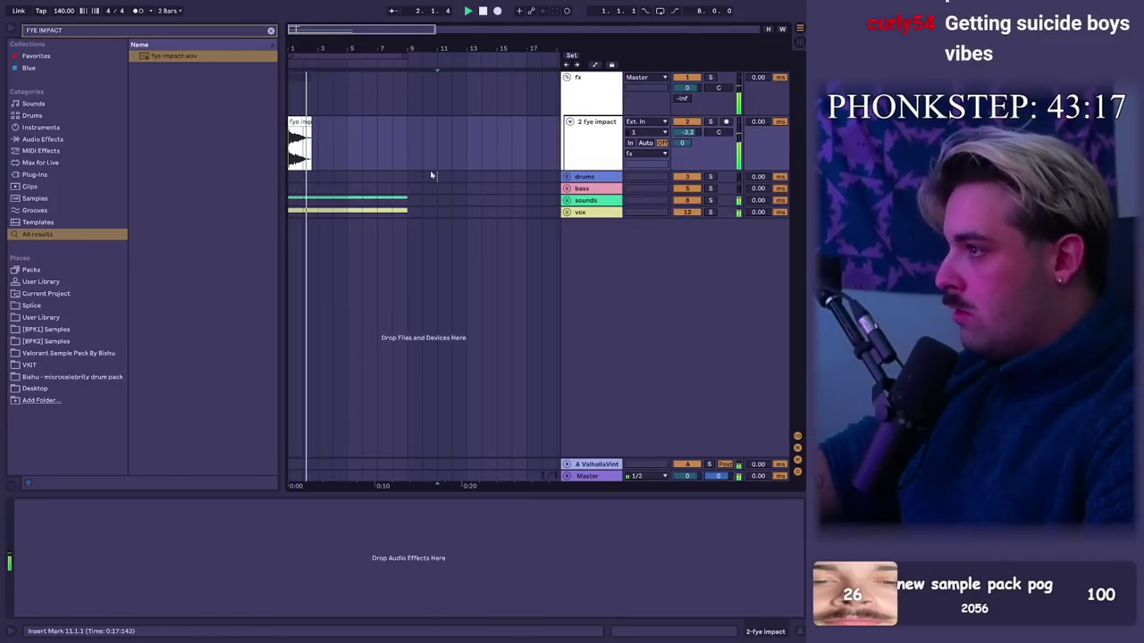
key(ctrl+s)
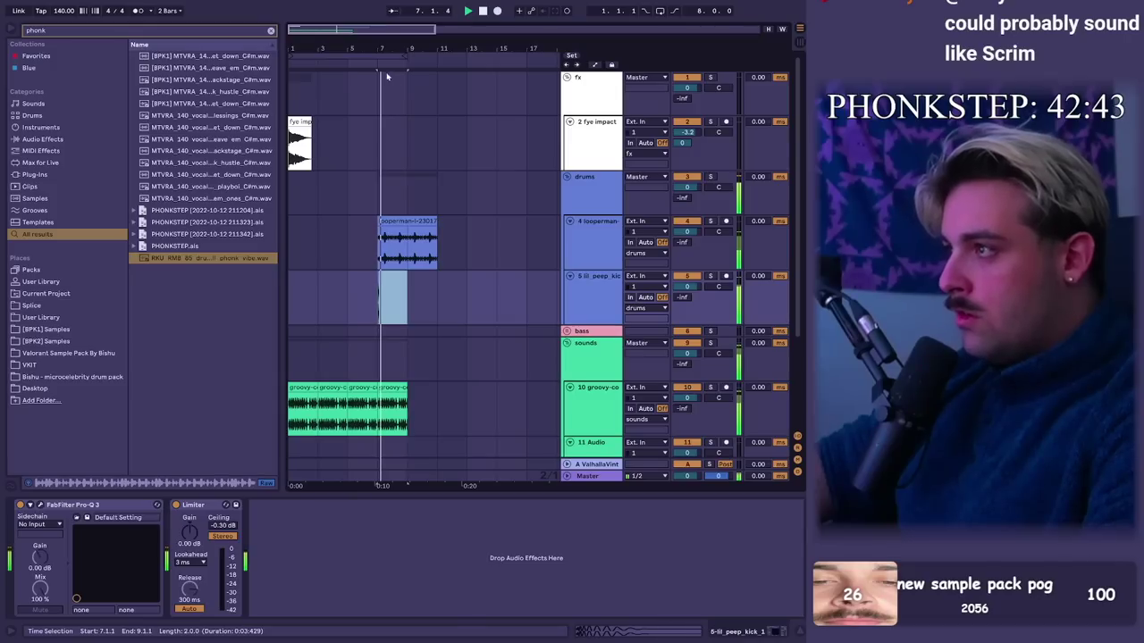
Step: Open the looperman phonk loop clip at bar 7 in the drums group
scroll(389, 230, up, 3)
double_click(388, 221)
click(146, 417)
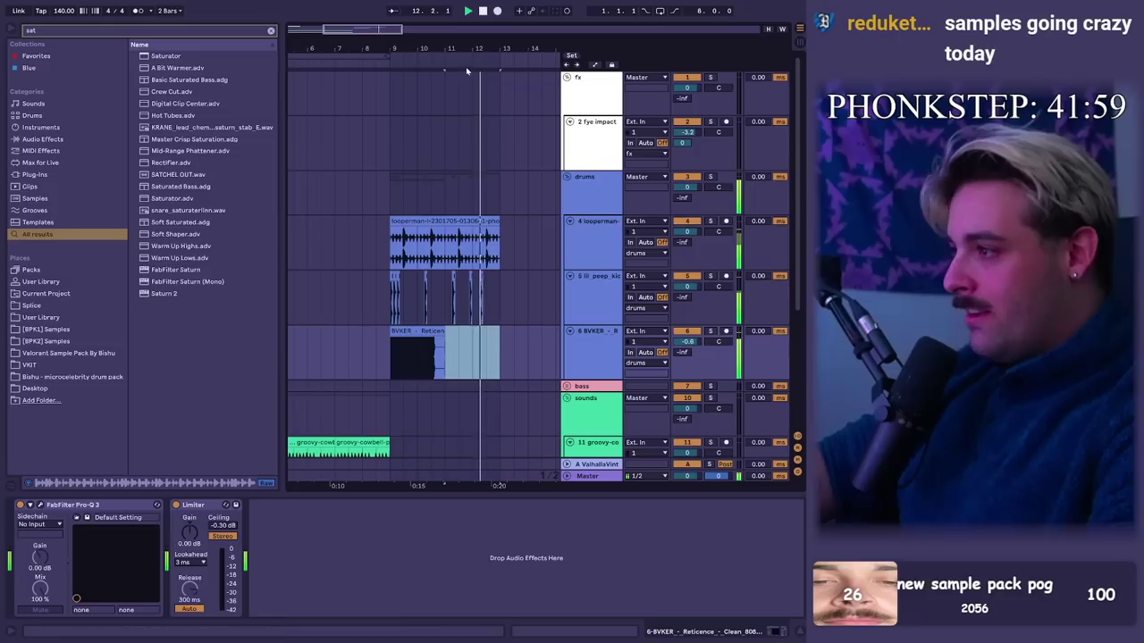
Step: Place the second BVKER Reticence 808 clip at 11.2.1 and trim its tail beyond bar 13
scroll(454, 84, up, 5)
key(space)
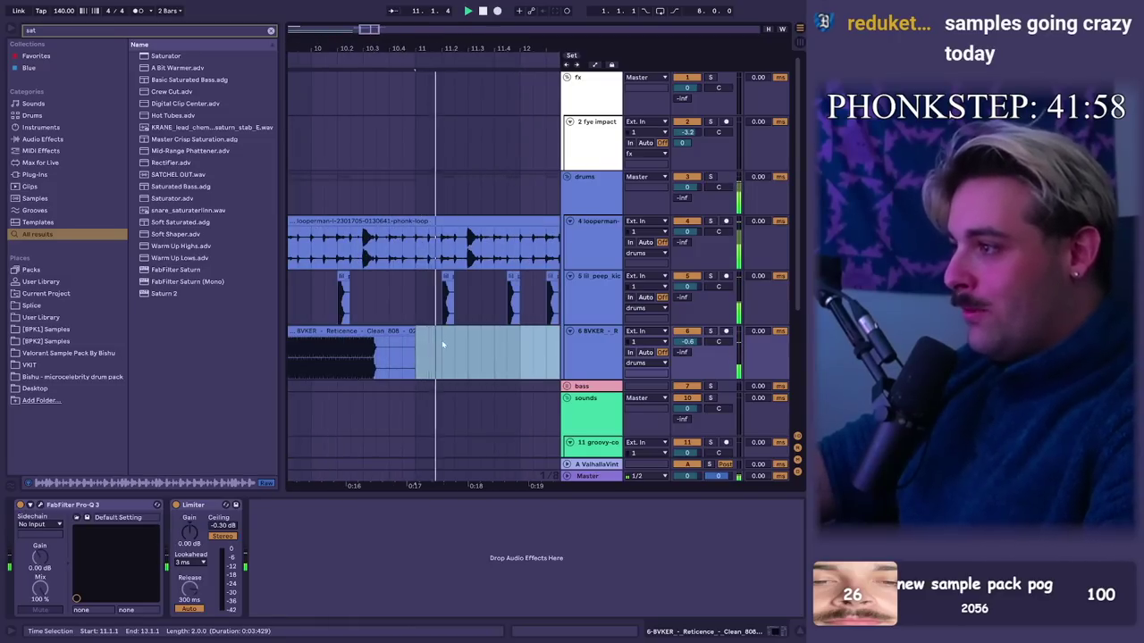
key(Right)
scroll(482, 110, down, 6)
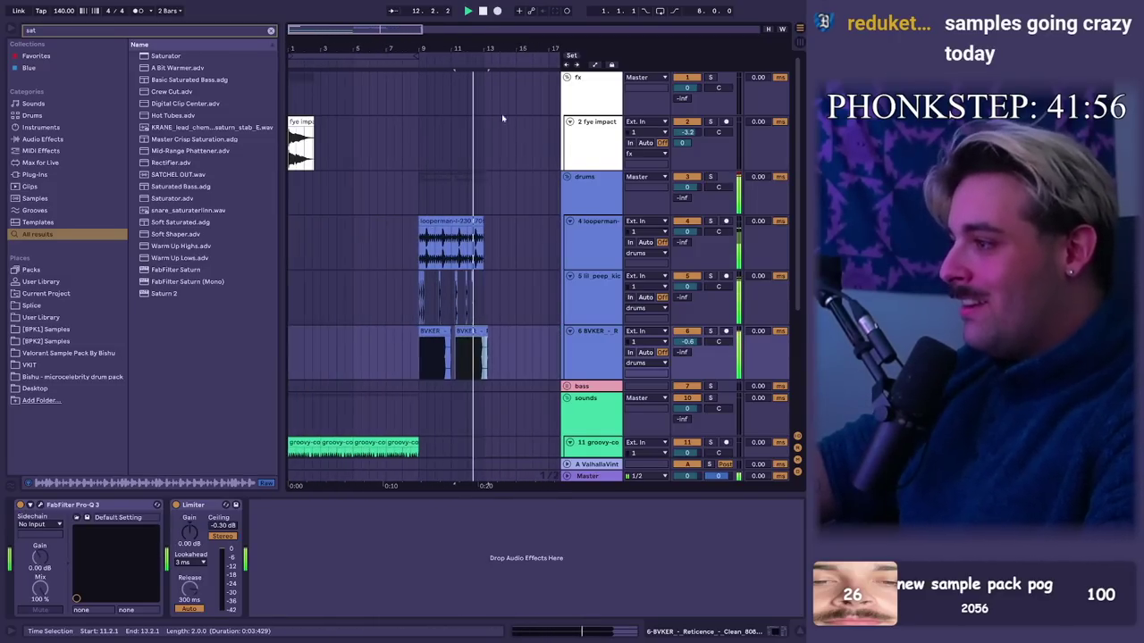
drag(485, 354, 528, 362)
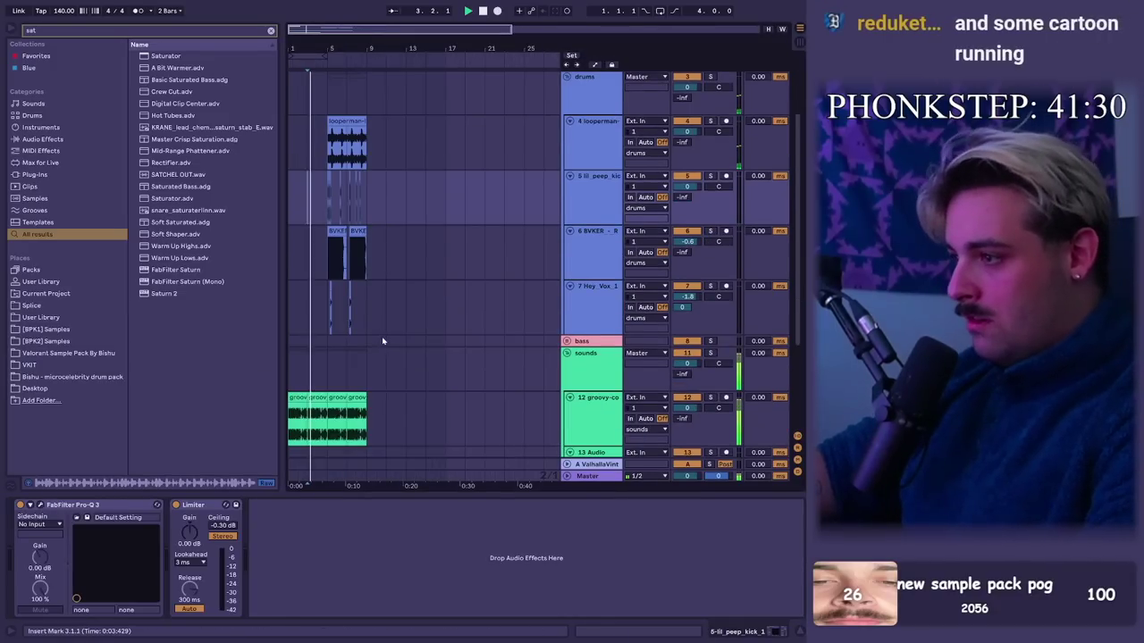
Step: Duplicate the first four bars of the vox group onto bars 5 to 9
click(331, 338)
scroll(417, 220, up, 5)
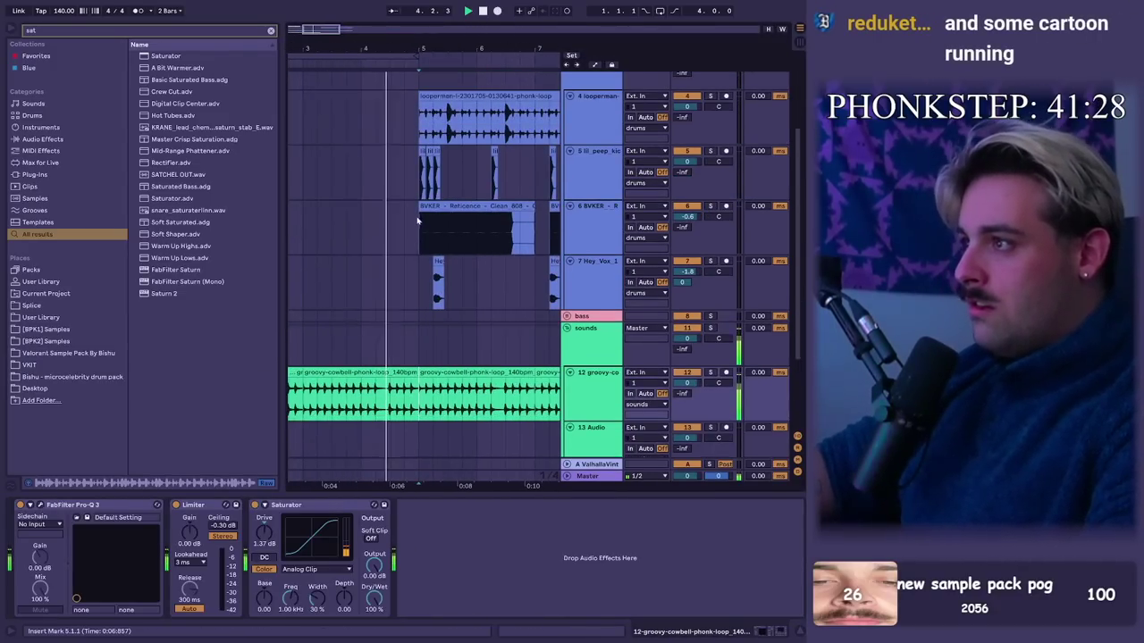
scroll(416, 220, down, 4)
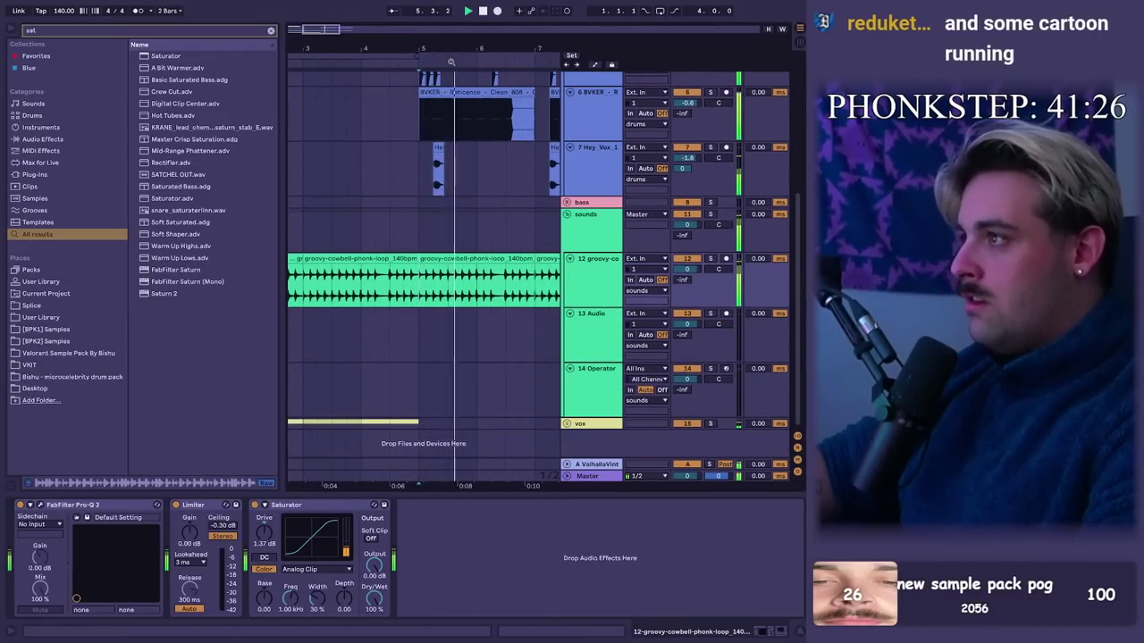
scroll(346, 344, down, 5)
click(328, 425)
key(ctrl+d)
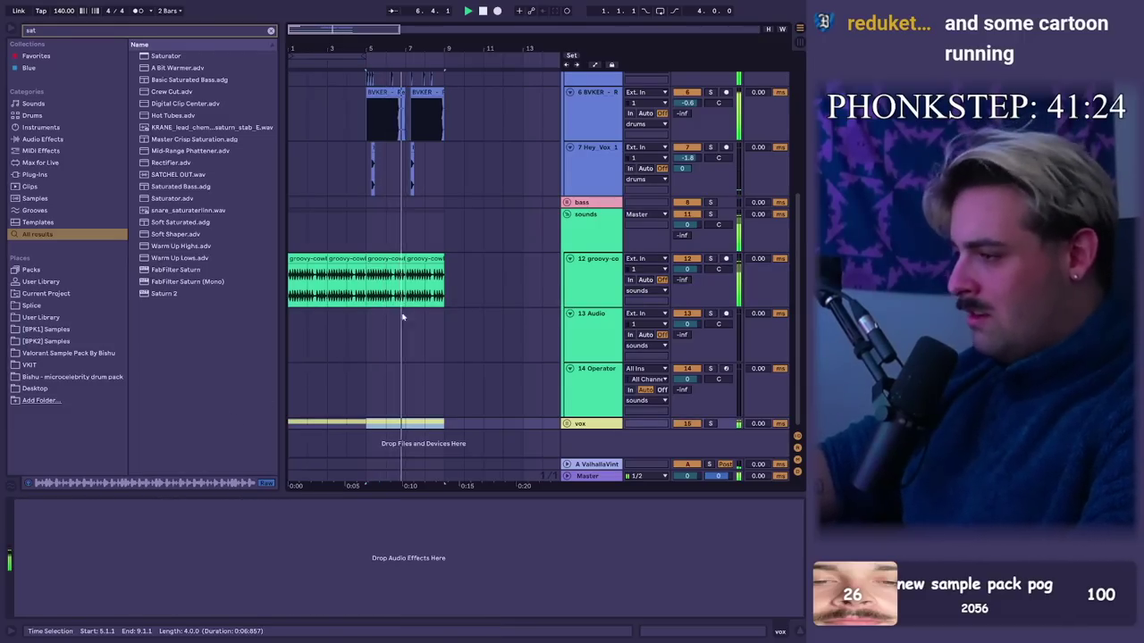
Step: Repeat the drum section from bar 9 to bar 13 and add a new audio track in the drums group
click(441, 130)
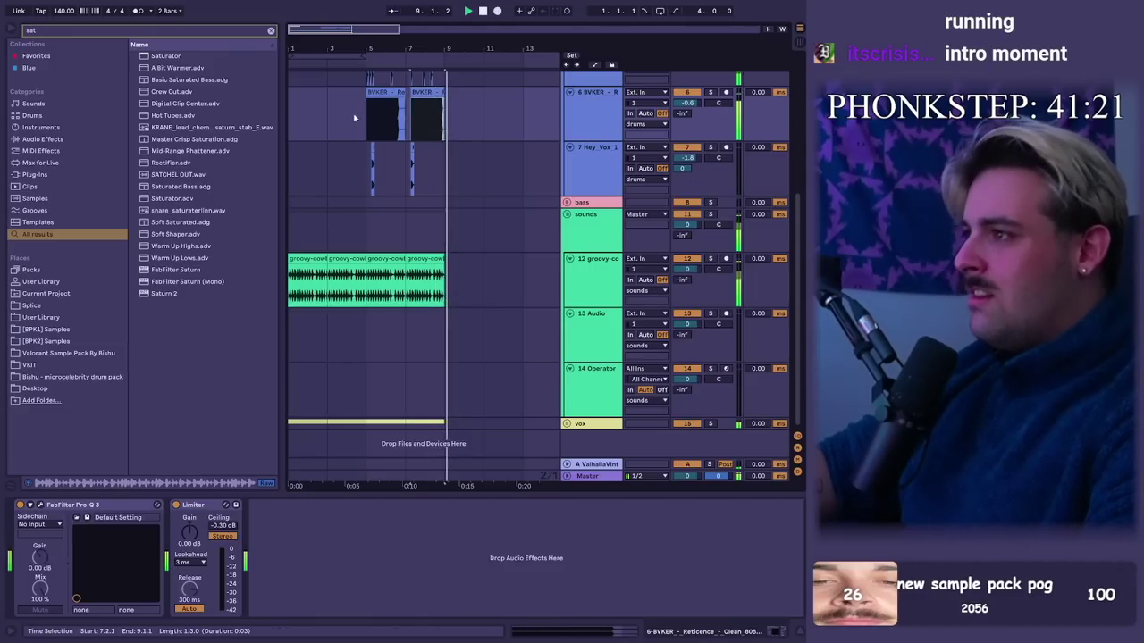
key(ctrl+d)
key(ctrl+t)
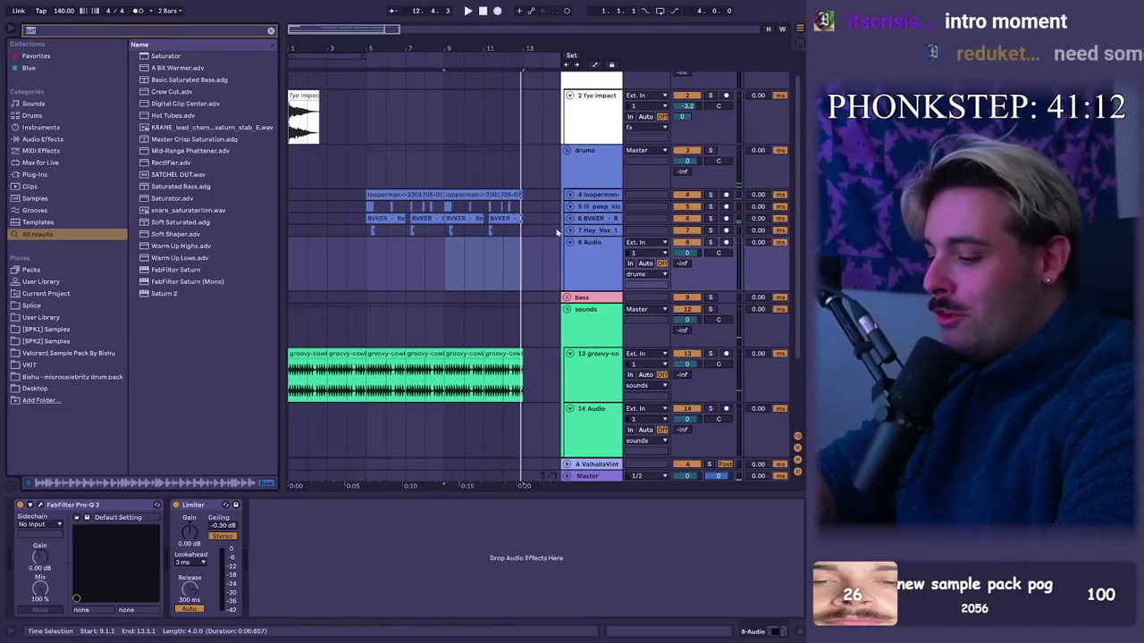
Step: Search for "flints" and place the [BPK1] FLINTSTONES sample on the new drums track just before bar 5
key(BackSpace)
text(flints)
drag(188, 56, 395, 214)
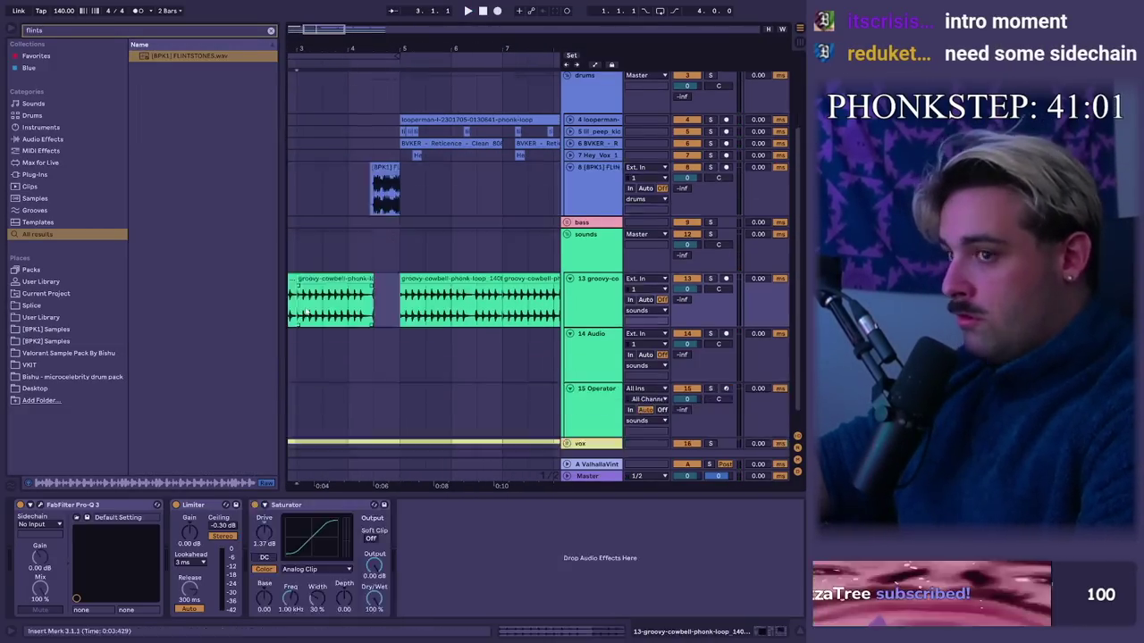
Step: Clear the vox from 4.3.1 to 5.1.1 beneath the FLINTSTONES fill and play the transition back
key(space)
scroll(421, 344, down, 1)
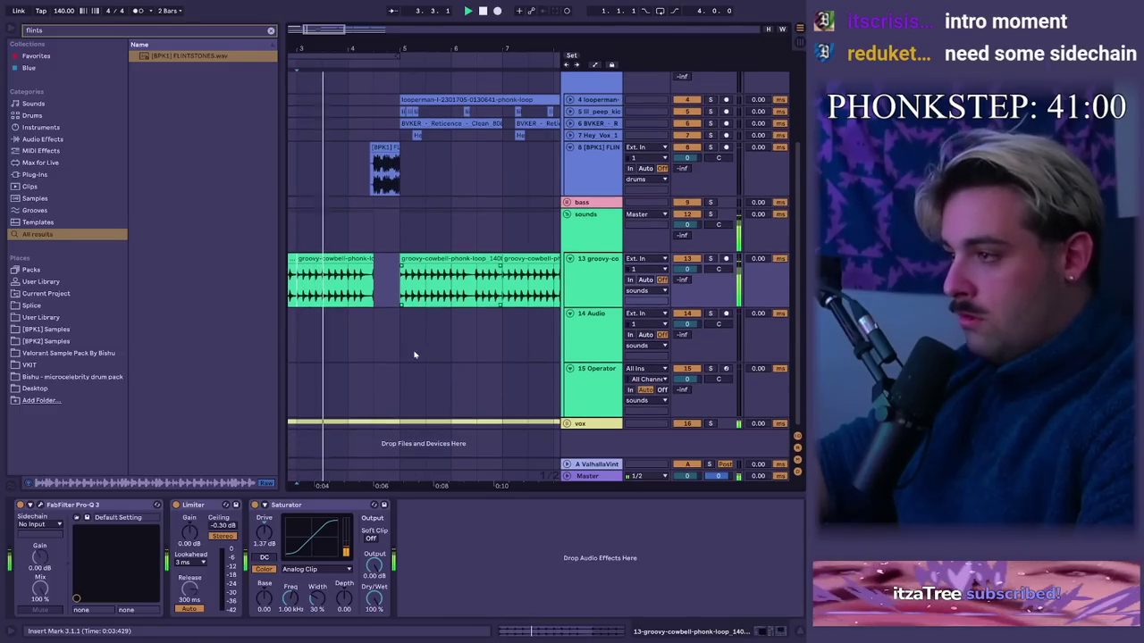
drag(380, 424, 402, 423)
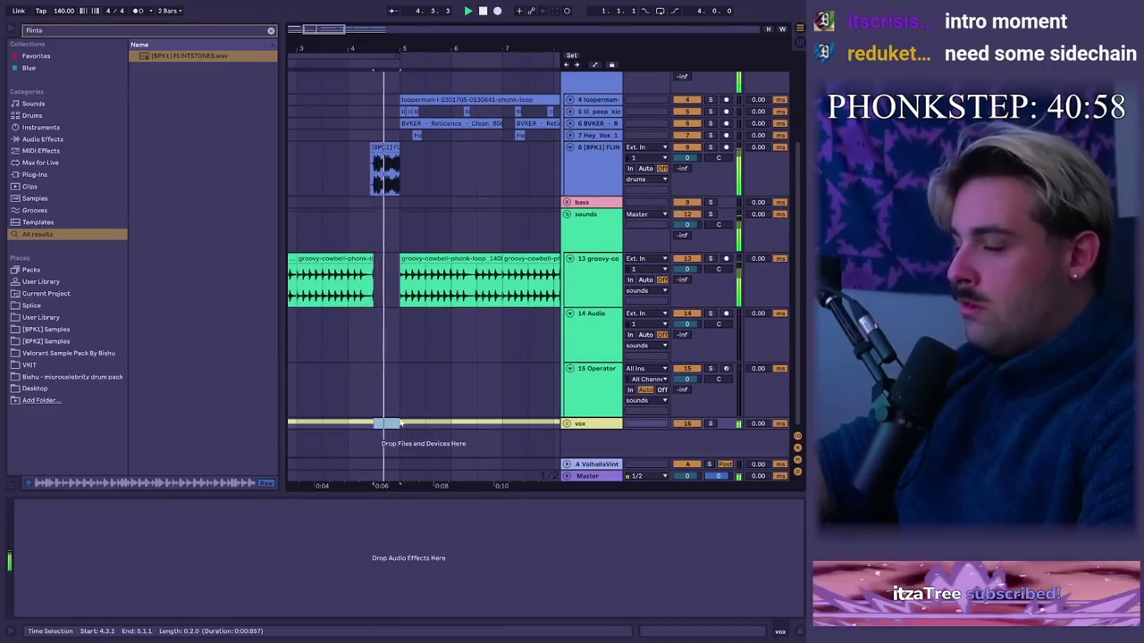
drag(439, 67, 436, 46)
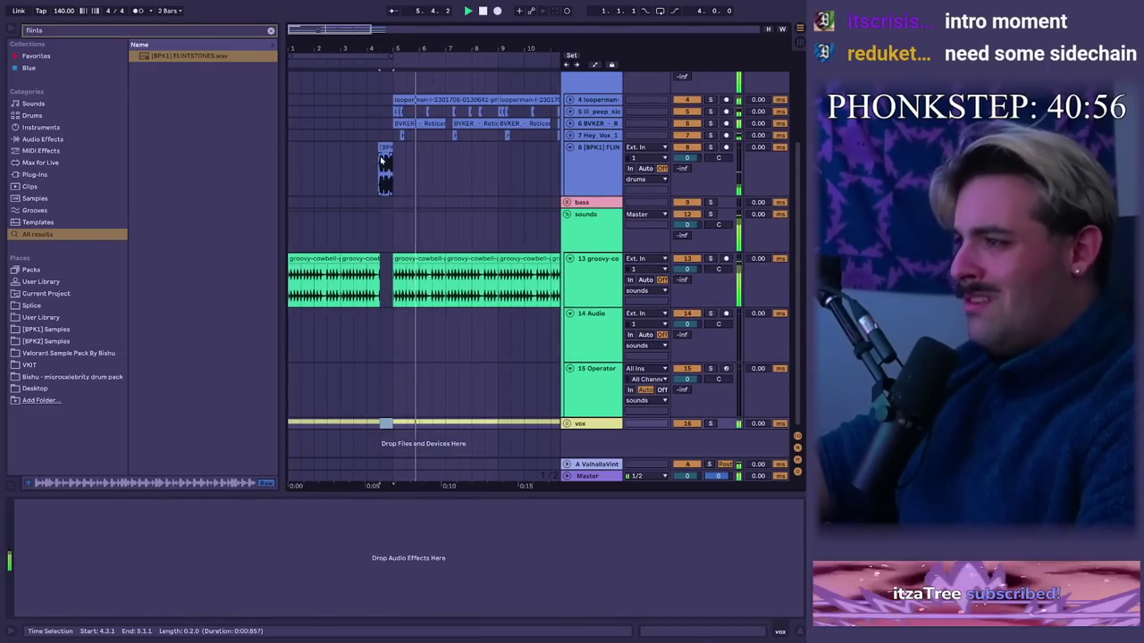
click(382, 172)
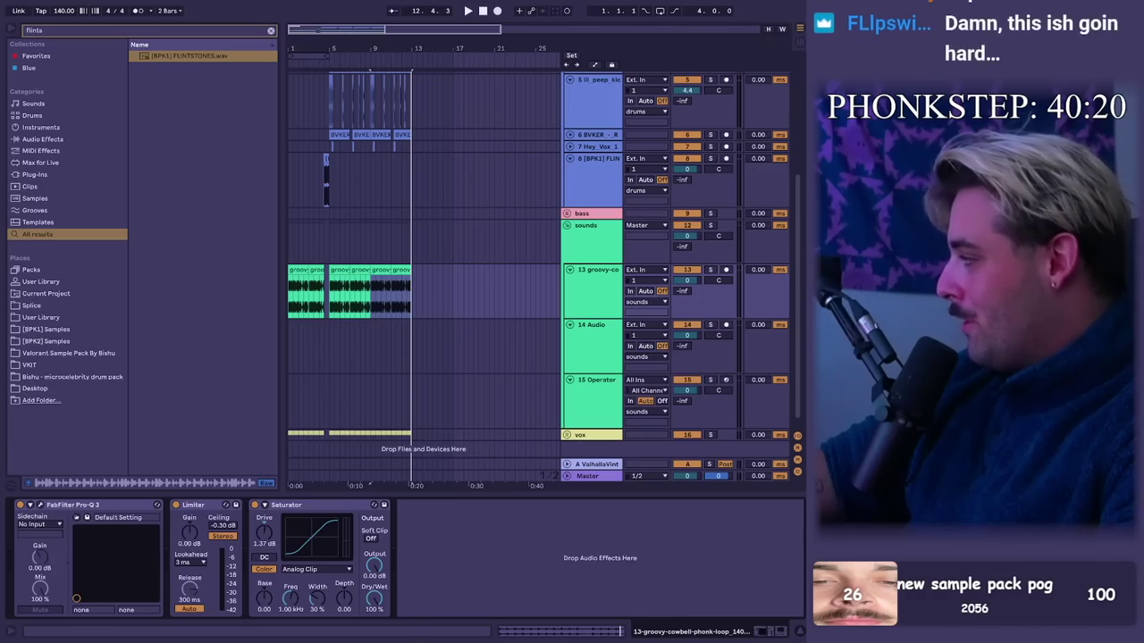
Step: Bring the Drake_Clap sample in from outside the Live Set and duplicate its clips on the drums track
key(alt+Tab)
click(655, 614)
click(693, 581)
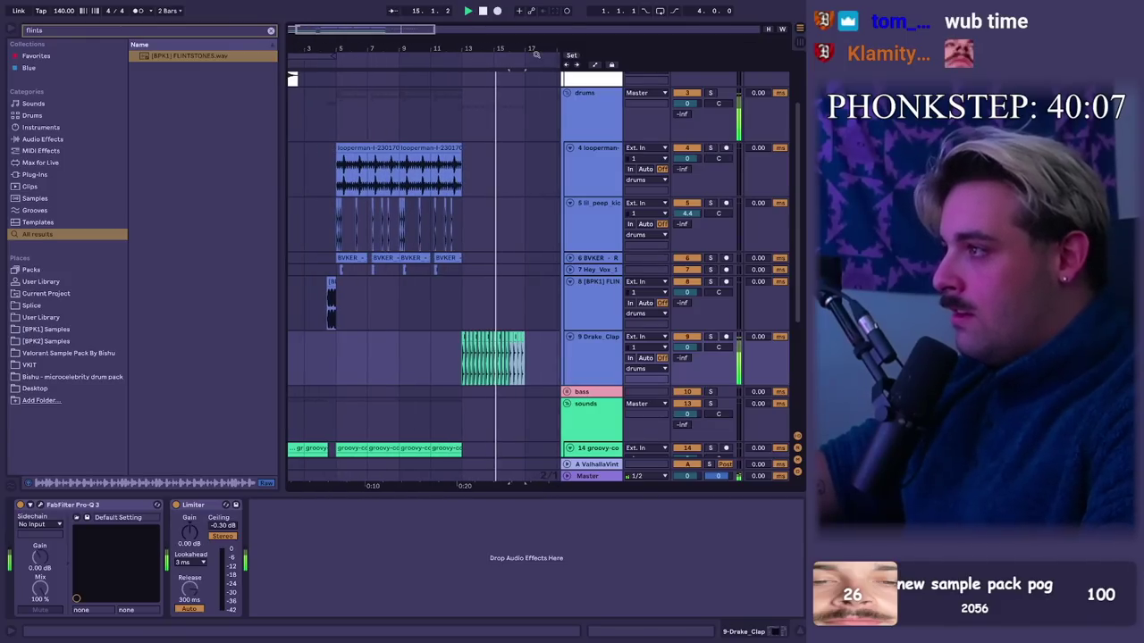
key(ctrl+d)
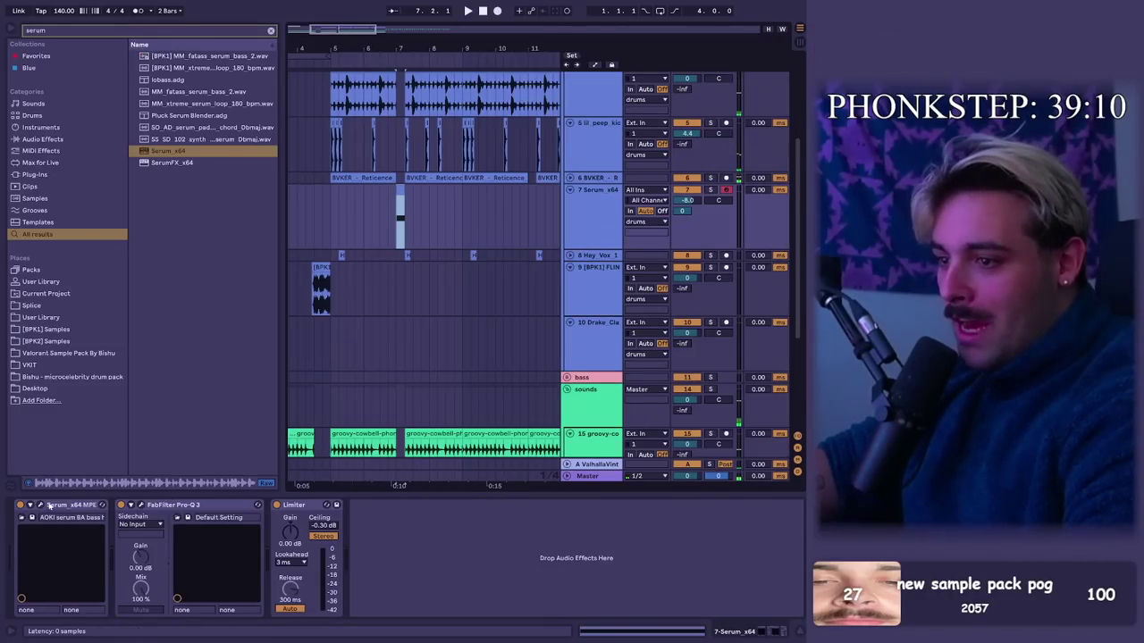
Step: Audition the AOKI bass patch in Serum, check its effects and oscillator pages, and close the plugin
click(42, 505)
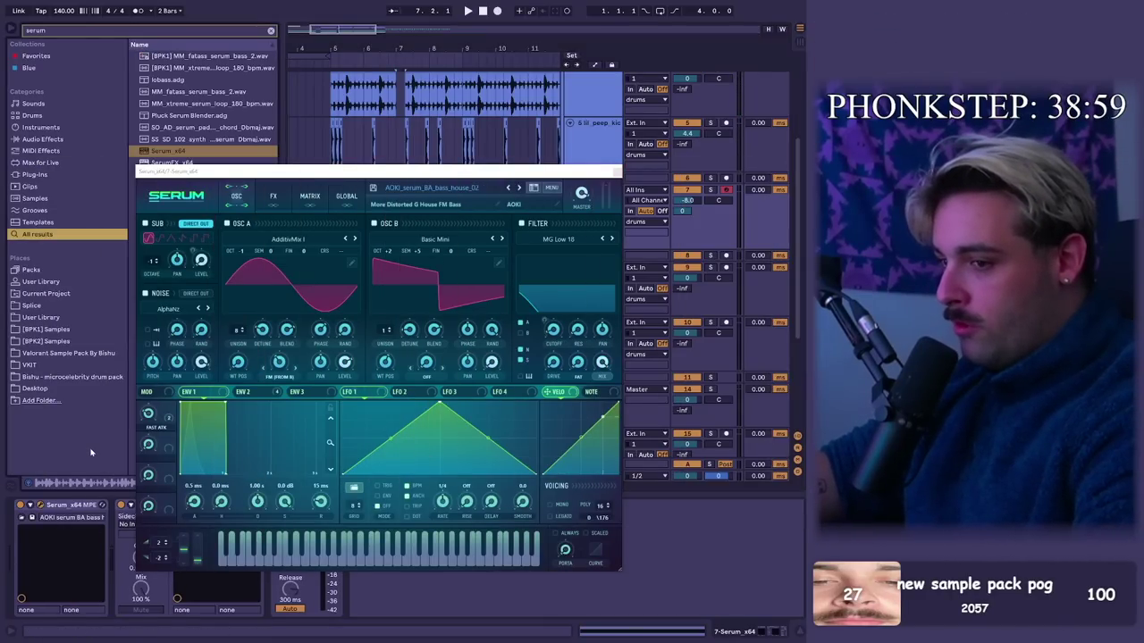
key(space)
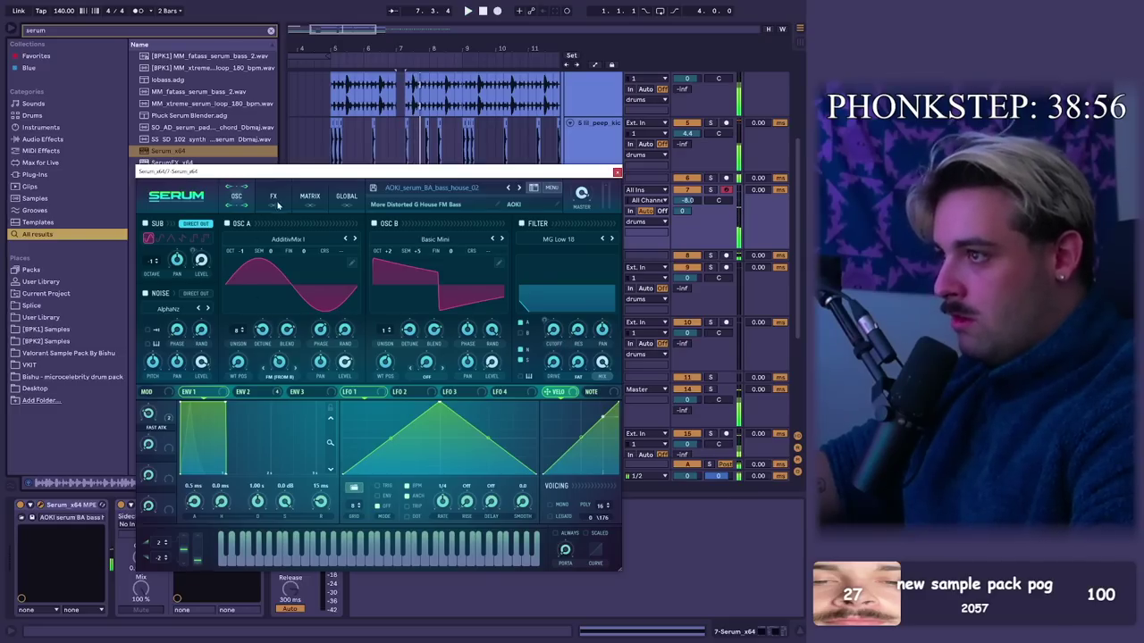
click(274, 198)
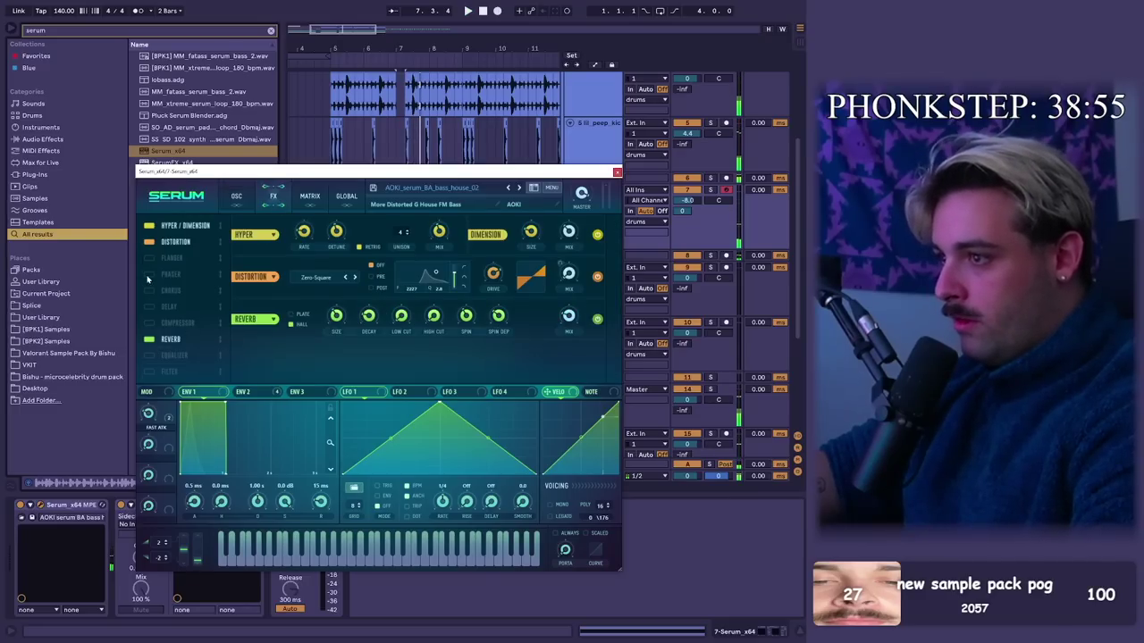
click(236, 197)
click(274, 197)
click(236, 197)
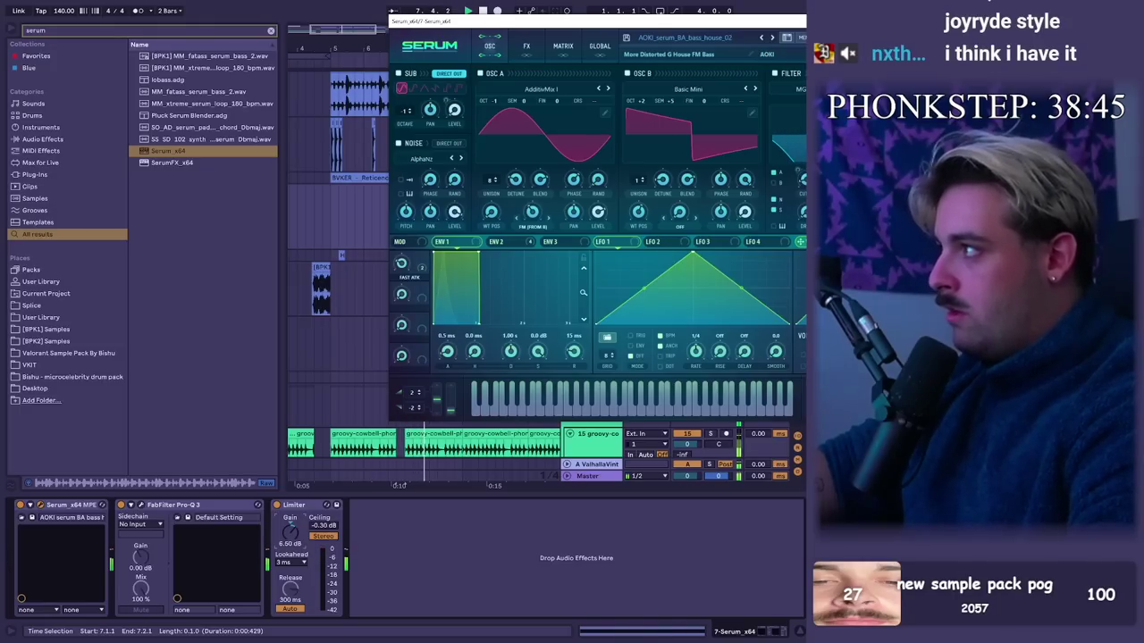
click(923, 22)
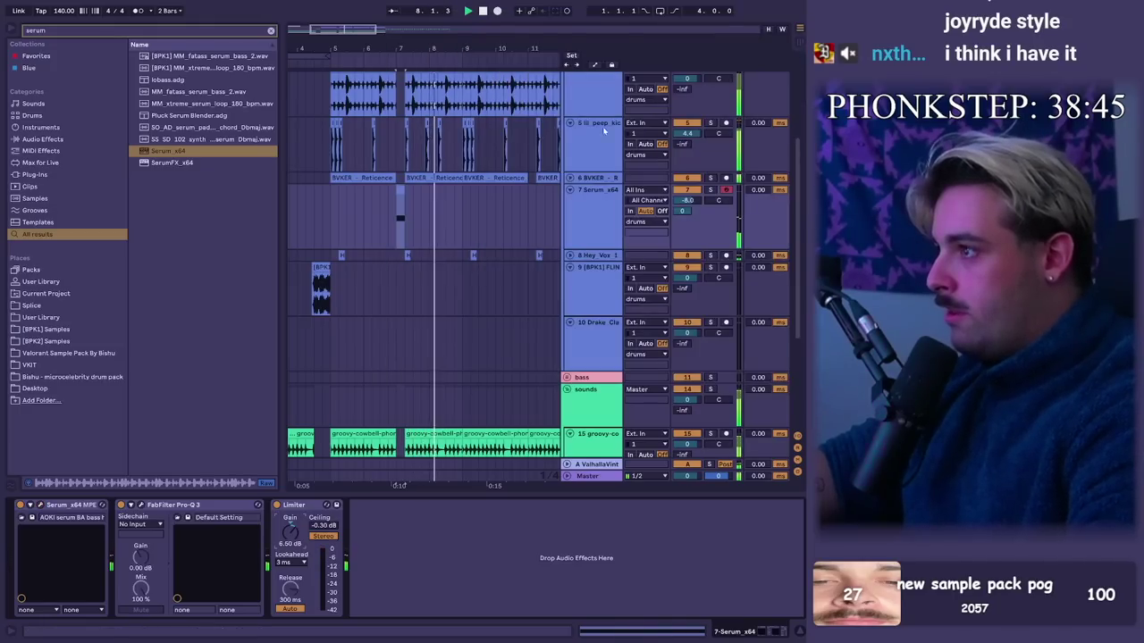
click(400, 217)
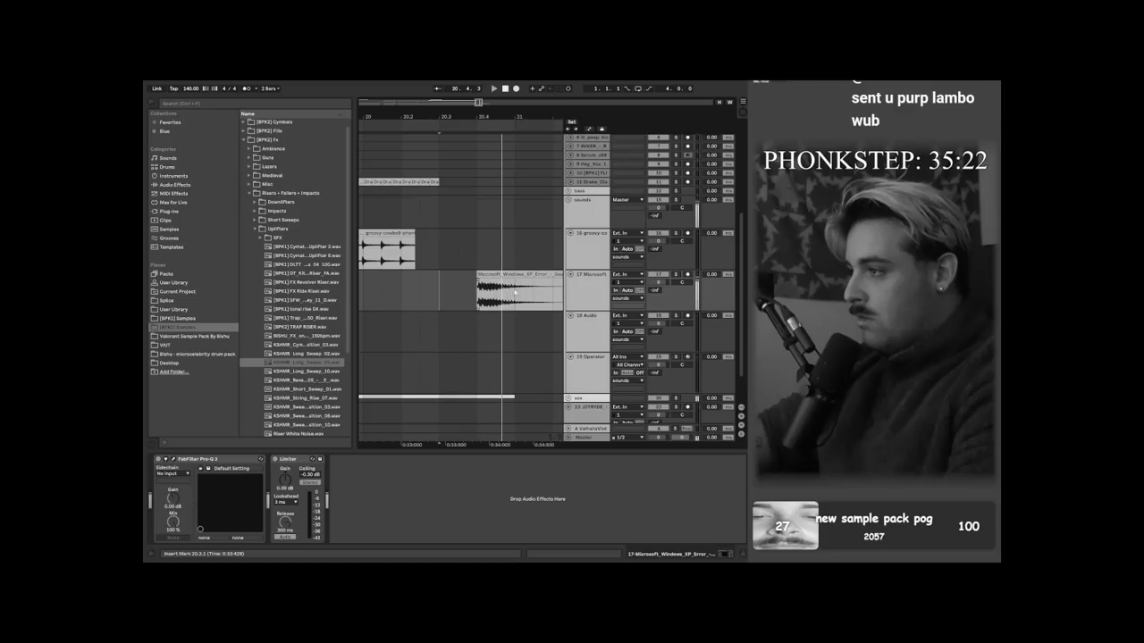
Step: Trim the Microsoft_Windows_XP_Error clip to end at bar 21 and clear the vox from beat 20.4 onward
drag(497, 284, 559, 284)
key(Delete)
key(space)
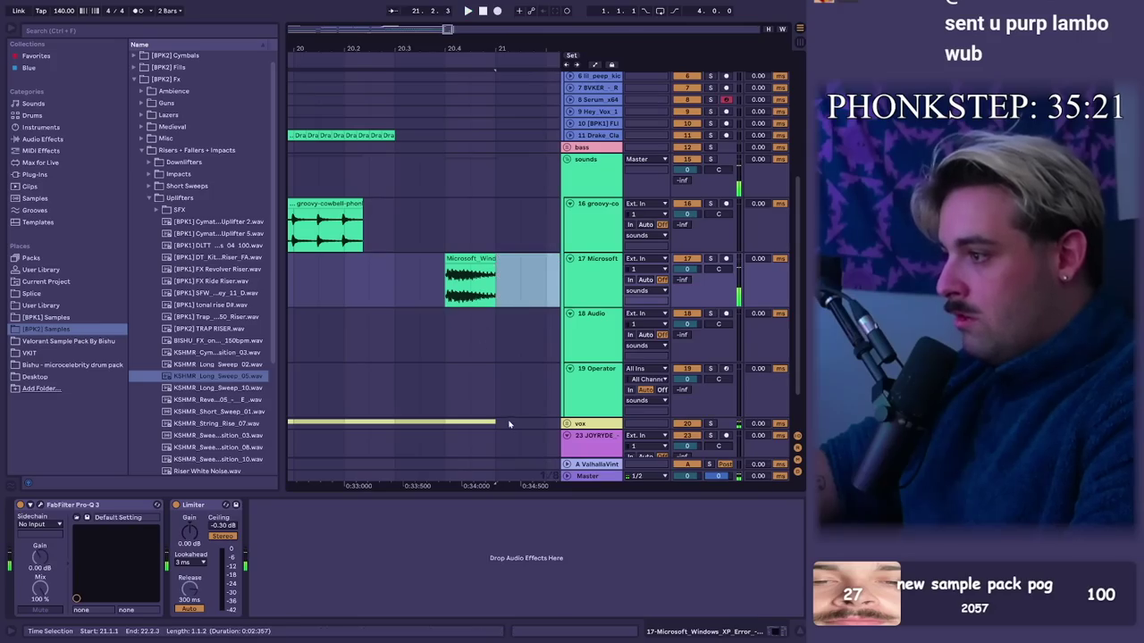
drag(512, 425, 434, 419)
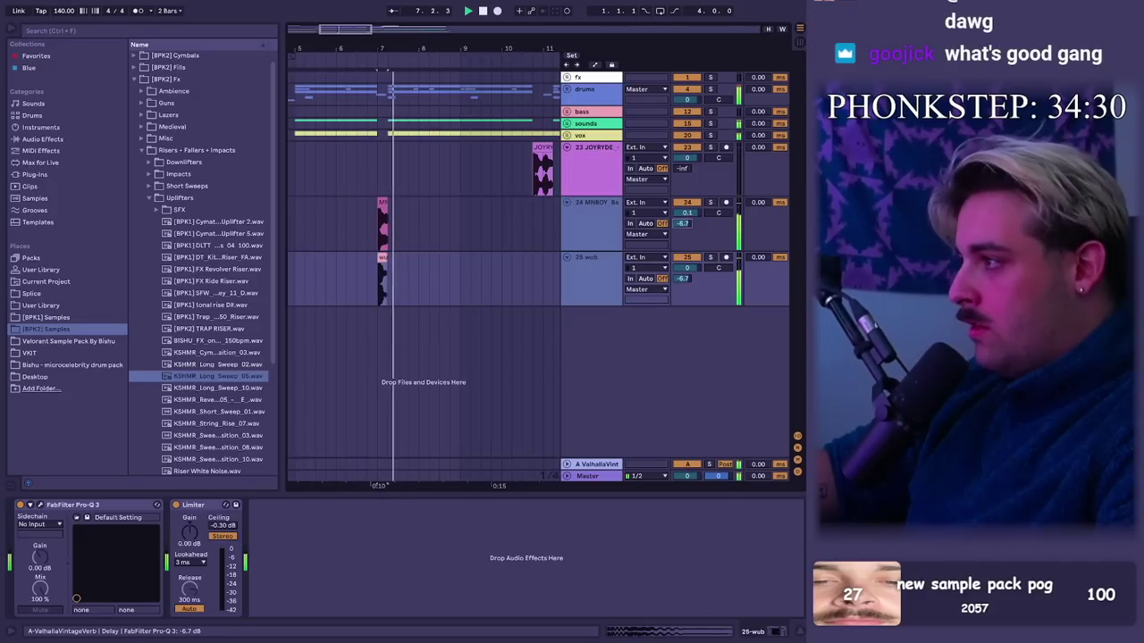
Step: Select the MNBOY bass and wub tracks together and lower their volume
click(593, 215)
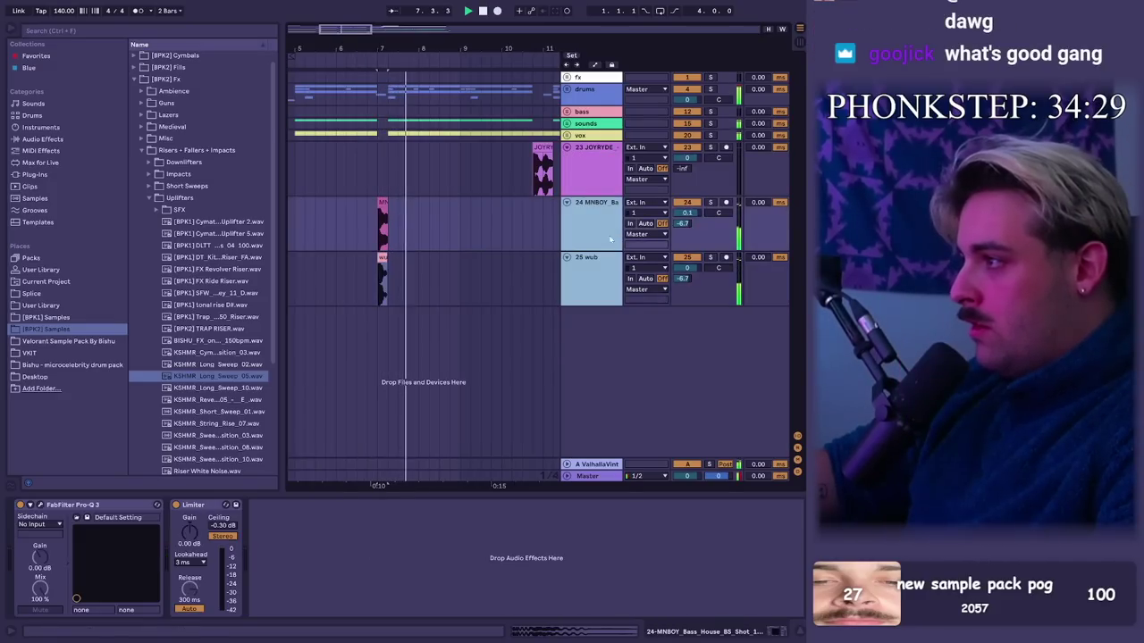
shift+click(594, 270)
drag(687, 213, 687, 236)
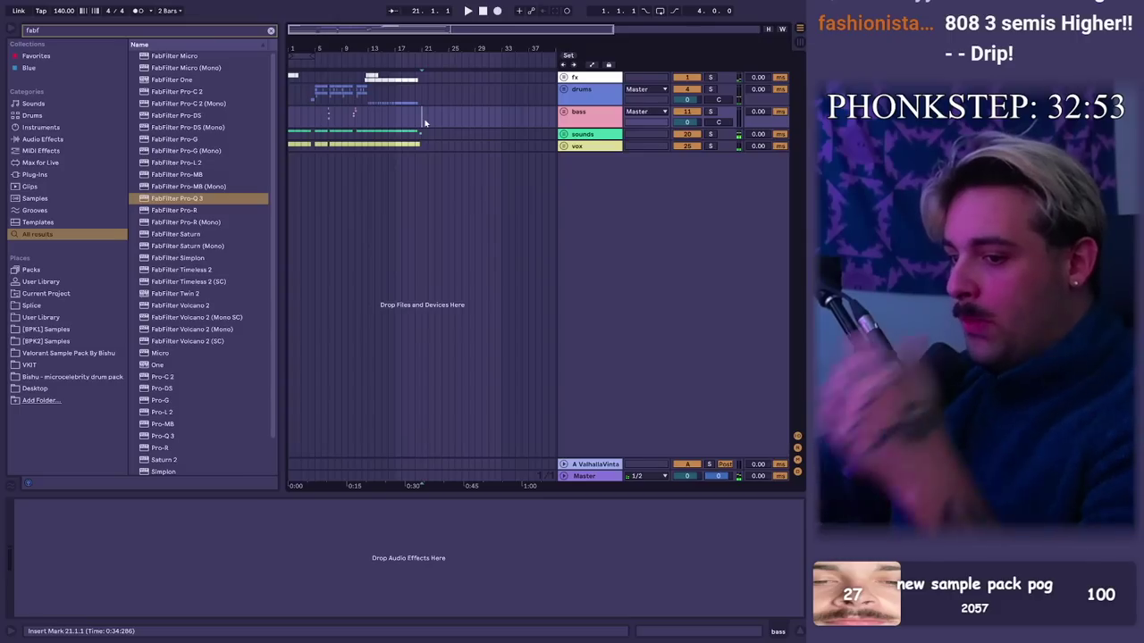
Step: Paste the copied half-bar bass phrase at 21.1.1 and add a MIDI track within the bass group
click(564, 92)
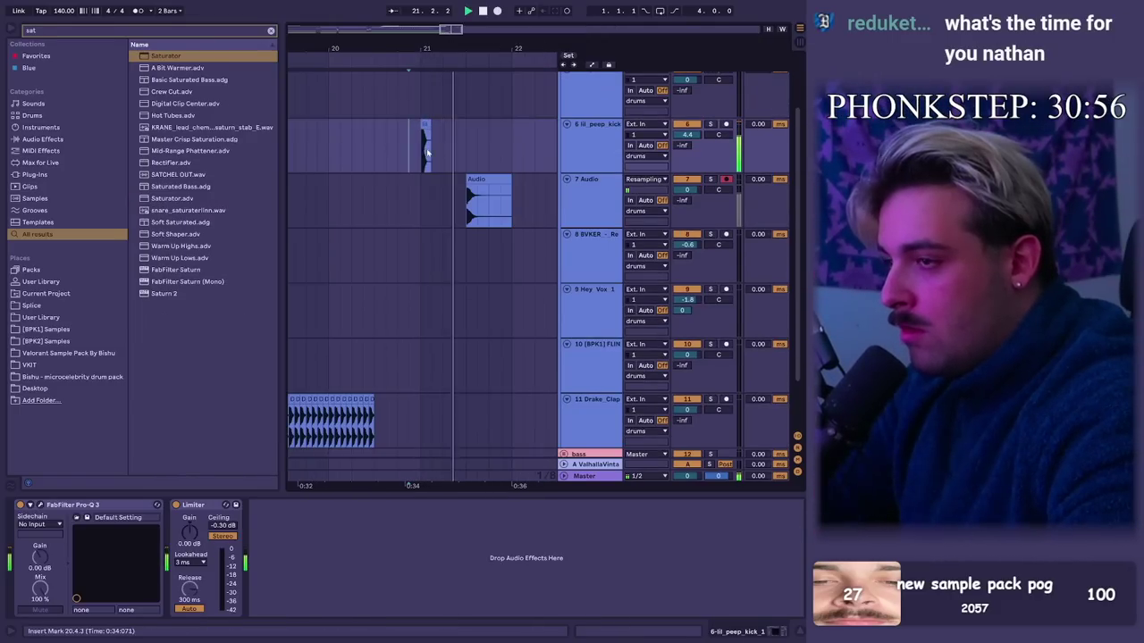
scroll(420, 149, down, 3)
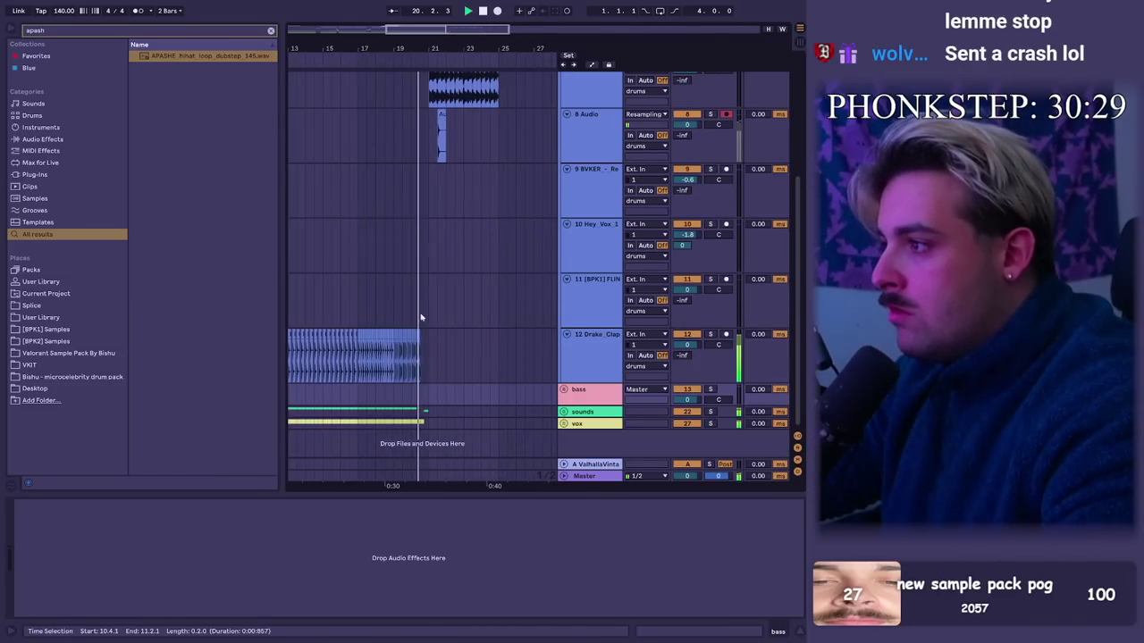
click(432, 394)
drag(454, 58, 428, 363)
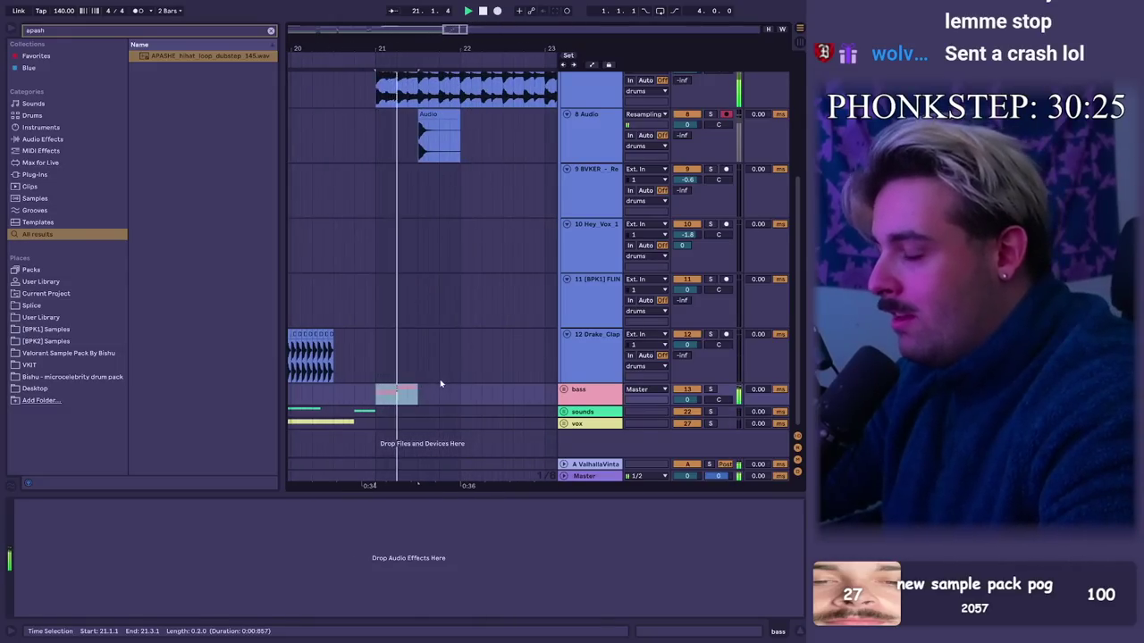
drag(454, 56, 442, 7)
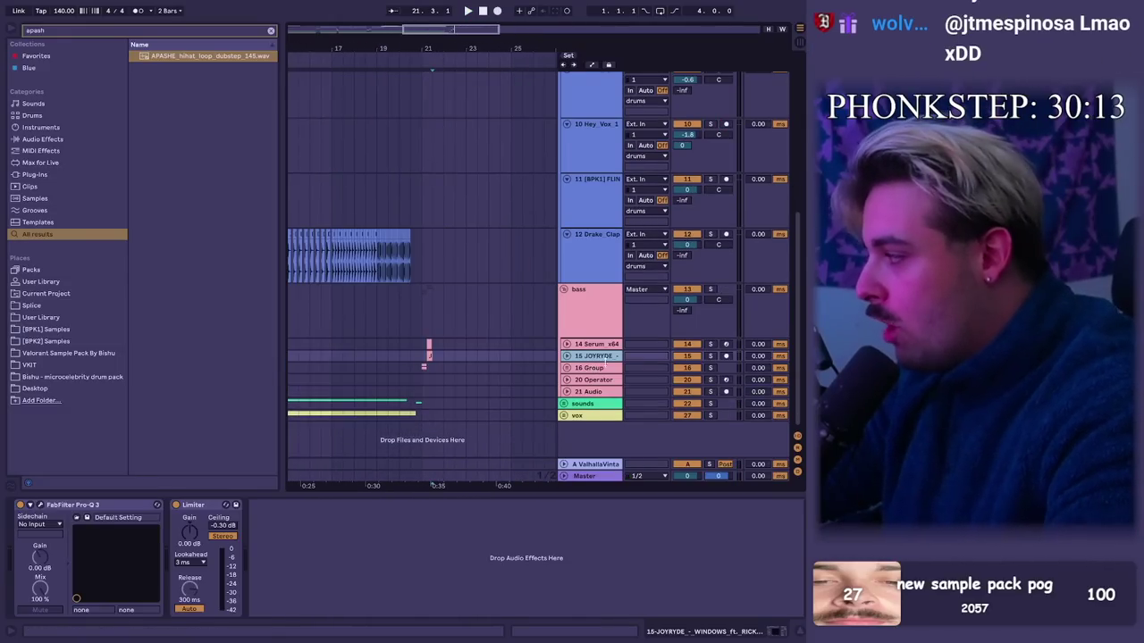
key(ctrl+shift+t)
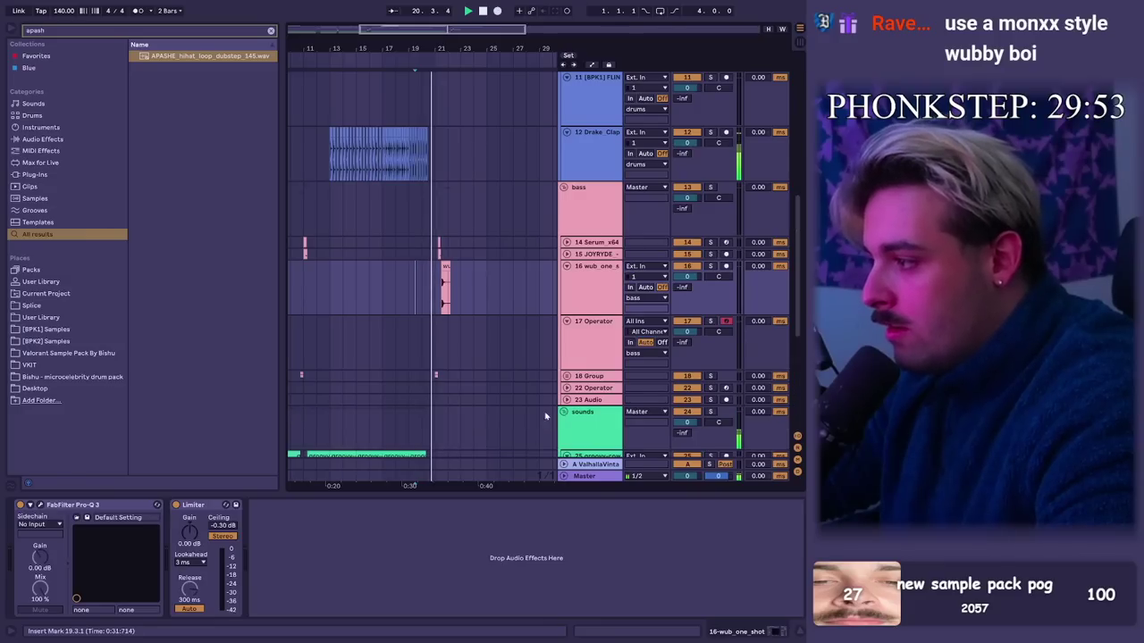
Step: Copy one groovy-cowbell-phonk-loop clip to bar 21 on the same sounds track
scroll(348, 355, down, 3)
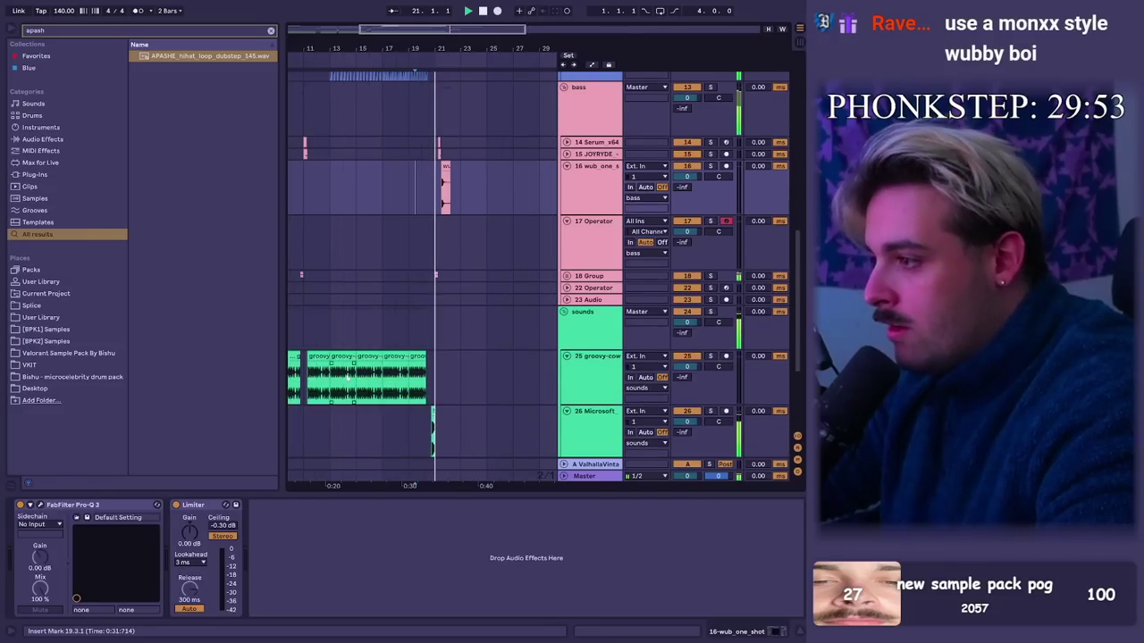
click(348, 355)
key(ctrl+c)
click(444, 370)
key(ctrl+v)
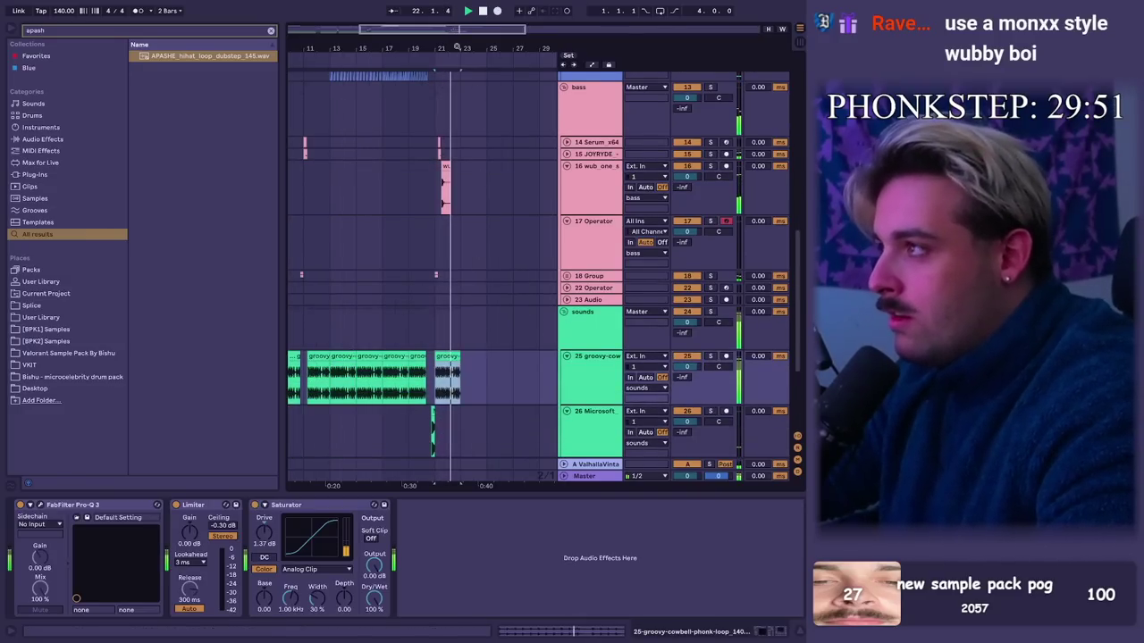
Step: Shorten the wub_one_shot clip and repeat it from 21.3.1 to bar 23, playing the result
drag(457, 48, 457, 80)
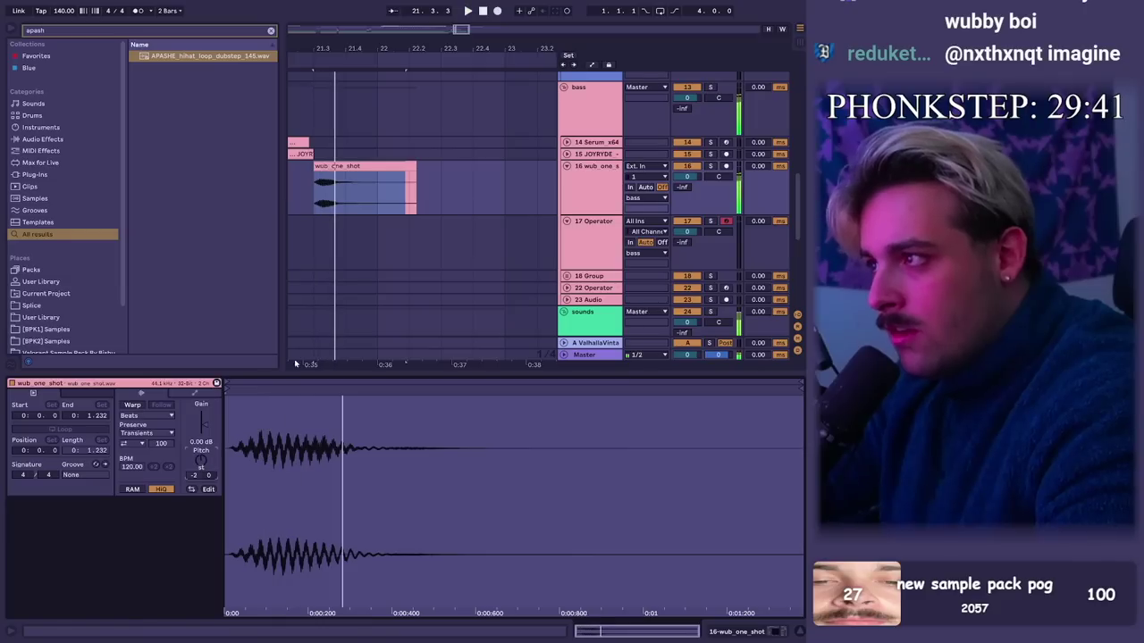
click(318, 194)
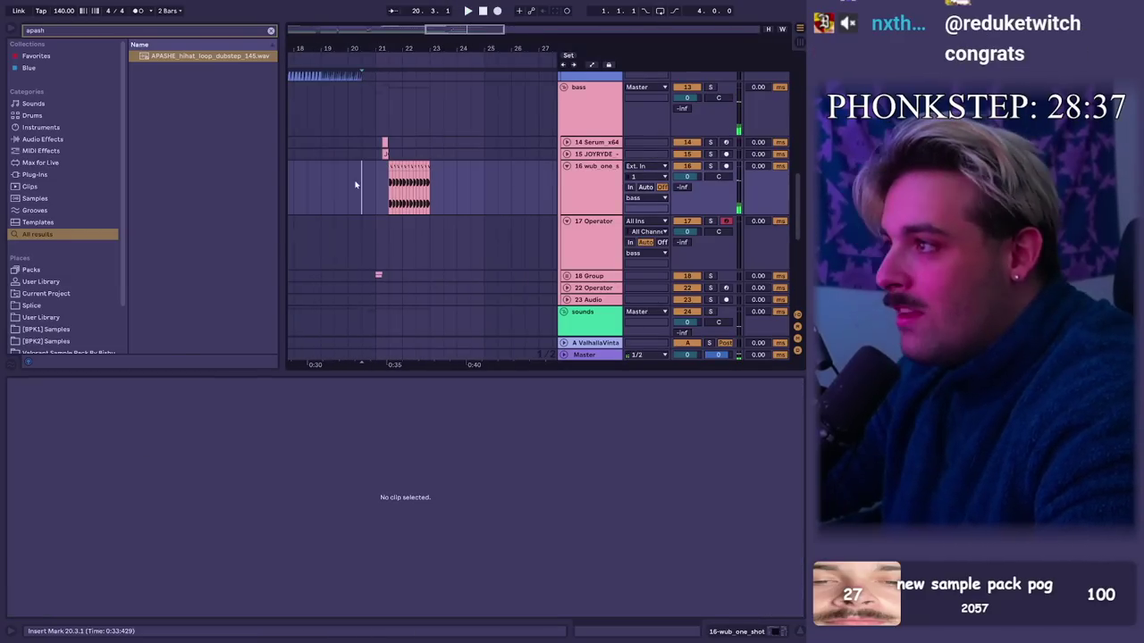
click(379, 274)
scroll(420, 219, down, 3)
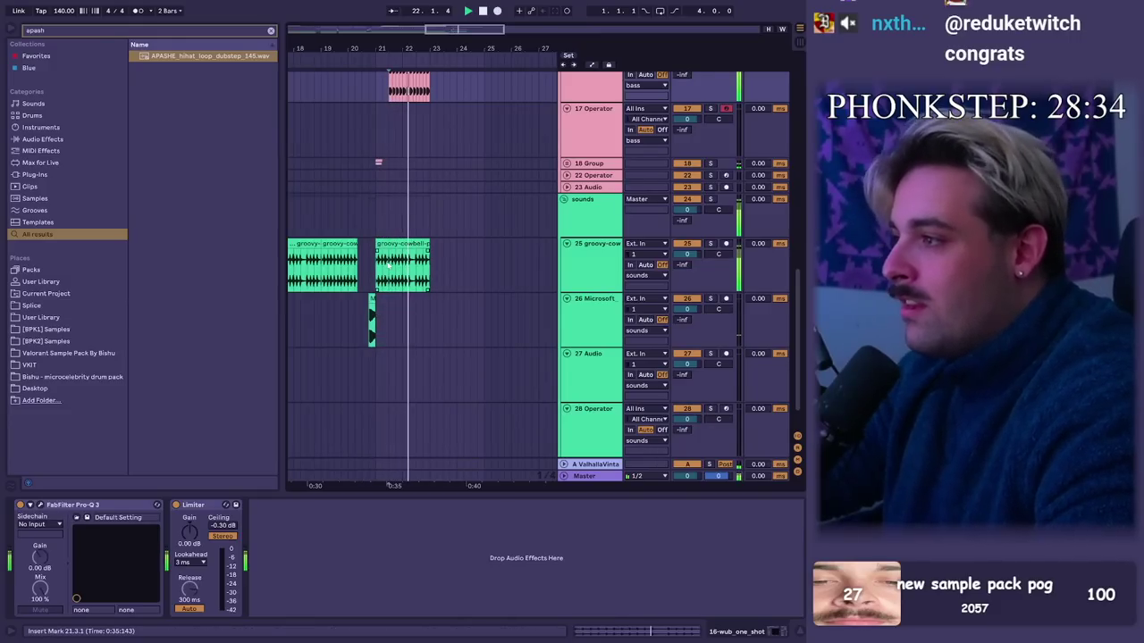
Step: Move the groovy-cowbell loop section from 21.3.1 to 23.1.1 onto a new bass-group track under the wub one-shots
drag(388, 264, 424, 259)
scroll(429, 261, up, 2)
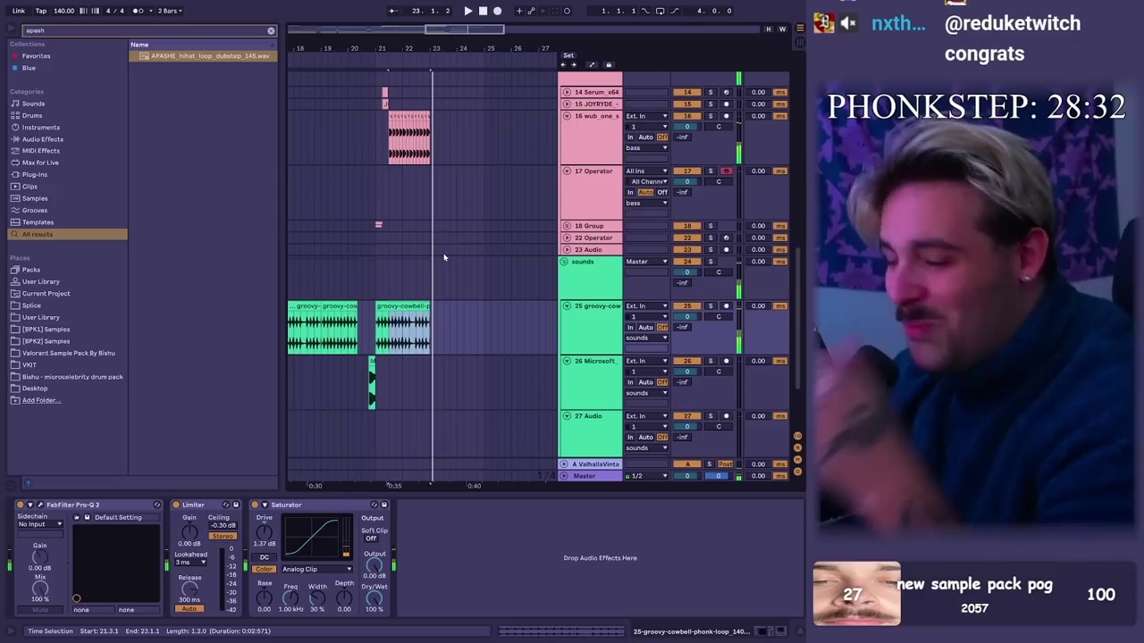
key(space)
Step: Select the start of the repeated wub one-shots at 21.3 and search the browser for "pe"
click(389, 140)
key(ctrl+f)
text(pe)
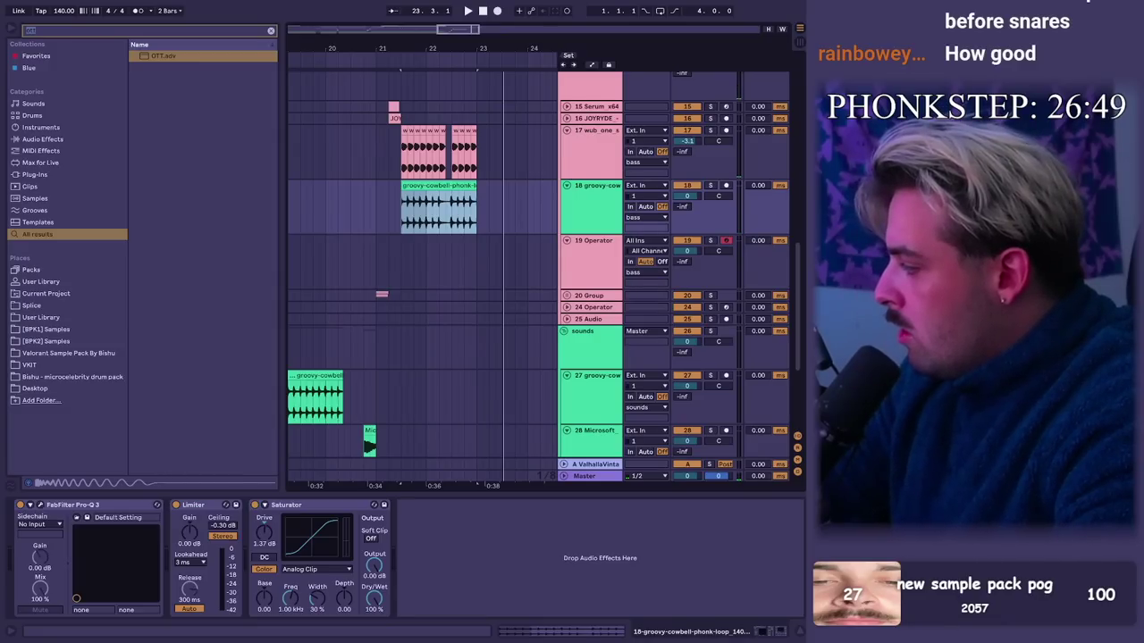
Step: Switch to the web browser's downloads and bring dubstep_drum_loop into the drums group from 23.1.1 to 25.1.1
key(alt+Tab)
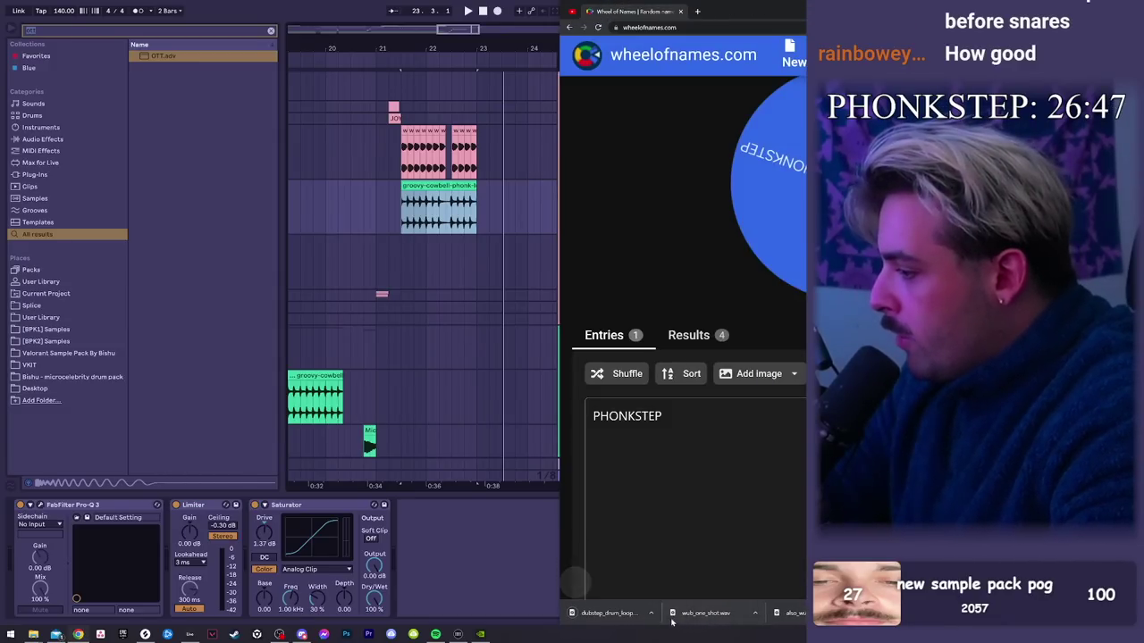
right_click(675, 615)
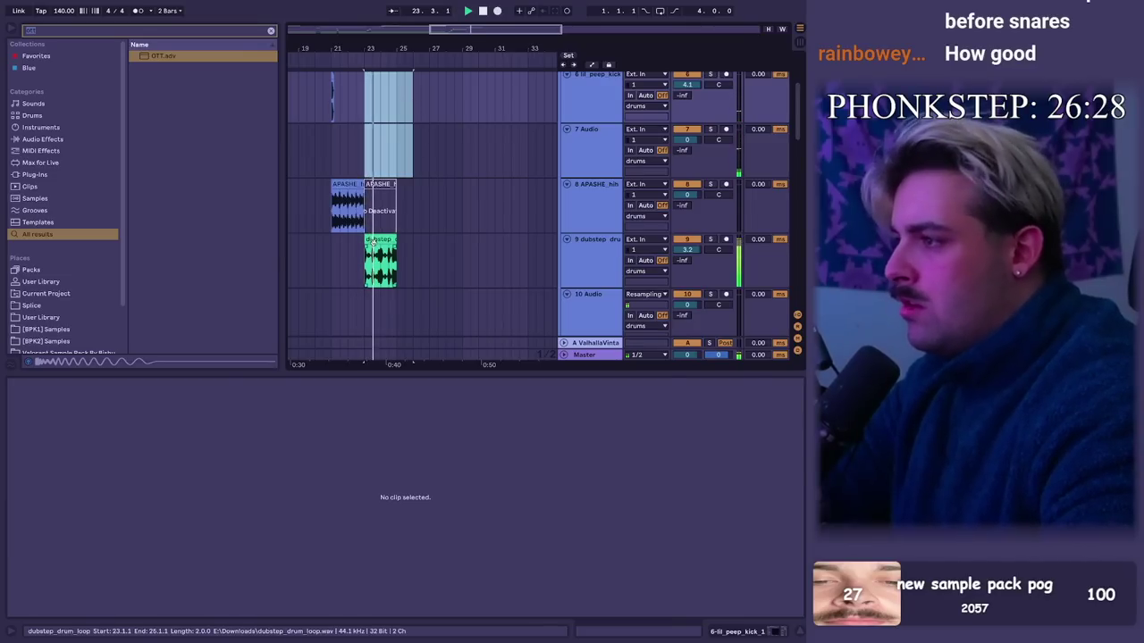
click(373, 242)
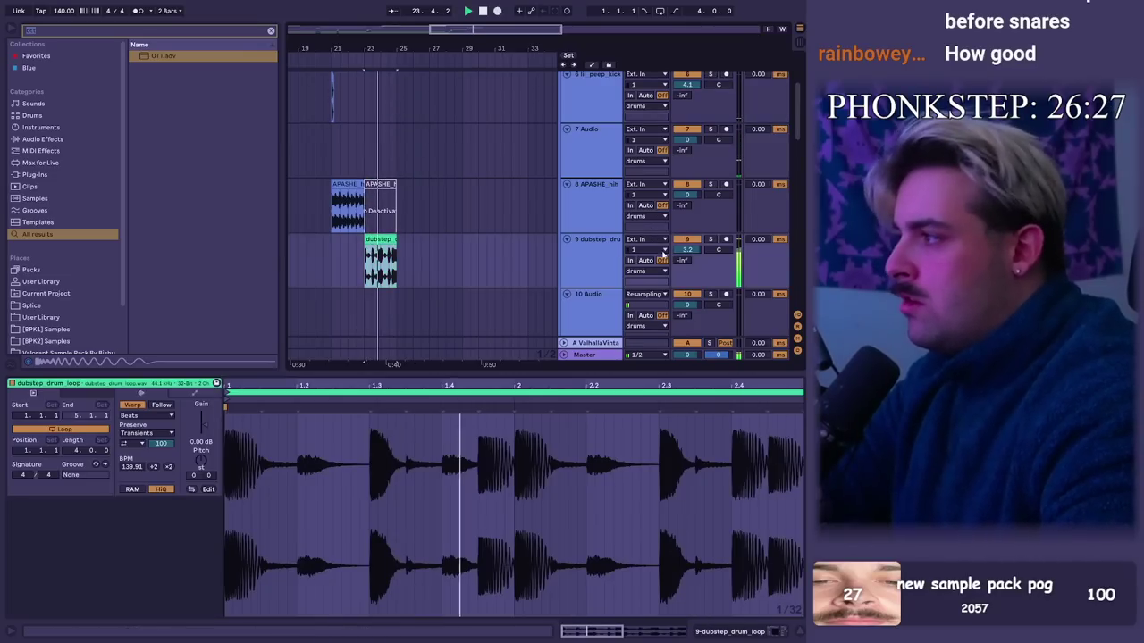
click(468, 83)
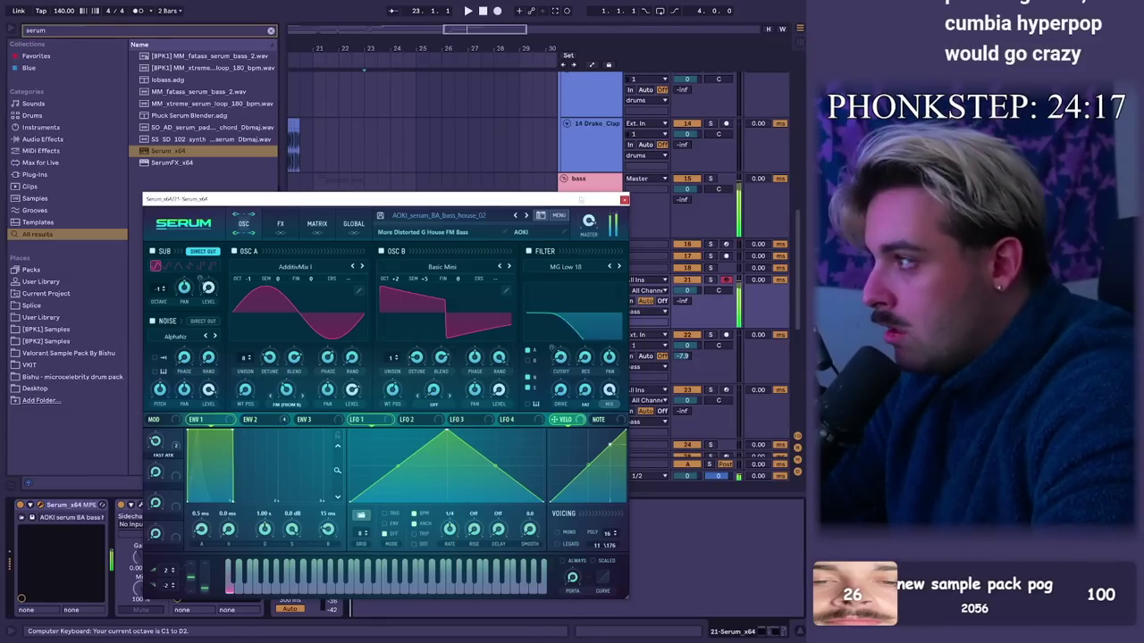
Step: Close the Serum window, play the drop and create a MIDI clip of four short notes on the Serum track from bar 23 to 25
click(625, 200)
click(344, 299)
key(space)
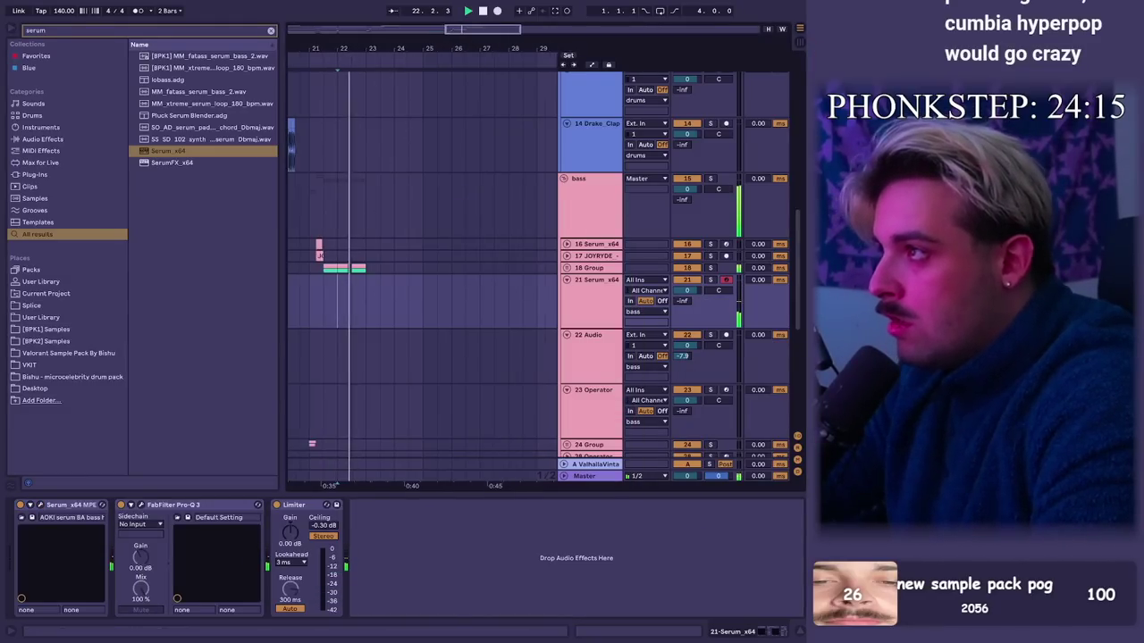
drag(355, 49, 390, 72)
key(space)
drag(413, 301, 474, 301)
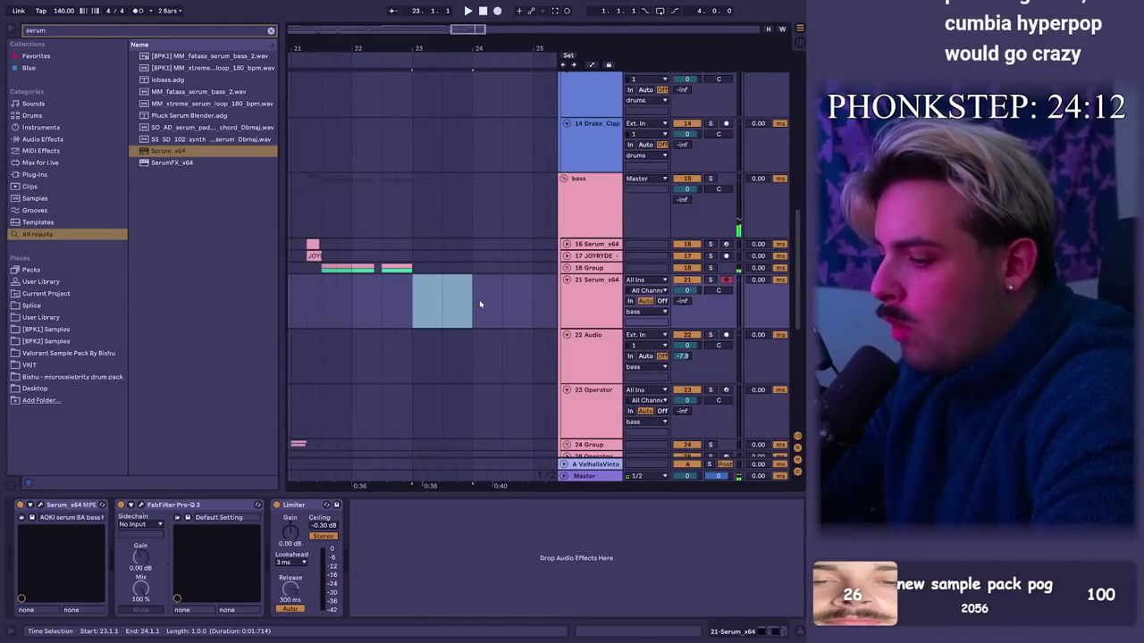
key(ctrl+shift+m)
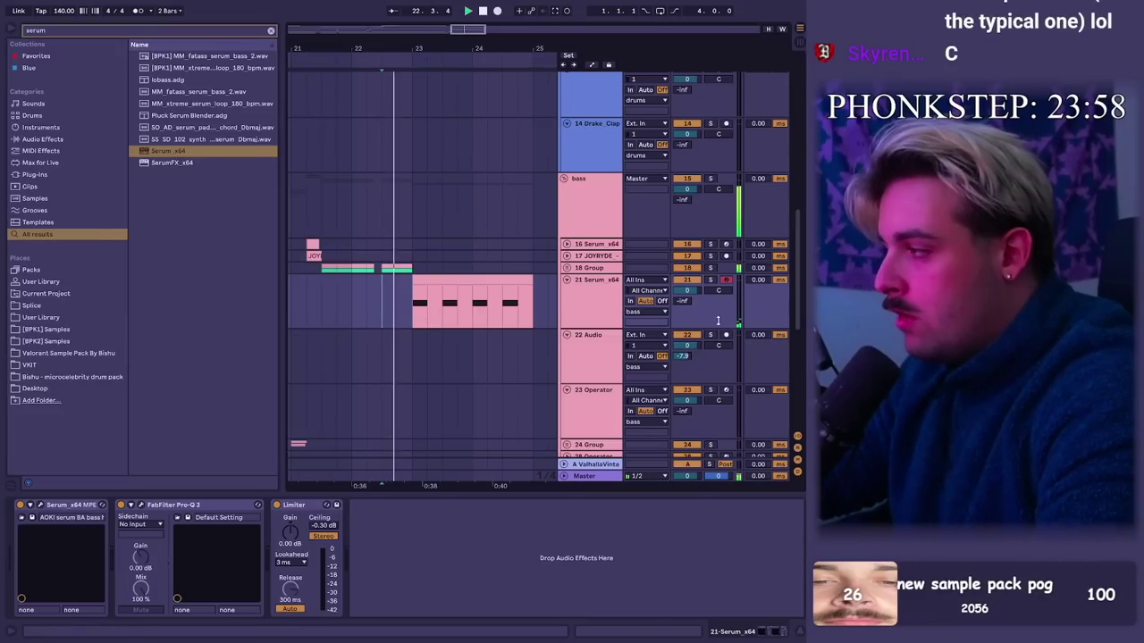
drag(680, 332, 680, 329)
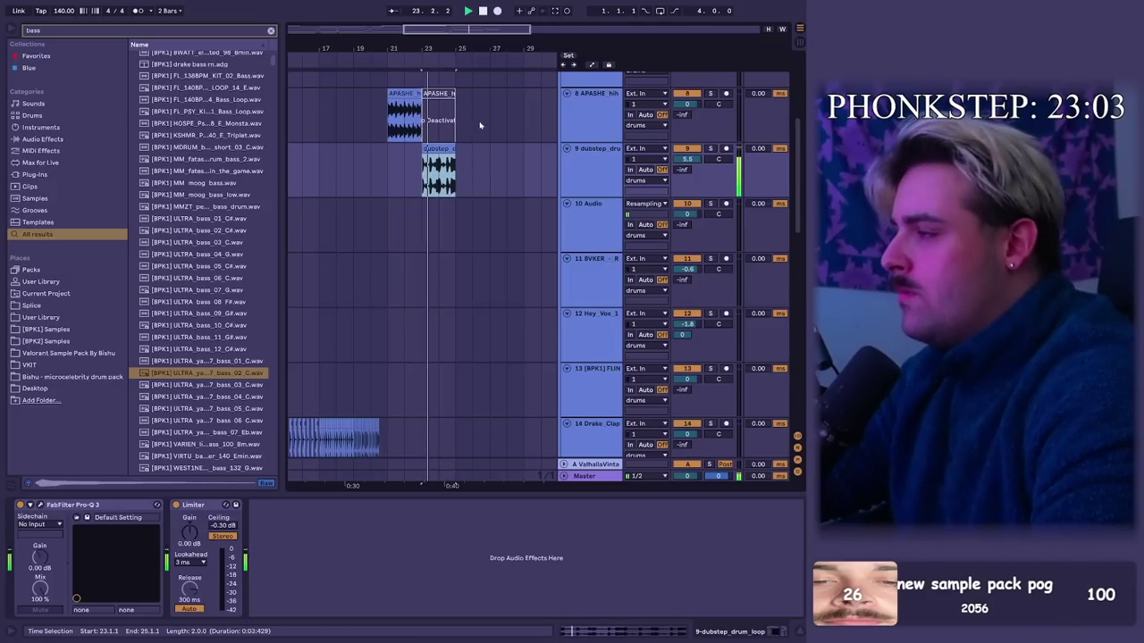
Step: Copy the APASHE hihat loop to 25.1.1 and duplicate the dubstep drum loop so it spans 25.1.1 to 27.1.1
click(411, 93)
key(ctrl+c)
click(460, 114)
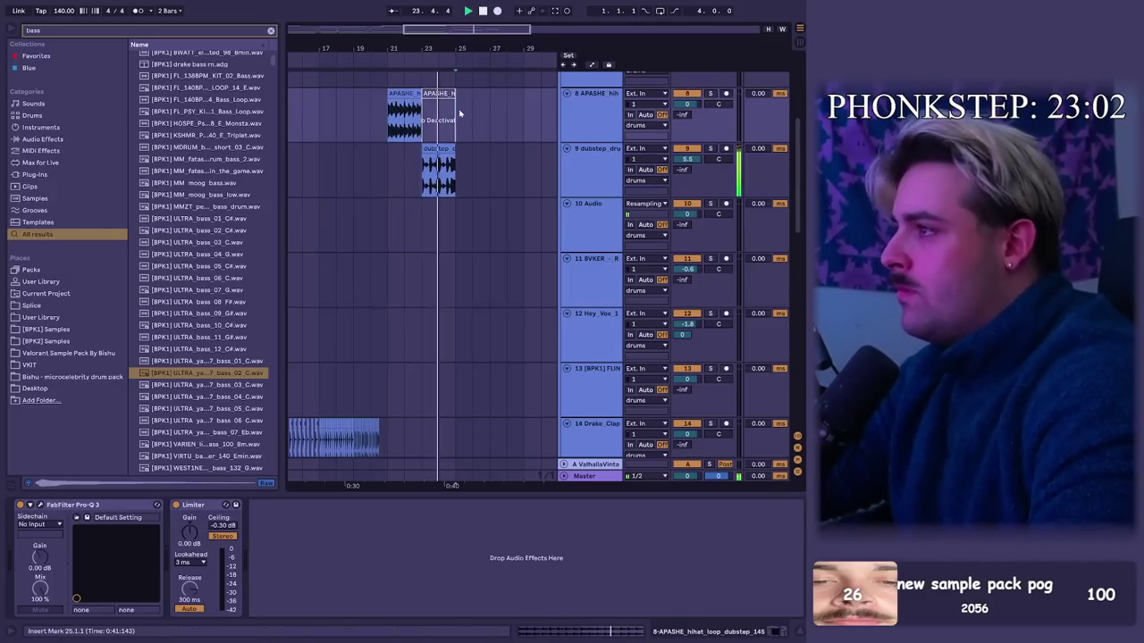
key(ctrl+v)
scroll(498, 181, up, 4)
click(440, 350)
key(ctrl+d)
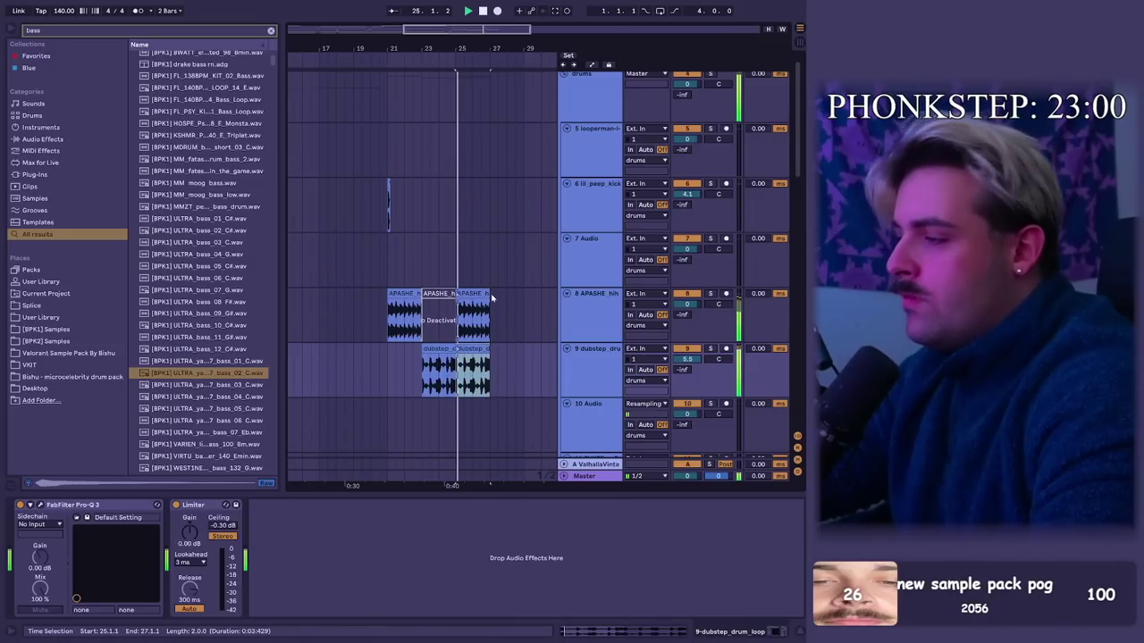
Step: Slice the wub_wub clip at 23.2.1 to 23.2.2 and repeat that short slice as a stutter
scroll(524, 388, down, 10)
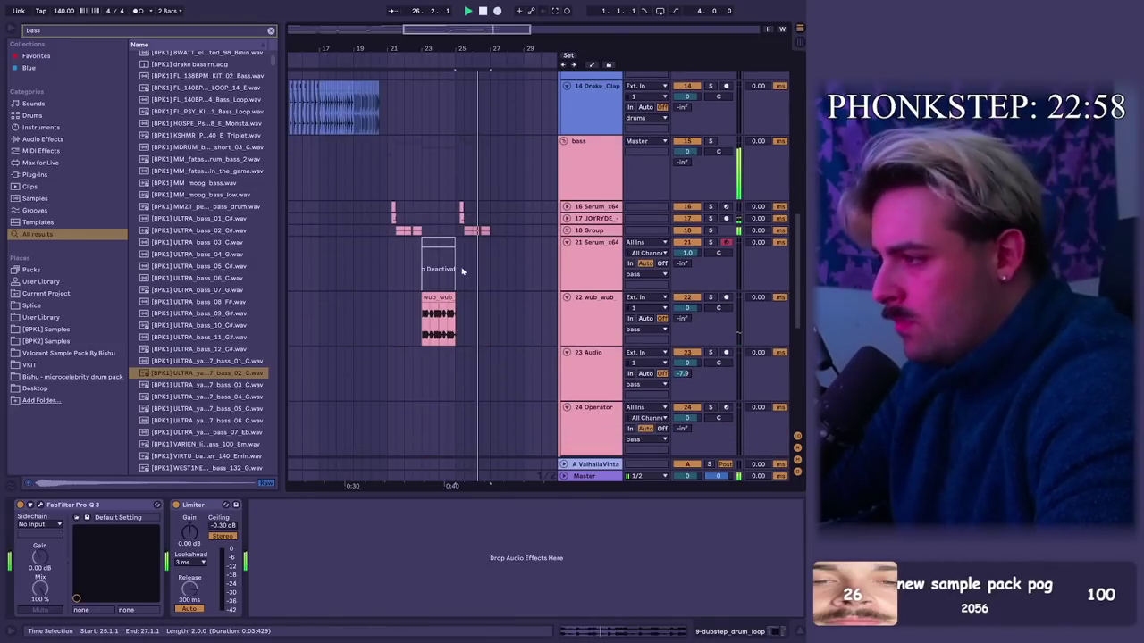
scroll(438, 345, down, 4)
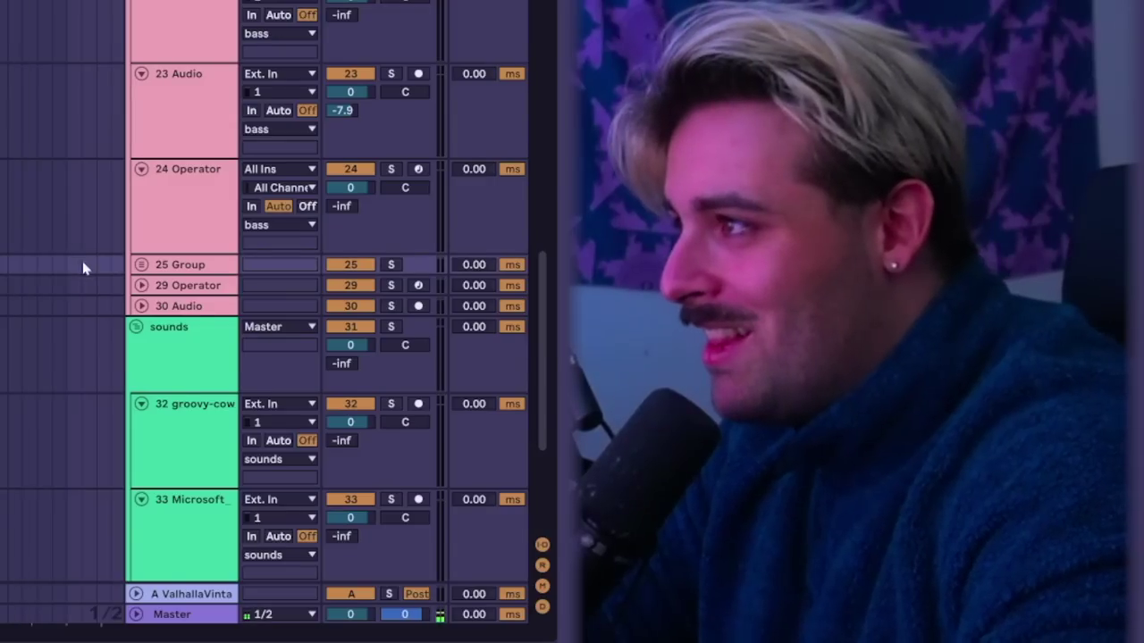
scroll(533, 273, up, 2)
drag(370, 379, 381, 380)
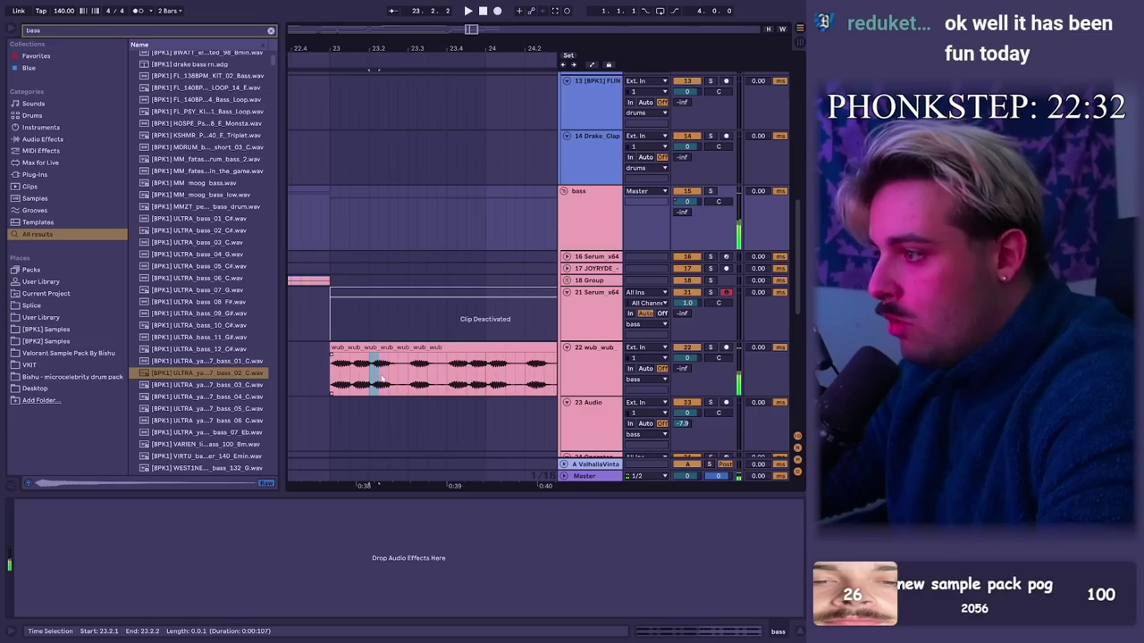
double_click(387, 380)
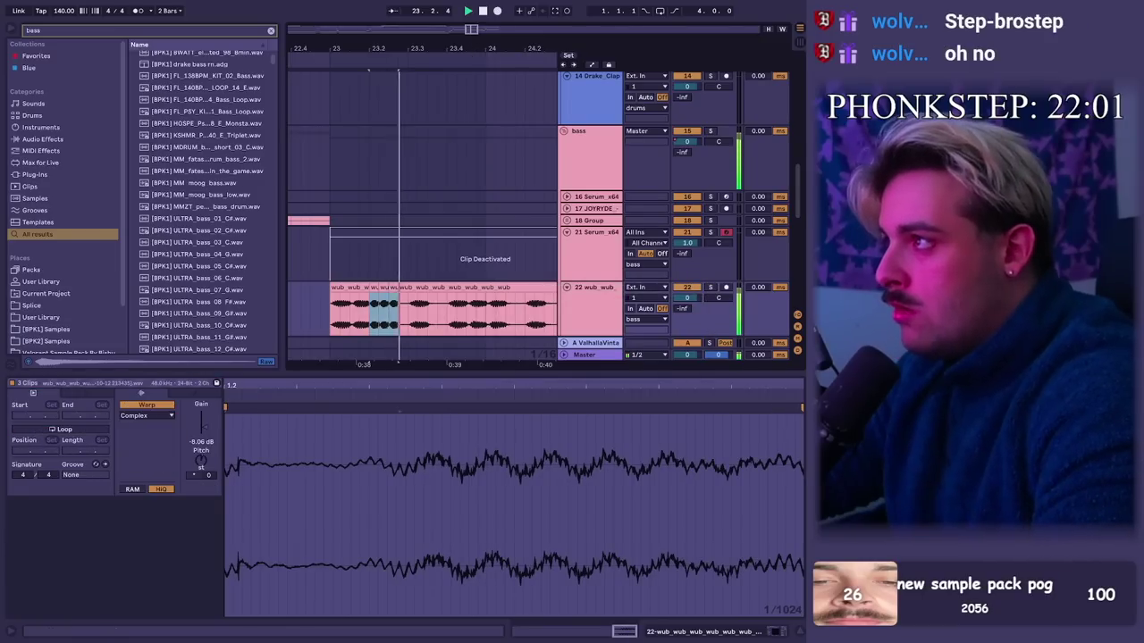
Step: Paste the copied wub stutter further along the wub_wub clip and set the playback start to 20.1.1
drag(443, 49, 453, 27)
click(412, 315)
key(ctrl+v)
key(space)
click(291, 286)
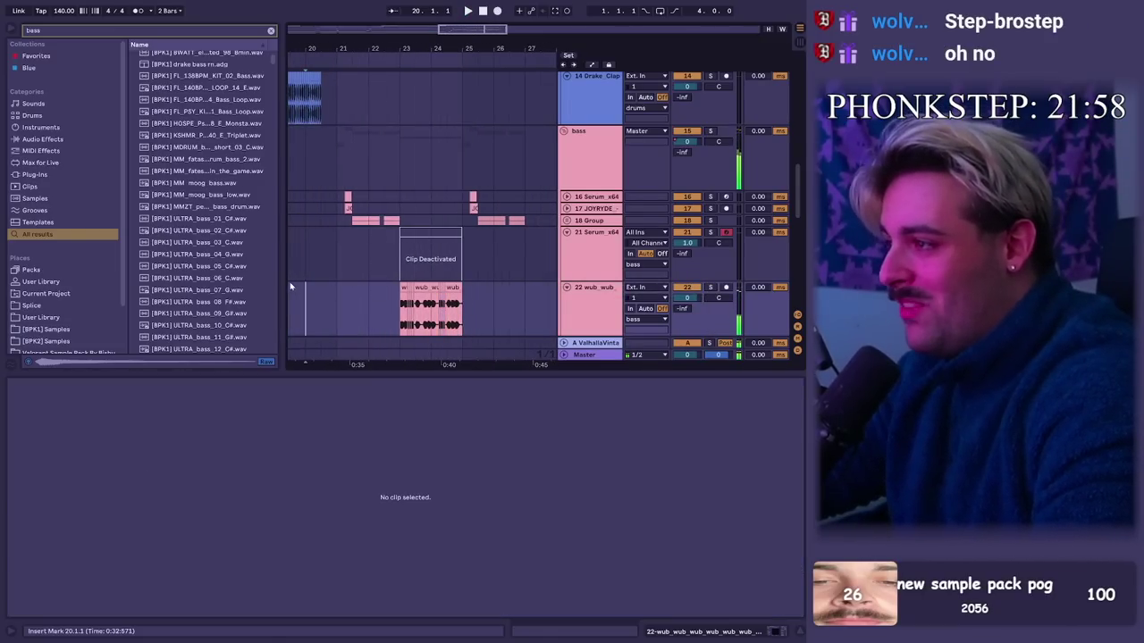
Step: Show the automation lanes around bar 23 and raise the system playback volume while listening to the drop
key(a)
drag(417, 49, 420, 51)
key(XF86AudioRaiseVolume)
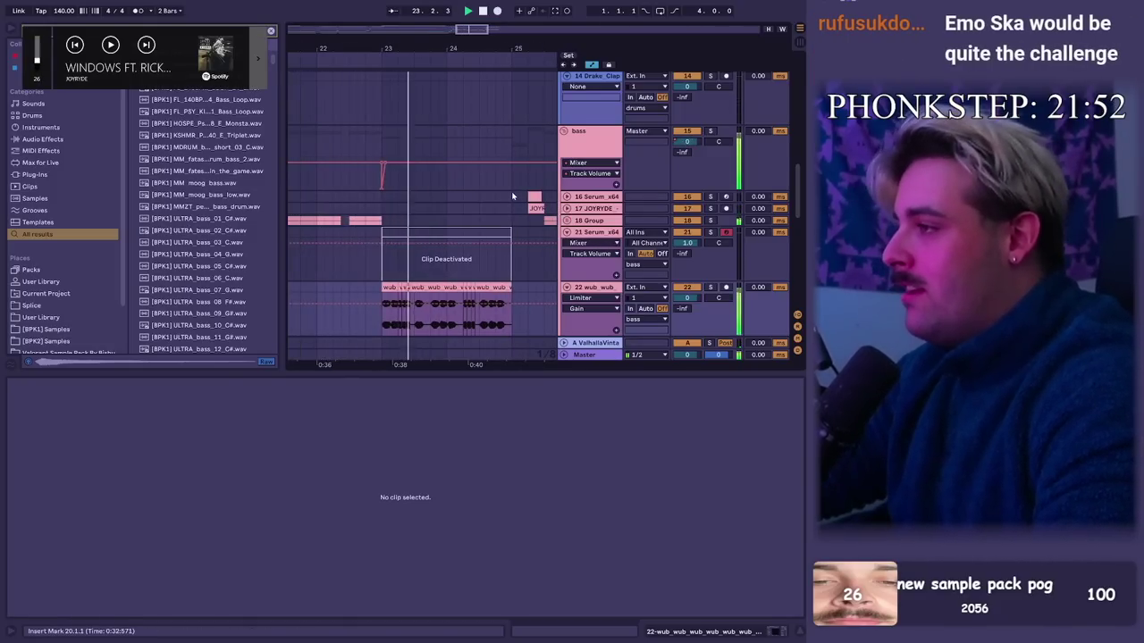
drag(406, 52, 402, 69)
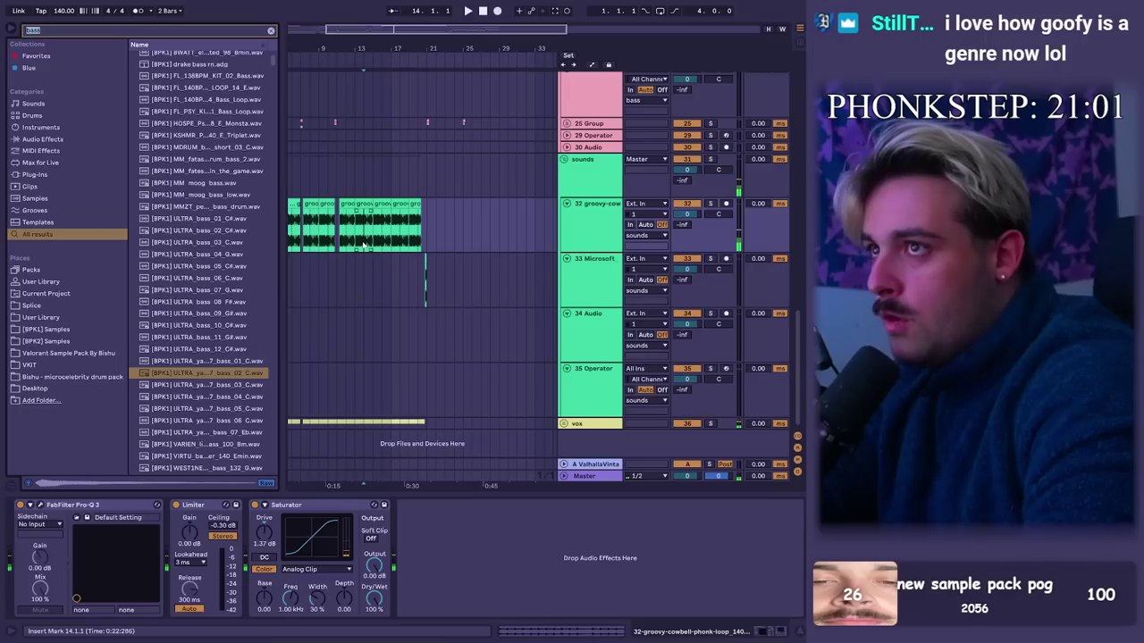
Step: Warp the wub one-shot clips between 21.3.1 and 23.1.3 in Beats mode with Preserve at 1/8, and play them
key(BackSpace)
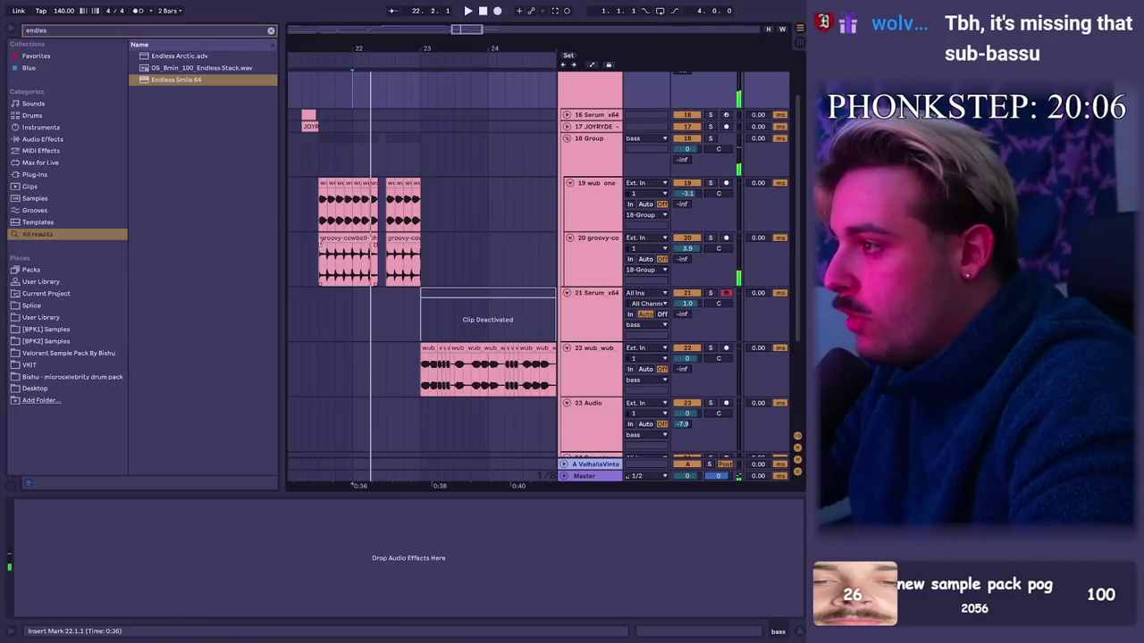
drag(320, 192, 434, 209)
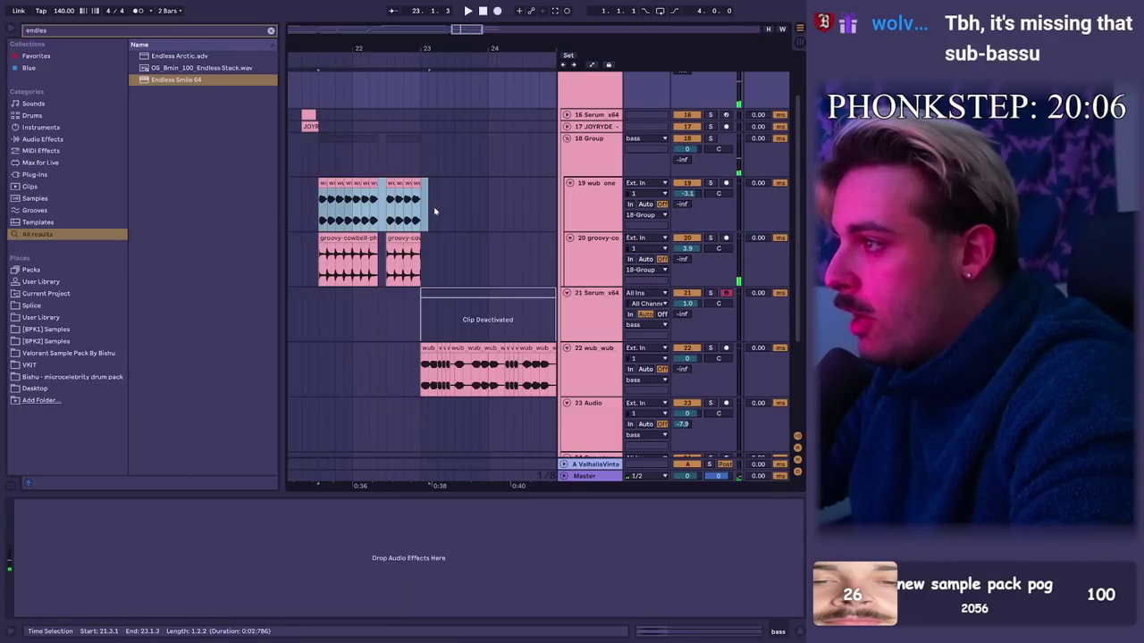
key(space)
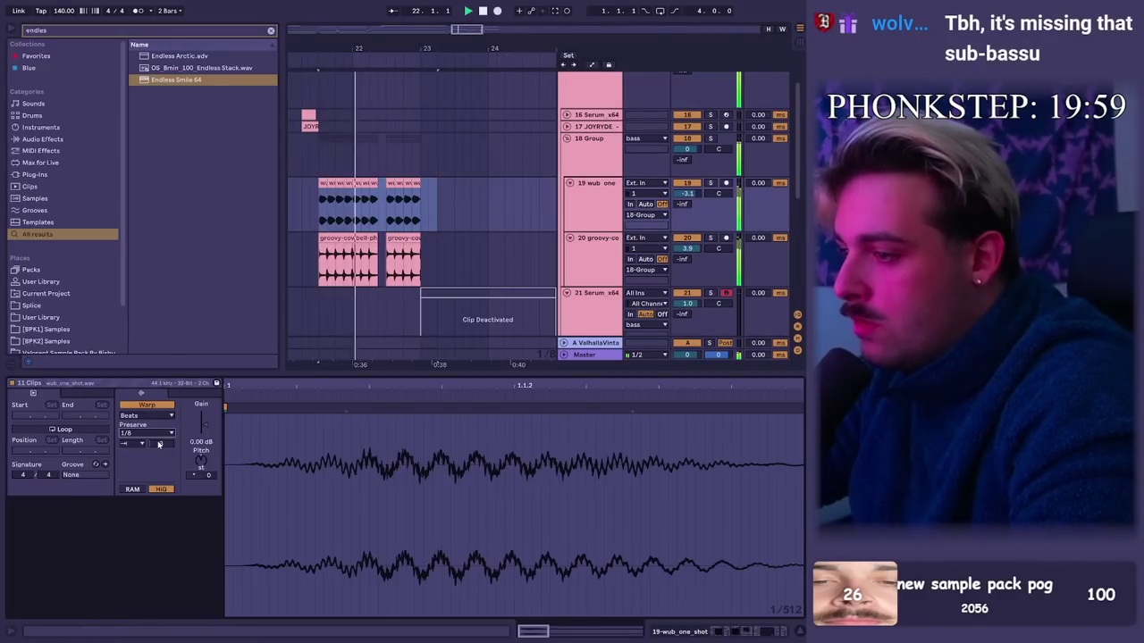
drag(407, 50, 407, 25)
key(shift+Tab)
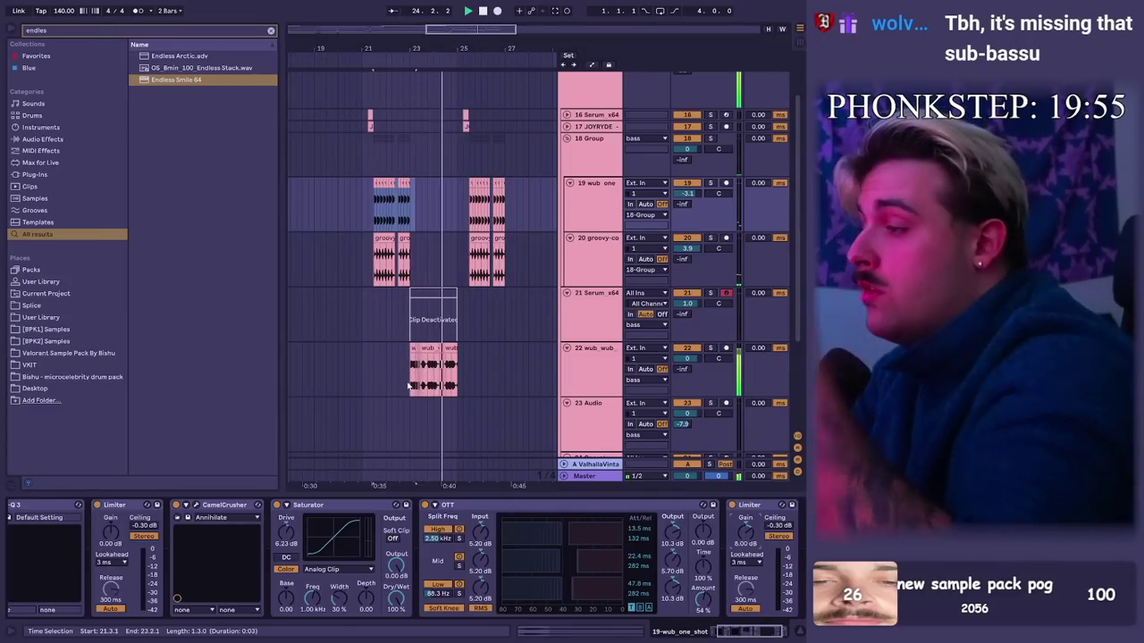
Step: Deactivate the wub_wub clips from bar 23 to 25 and repeat the wub and cowbell pattern from bar 23
drag(410, 375, 491, 362)
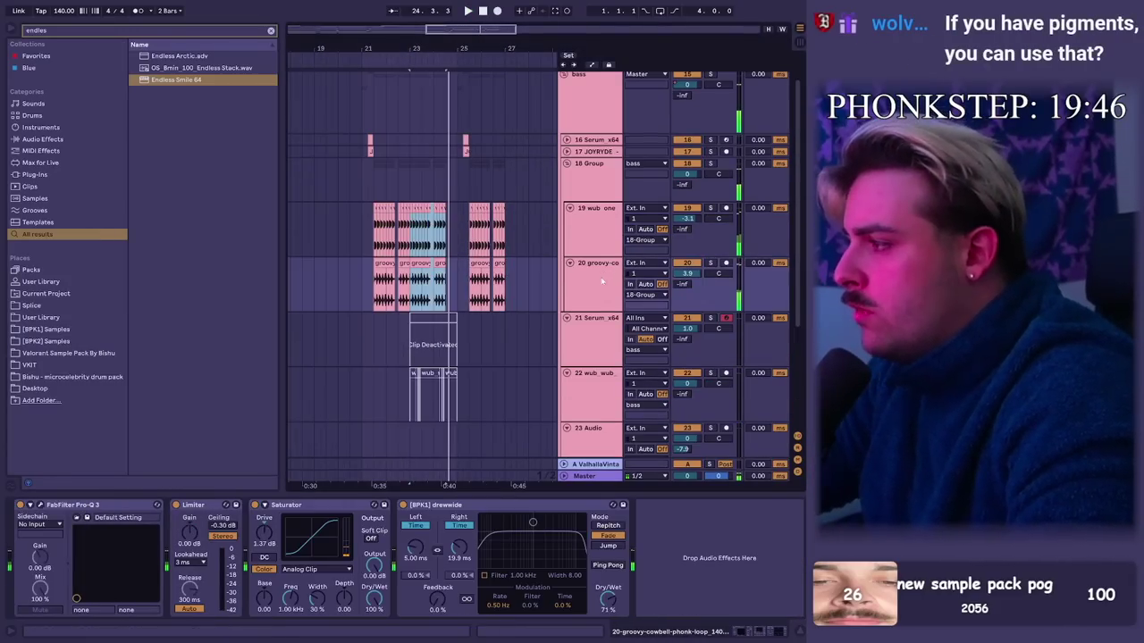
key(space)
Step: Insert a MIDI track below the Serum track and load Operator on it with sub notes from bar 23 to 25
click(596, 317)
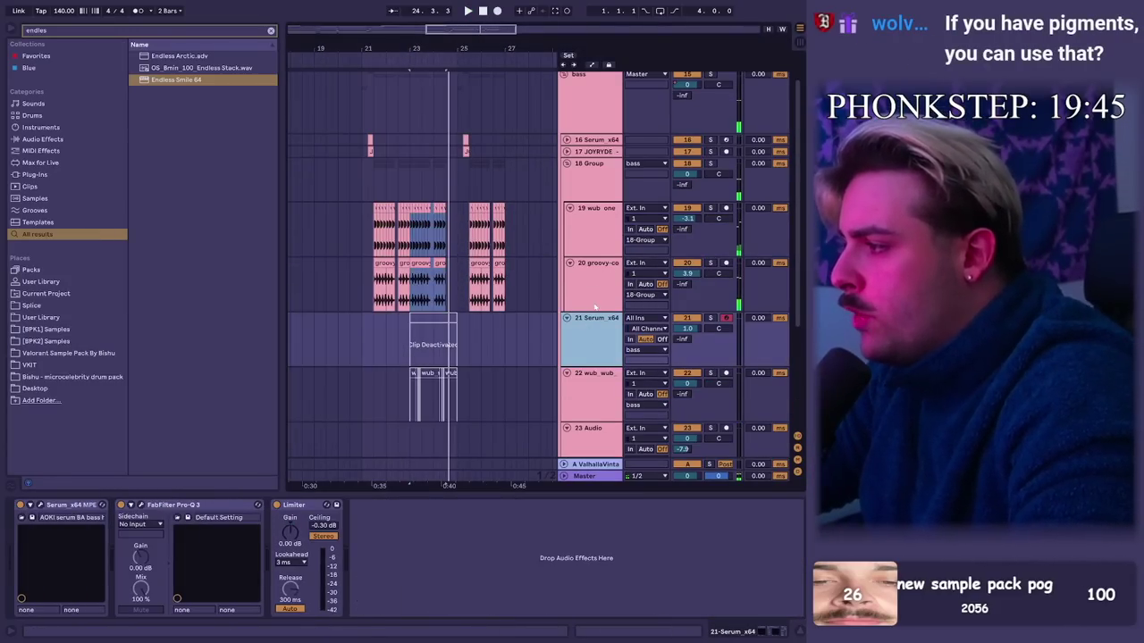
key(ctrl+shift+t)
key(ctrl+f)
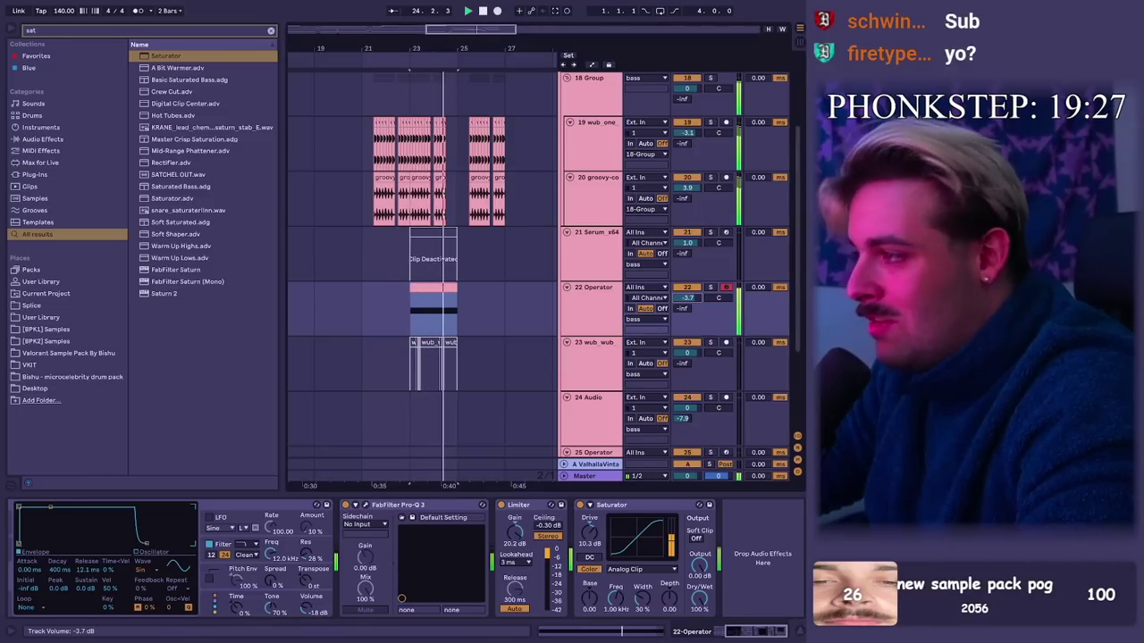
Step: Play the drop with the Operator sub clip and check the automation lanes of the bass and drum tracks
key(space)
click(424, 288)
click(403, 294)
key(space)
scroll(408, 232, up, 2)
key(a)
scroll(417, 268, up, 5)
key(a)
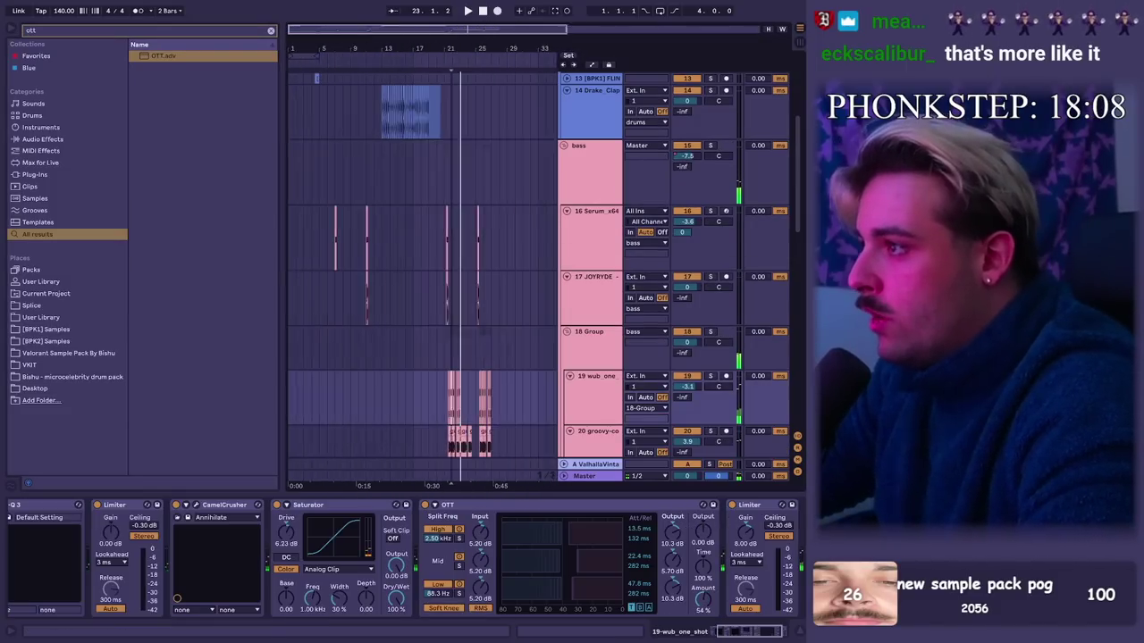
Step: Delete the end of the Operator sub clip just before bar 25 and play the drop
scroll(363, 345, up, 3)
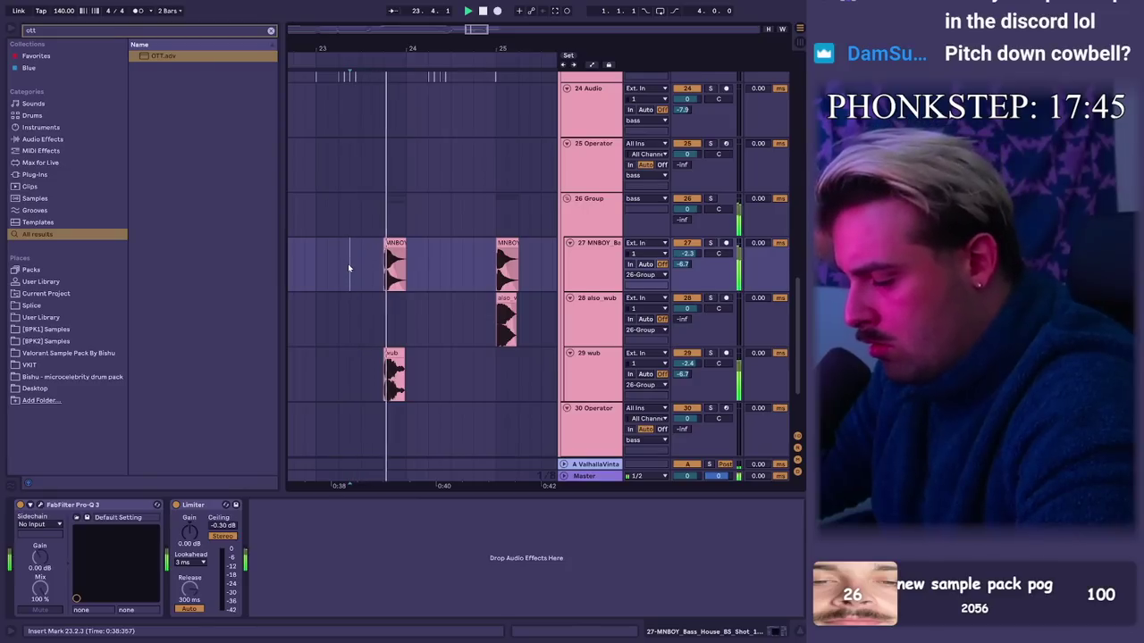
scroll(420, 358, down, 2)
scroll(420, 179, up, 8)
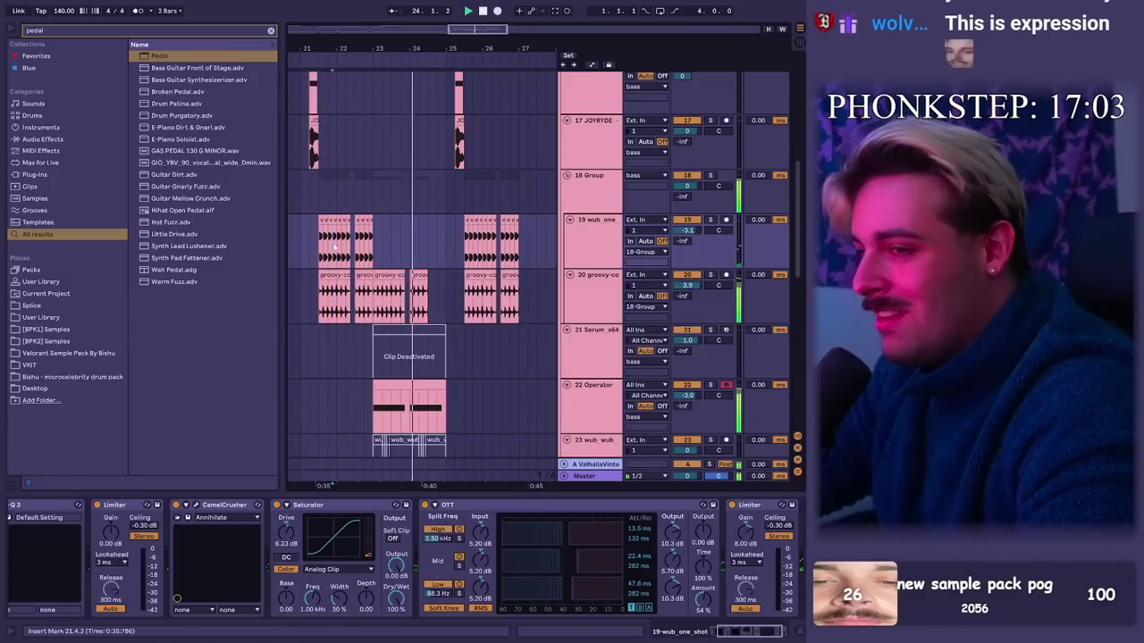
drag(453, 417, 437, 411)
key(Delete)
key(space)
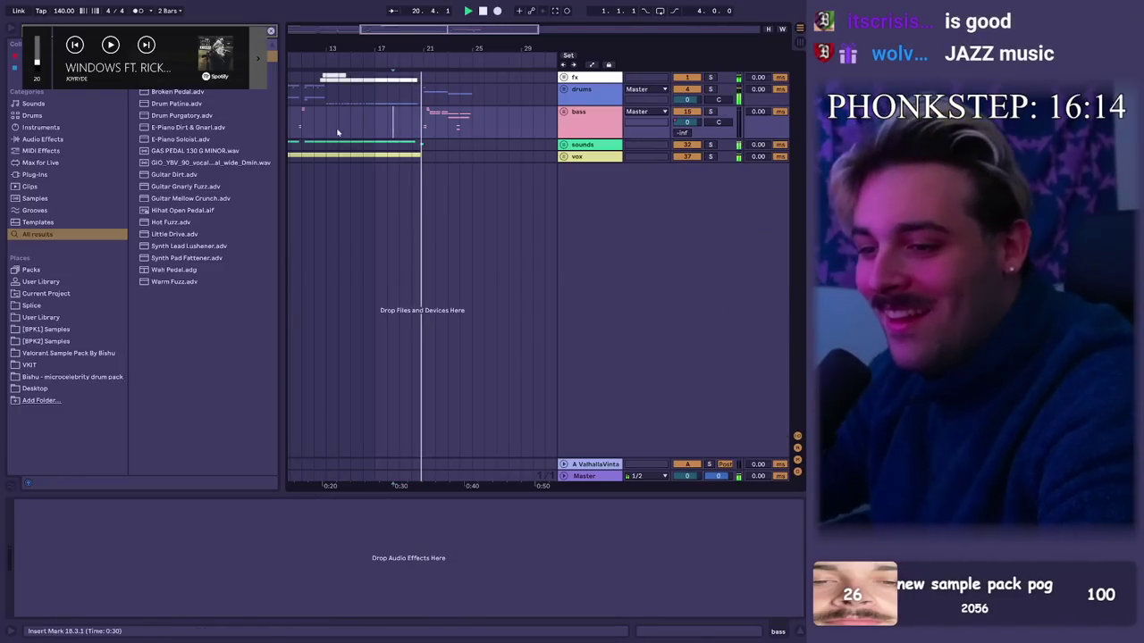
Step: Unfold the bass group and add another Reverb at 55% dry/wet to the group holding the wub and cowbell tracks
click(563, 111)
click(432, 330)
drag(442, 49, 390, 251)
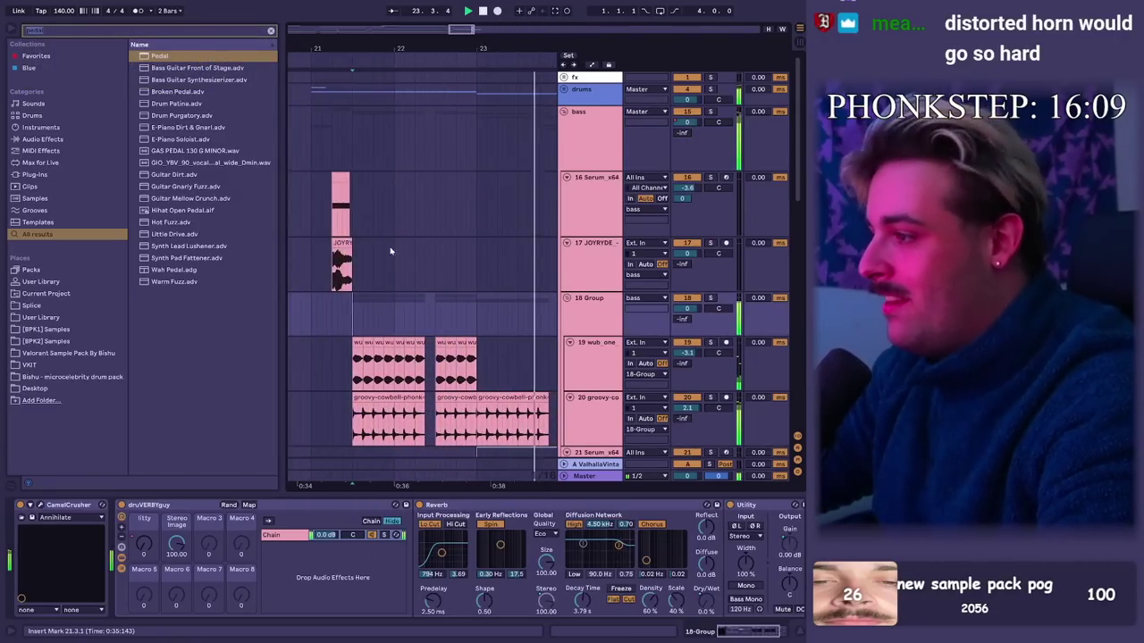
click(344, 312)
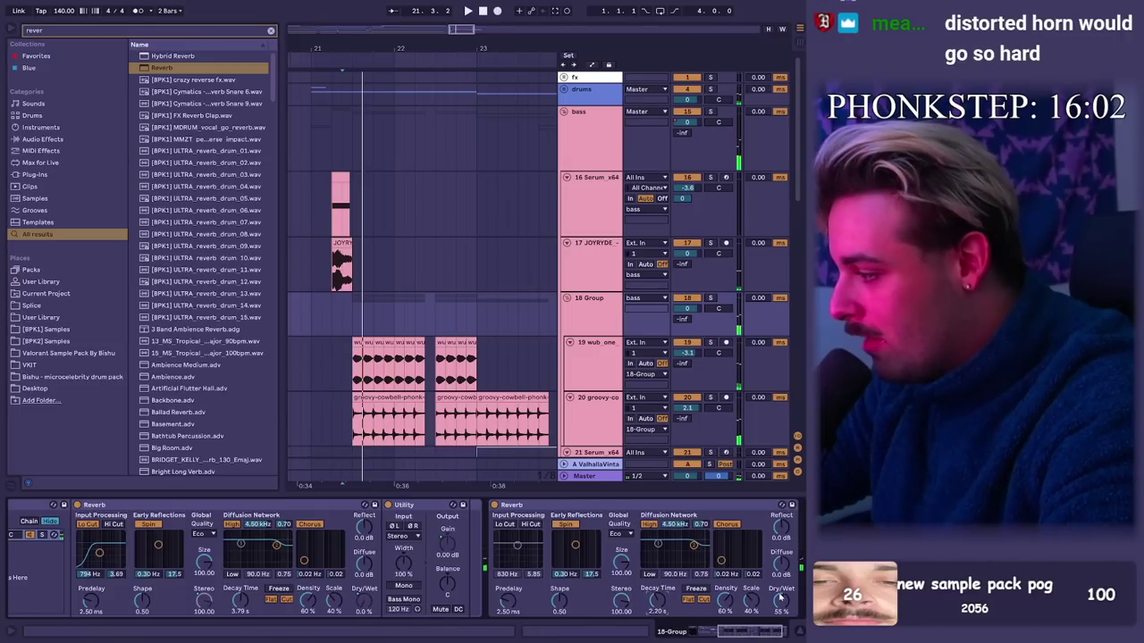
Step: Raise the automation point near bar 23 on the group holding the wub and cowbell tracks and play the section
key(a)
mouse_move(477, 336)
mouse_down()
mouse_move(483, 310)
mouse_move(478, 335)
mouse_move(473, 320)
mouse_up()
key(space)
key(a)
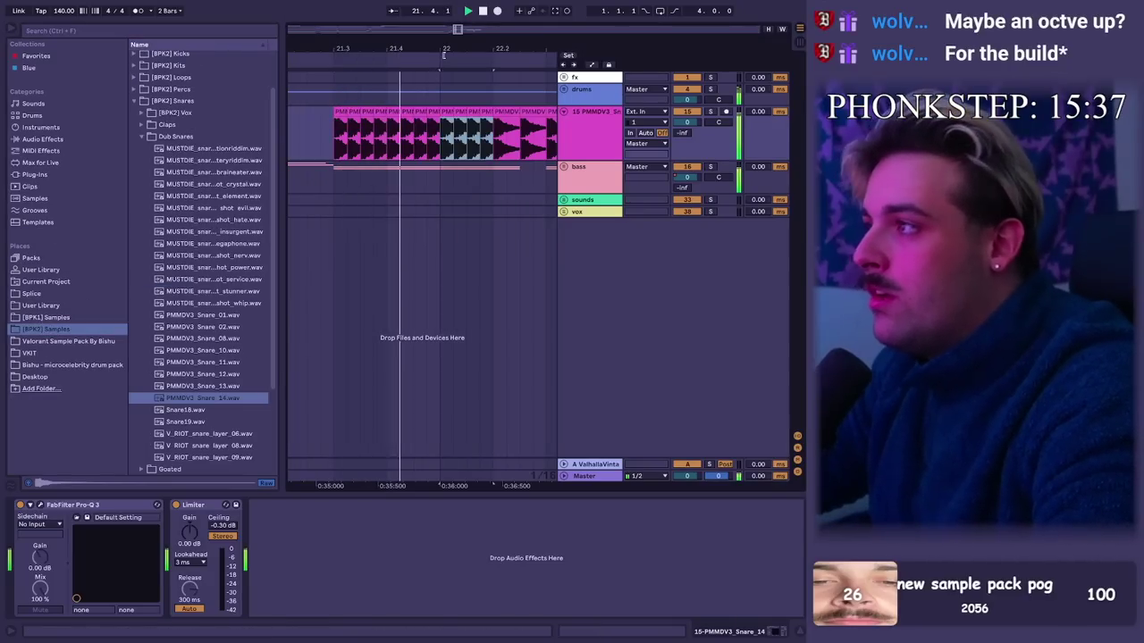
Step: Consolidate the repeated PMMDV3 snare clips between 21.3 and bar 23 into one clip
drag(444, 56, 398, 51)
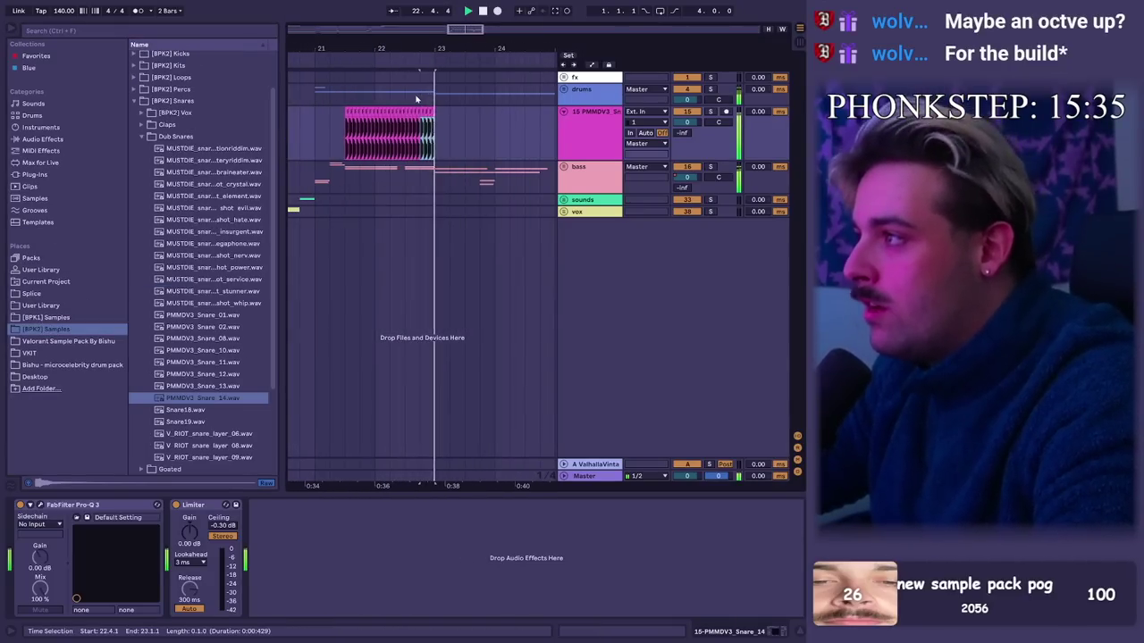
scroll(416, 99, down, 3)
key(space)
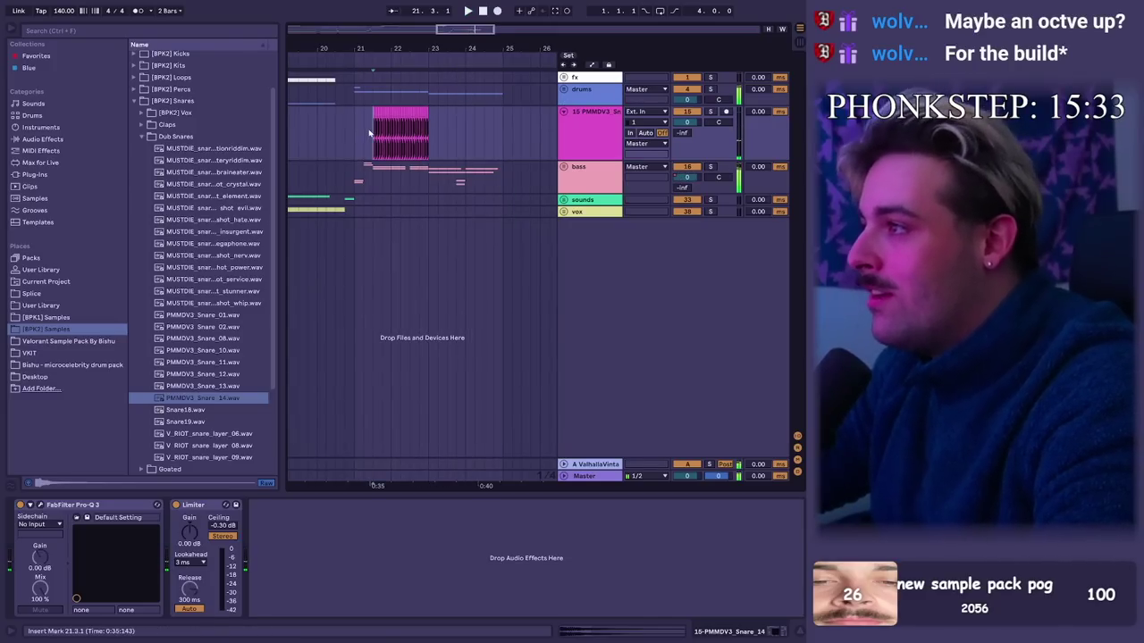
drag(376, 134, 446, 141)
key(ctrl+j)
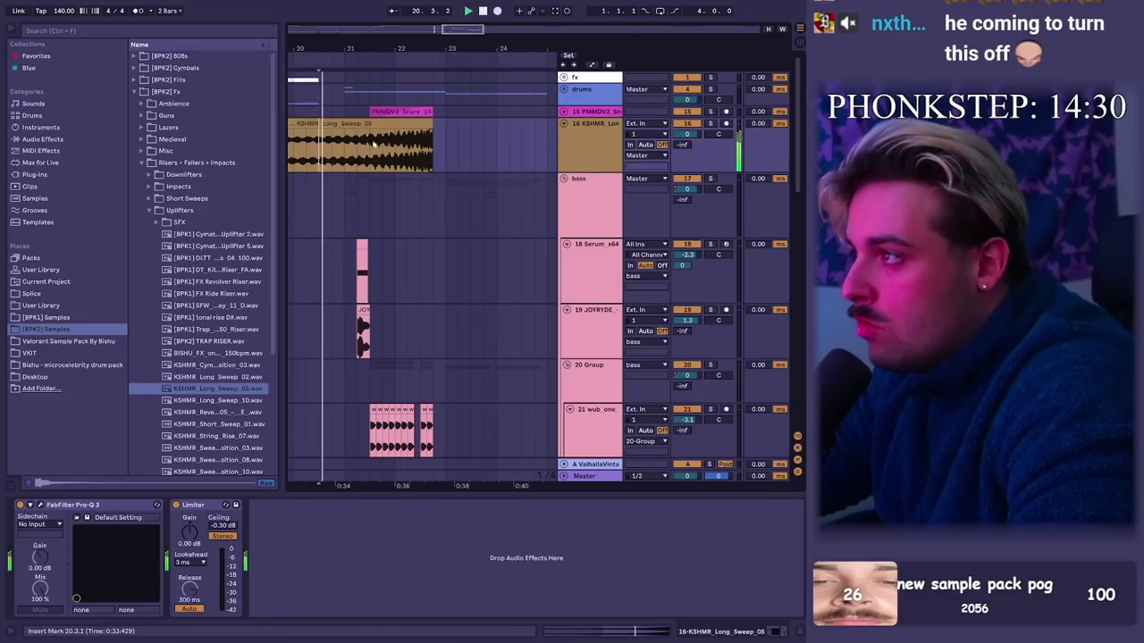
Step: Delete the part of the KSHMR long sweep before bar 21 and set its track volume to -6.7 dB
scroll(365, 146, left, 1)
scroll(429, 151, down, 2)
drag(431, 151, 332, 149)
key(Delete)
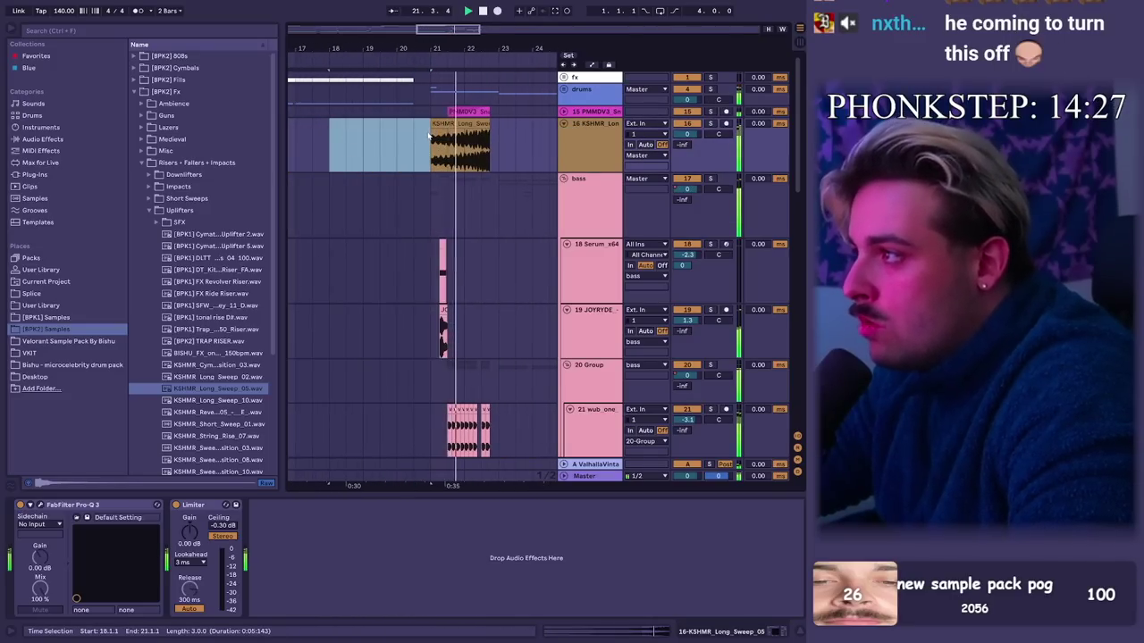
click(430, 136)
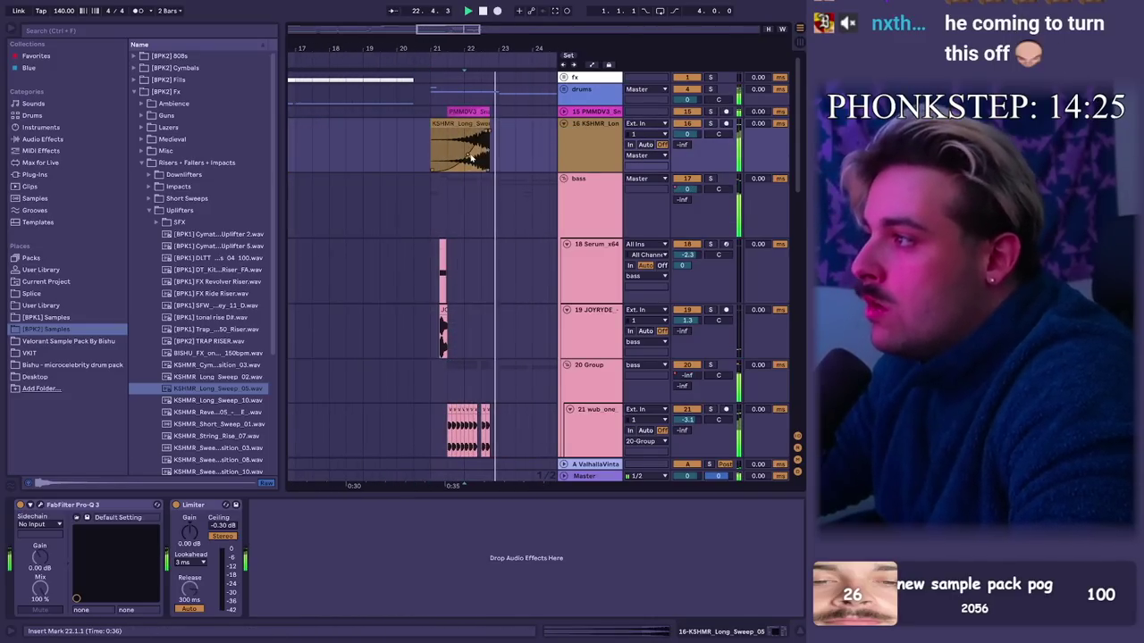
drag(703, 136, 702, 157)
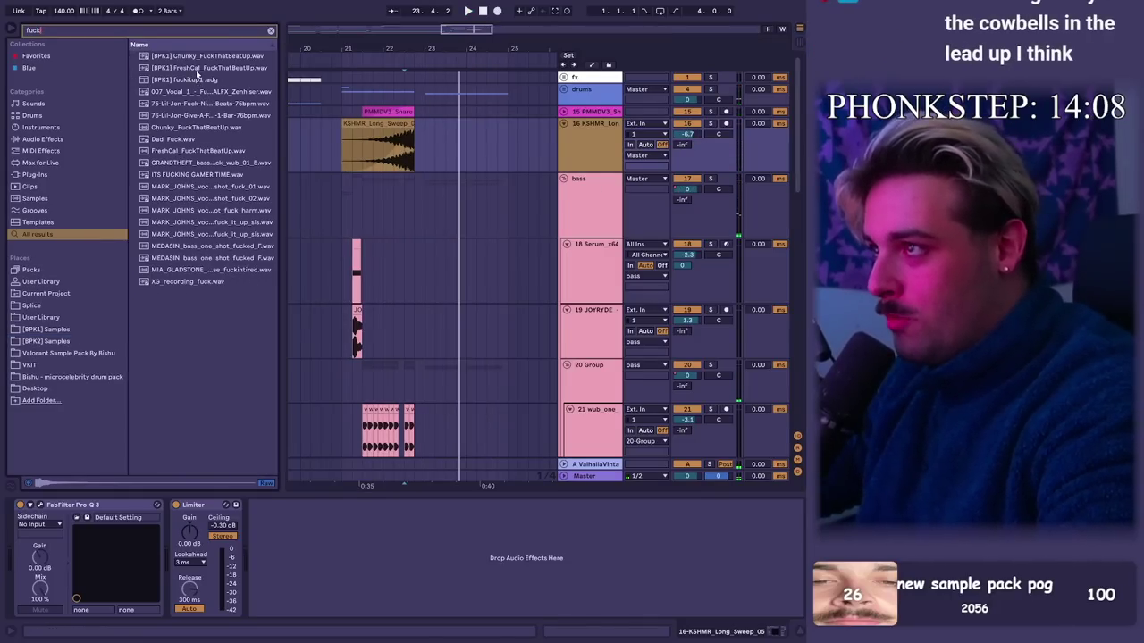
Step: Pick the [BPK1] FreshCal_FuckThatBeatUp vocal sample for the end of the build and play the transition into the drop
click(197, 69)
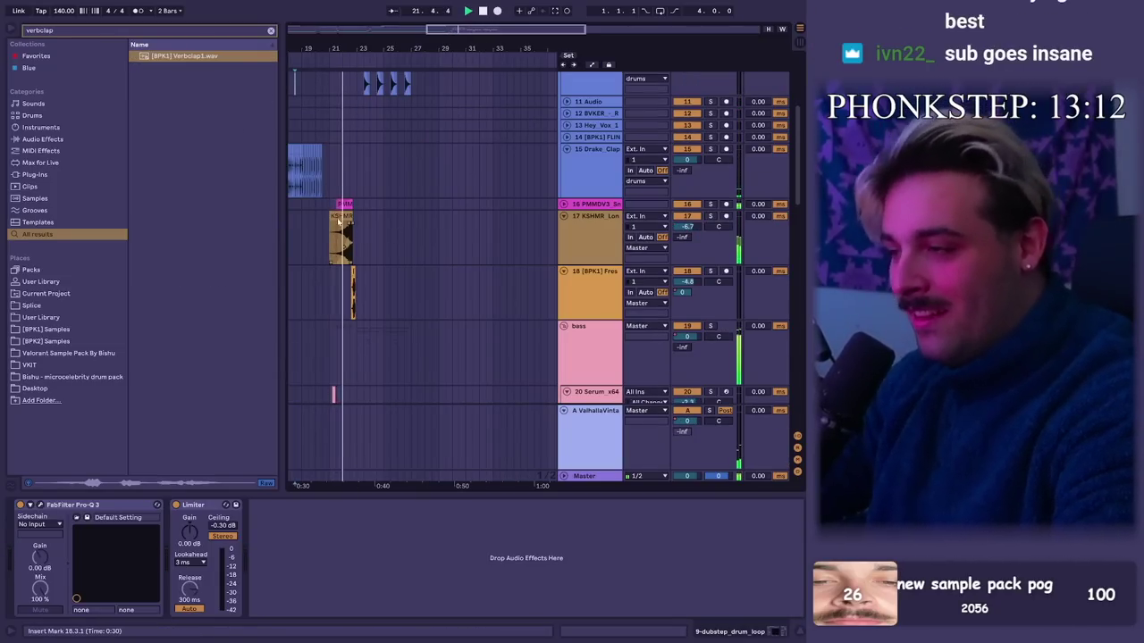
scroll(342, 230, down, 3)
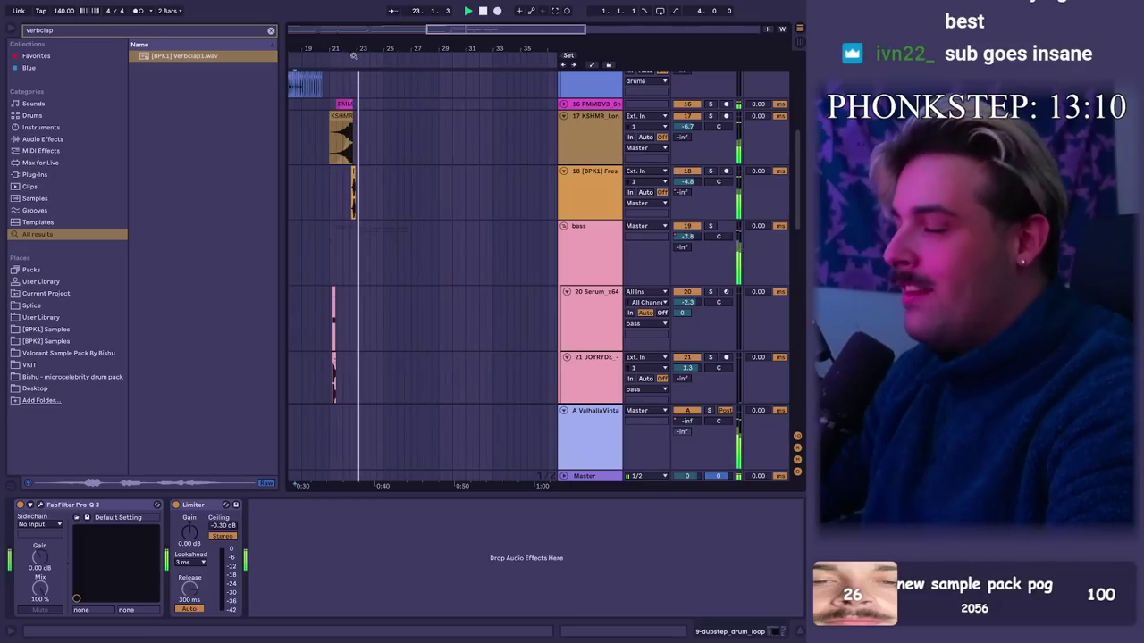
key(space)
scroll(354, 183, up, 5)
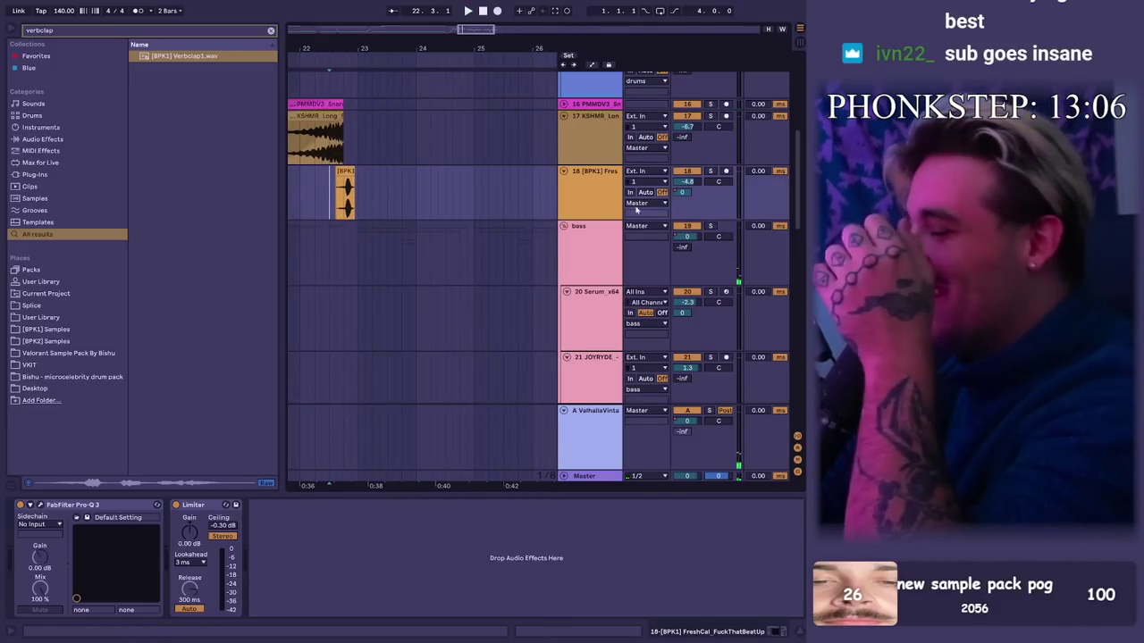
Step: Check the transition into bar 23 and fold the [BPK1] Verbclap track in the drums group
click(338, 51)
scroll(338, 51, down, 2)
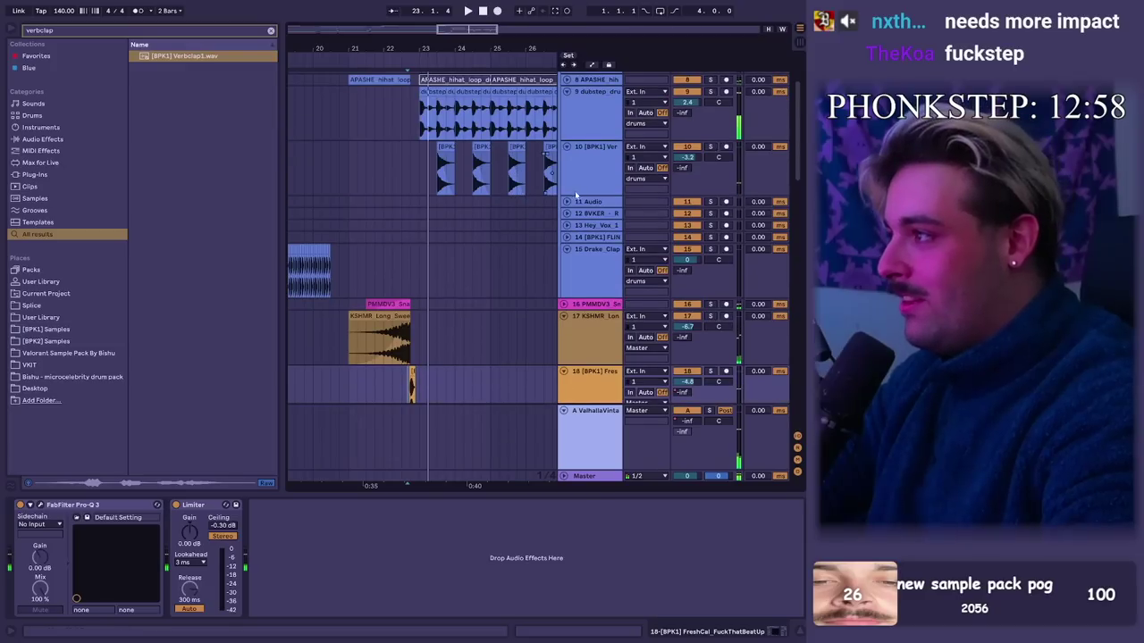
click(566, 149)
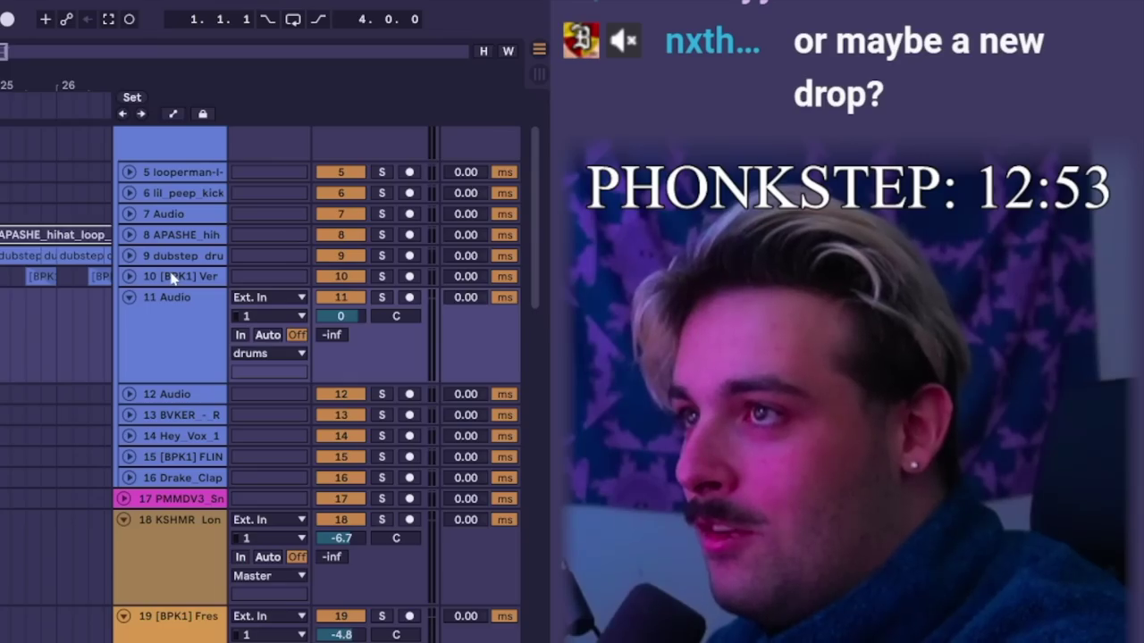
scroll(452, 389, down, 5)
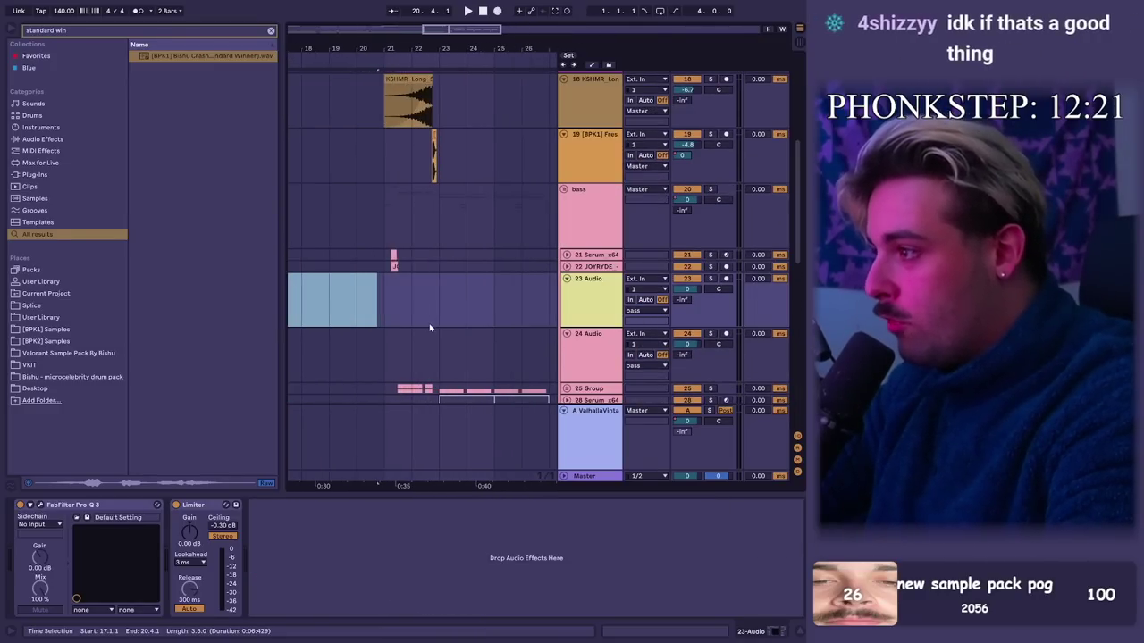
Step: Trim the aggressive-memphis-phonk-vocal clip in the bass group to bars 23 to 25 and set its track volume to 4.0 dB
click(489, 309)
drag(496, 309, 552, 309)
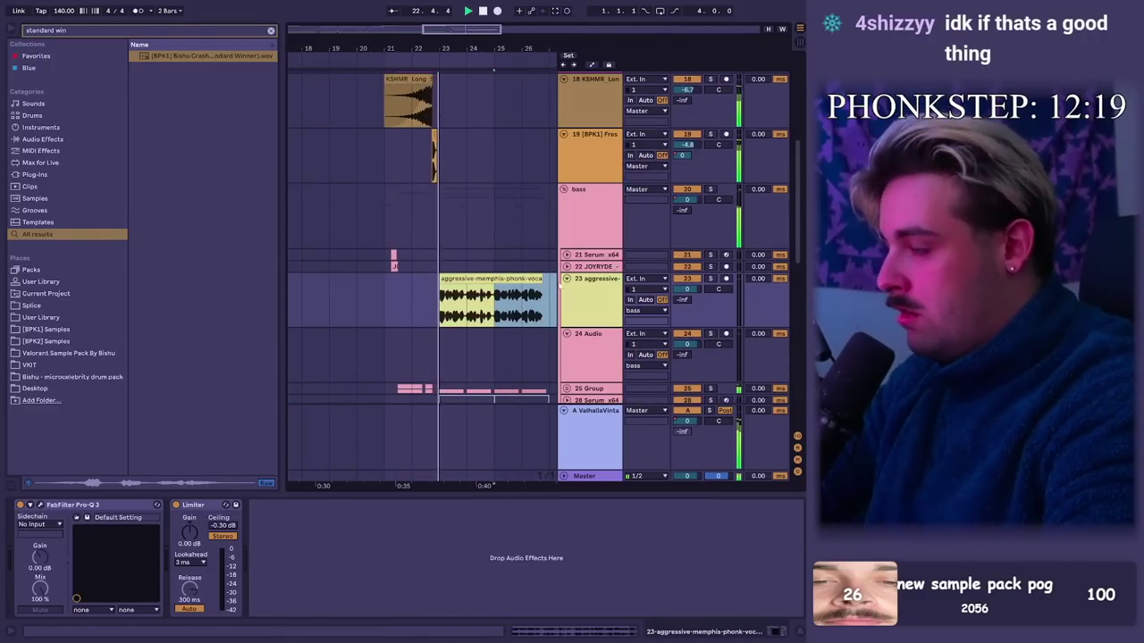
key(Delete)
click(483, 280)
drag(687, 290, 688, 287)
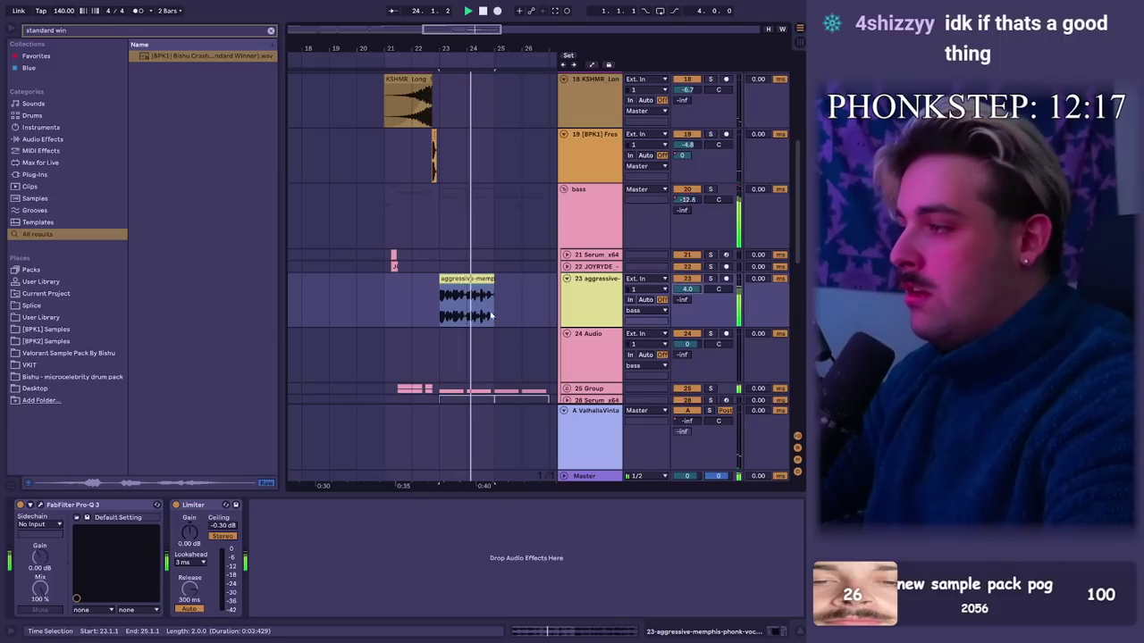
Step: Duplicate the Memphis vocal clip from bar 25 to 27 and consolidate both copies into one clip
key(ctrl+d)
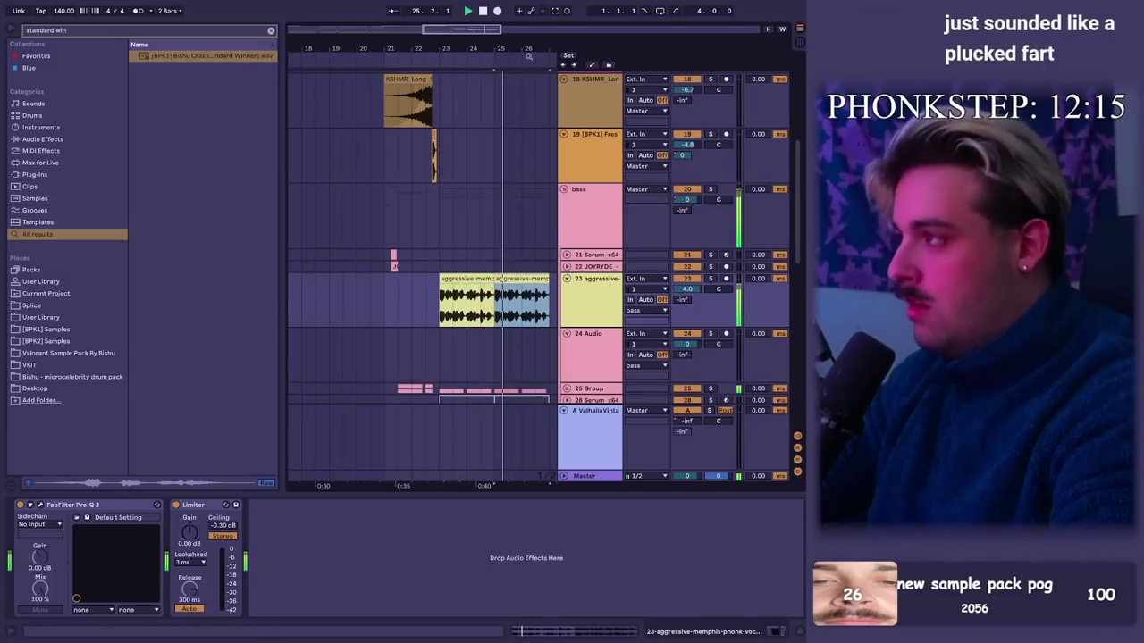
drag(511, 49, 410, 40)
shift+click(390, 277)
key(ctrl+j)
key(space)
click(343, 286)
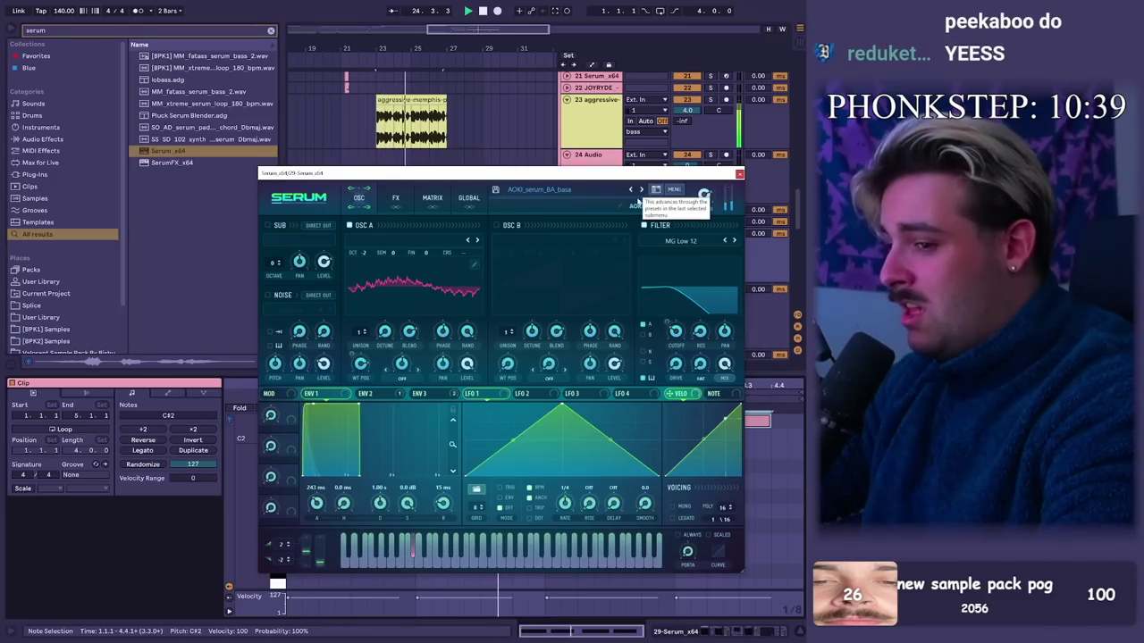
Step: Listen to the AOKI_serum_BA_bass preset over the drop and move the Serum window aside
click(768, 494)
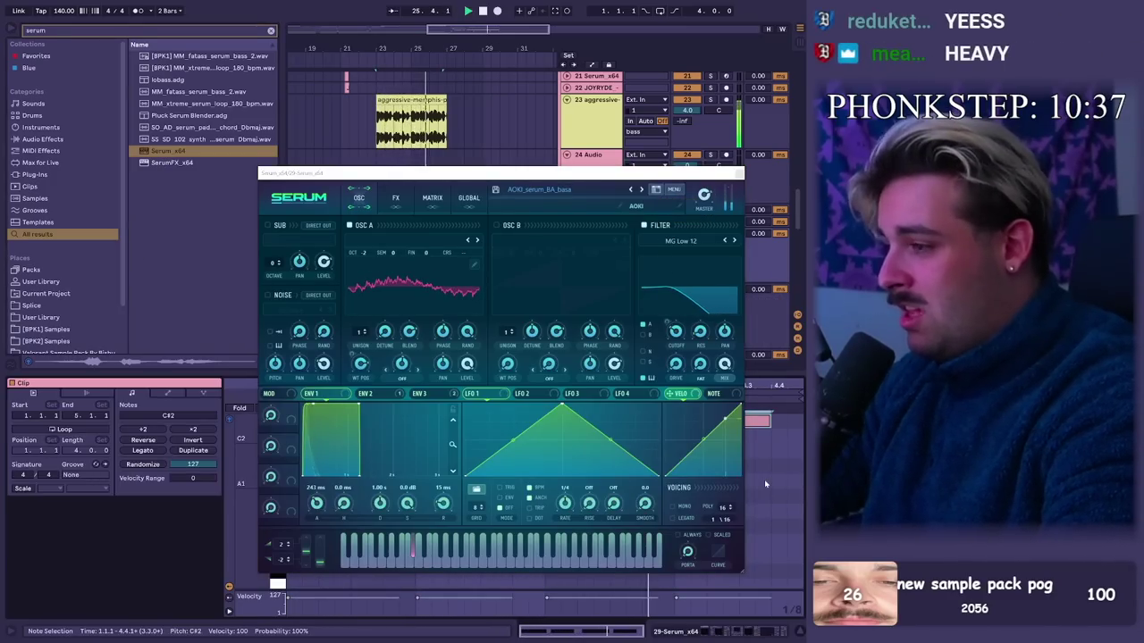
click(747, 153)
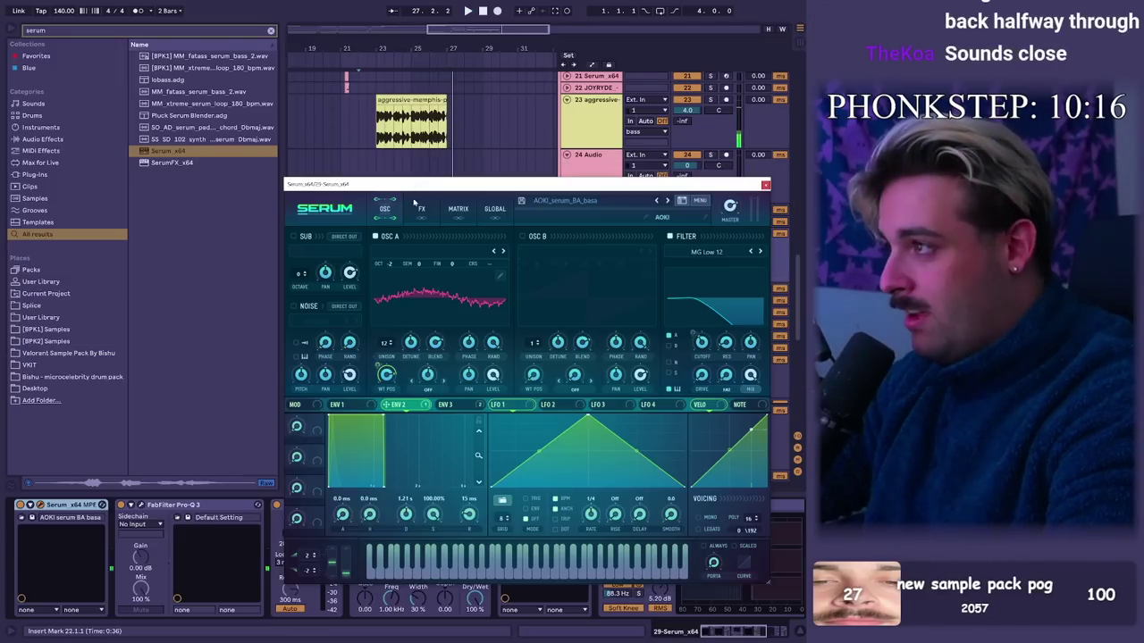
drag(415, 179, 543, 221)
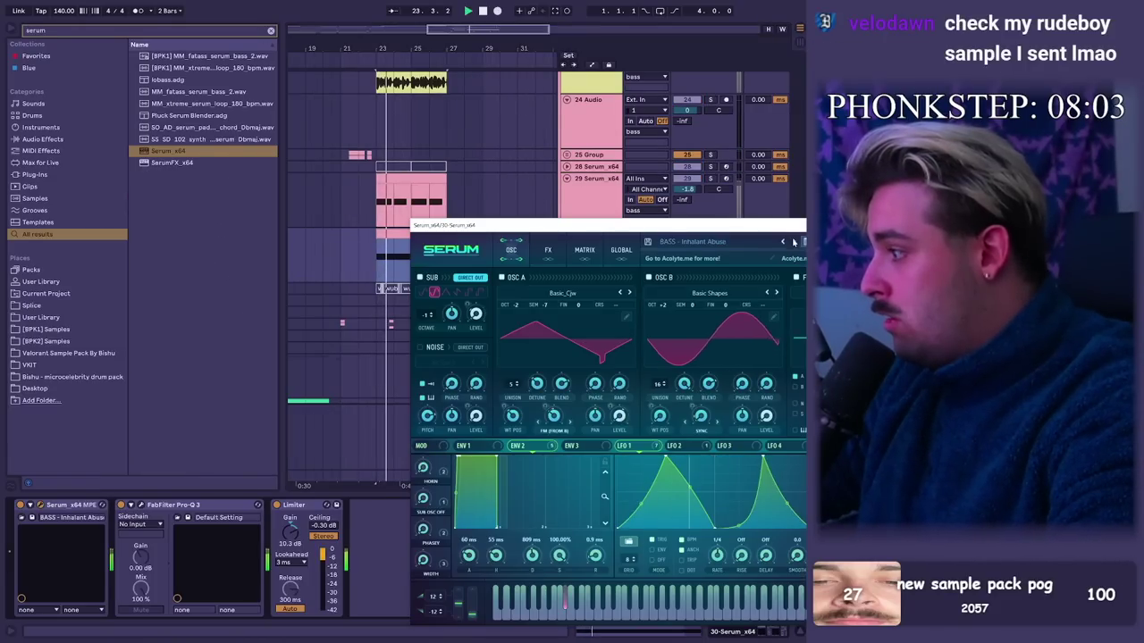
Step: Close the Serum window with the BASS - Inhalant Abuse preset and solo its track to check it in the drop
key(space)
click(901, 226)
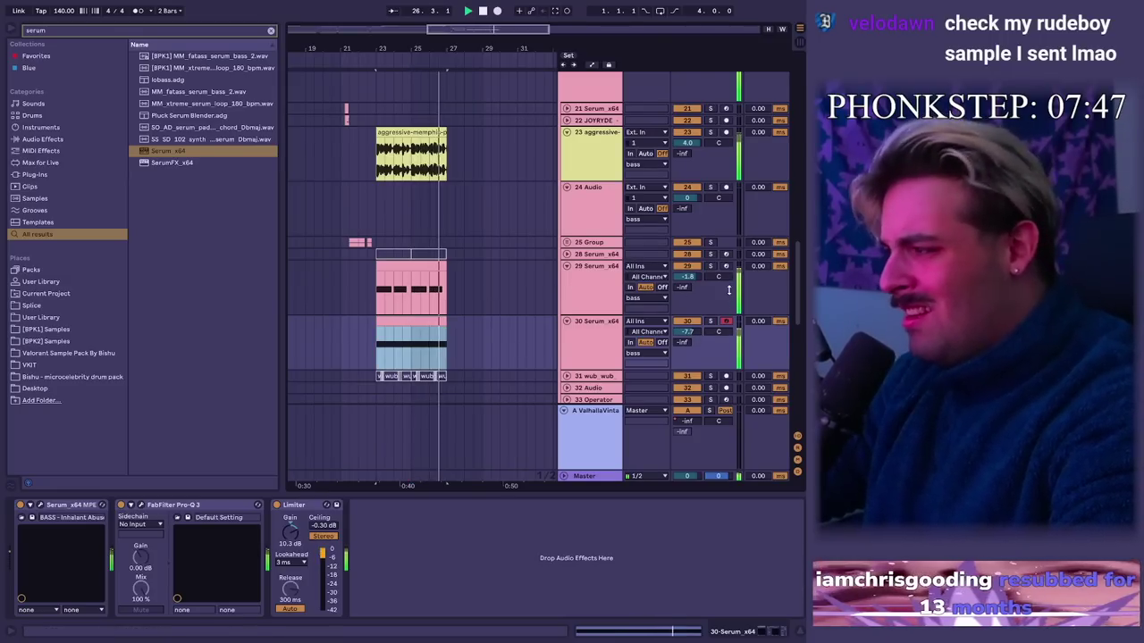
click(710, 321)
key(space)
click(40, 505)
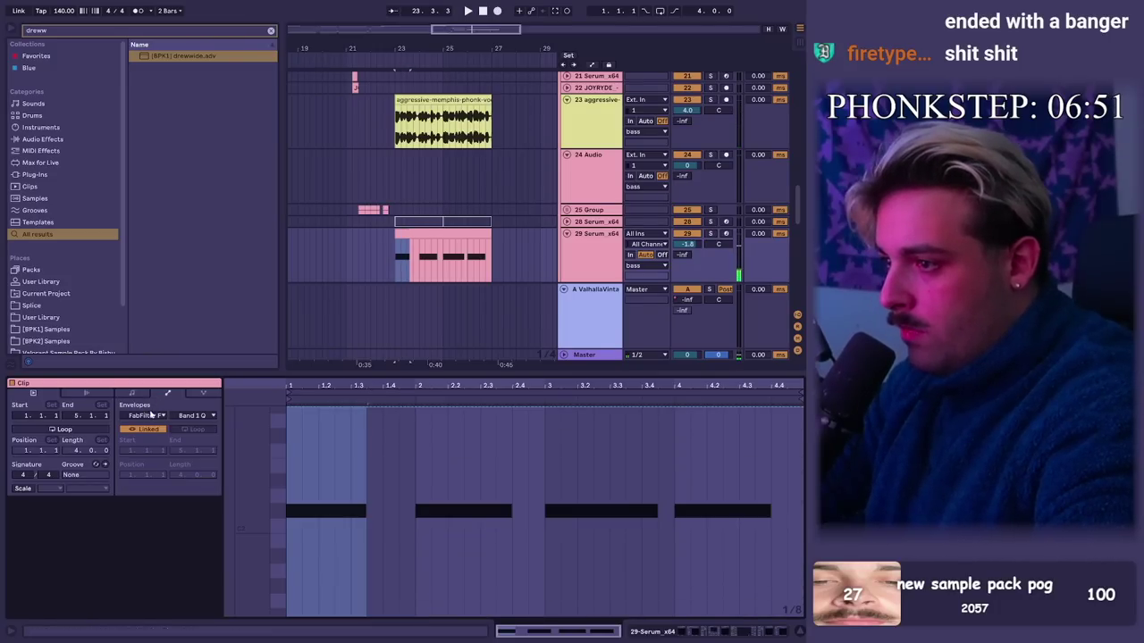
Step: Draw a MIDI pitch bend envelope in the track 29 Serum clip, raised at the clip start and falling to zero during the first note
click(149, 415)
click(150, 428)
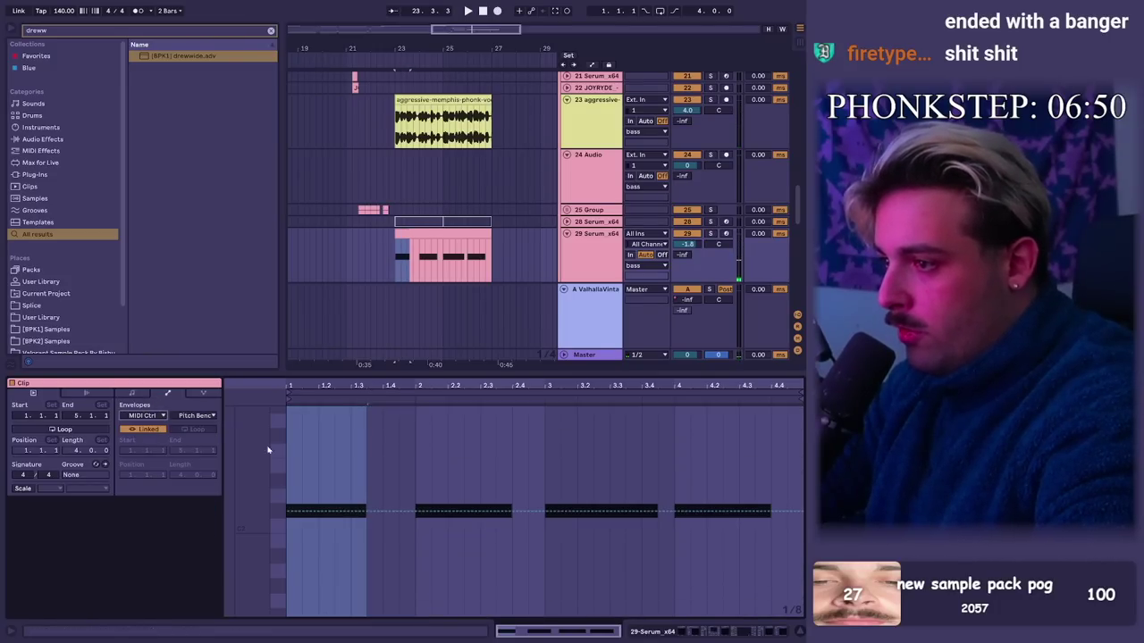
click(344, 484)
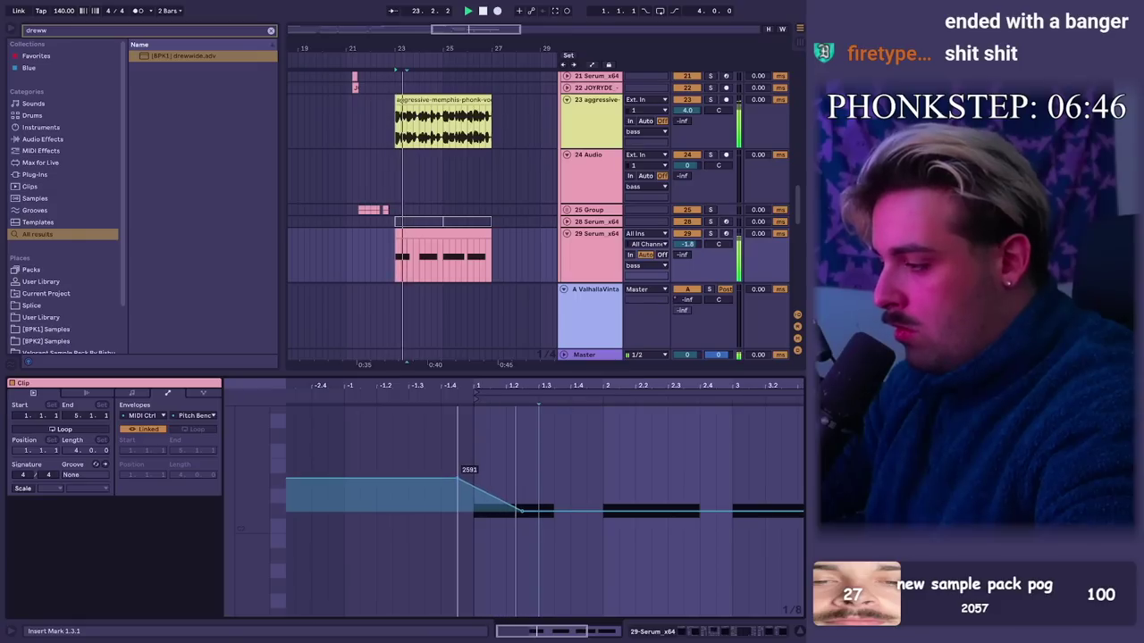
drag(459, 477, 474, 474)
drag(427, 257, 397, 260)
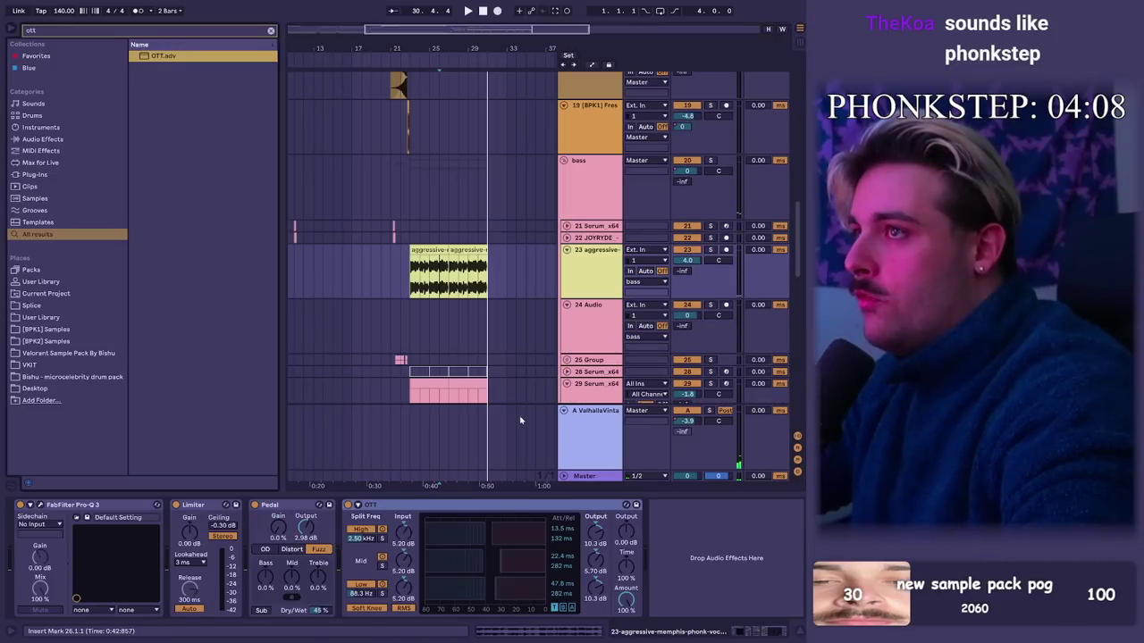
Step: Set the OTT amount on the Memphis vocal track to 39% during playback and the song tempo to 145 BPM
key(space)
drag(631, 615, 631, 639)
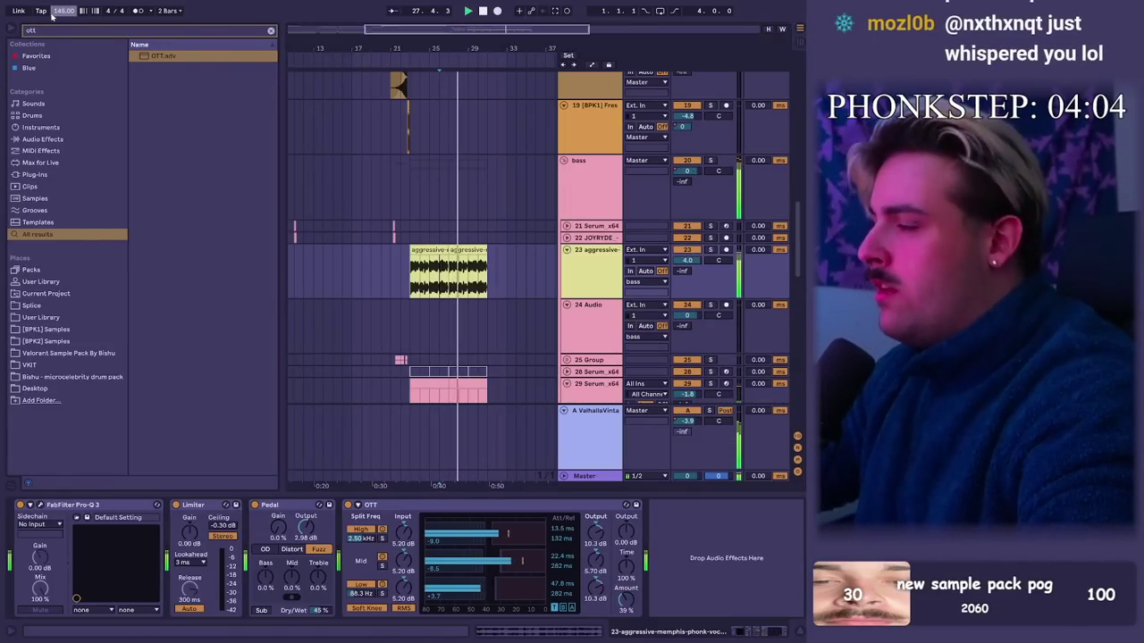
Step: Assign the bass group's colour to all of its grouped tracks and clips
click(588, 207)
right_click(588, 201)
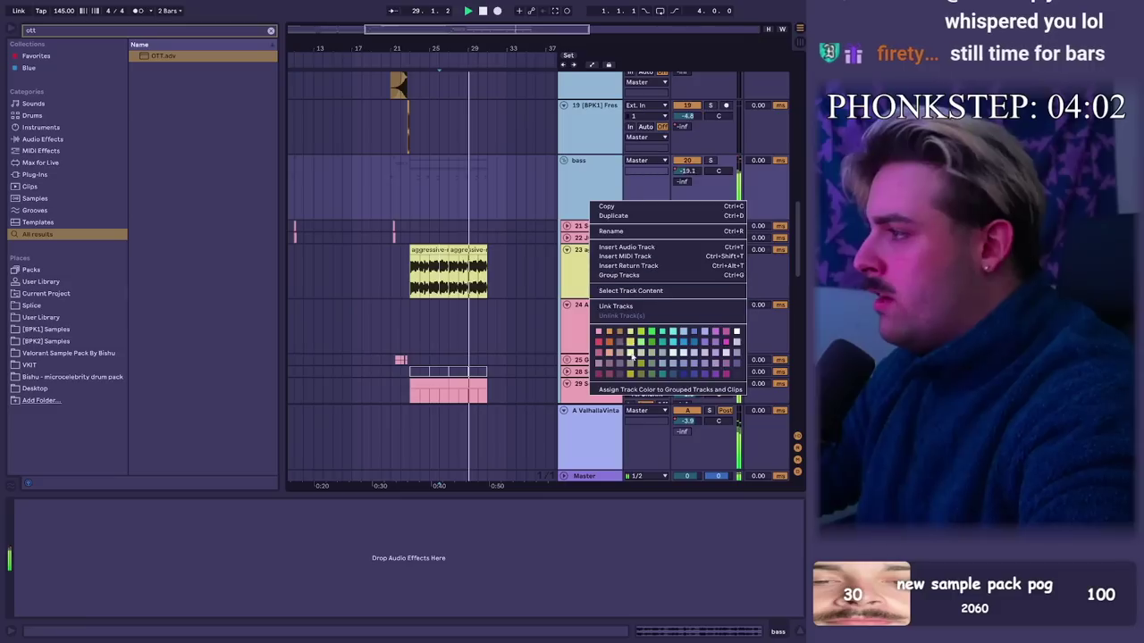
click(649, 390)
Step: Select the Memphis vocal clip at bar 23 and search the browser for "fabf" to find a FabFilter plug-in
click(421, 277)
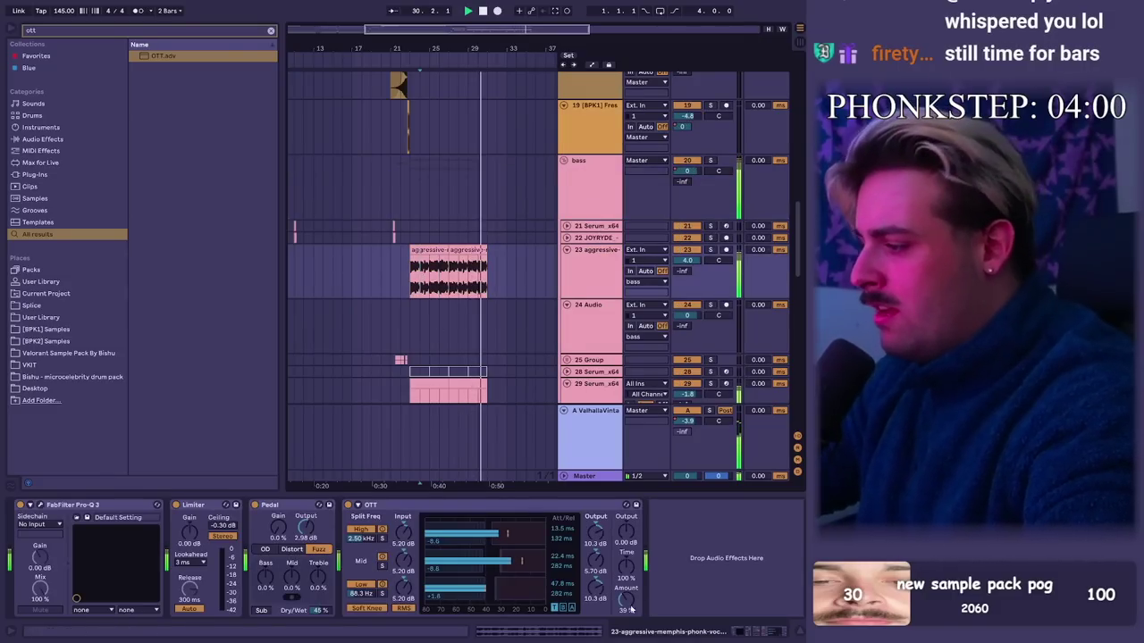
key(ctrl+f)
text(fabf)
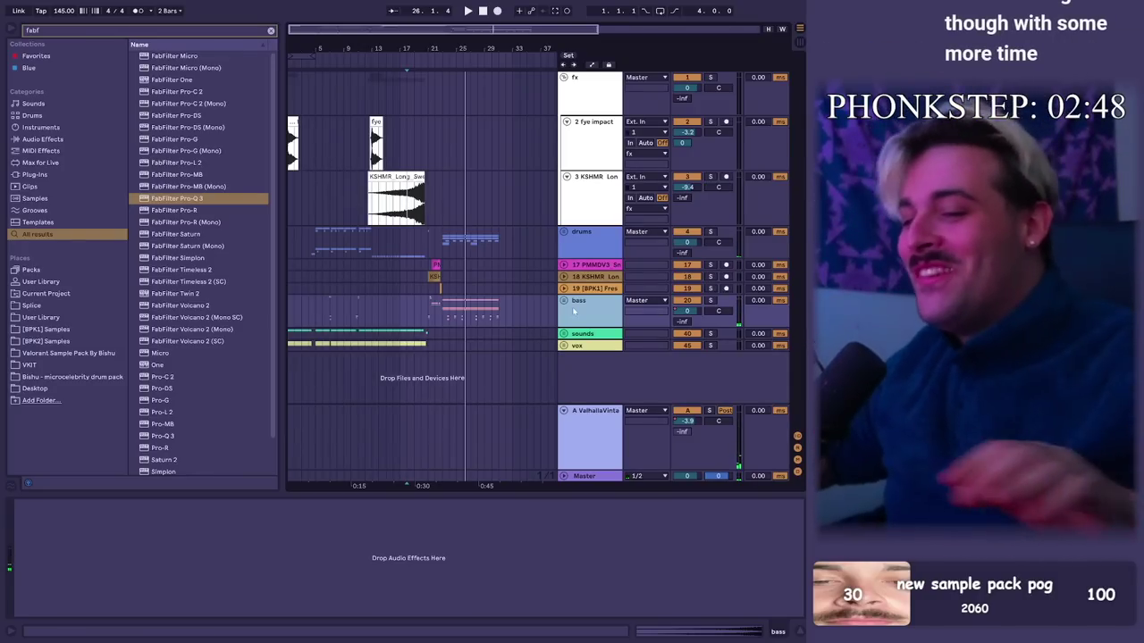
Step: Collapse the browser and the device area to enlarge the arrangement and play the track from bar 1
click(459, 313)
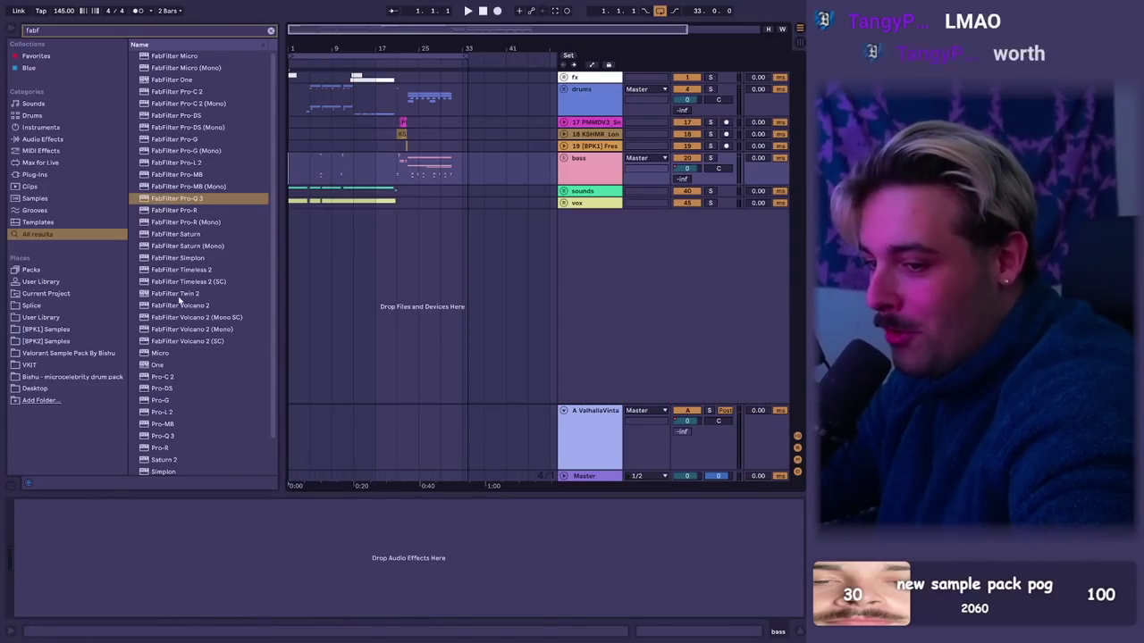
drag(283, 69, 17, 44)
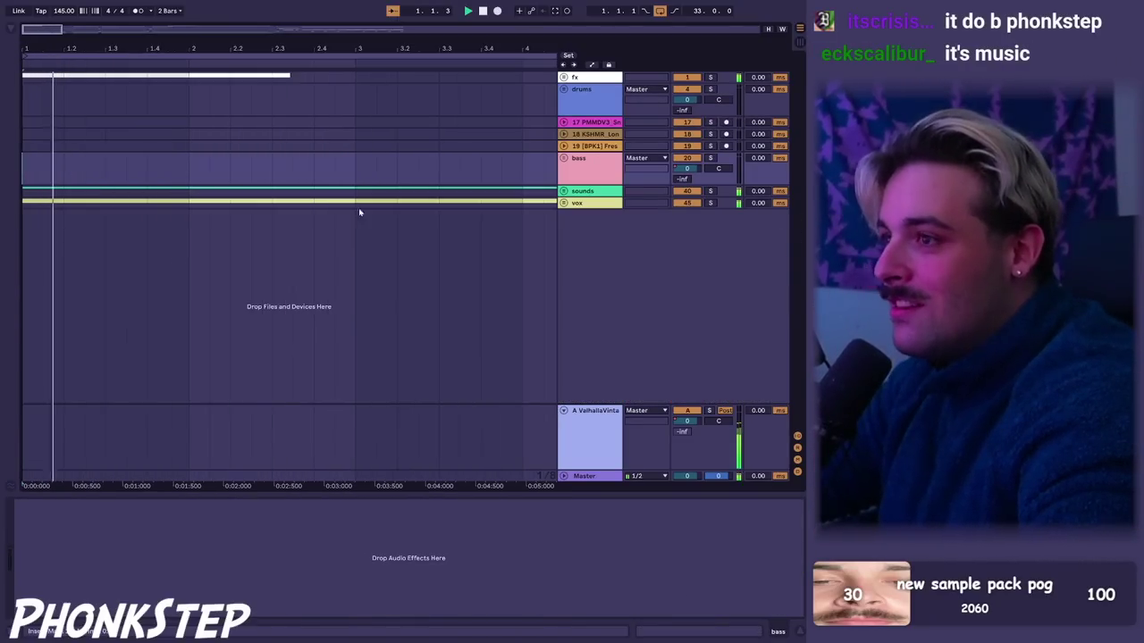
drag(408, 494, 408, 497)
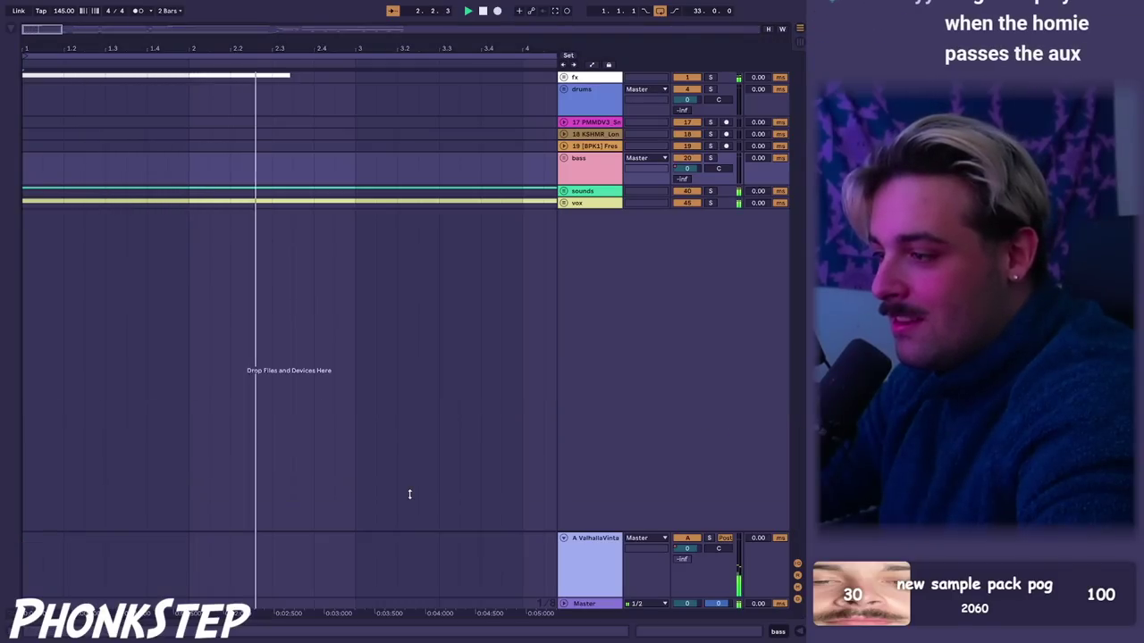
Step: Save the set and unfold the vox and drums groups to follow their tracks during playback
double_click(604, 204)
key(ctrl+s)
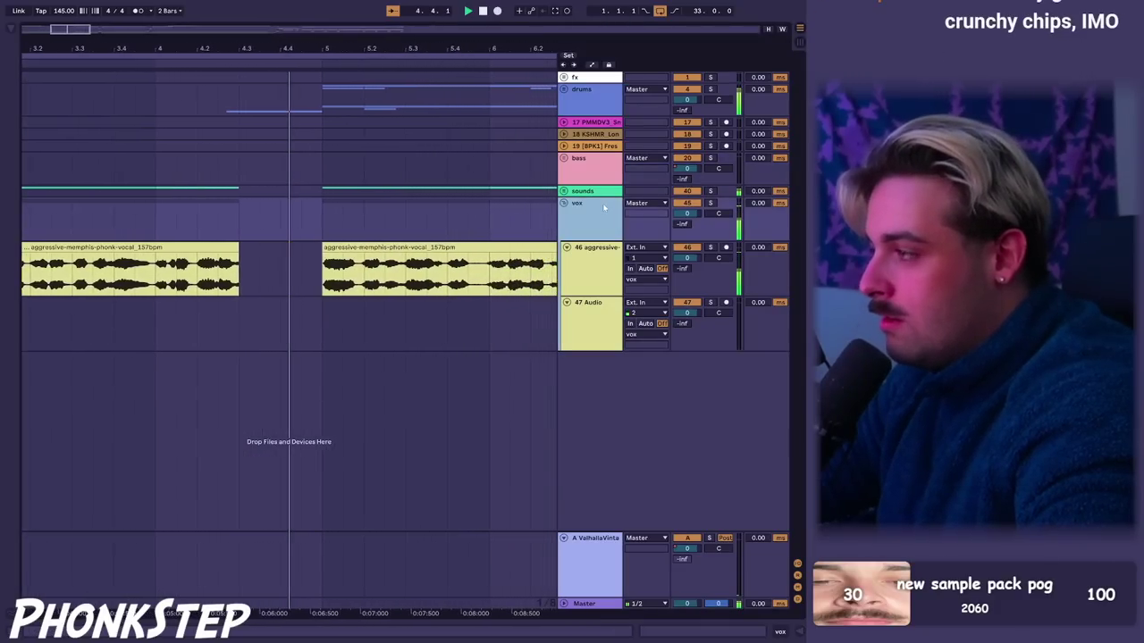
click(565, 89)
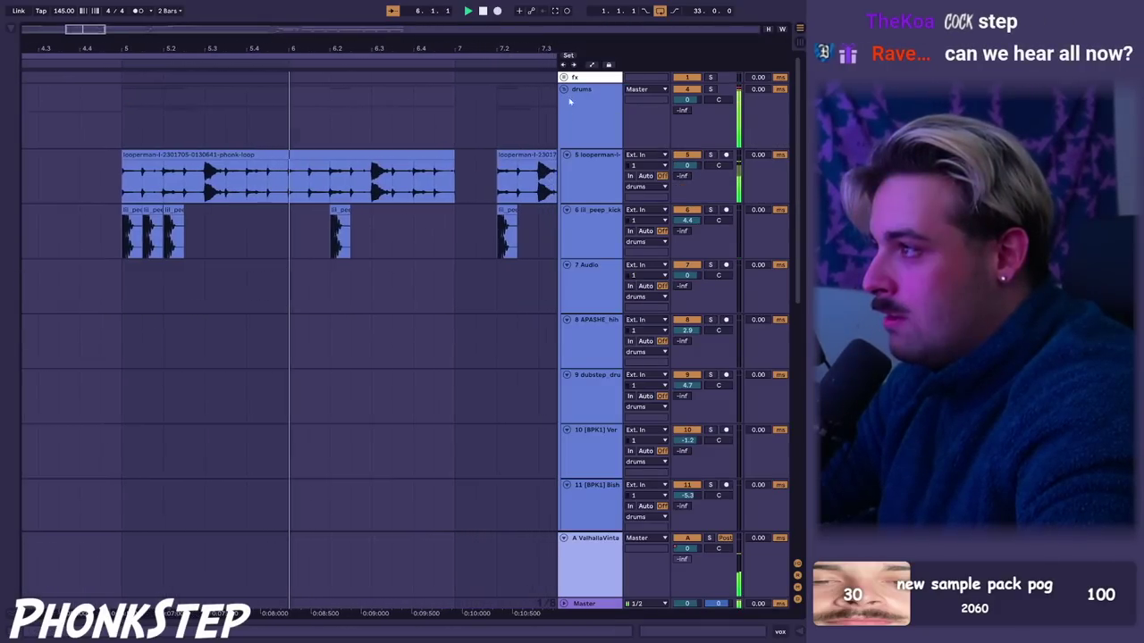
scroll(580, 330, down, 2)
scroll(580, 331, down, 5)
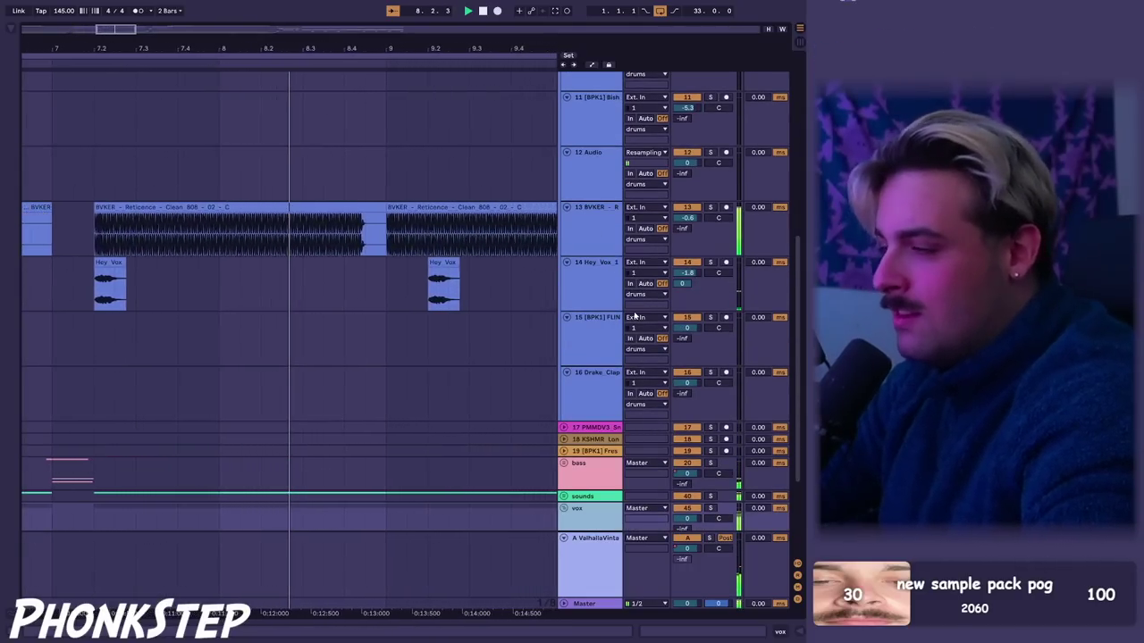
Step: Unfold the sounds group and select its group track to follow the cowbell loop and neighbouring tracks during playback
scroll(612, 300, down, 3)
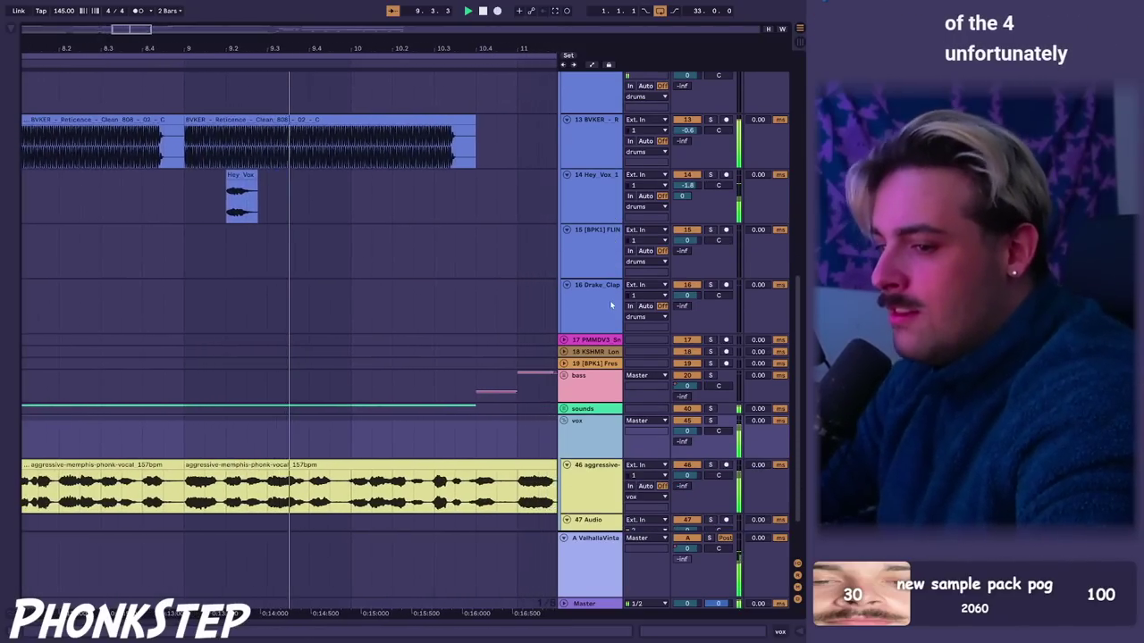
scroll(610, 301, down, 1)
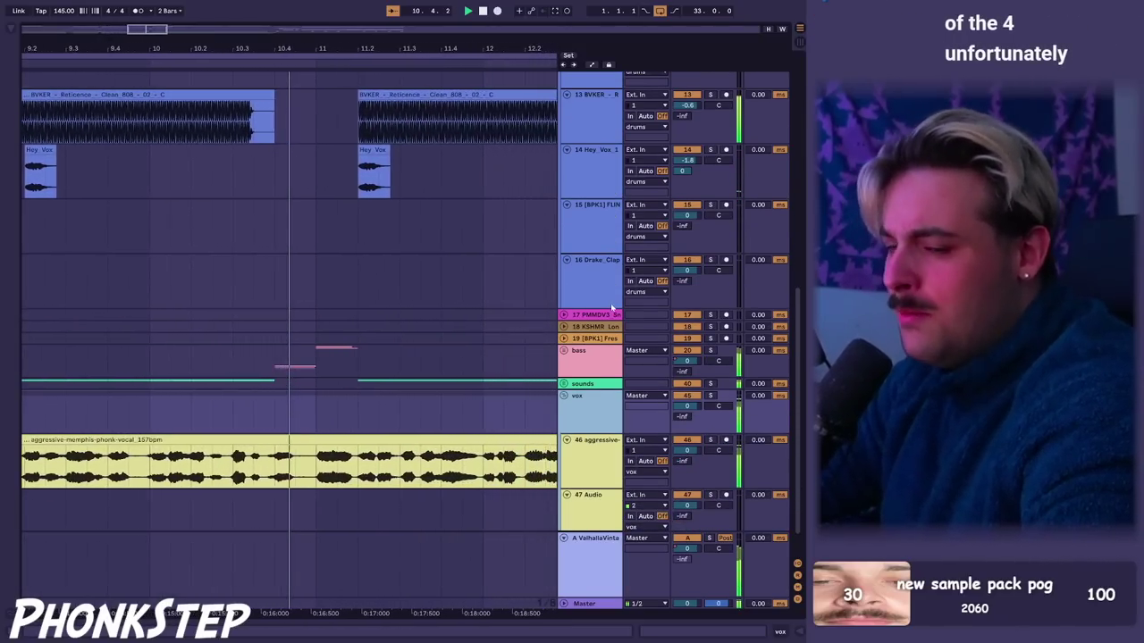
click(564, 385)
scroll(583, 376, down, 3)
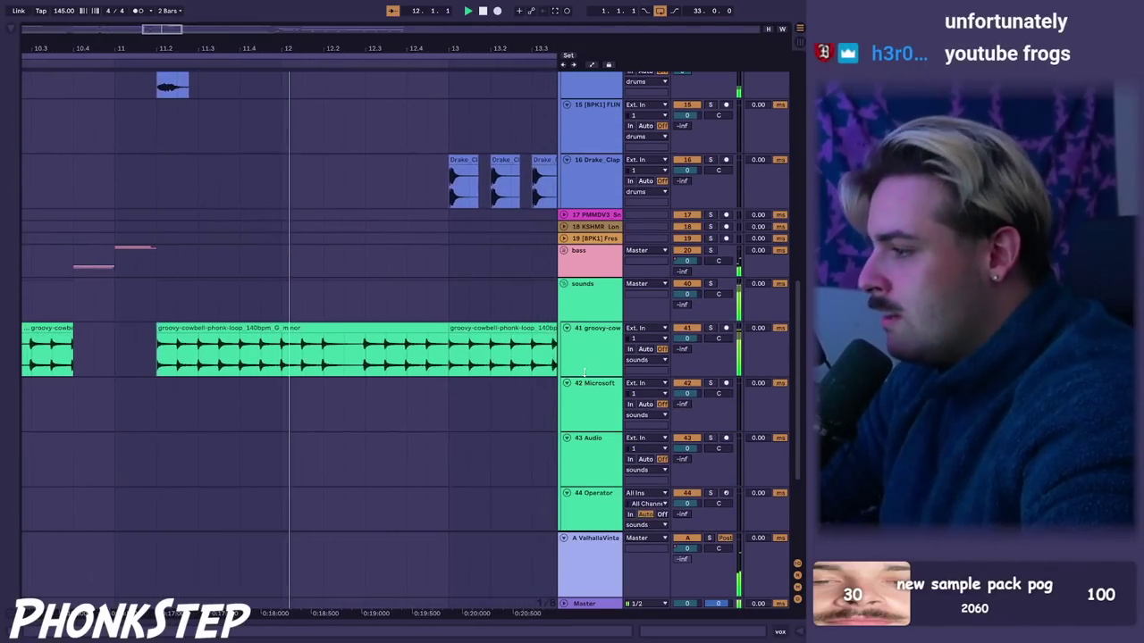
click(602, 305)
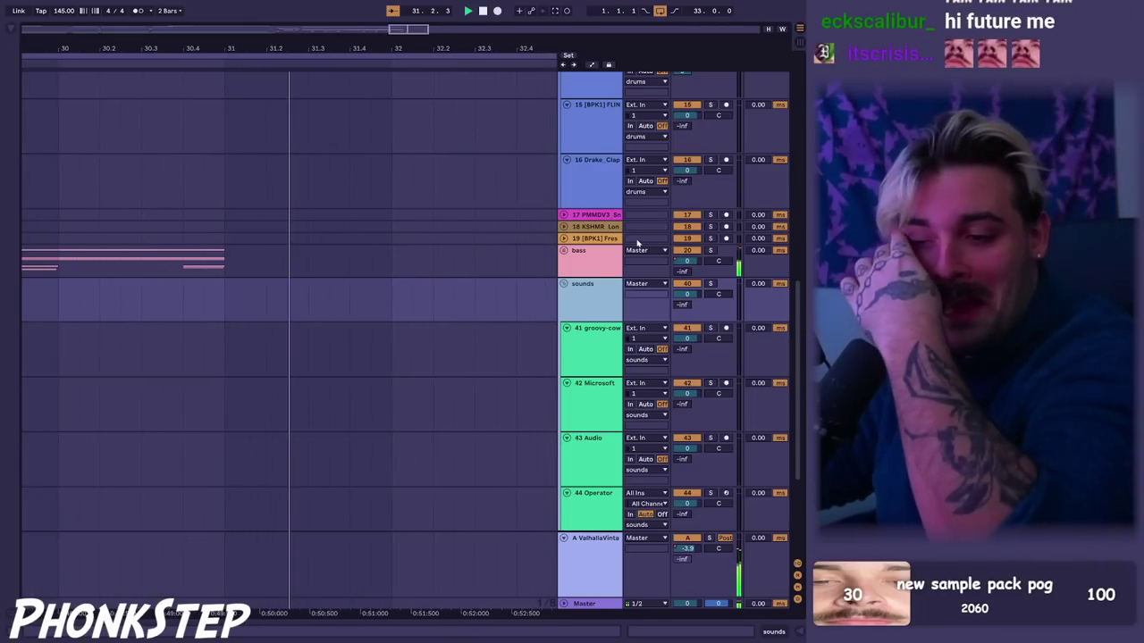
Step: Stop playback and fold all the unfolded track groups in the arrangement
key(space)
alt+click(565, 283)
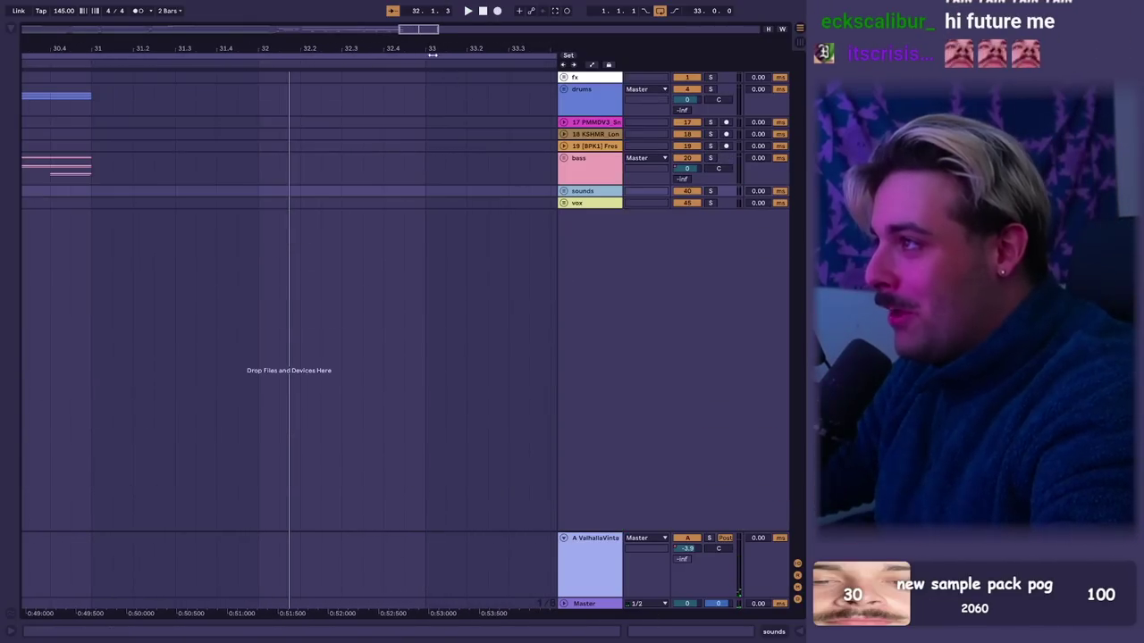
drag(433, 48, 432, 14)
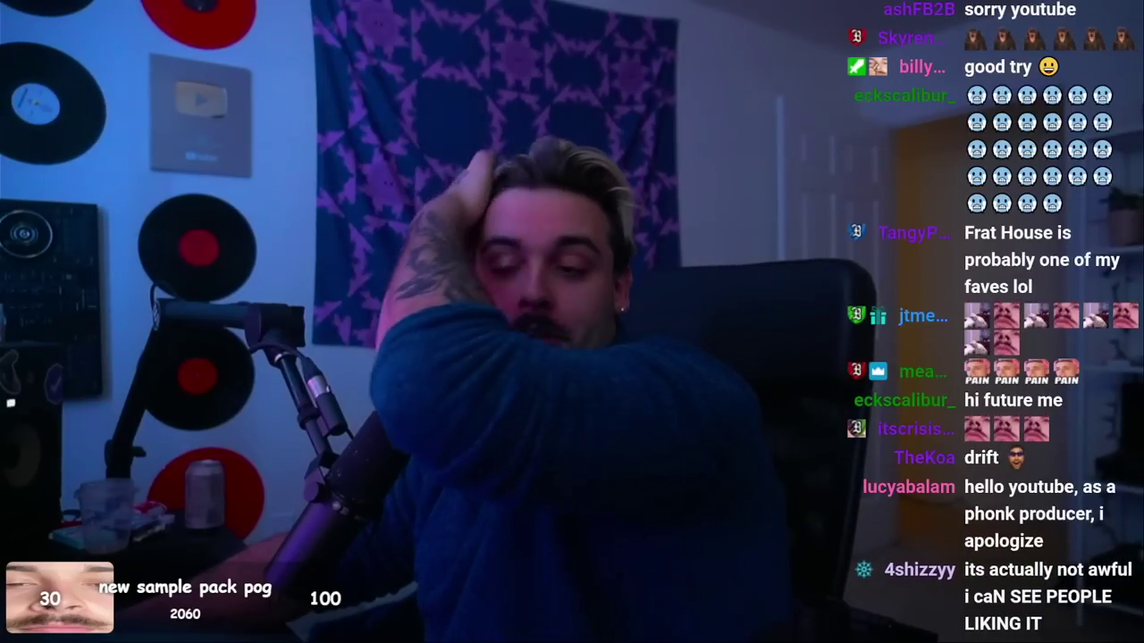